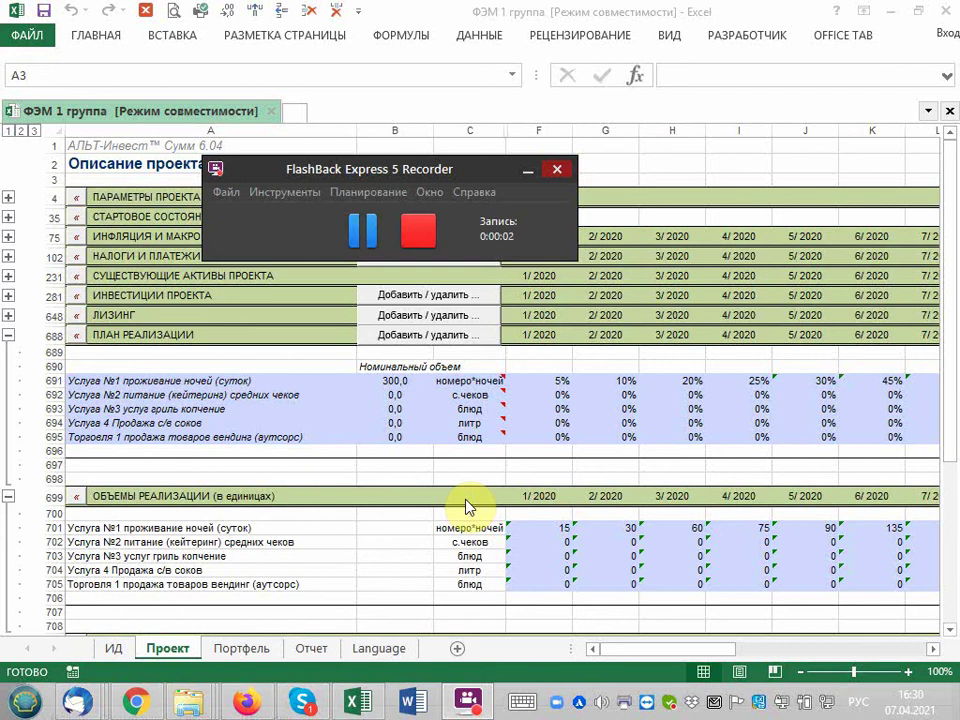
# Look over the sales plan's product list, then select the accommodation service entry in A691.
pyautogui.click(527, 169)
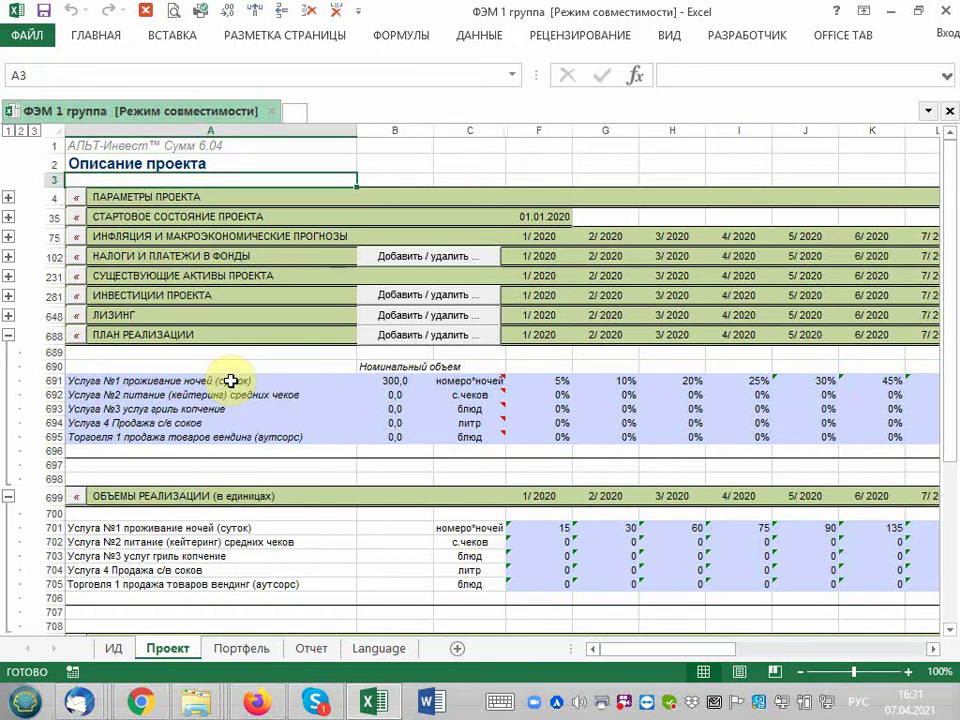
pyautogui.scroll(-1, 160, 375)
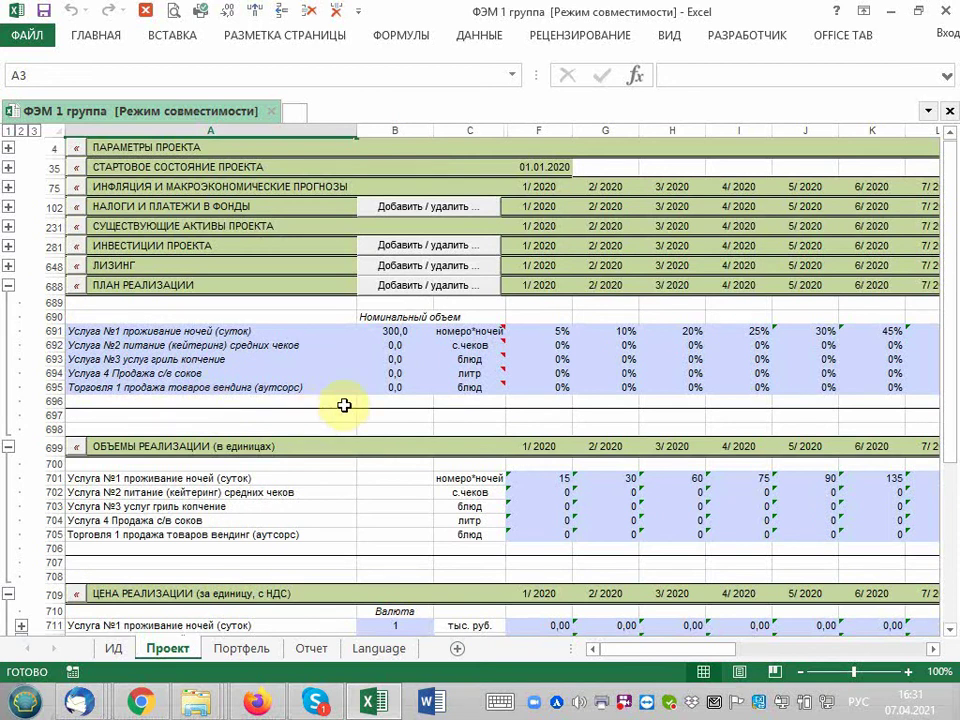
pyautogui.moveTo(478, 391)
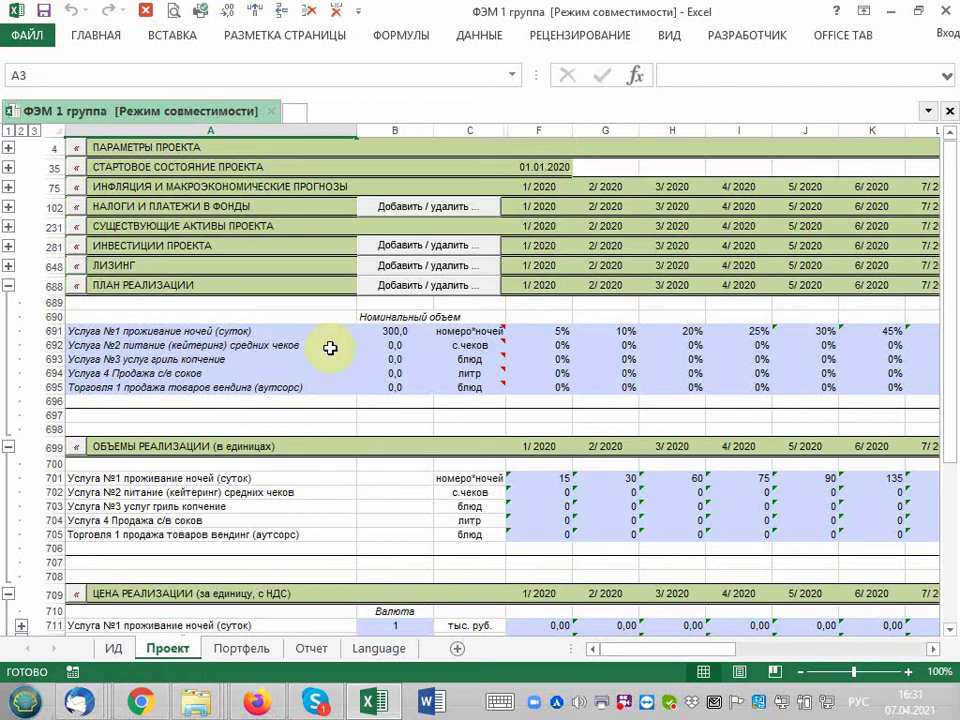
pyautogui.click(453, 288)
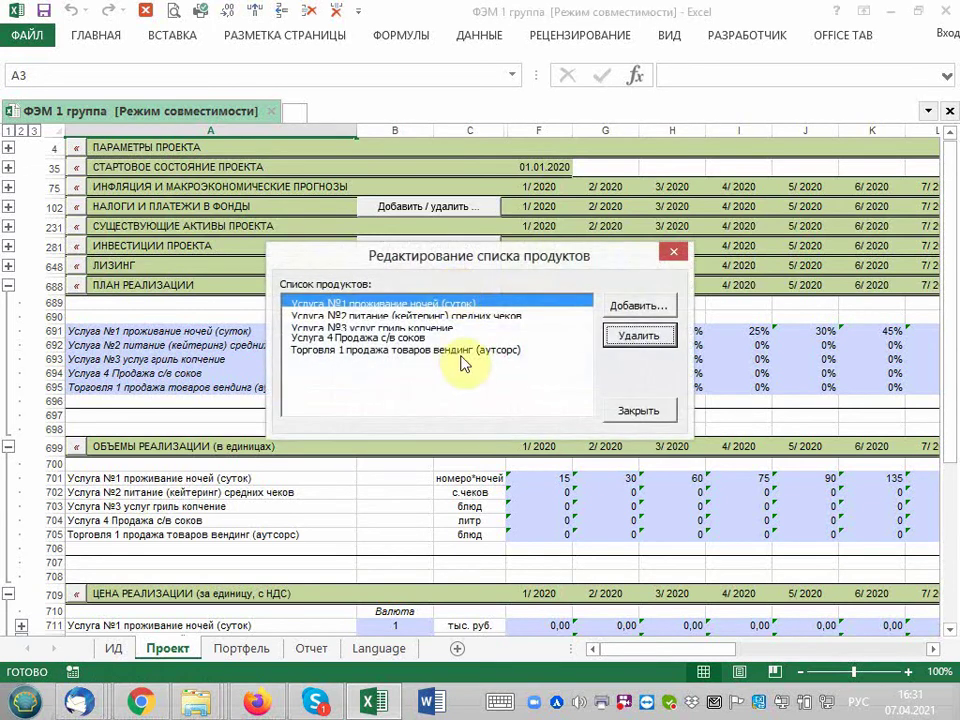
pyautogui.click(673, 252)
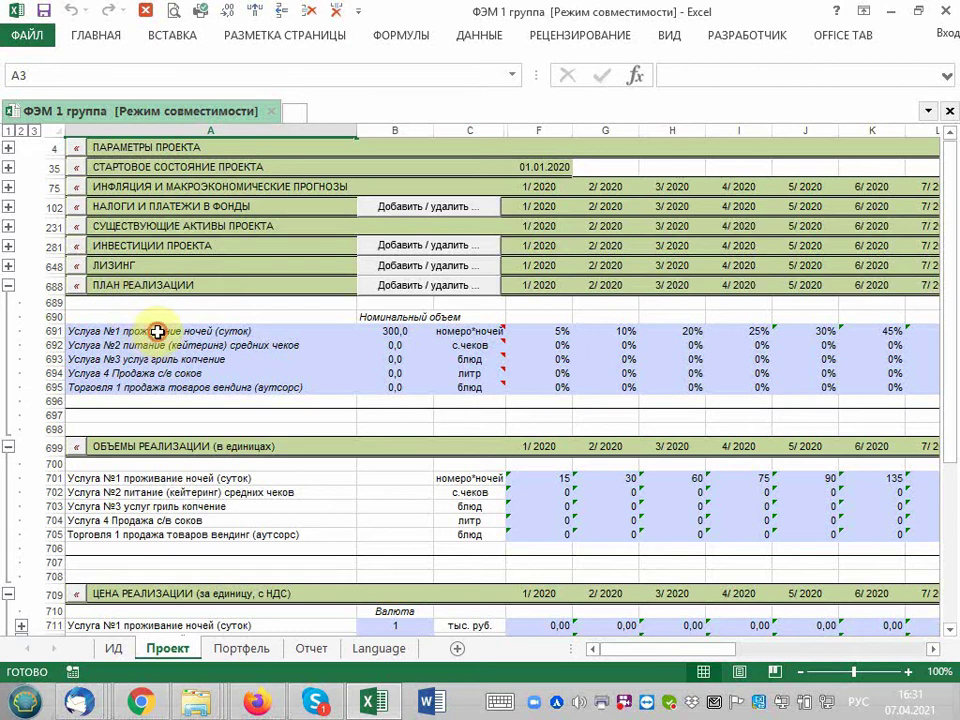
pyautogui.click(158, 331)
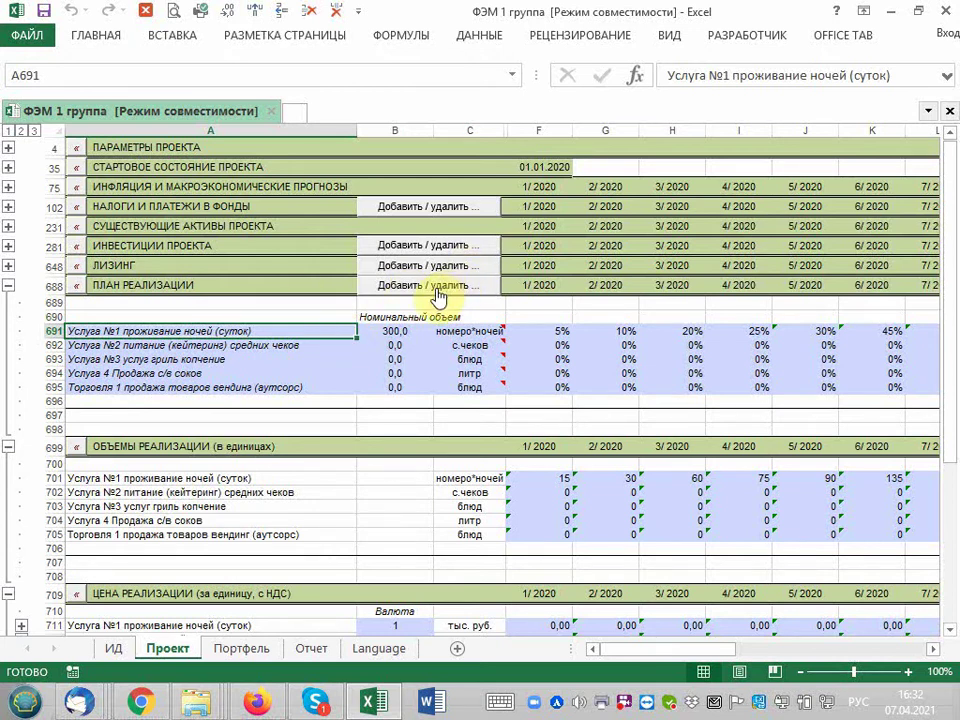
# Delete the vending product Торговля 1 and the juice product Услуга 4 from the product list.
pyautogui.click(438, 294)
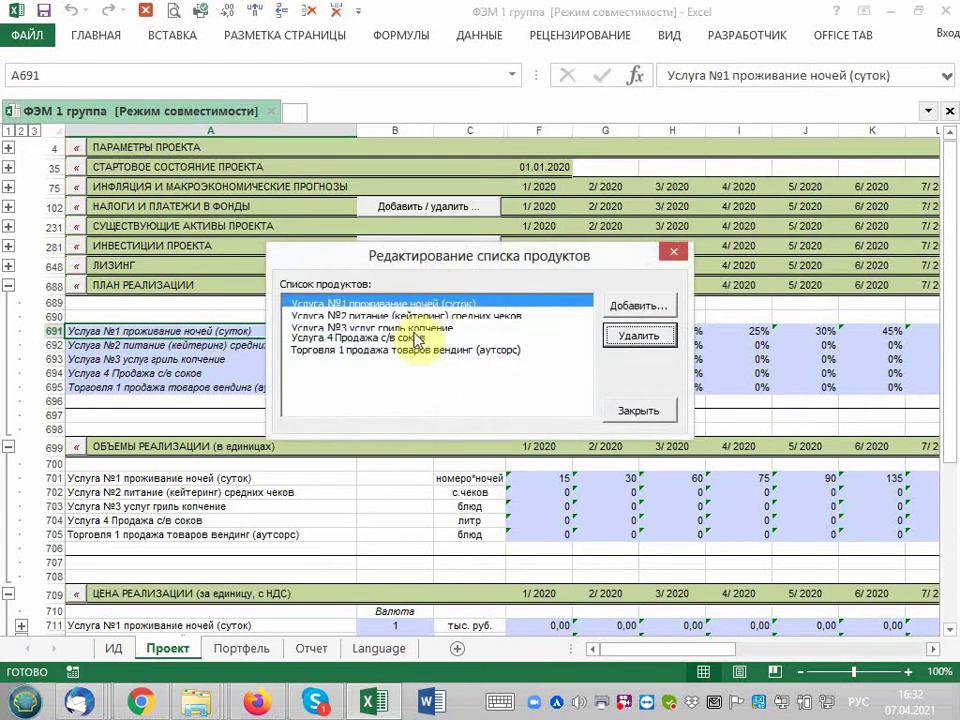
pyautogui.click(401, 351)
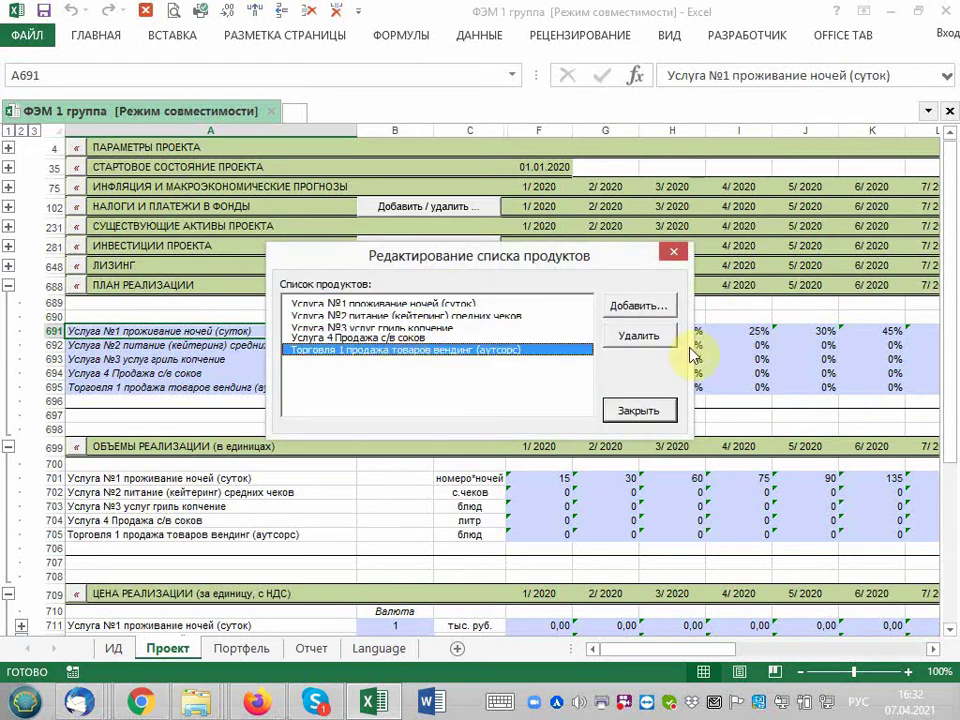
pyautogui.click(648, 338)
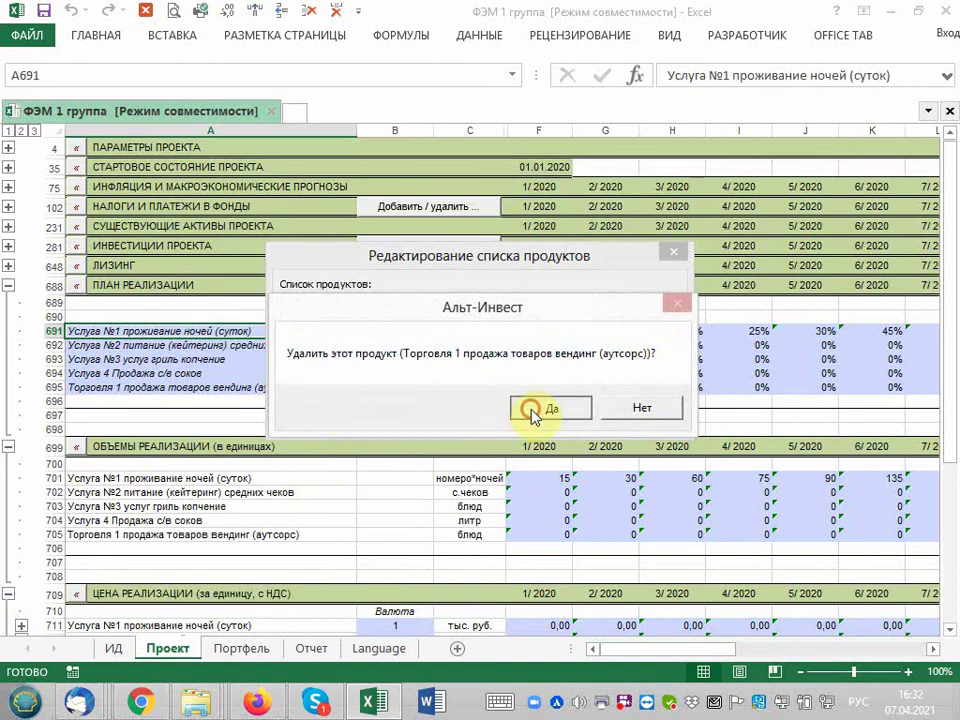
pyautogui.click(538, 407)
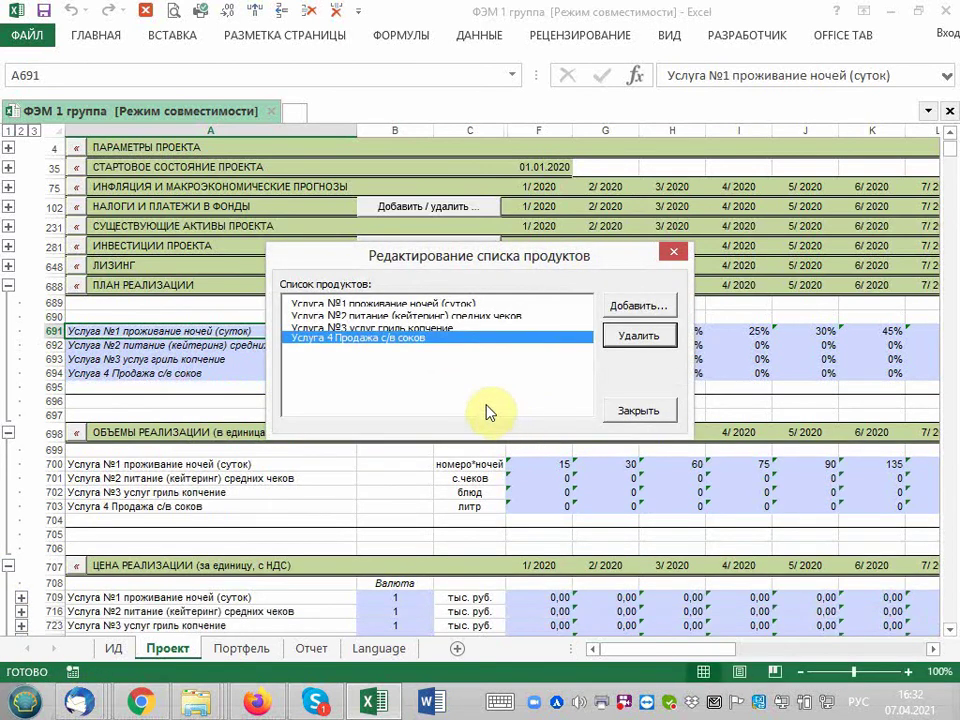
pyautogui.click(650, 340)
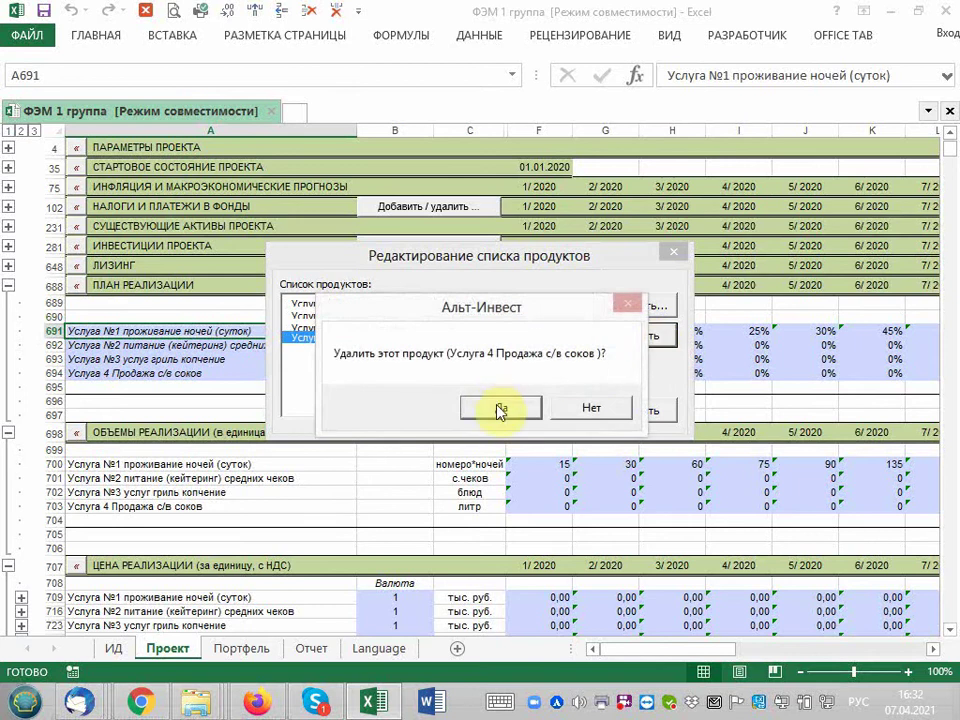
pyautogui.click(500, 409)
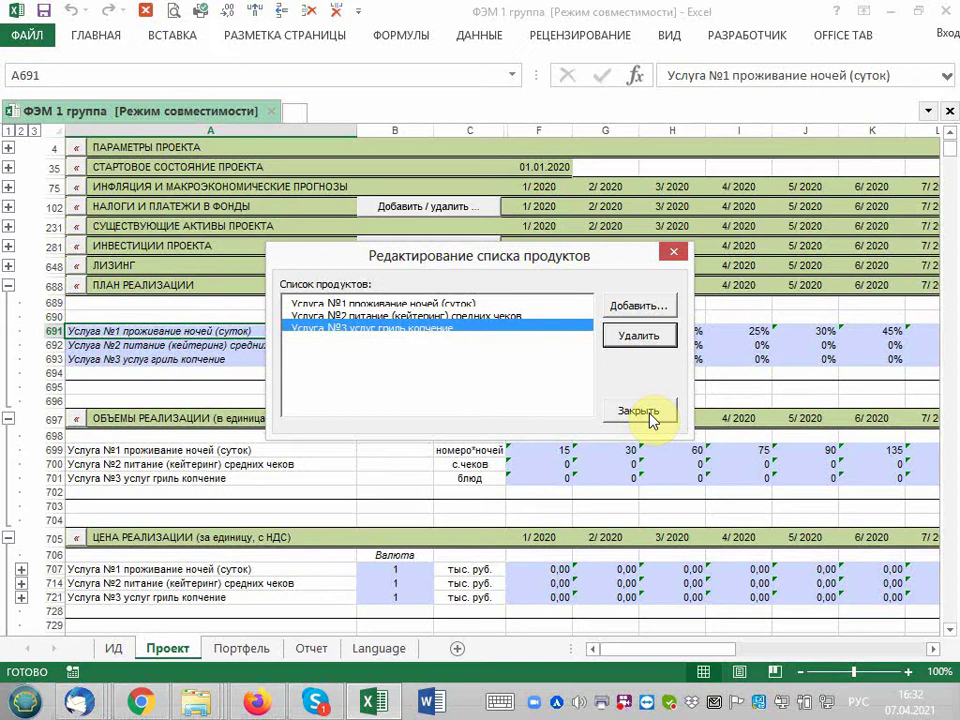
# Delete the catering service Услуга №2 and finish editing the product list.
pyautogui.click(486, 317)
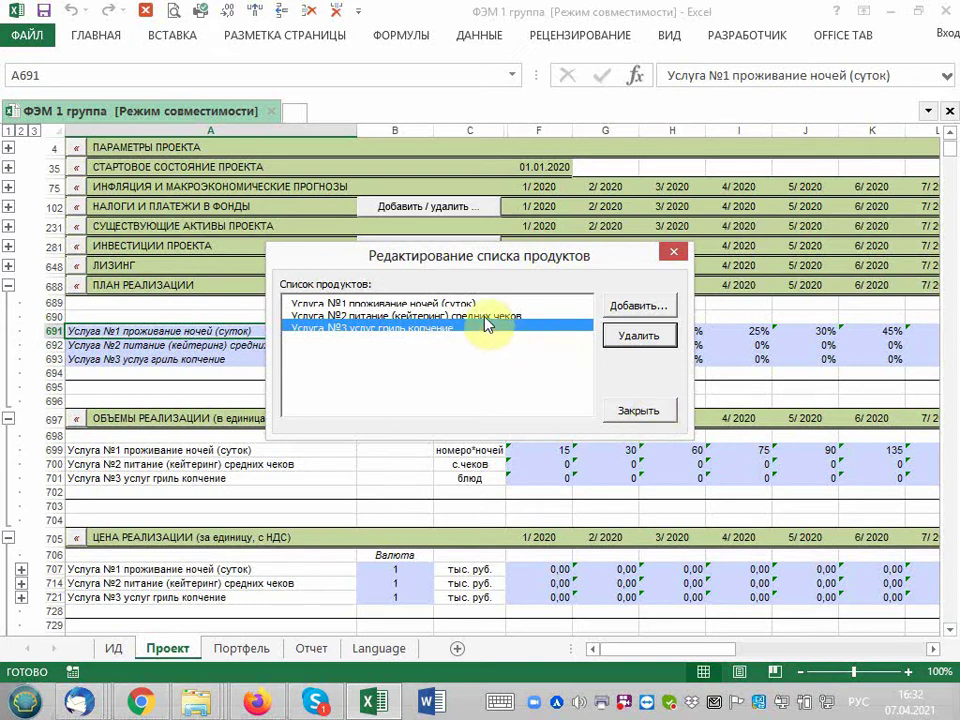
pyautogui.click(645, 338)
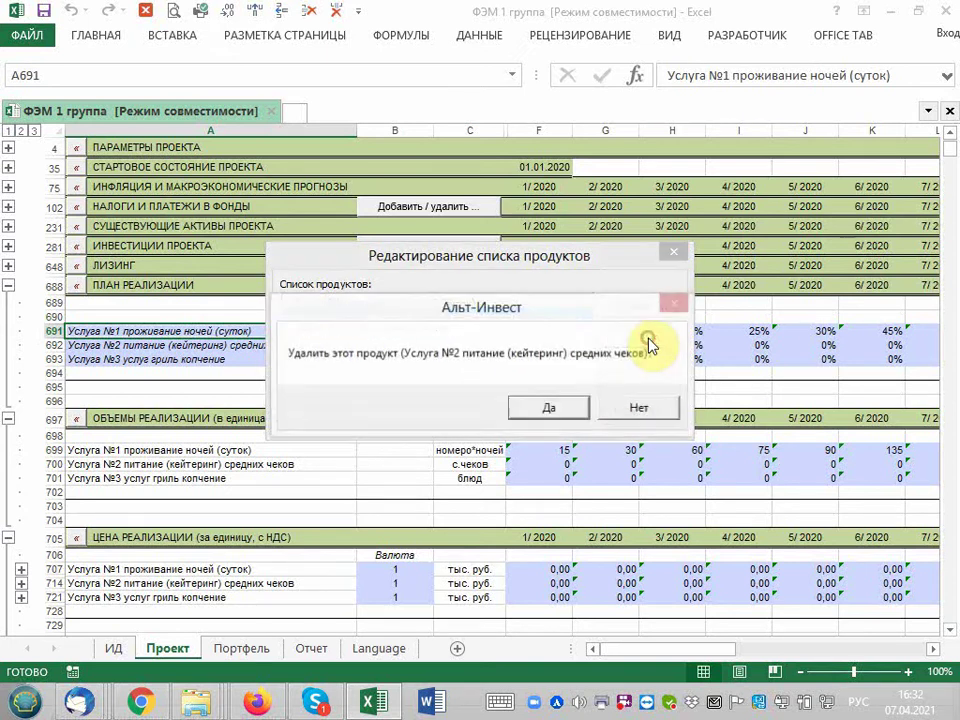
pyautogui.click(577, 406)
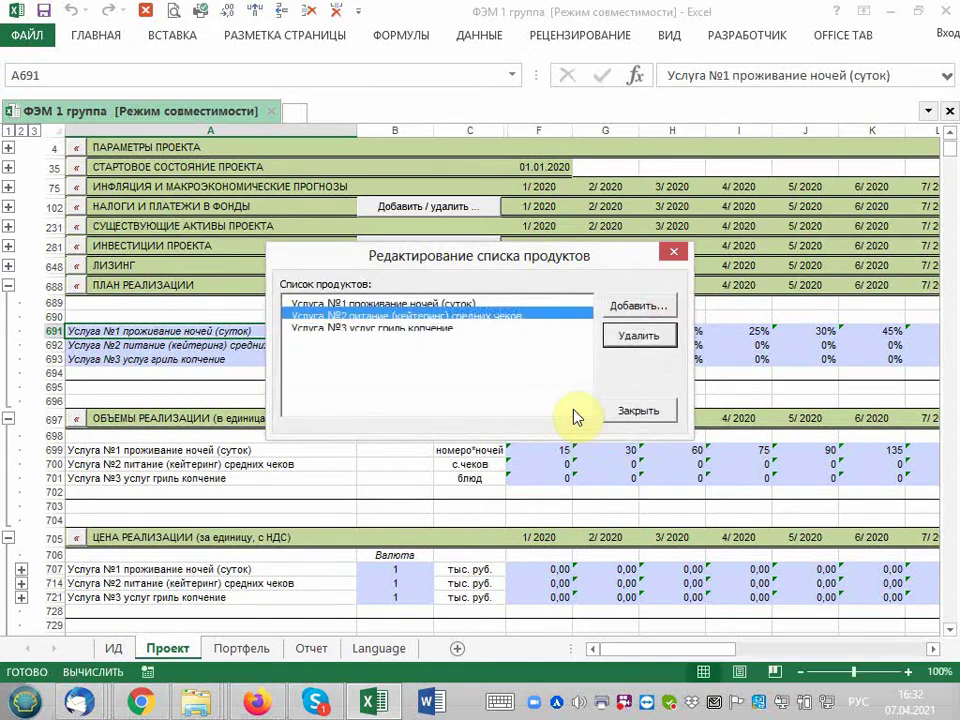
pyautogui.click(634, 416)
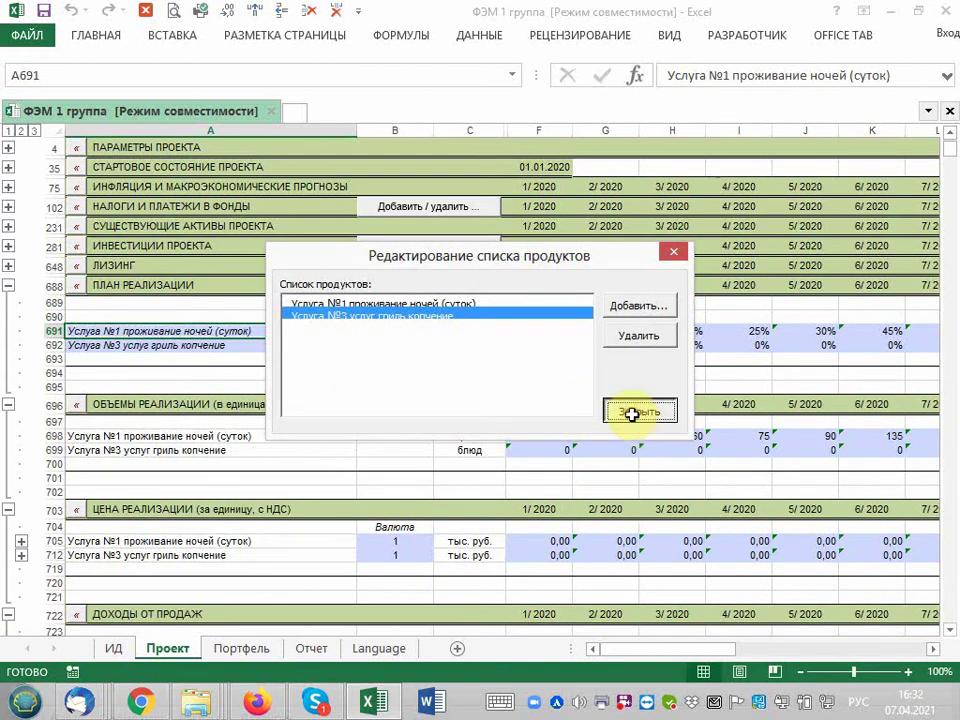
pyautogui.click(383, 348)
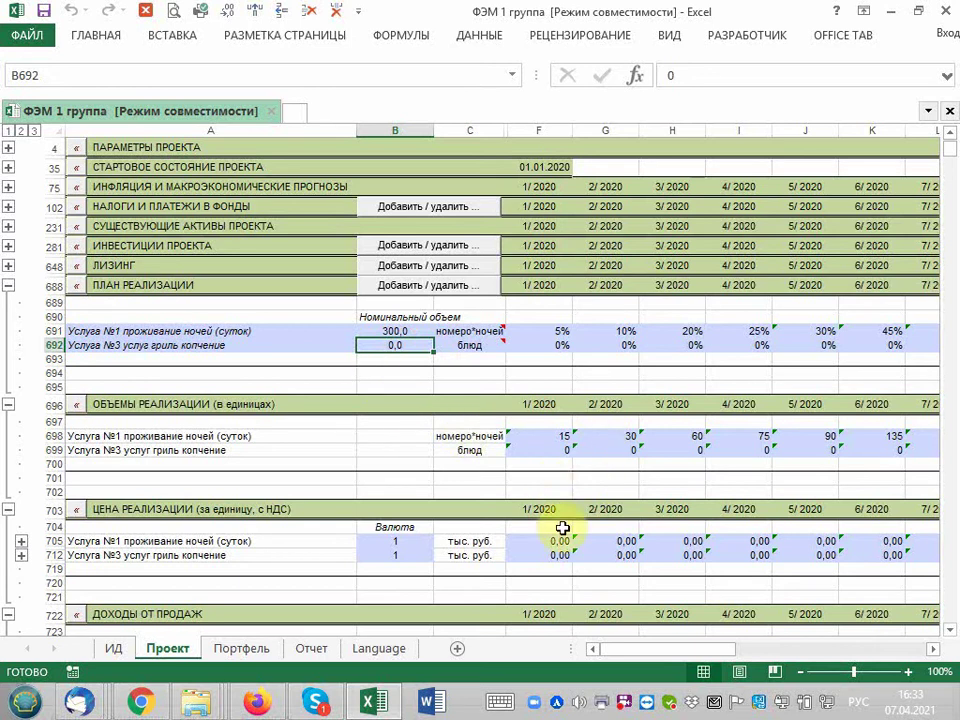
pyautogui.click(561, 331)
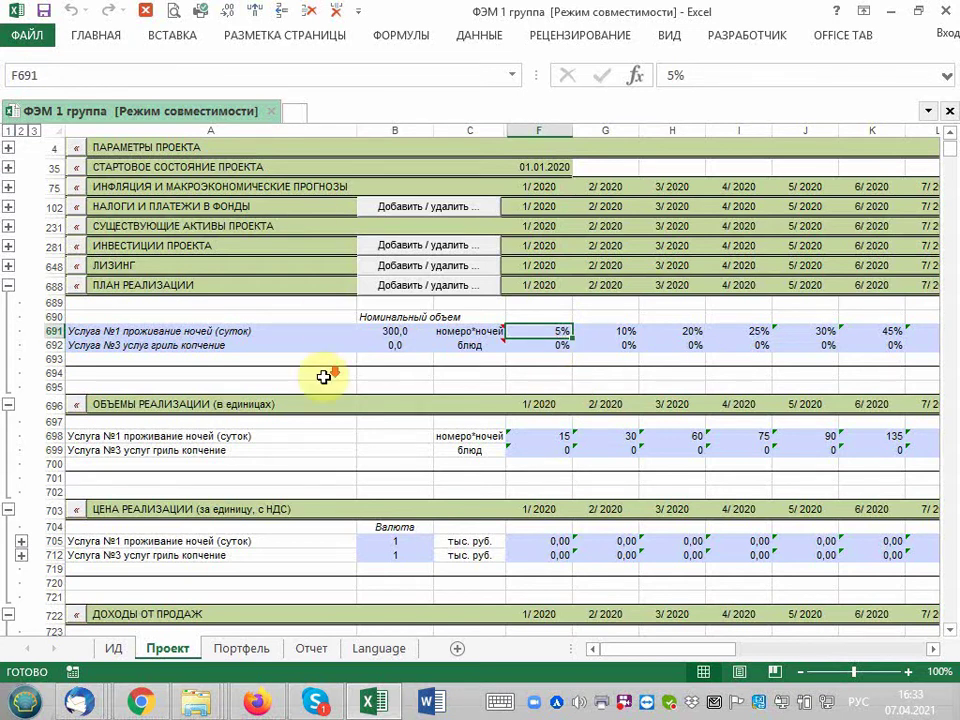
pyautogui.scroll(-1, 325, 377)
pyautogui.scroll(-1, 325, 377)
pyautogui.scroll(-2, 290, 320)
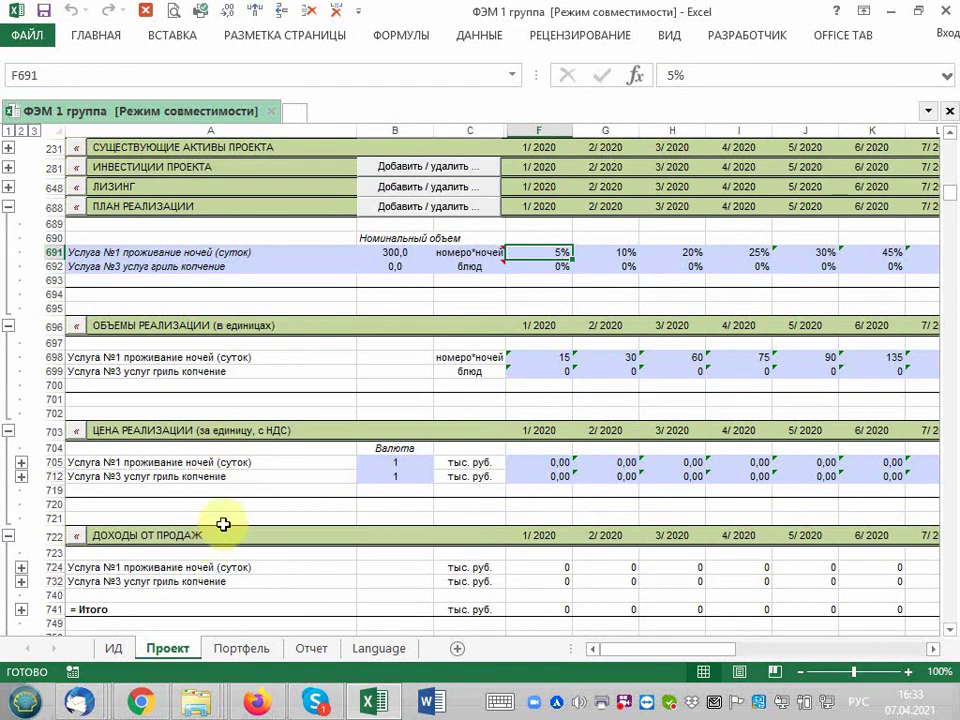
pyautogui.moveTo(562, 570); pyautogui.dragTo(758, 585)
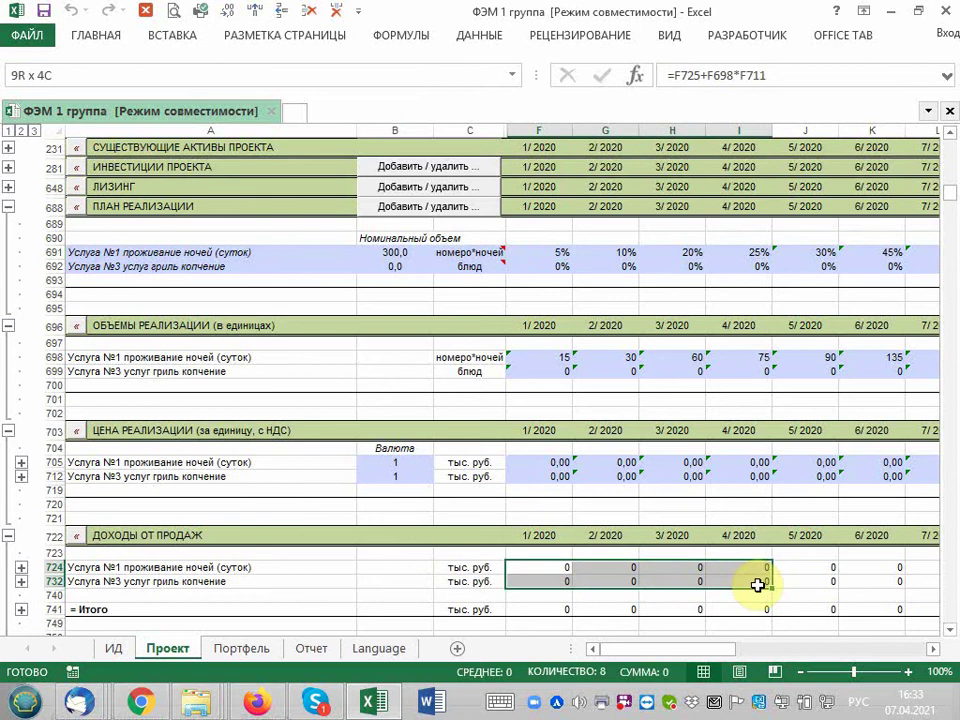
pyautogui.moveTo(758, 585); pyautogui.dragTo(757, 584)
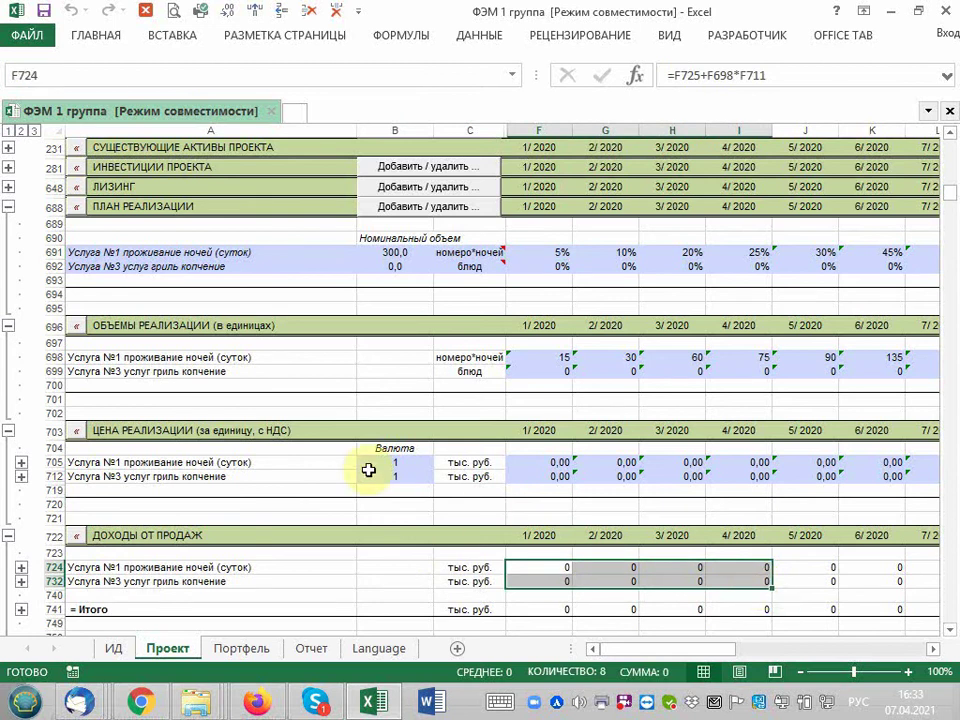
pyautogui.click(565, 570)
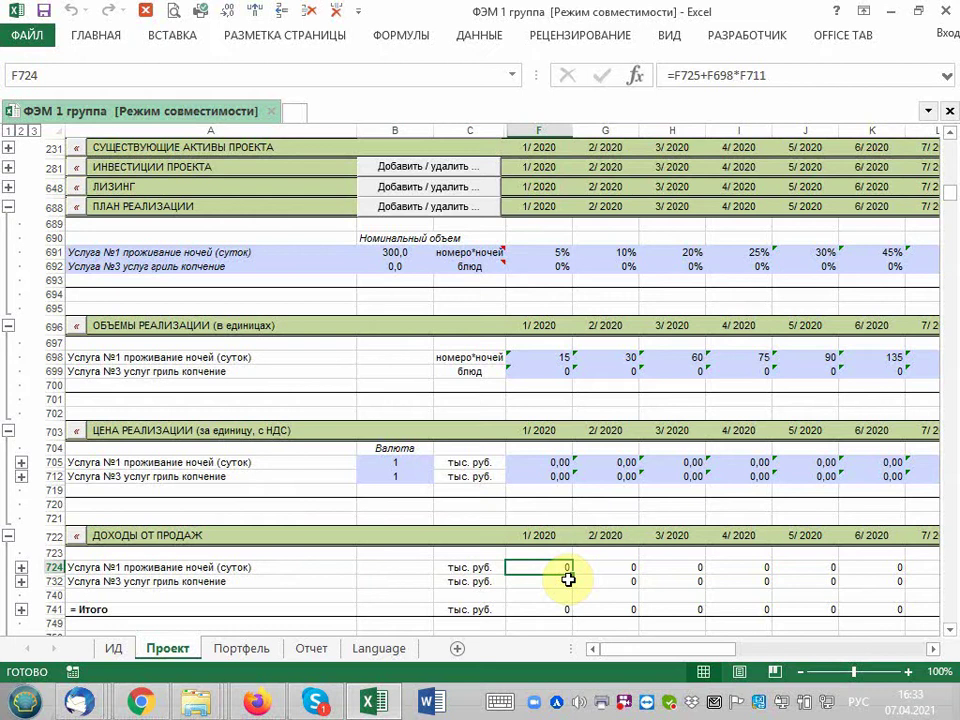
pyautogui.click(565, 360)
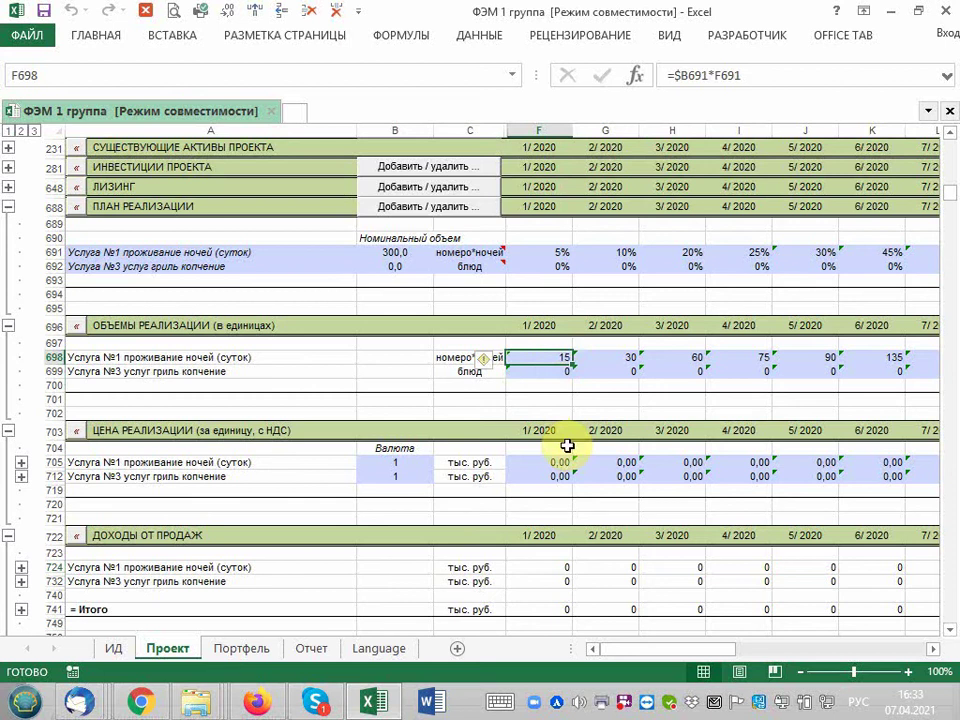
pyautogui.click(558, 463)
pyautogui.click(558, 573)
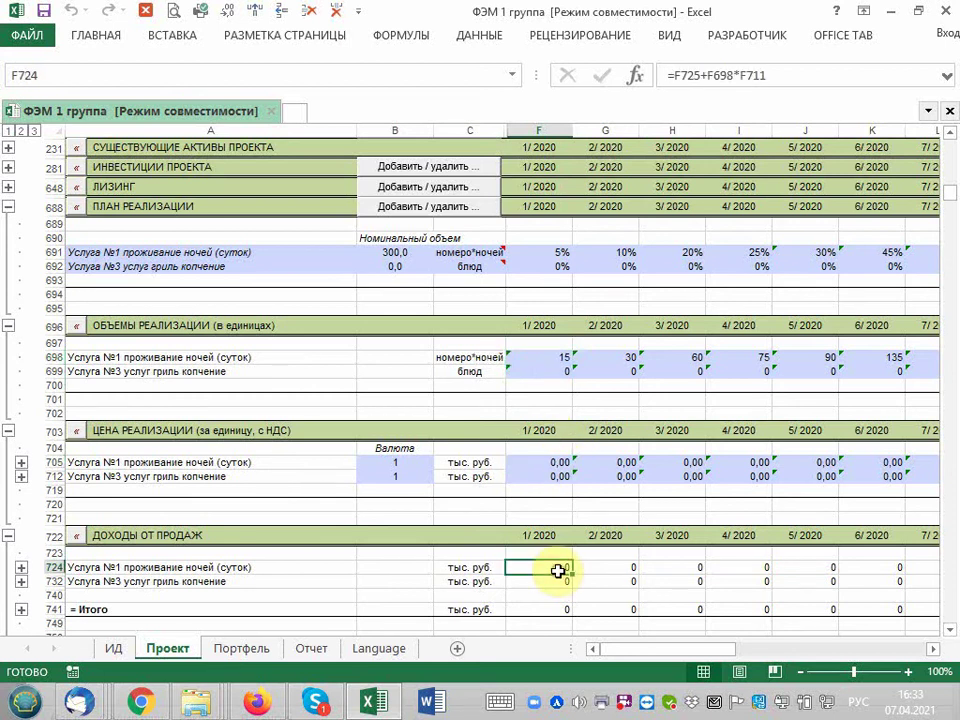
pyautogui.doubleClick(558, 573)
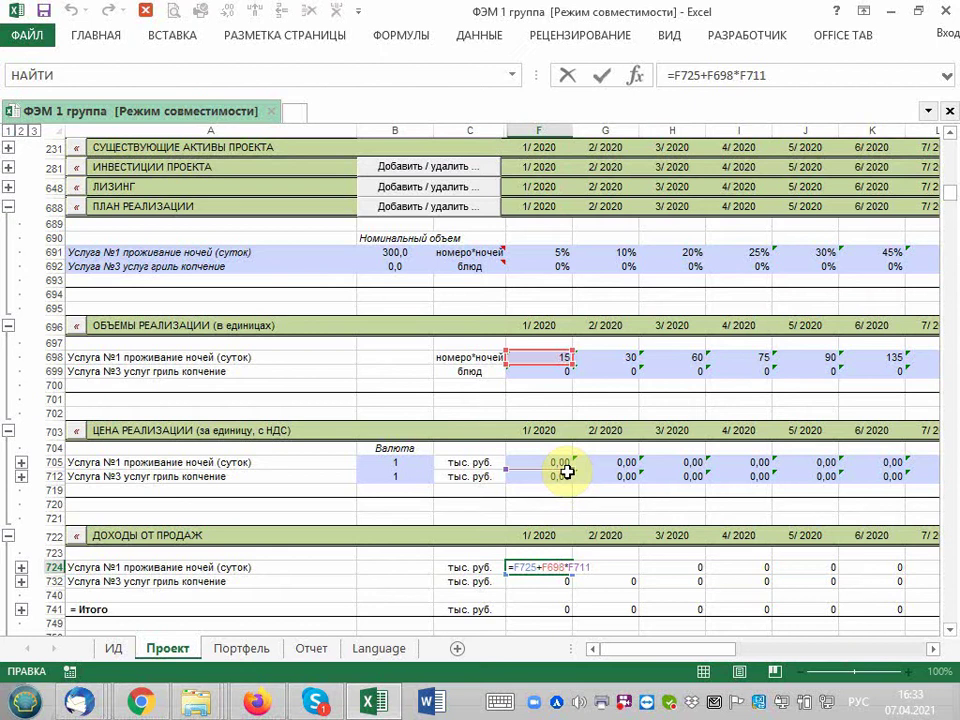
pyautogui.press('Return')
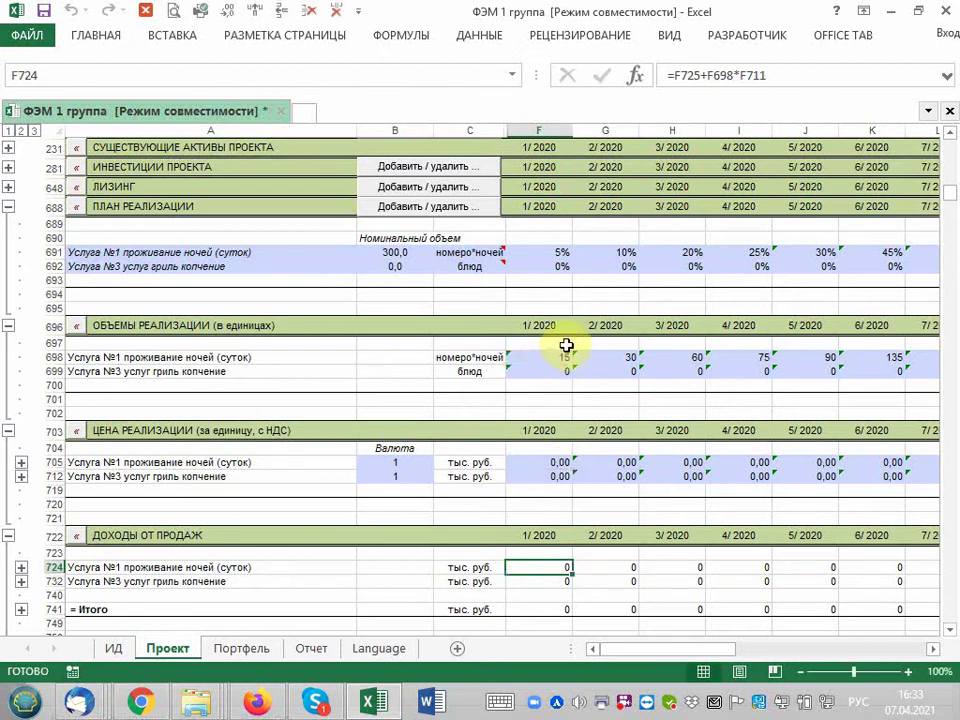
pyautogui.click(559, 359)
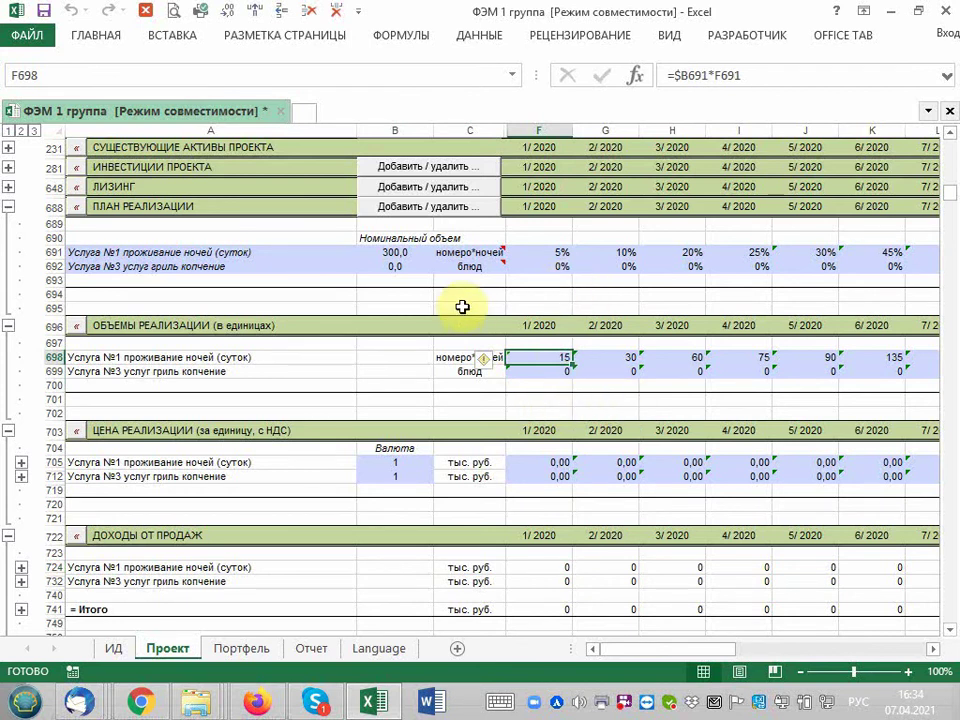
# Check the accommodation nominal volume of 300 in B691 and the January share in F691.
pyautogui.click(403, 256)
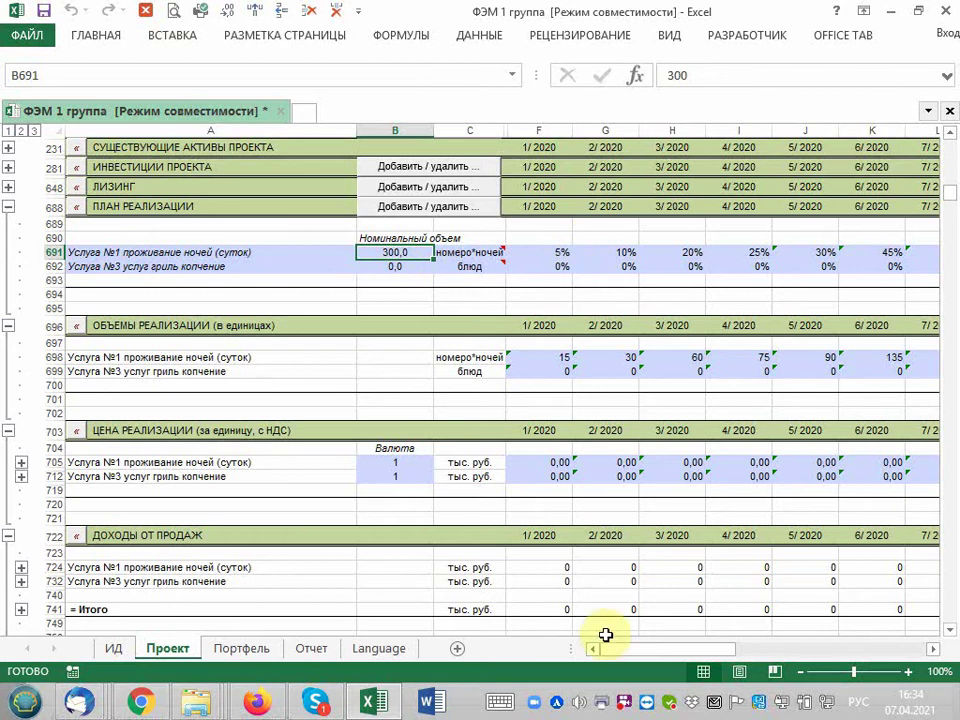
pyautogui.click(551, 253)
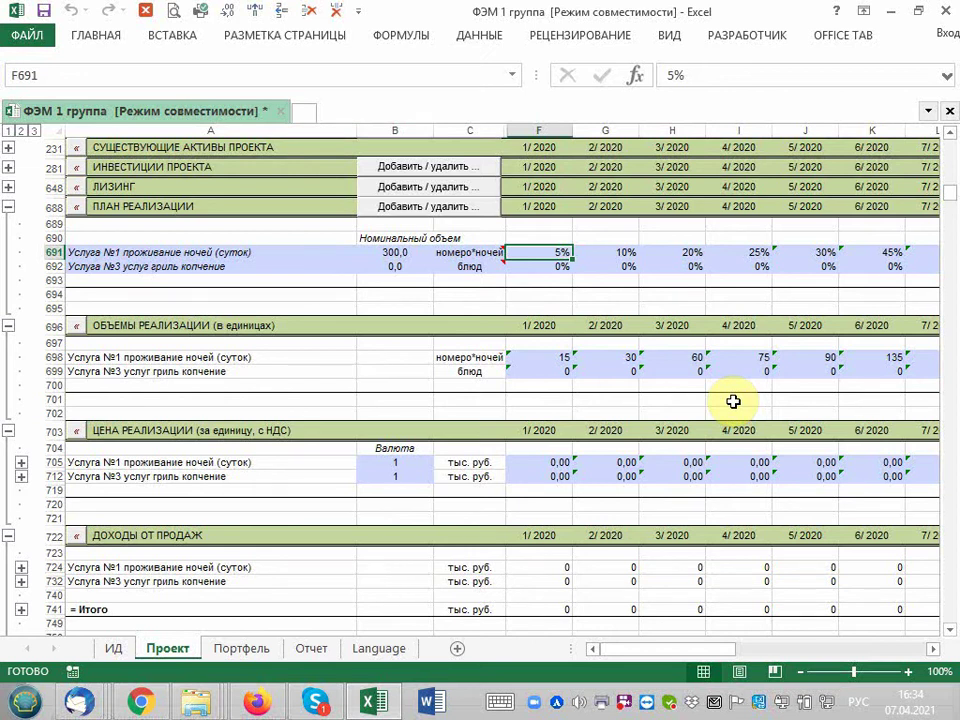
pyautogui.press('Right')
pyautogui.press('Right')
pyautogui.press('Right')
pyautogui.press('Right')
pyautogui.press('Right')
pyautogui.press('Right')
pyautogui.press('Right')
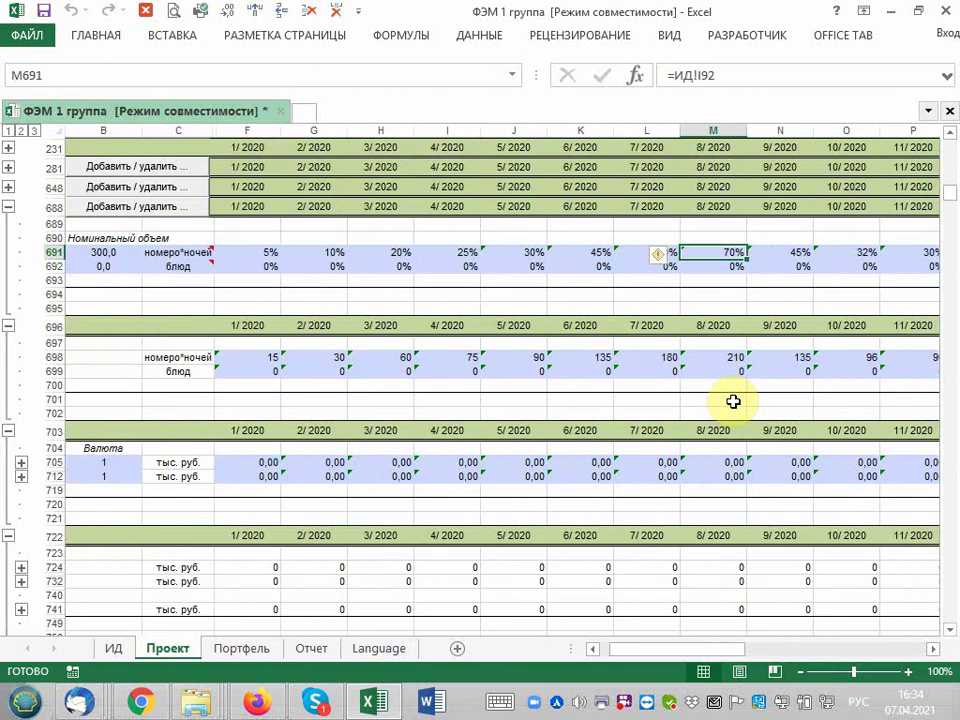
pyautogui.press('Left')
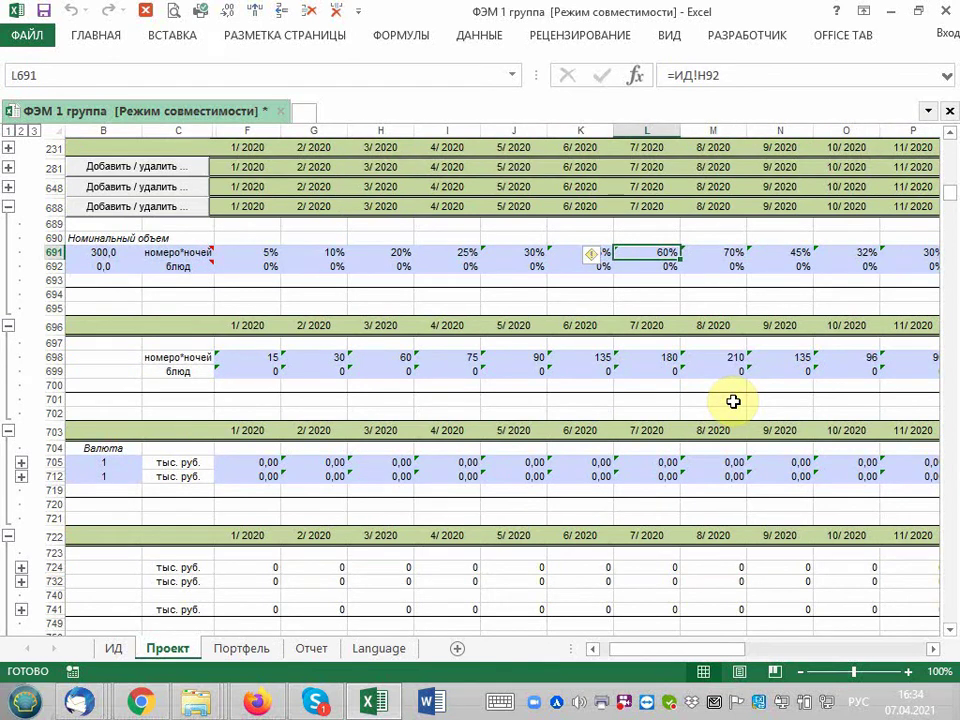
pyautogui.press('Left')
pyautogui.press('Right')
pyautogui.press('Right')
pyautogui.press('Right')
pyautogui.press('Left')
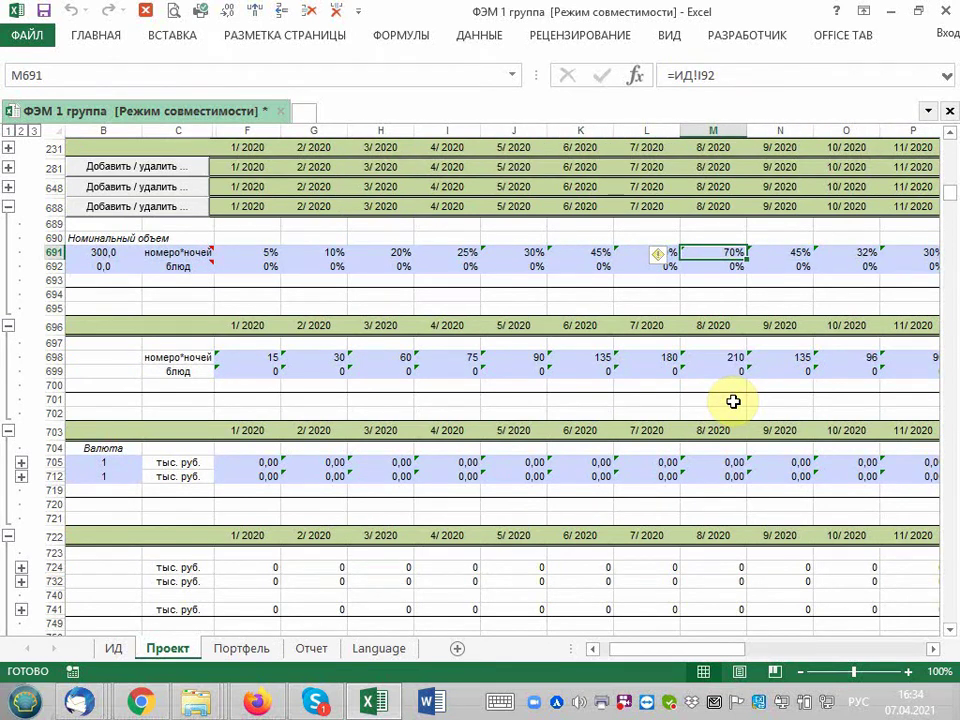
pyautogui.press('Right')
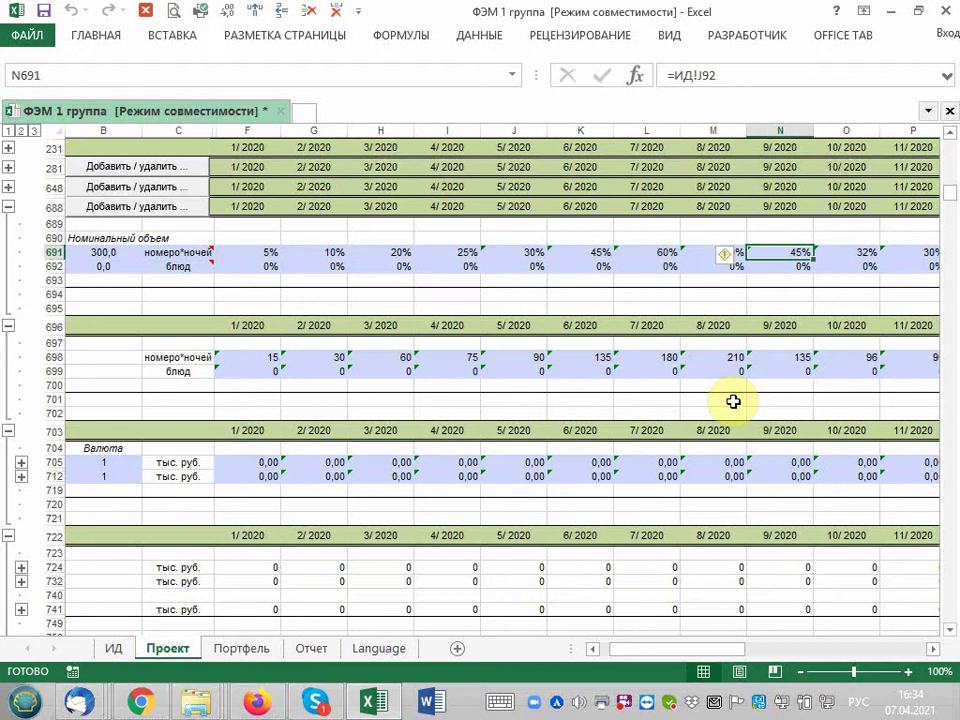
pyautogui.press('Right')
pyautogui.press('Left')
pyautogui.press('Left')
pyautogui.press('Left')
pyautogui.press('Left')
pyautogui.press('Left')
pyautogui.press('Left')
pyautogui.press('Left')
pyautogui.press('Left')
pyautogui.press('Left')
pyautogui.press('Left')
pyautogui.press('Left')
pyautogui.press('Left')
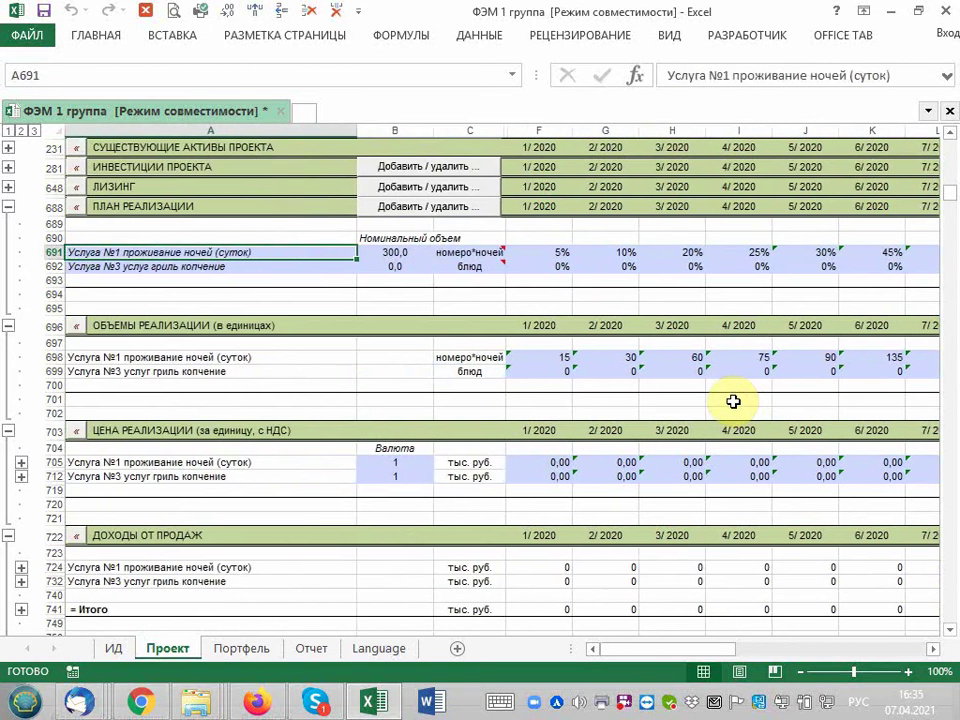
pyautogui.press('Right')
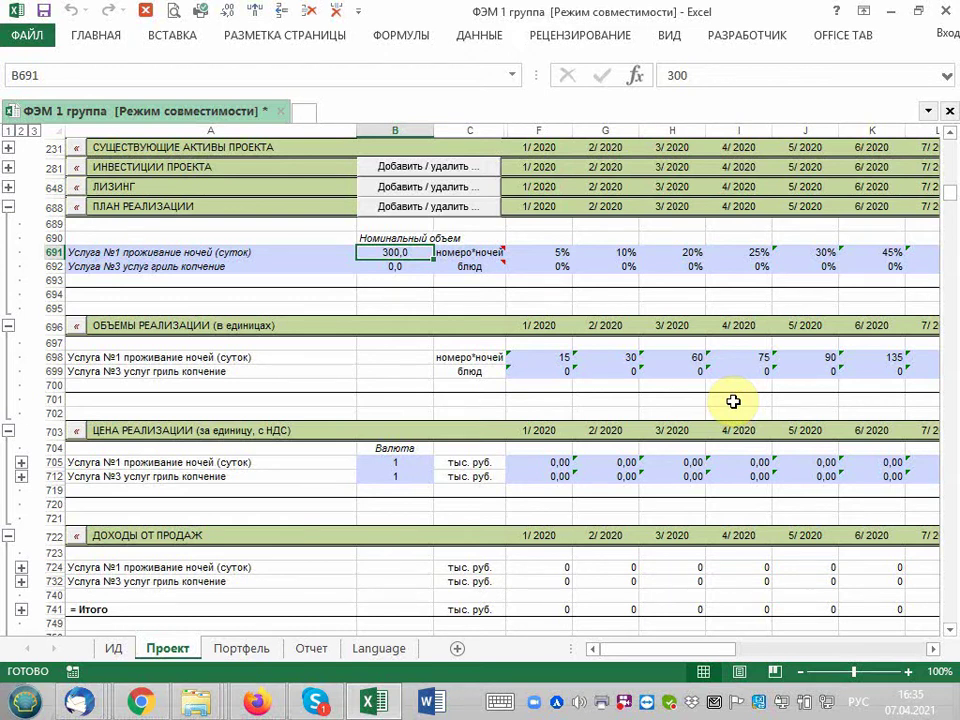
pyautogui.click(535, 205)
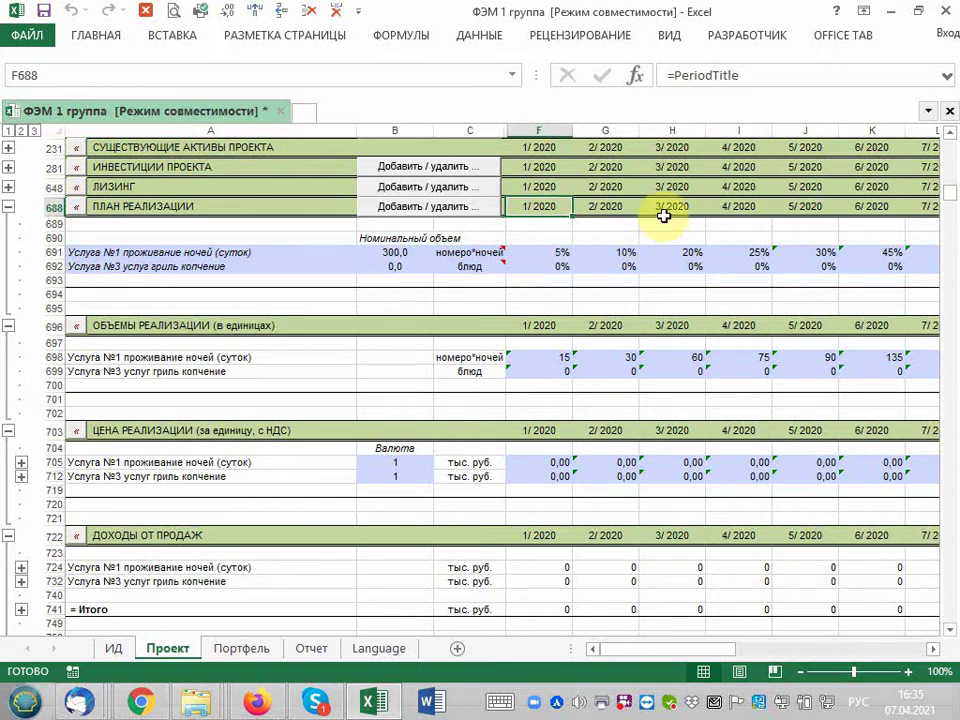
pyautogui.click(398, 254)
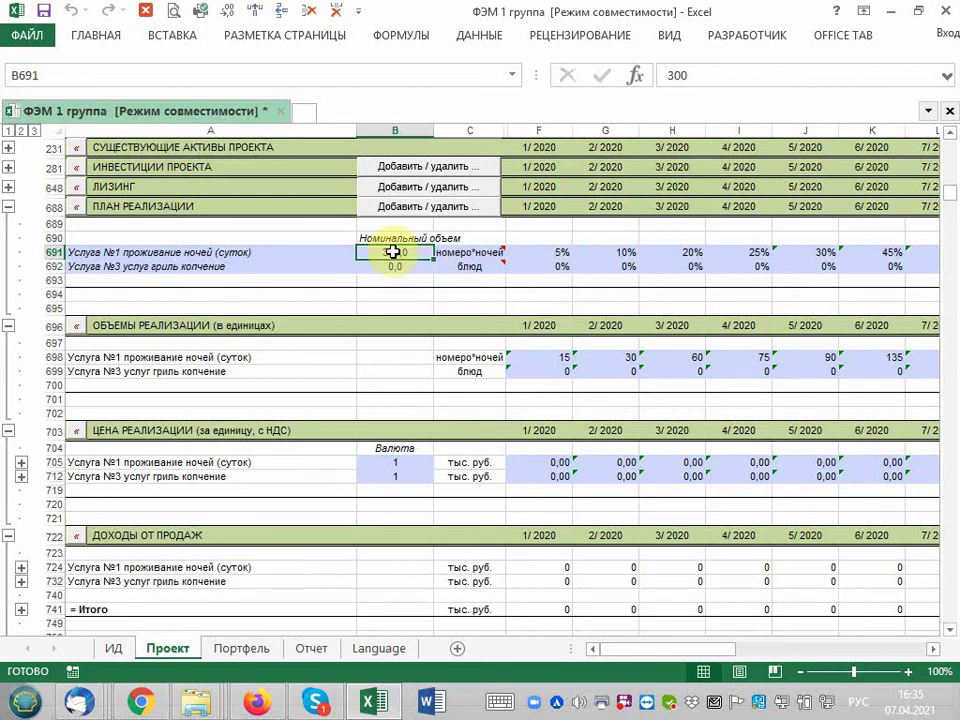
pyautogui.click(545, 252)
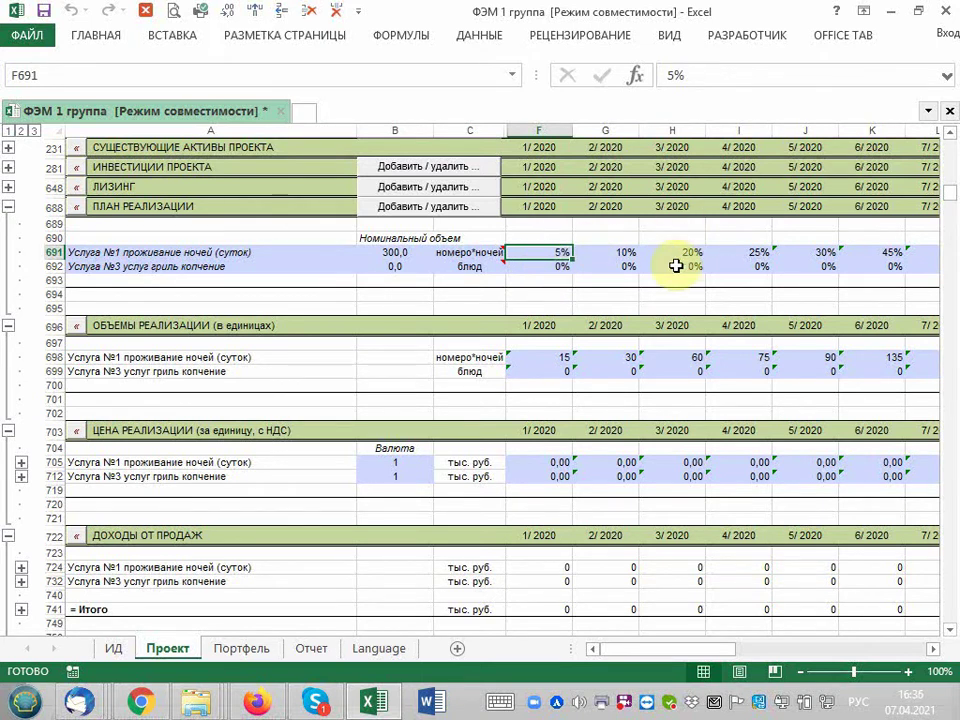
pyautogui.click(553, 359)
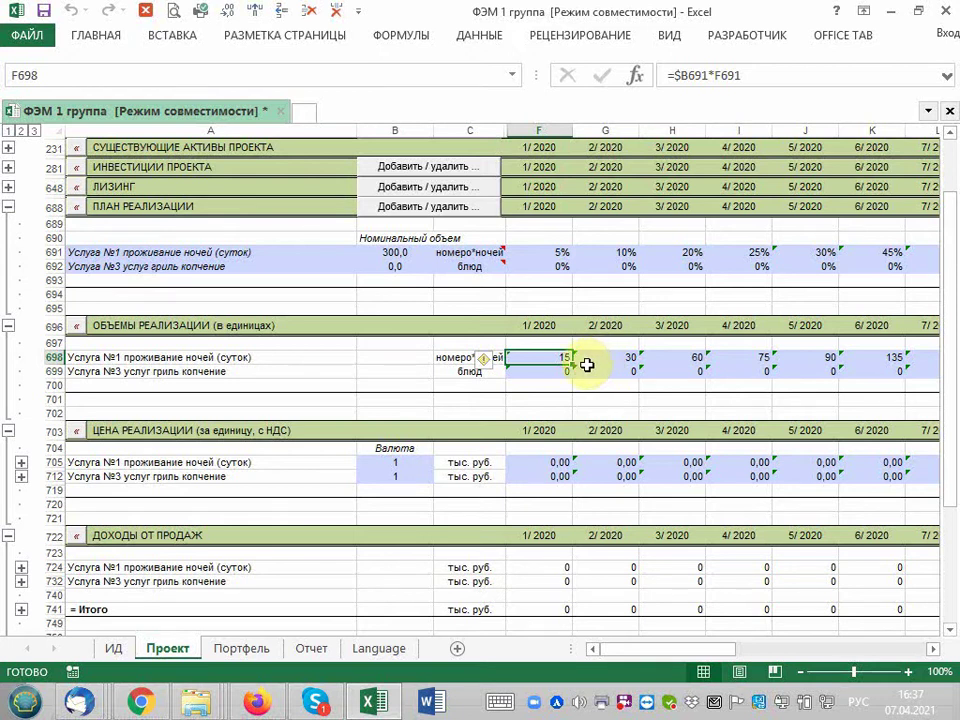
pyautogui.scroll(-1, 559, 374)
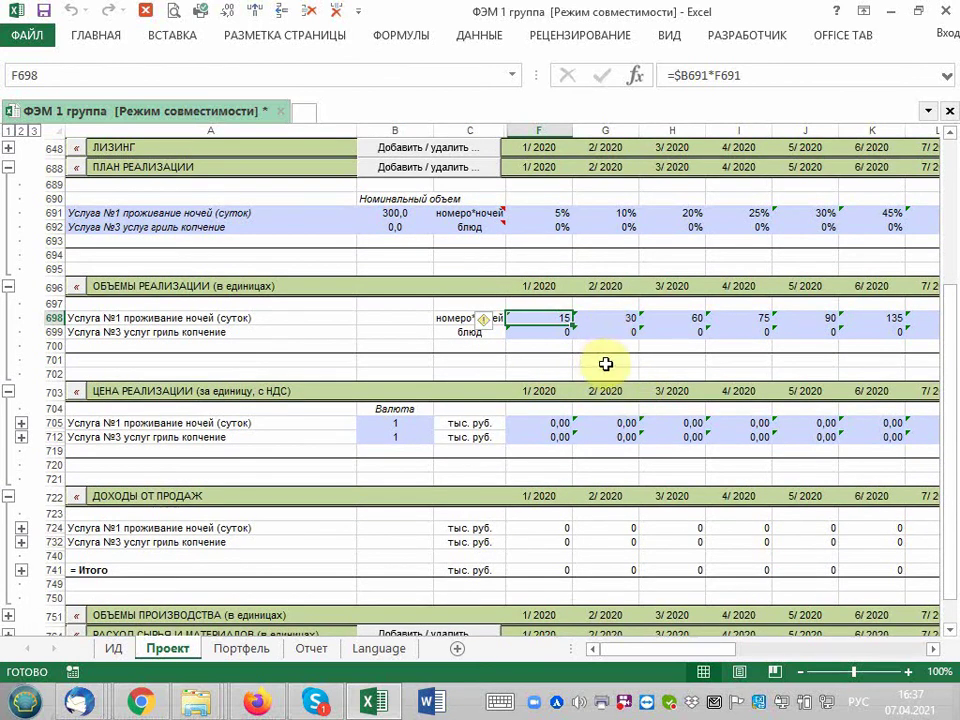
pyautogui.click(553, 424)
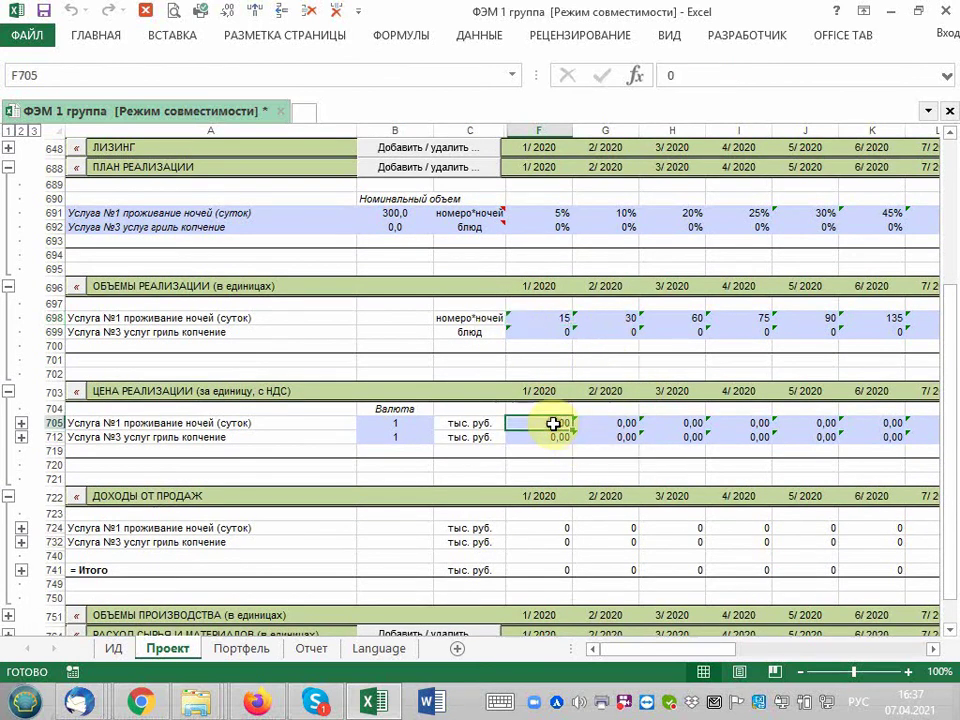
pyautogui.click(428, 423)
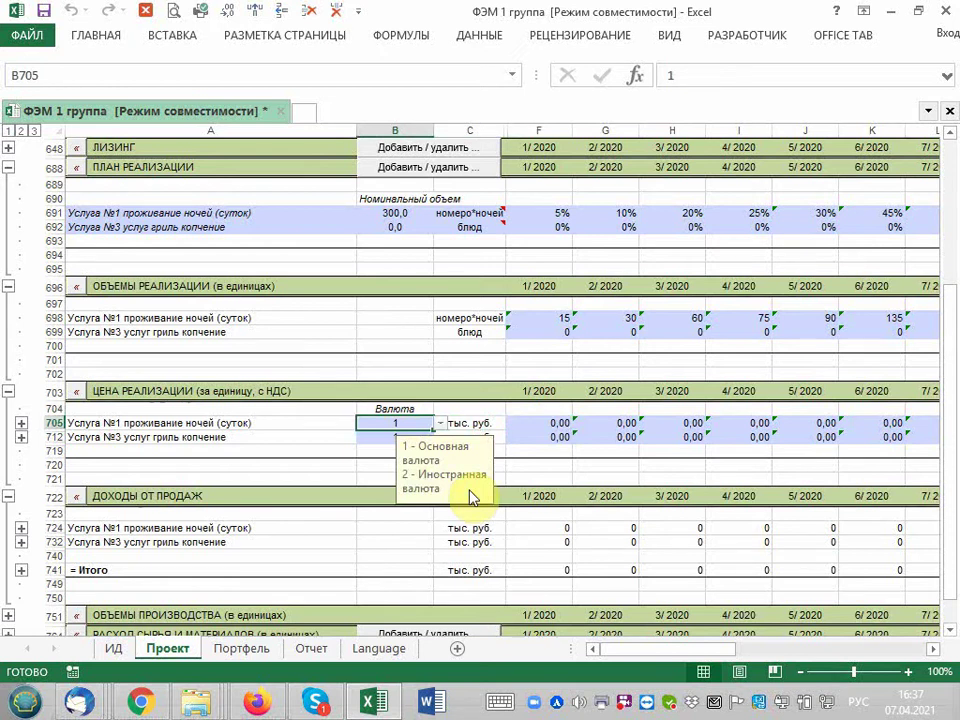
pyautogui.write('5')
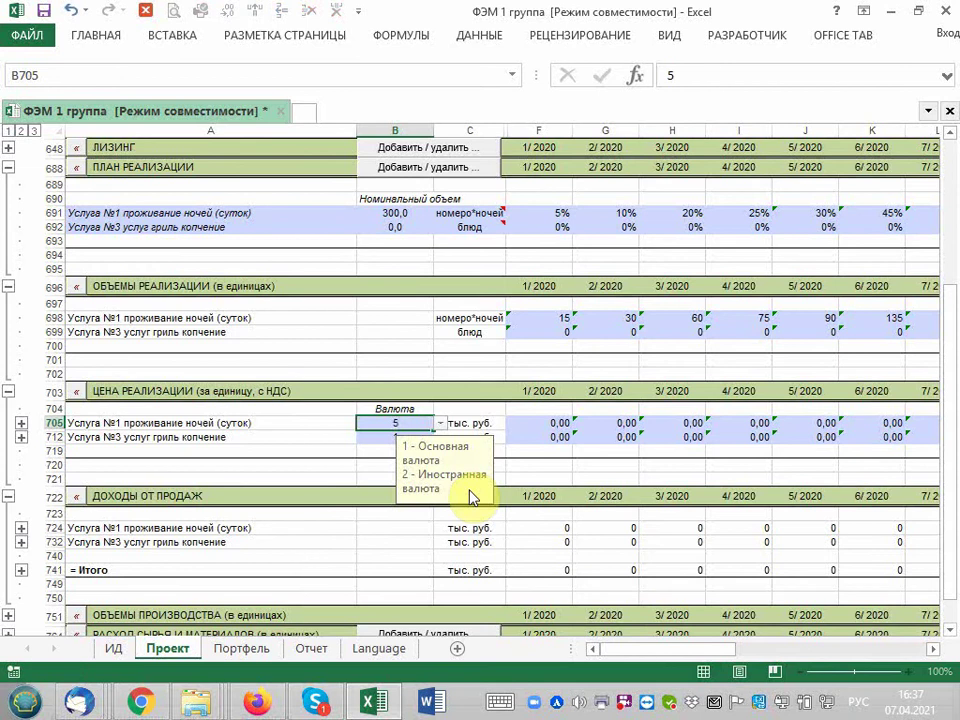
pyautogui.press('Return')
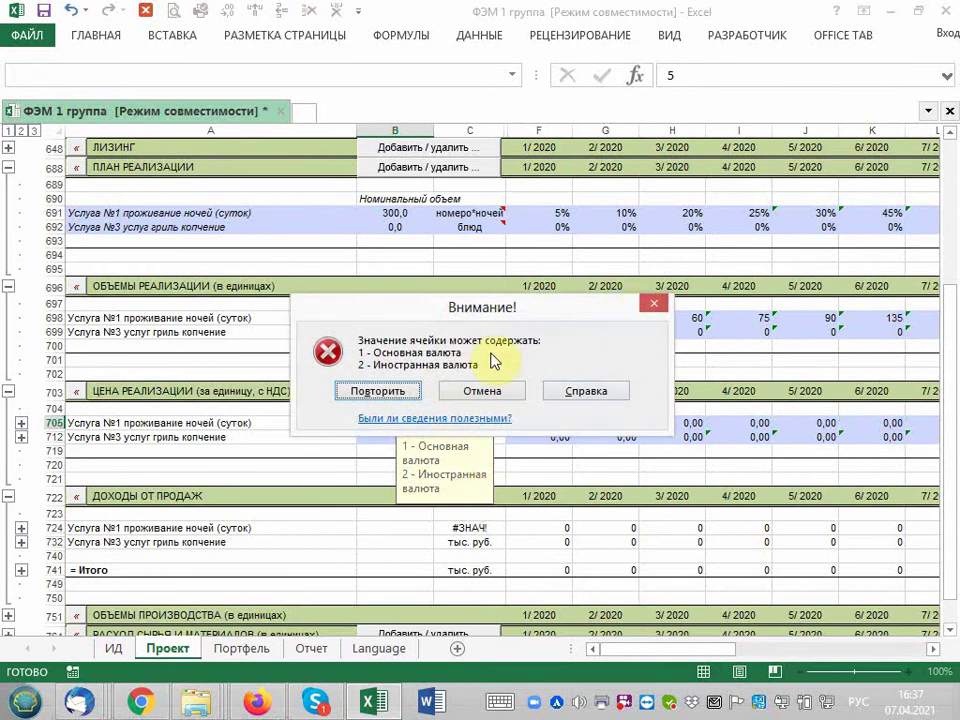
pyautogui.click(651, 304)
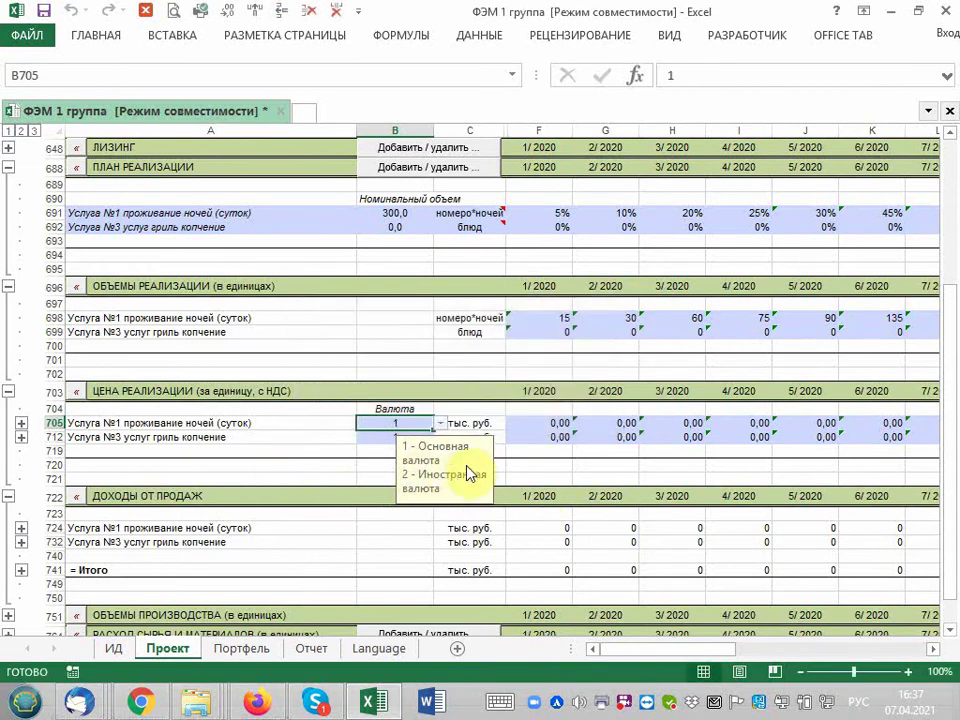
pyautogui.click(555, 424)
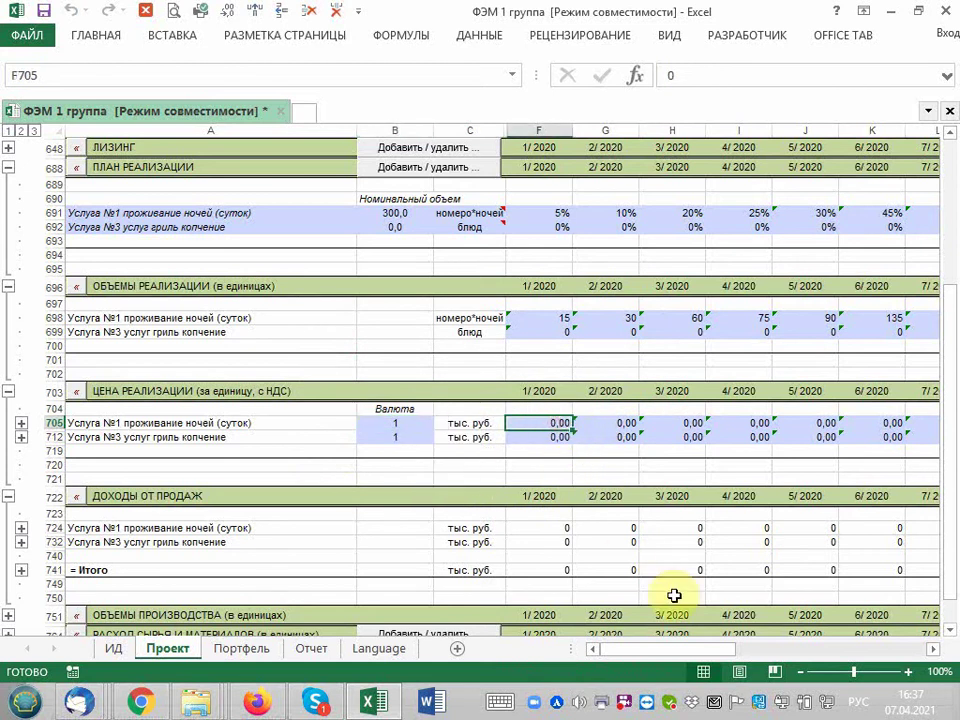
# Step through the monthly accommodation shares and return to the January share.
pyautogui.click(540, 216)
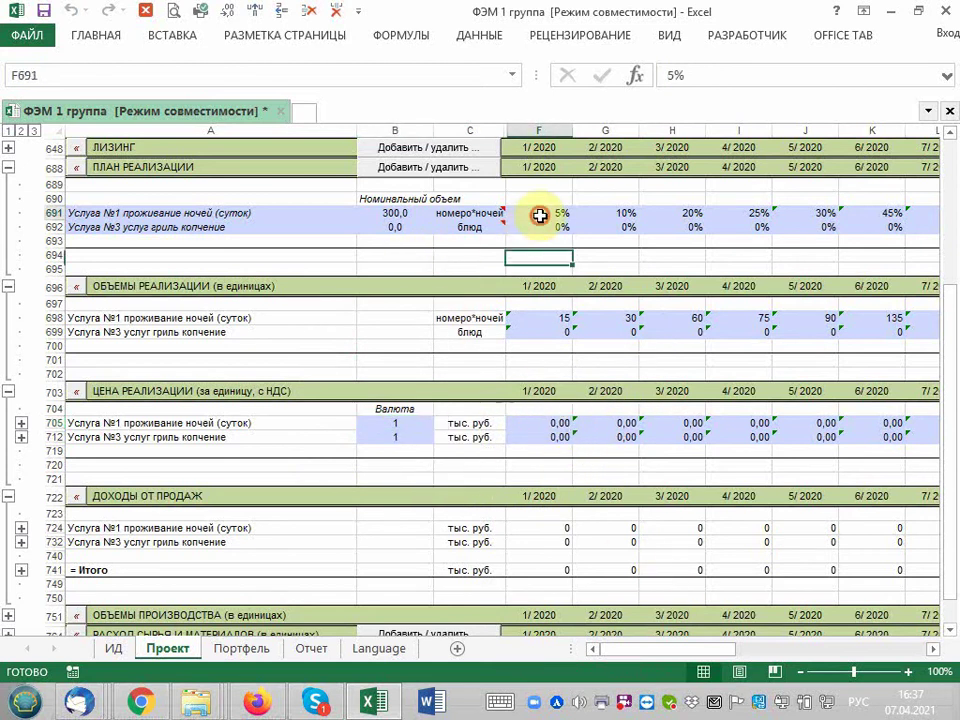
pyautogui.click(618, 213)
pyautogui.click(662, 212)
pyautogui.click(735, 212)
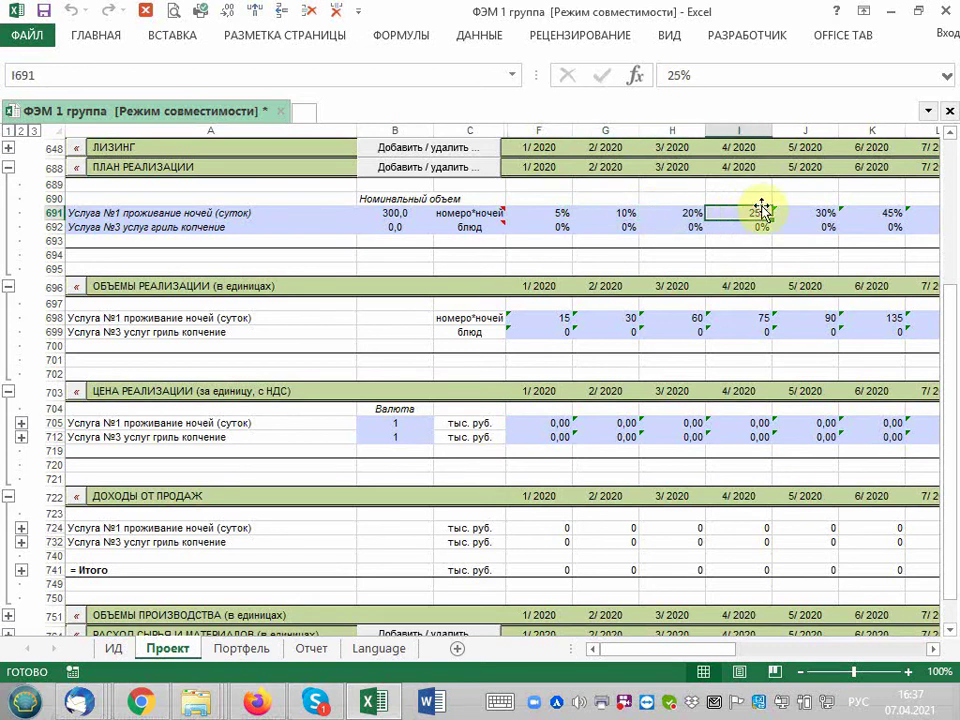
pyautogui.click(812, 212)
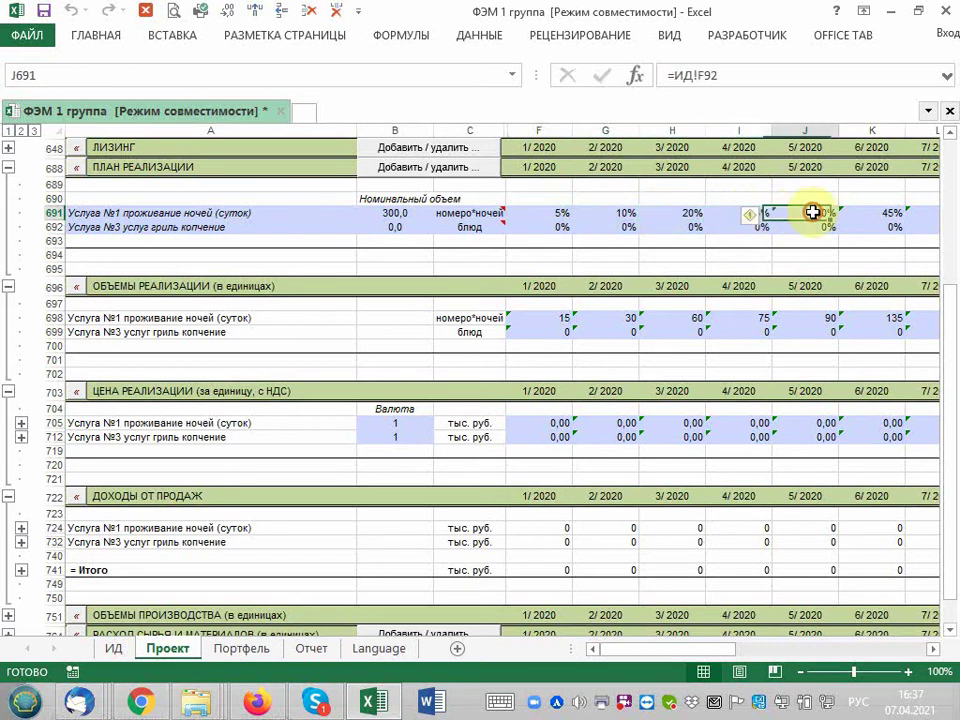
pyautogui.click(552, 213)
# Start a formula in the January share that references glamping occupancy cell B114 on the ИД sheet.
pyautogui.write('=')
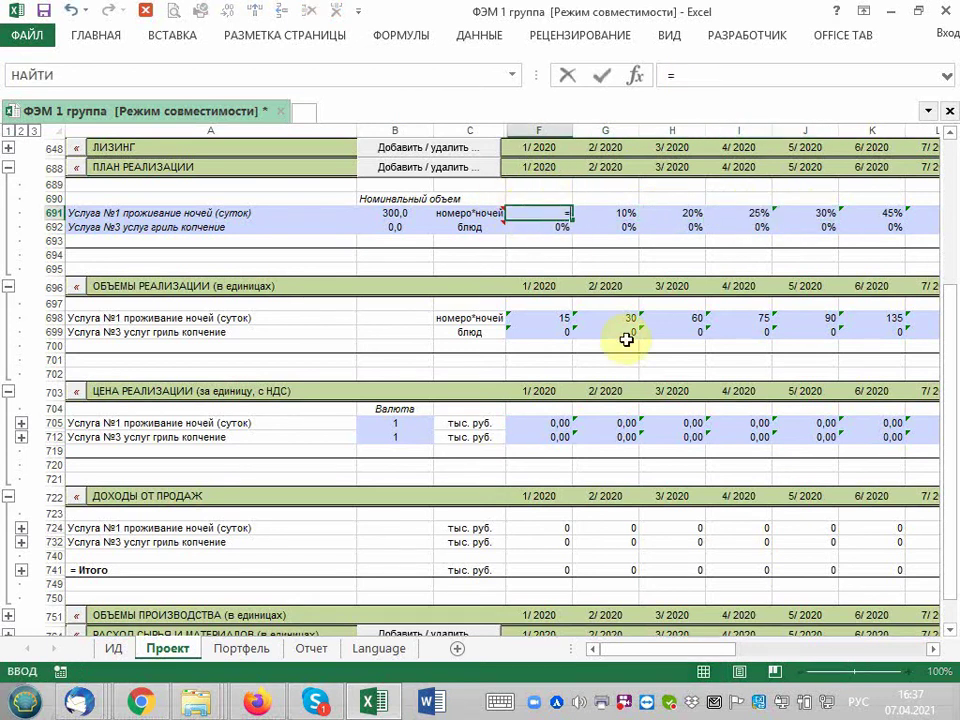
pyautogui.click(115, 650)
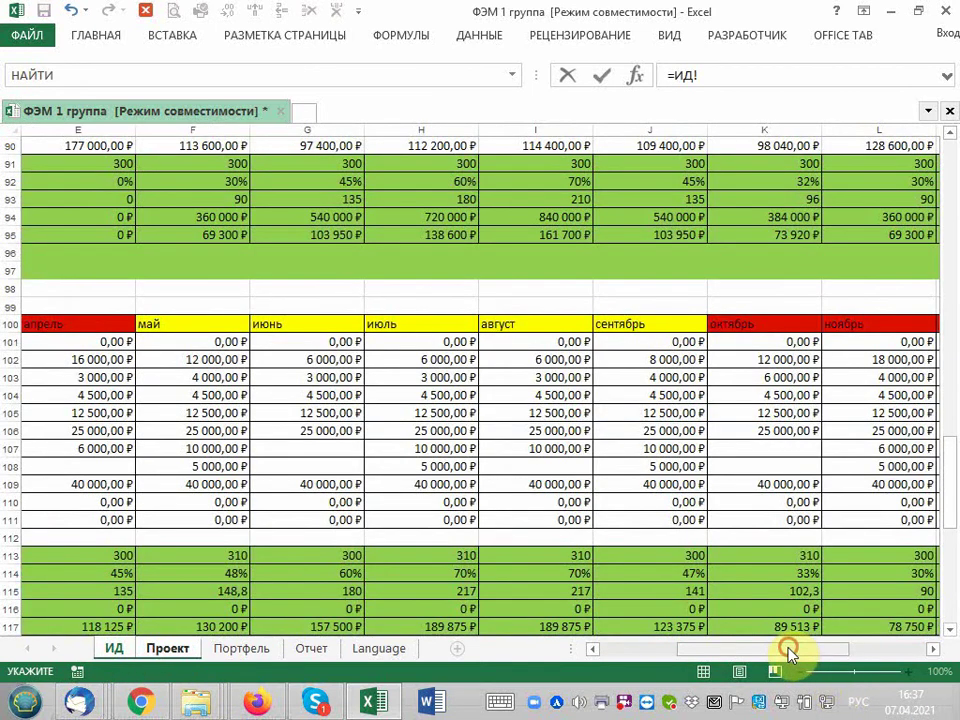
pyautogui.moveTo(789, 648); pyautogui.dragTo(696, 650)
pyautogui.scroll(1, 650, 557)
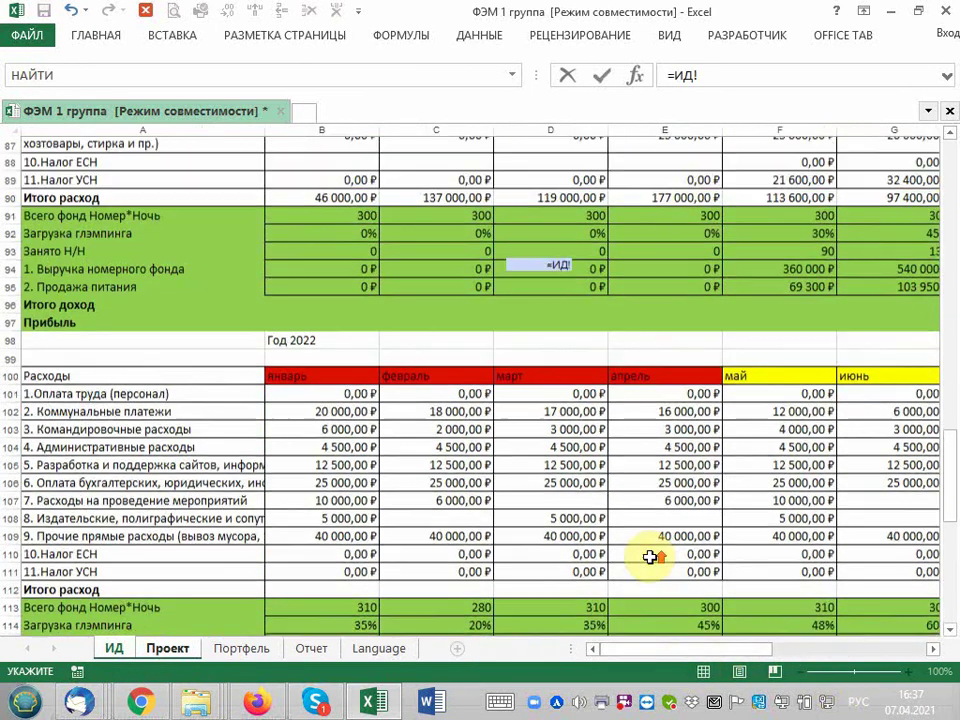
pyautogui.scroll(3, 650, 557)
pyautogui.scroll(1, 650, 557)
pyautogui.scroll(2, 650, 557)
pyautogui.scroll(1, 650, 557)
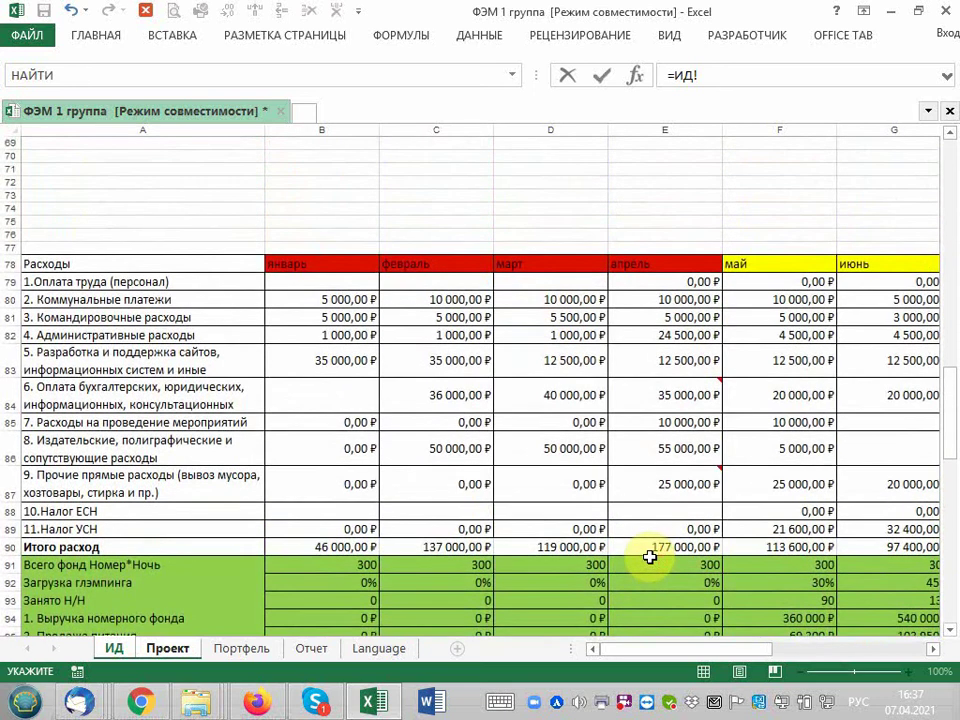
pyautogui.scroll(-5, 650, 557)
pyautogui.scroll(-1, 649, 555)
pyautogui.scroll(-3, 648, 557)
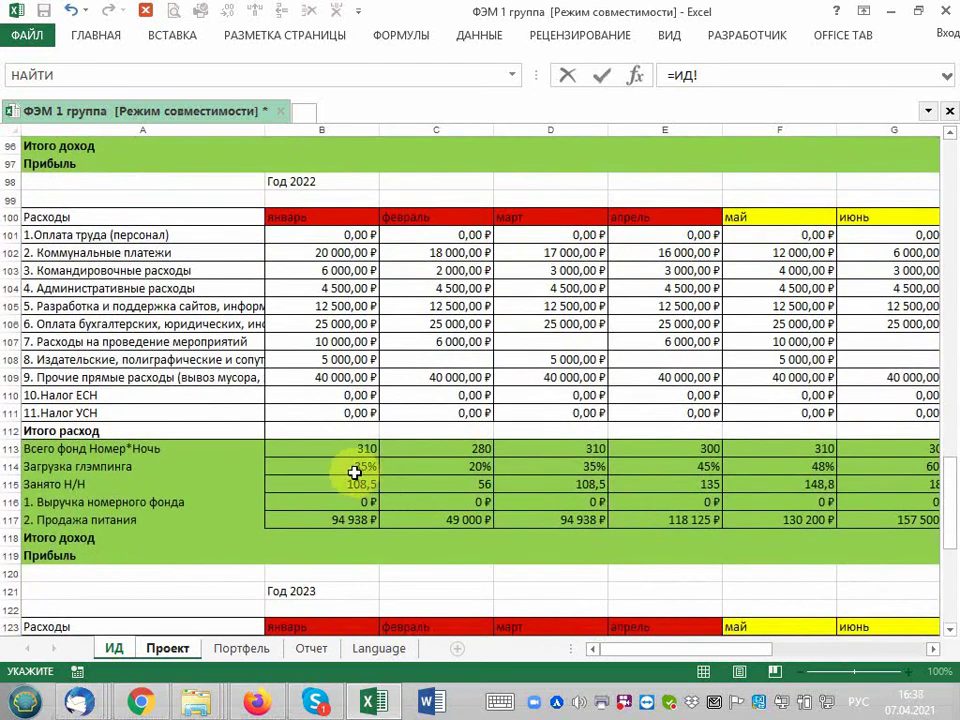
pyautogui.scroll(-4, 354, 470)
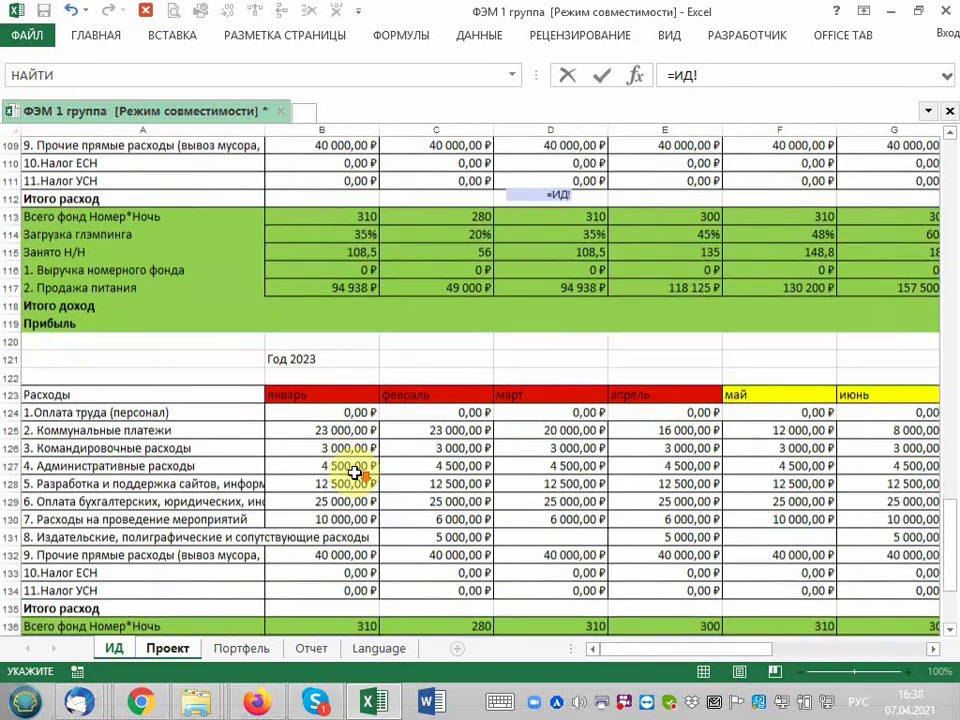
pyautogui.scroll(4, 354, 472)
pyautogui.click(351, 471)
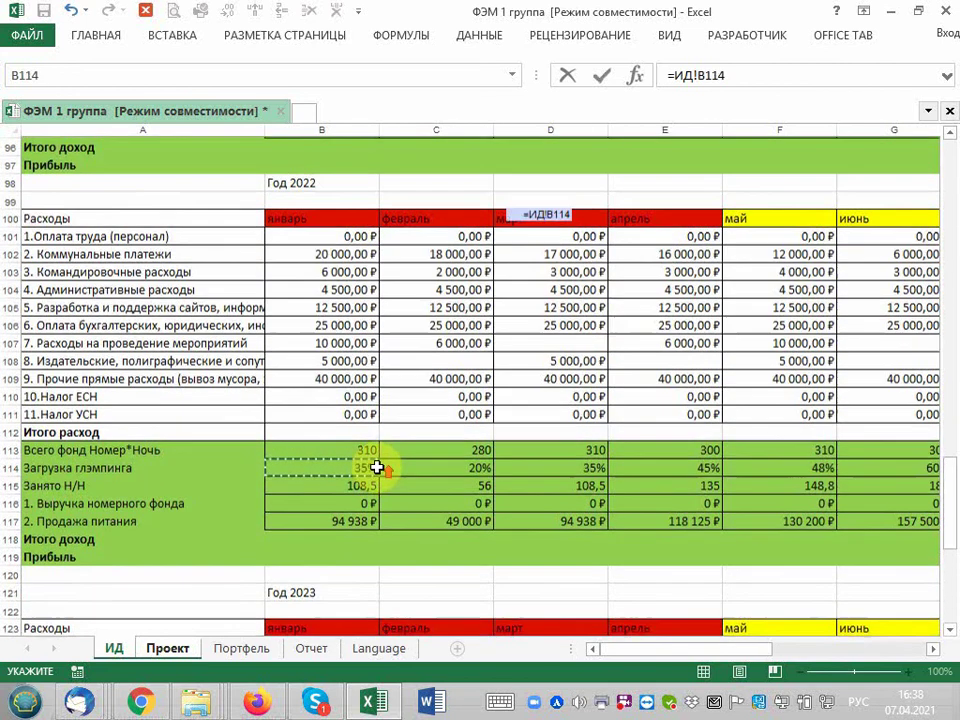
# Scroll through the glamping occupancy rows around row 114 on the ИД sheet.
pyautogui.scroll(5, 375, 467)
pyautogui.scroll(5, 375, 467)
pyautogui.scroll(6, 377, 466)
pyautogui.scroll(3, 377, 466)
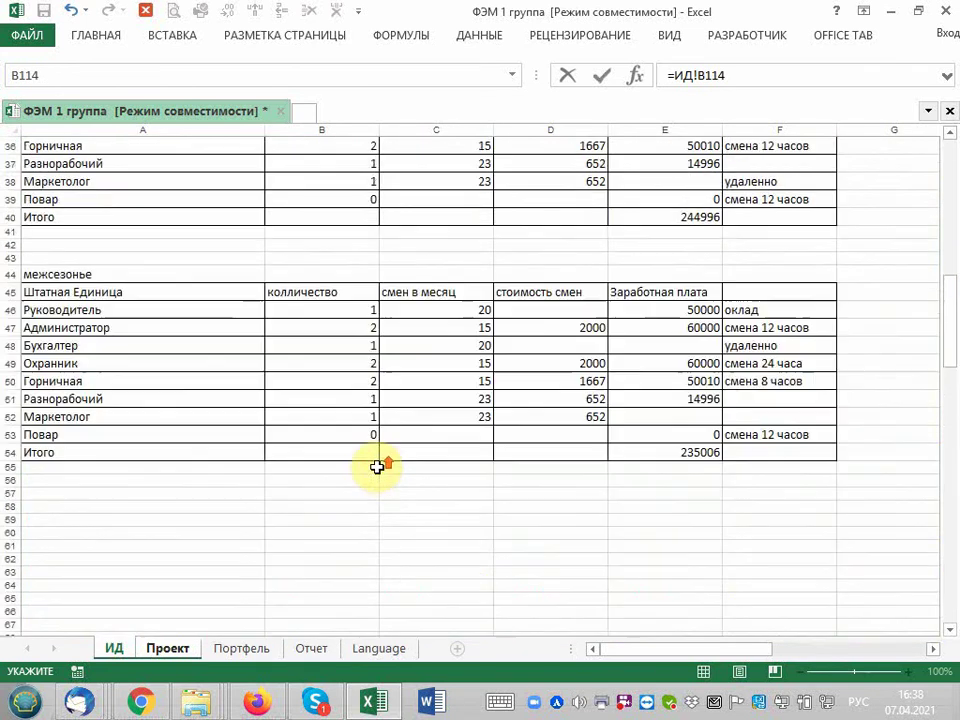
pyautogui.scroll(6, 377, 466)
pyautogui.scroll(3, 377, 466)
pyautogui.scroll(-15, 377, 466)
pyautogui.scroll(-2, 377, 466)
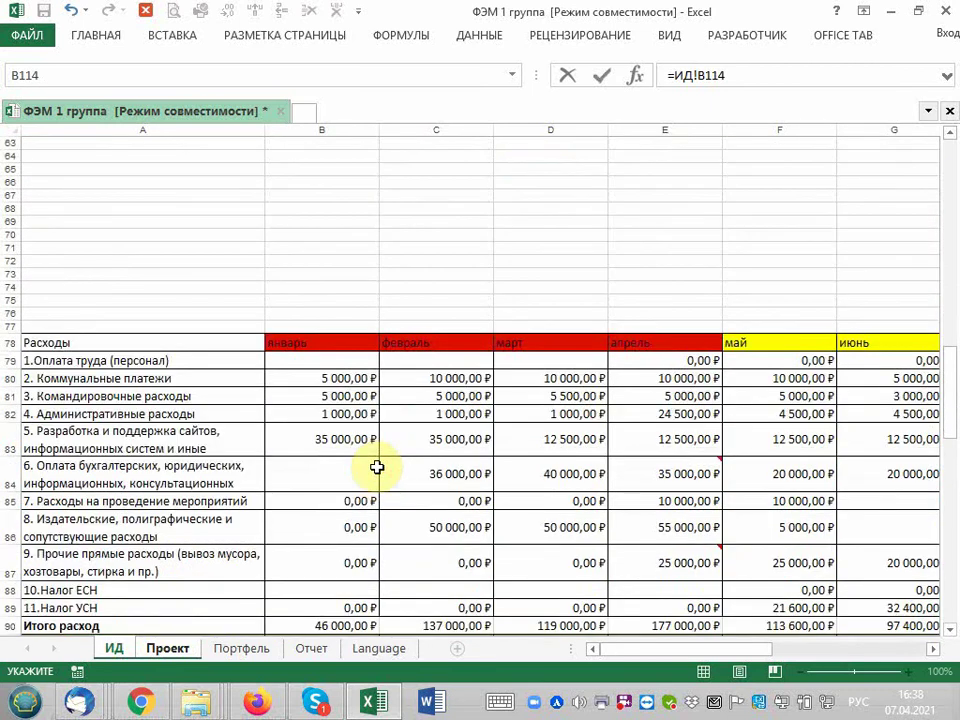
pyautogui.scroll(-8, 377, 466)
pyautogui.scroll(-5, 377, 467)
pyautogui.scroll(-1, 377, 467)
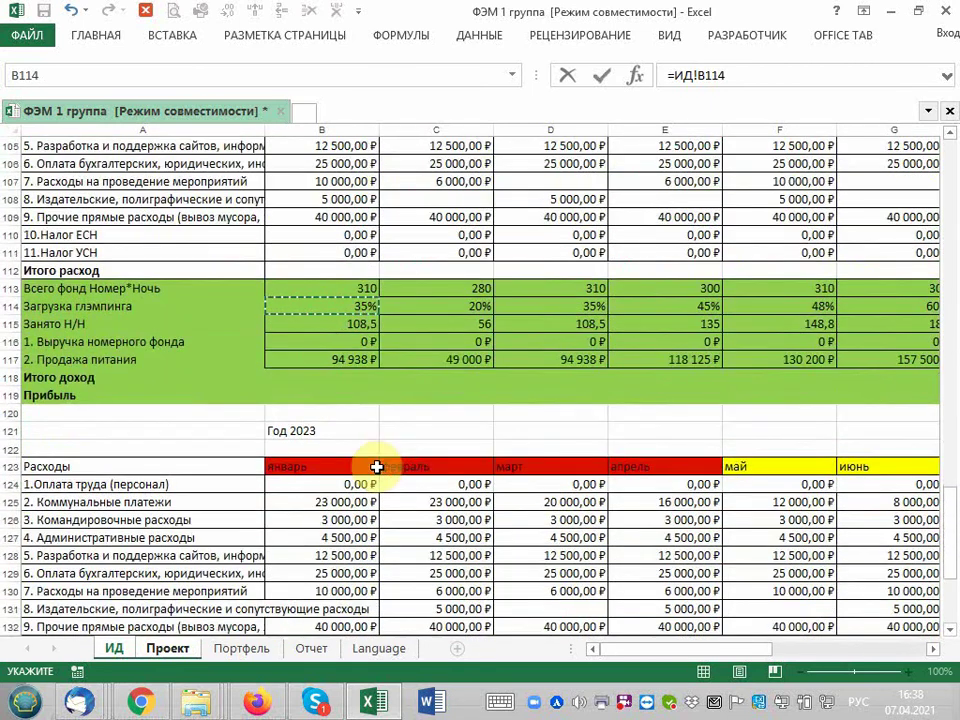
pyautogui.scroll(3, 377, 467)
# Finish the reference entry, then change the B98 year label on the ИД sheet to Год 2021.
pyautogui.press('Return')
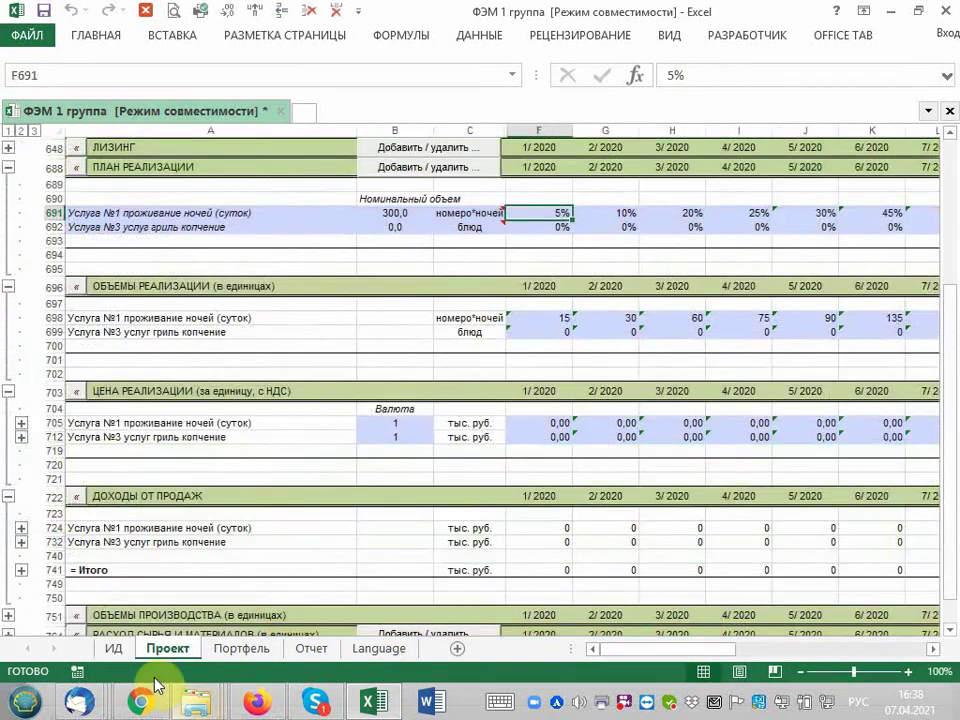
pyautogui.click(114, 648)
pyautogui.scroll(3, 320, 363)
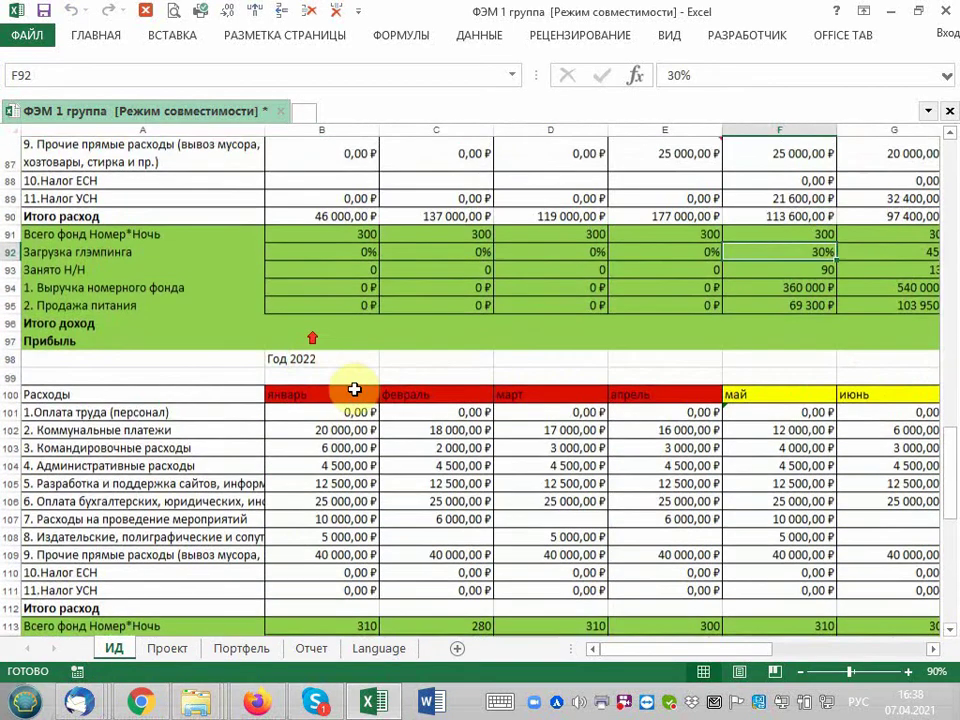
pyautogui.click(365, 360)
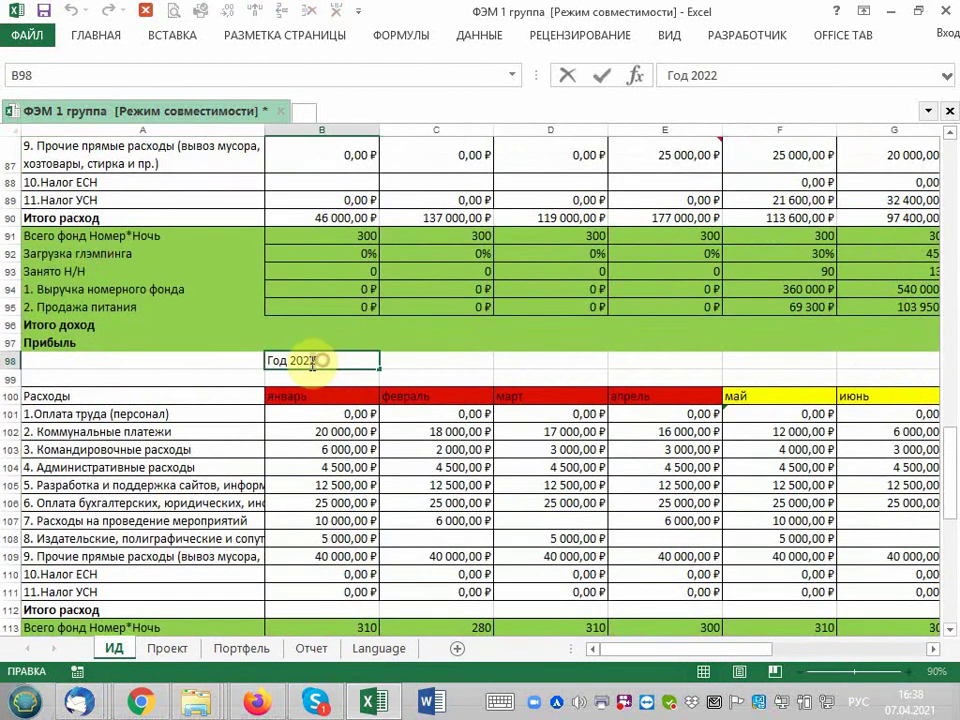
pyautogui.moveTo(326, 360); pyautogui.dragTo(309, 360)
pyautogui.write('1')
pyautogui.press('Return')
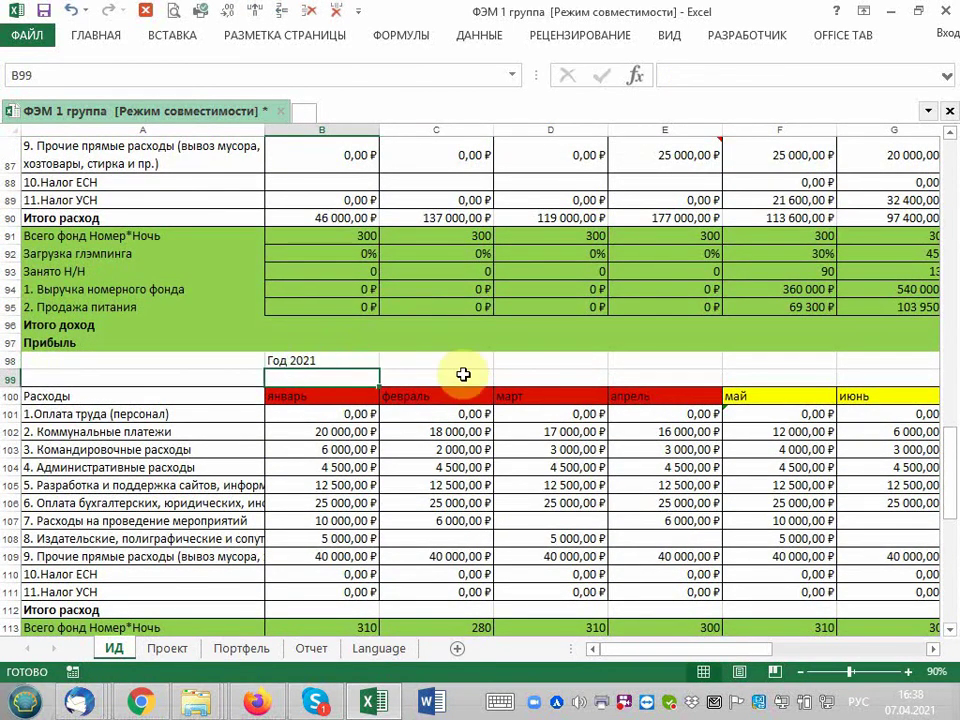
# Move the Год 2021 label down into B99.
pyautogui.scroll(-4, 470, 385)
pyautogui.scroll(4, 332, 512)
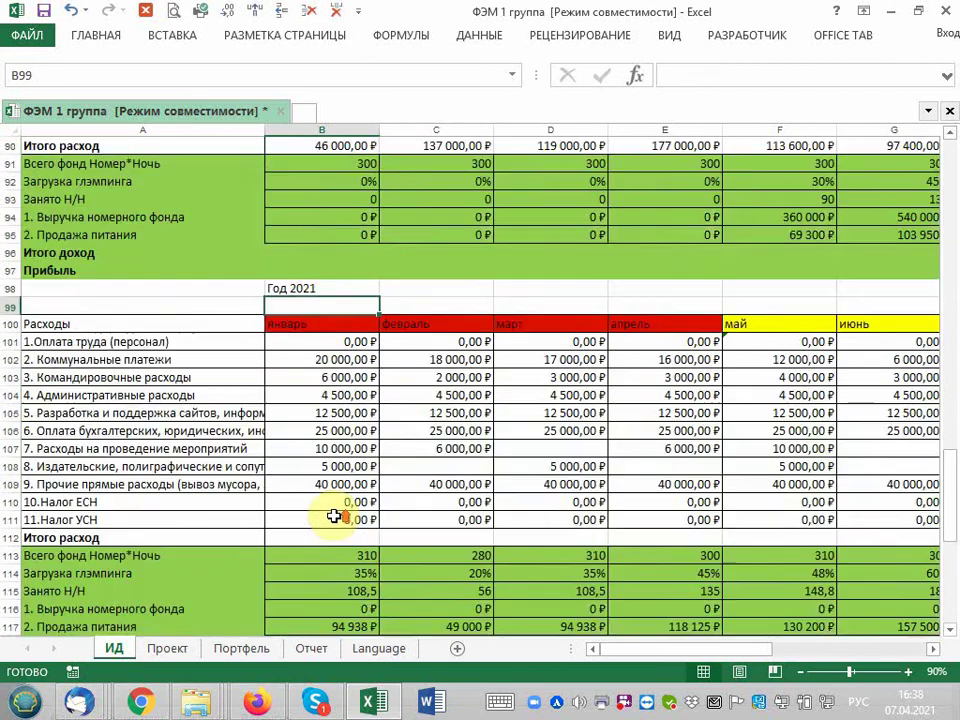
pyautogui.scroll(2, 333, 514)
pyautogui.scroll(5, 334, 516)
pyautogui.scroll(-6, 334, 516)
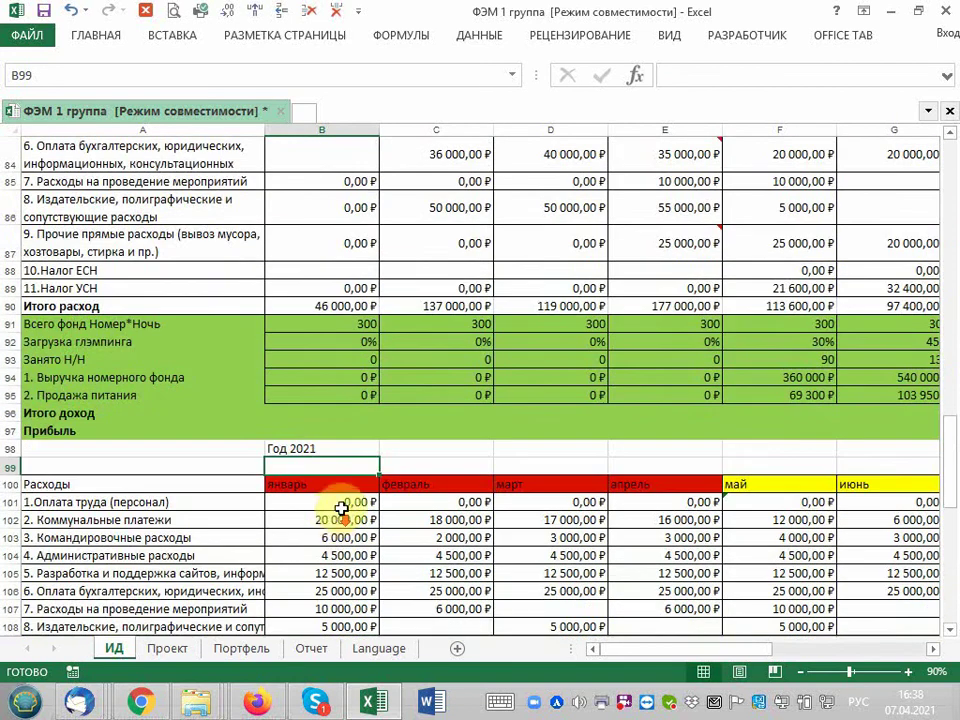
pyautogui.click(302, 450)
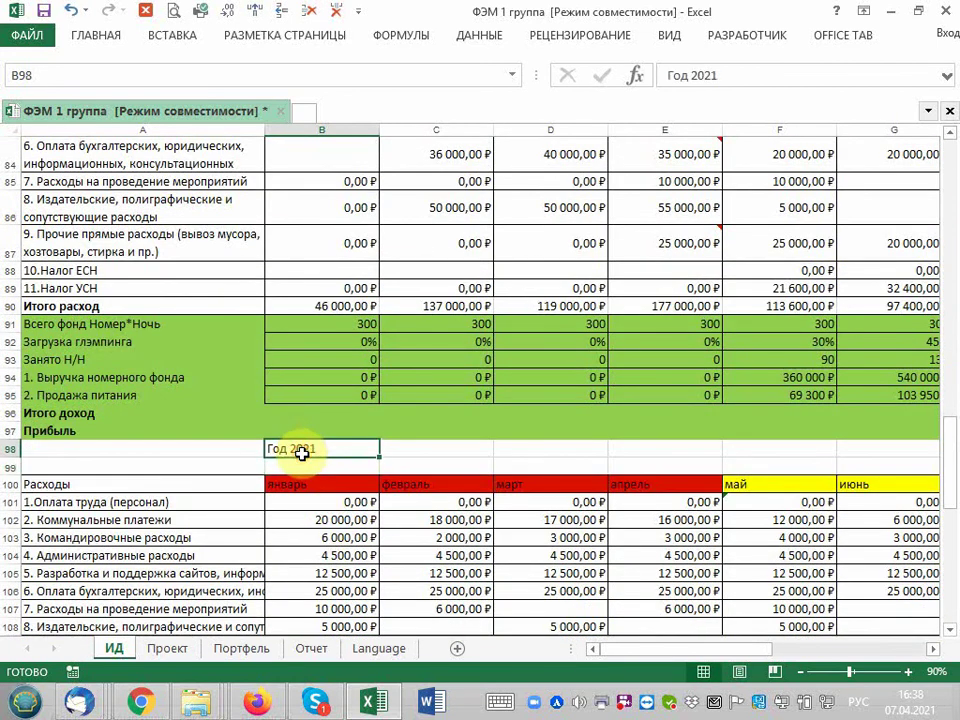
pyautogui.moveTo(302, 452); pyautogui.dragTo(309, 467)
# Move the B121 year label down to B122 and change it to Год 2022.
pyautogui.scroll(-6, 340, 440)
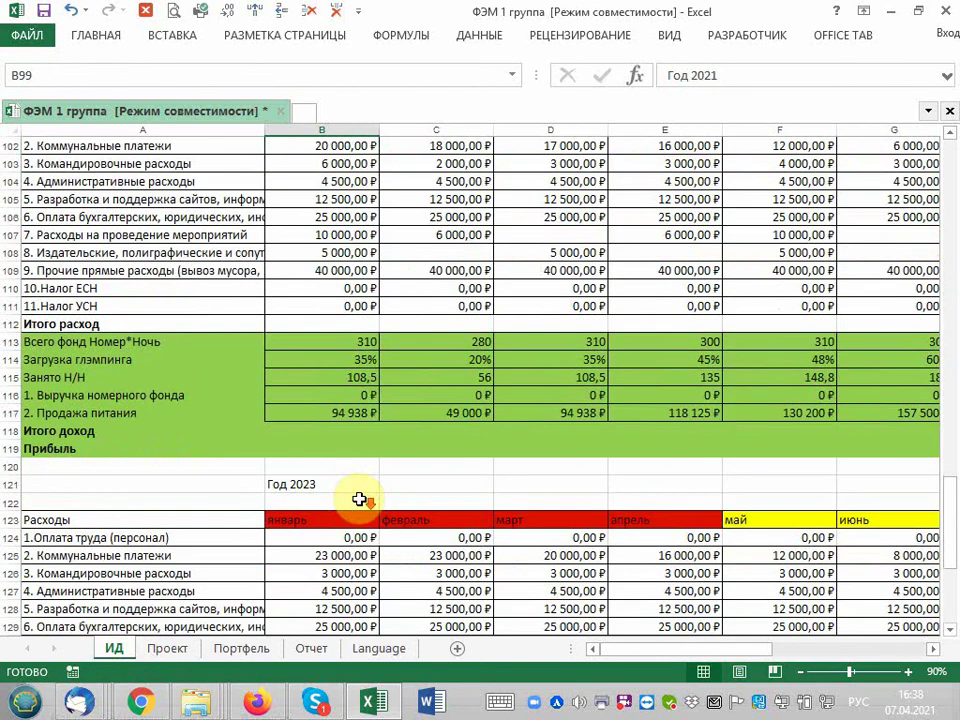
pyautogui.click(343, 485)
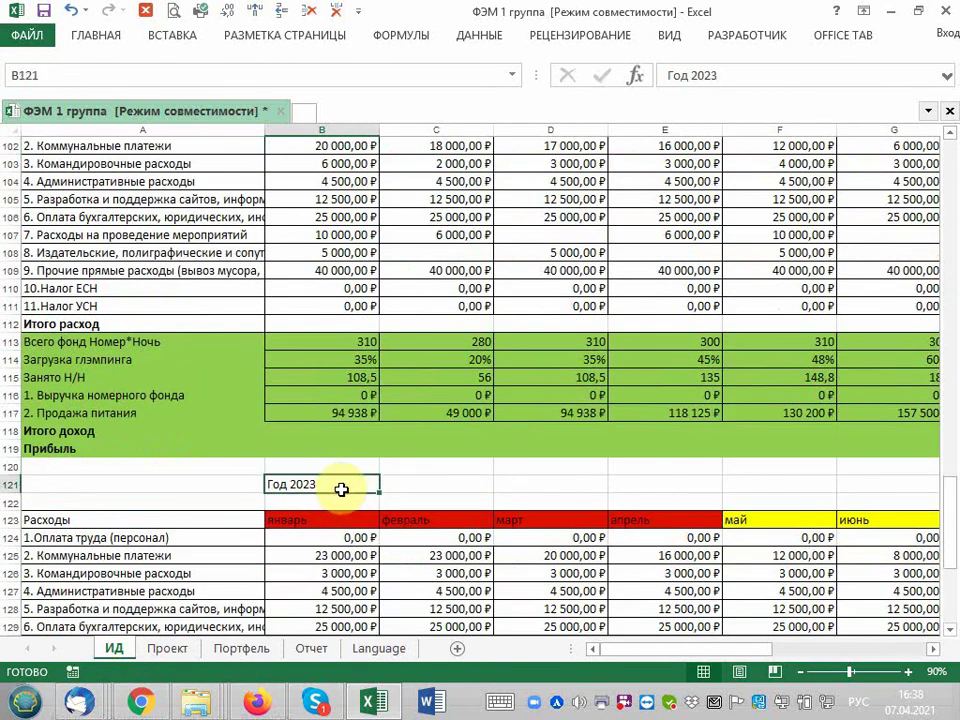
pyautogui.moveTo(343, 488)
pyautogui.mouseDown()
pyautogui.moveTo(344, 507)
pyautogui.moveTo(318, 503)
pyautogui.mouseUp()
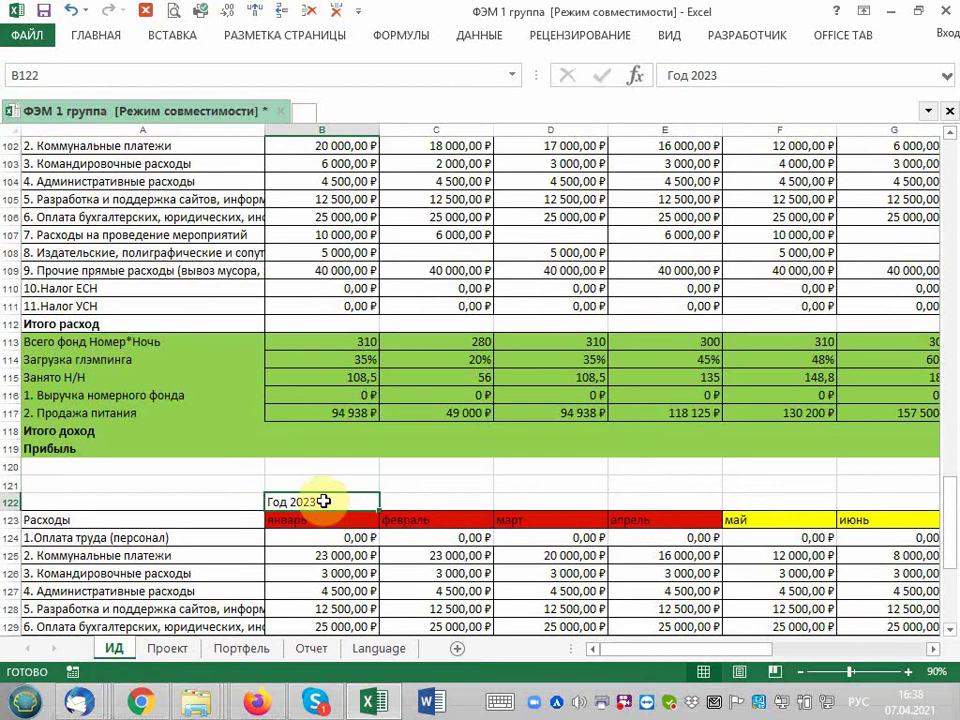
pyautogui.doubleClick(305, 503)
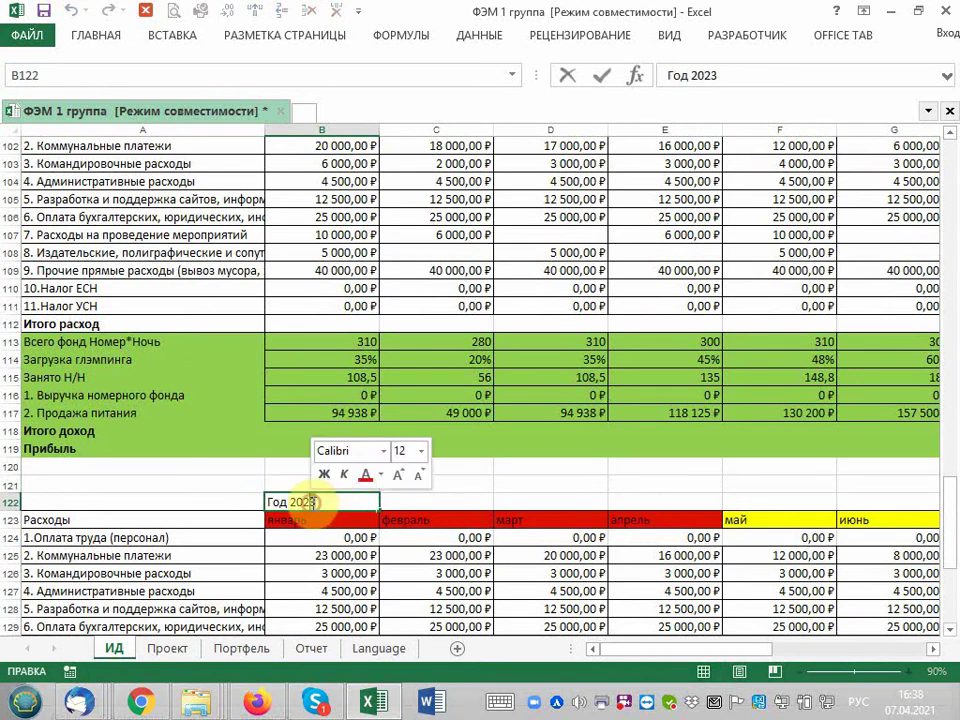
pyautogui.write('2022')
pyautogui.press('Return')
# Caption the first expense block все расходы in B77.
pyautogui.scroll(4, 292, 515)
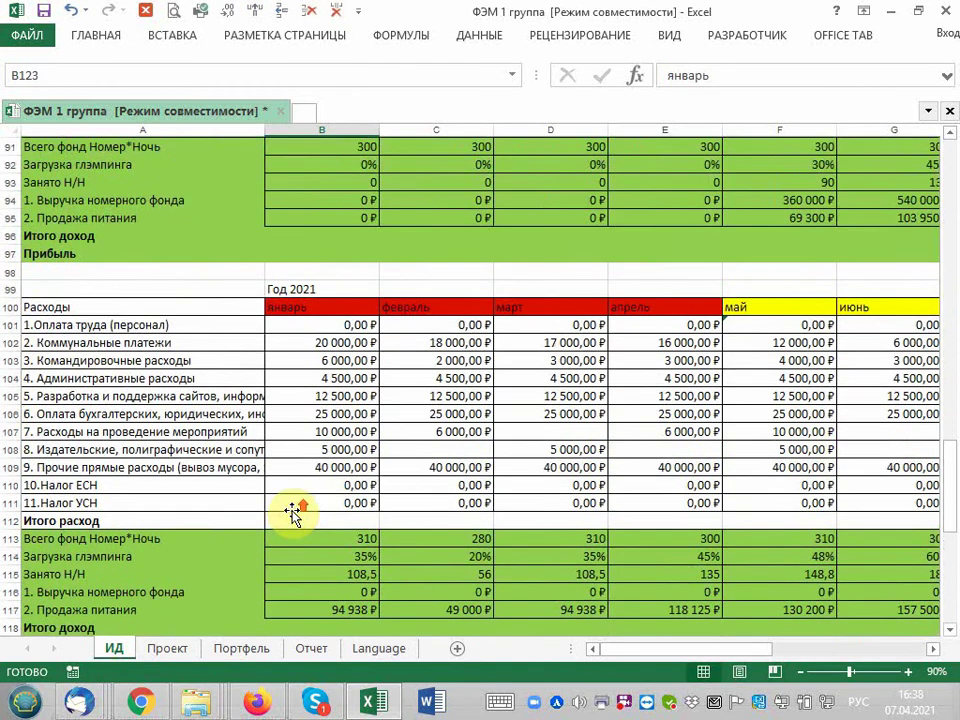
pyautogui.scroll(1, 292, 515)
pyautogui.scroll(3, 292, 513)
pyautogui.scroll(3, 292, 512)
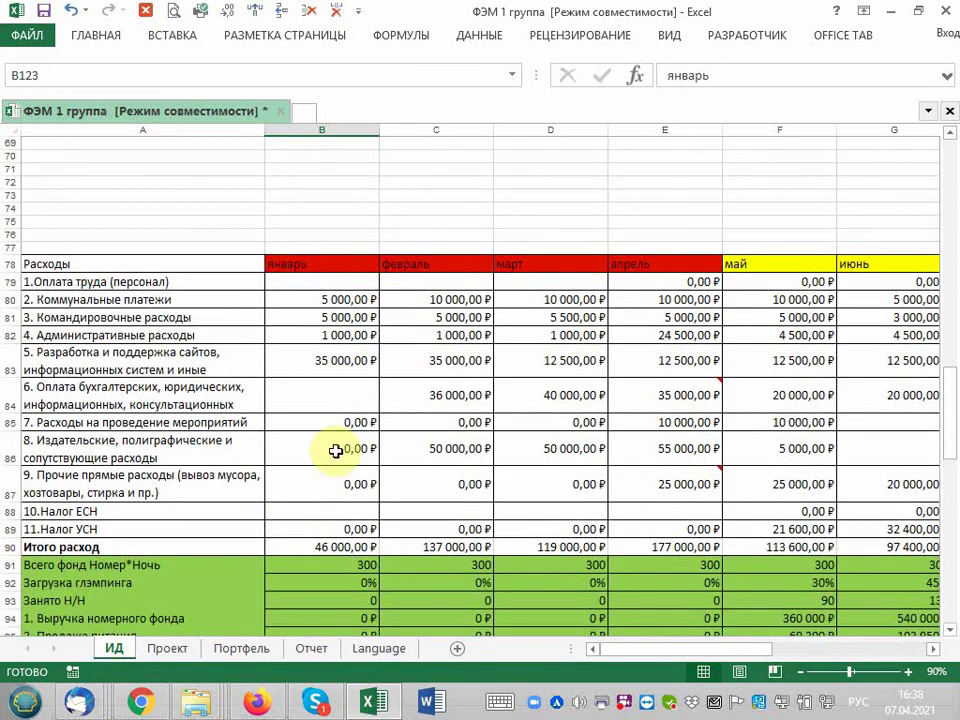
pyautogui.click(311, 247)
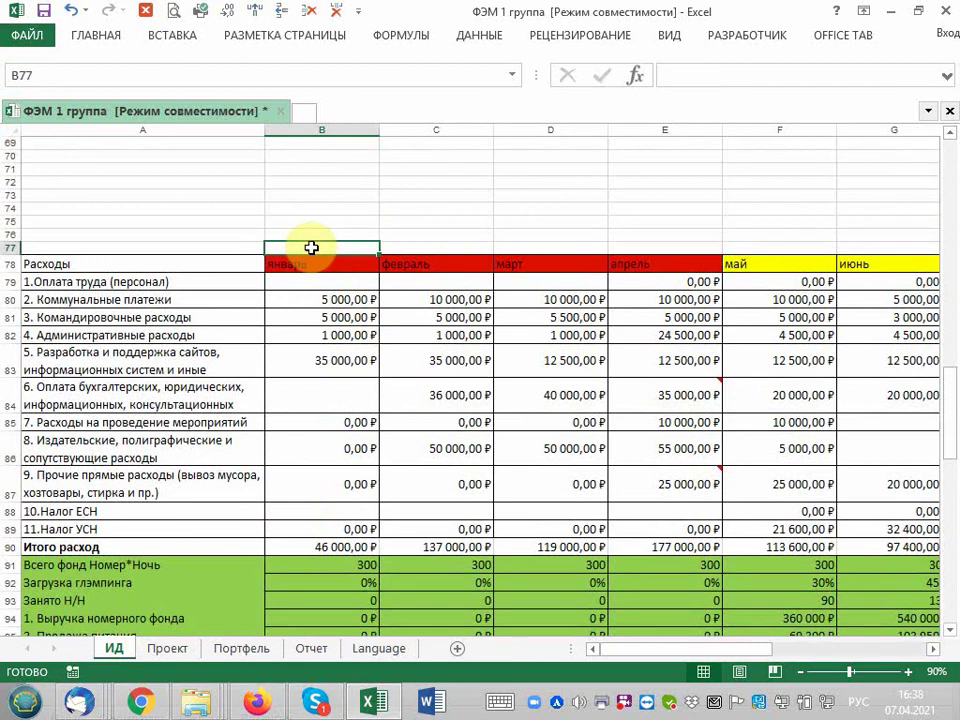
pyautogui.write('все')
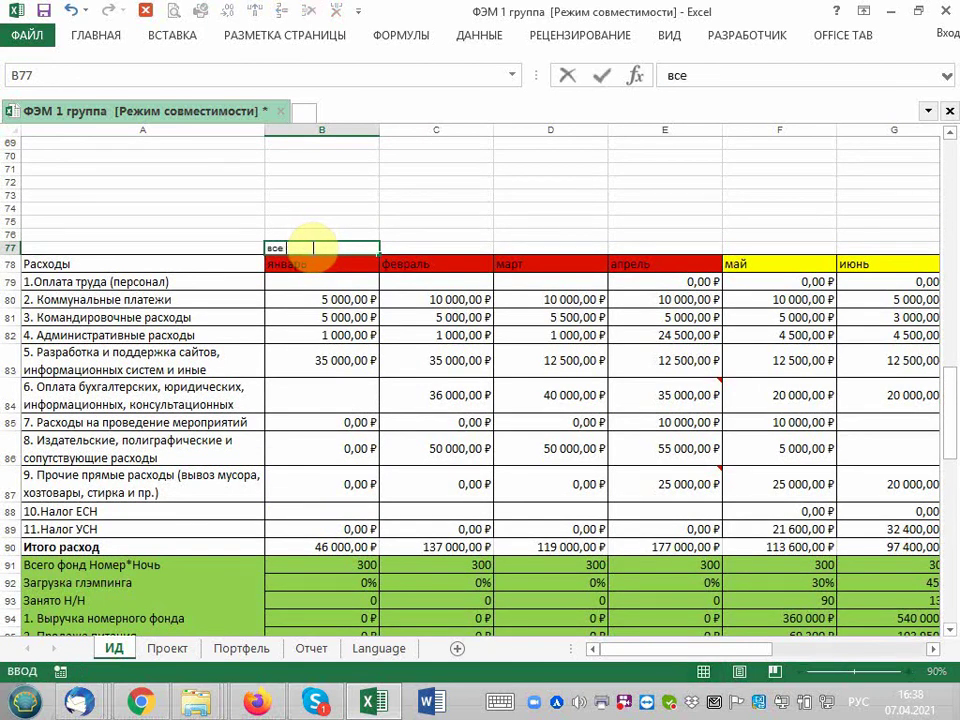
pyautogui.write(' расходы')
pyautogui.press('Tab')
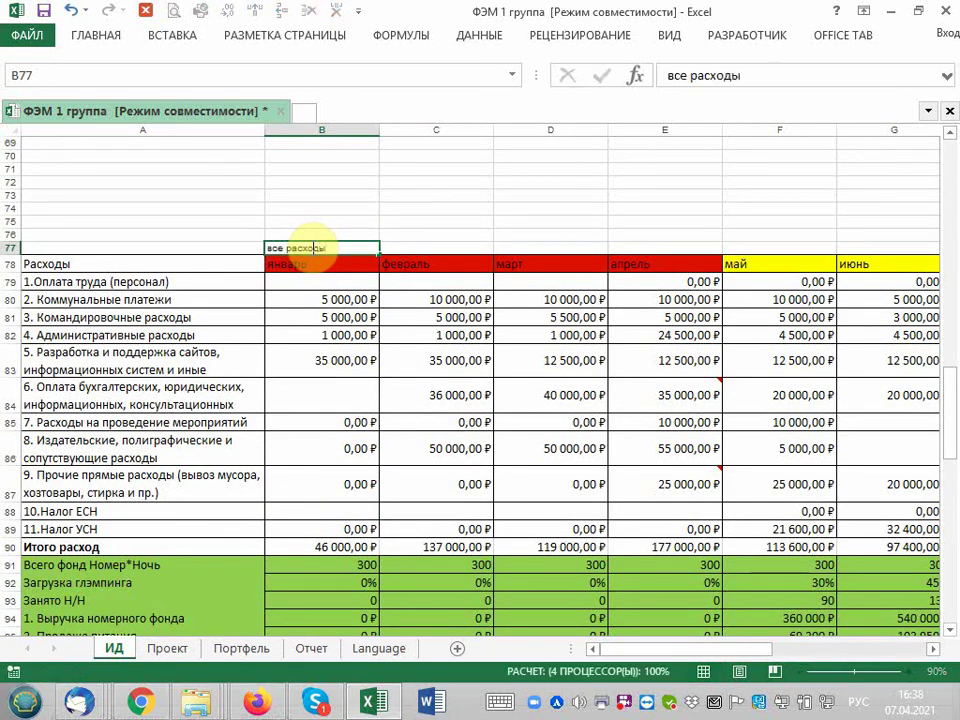
# Check the March utilities, travel and administrative expense values in D80–D82.
pyautogui.click(574, 298)
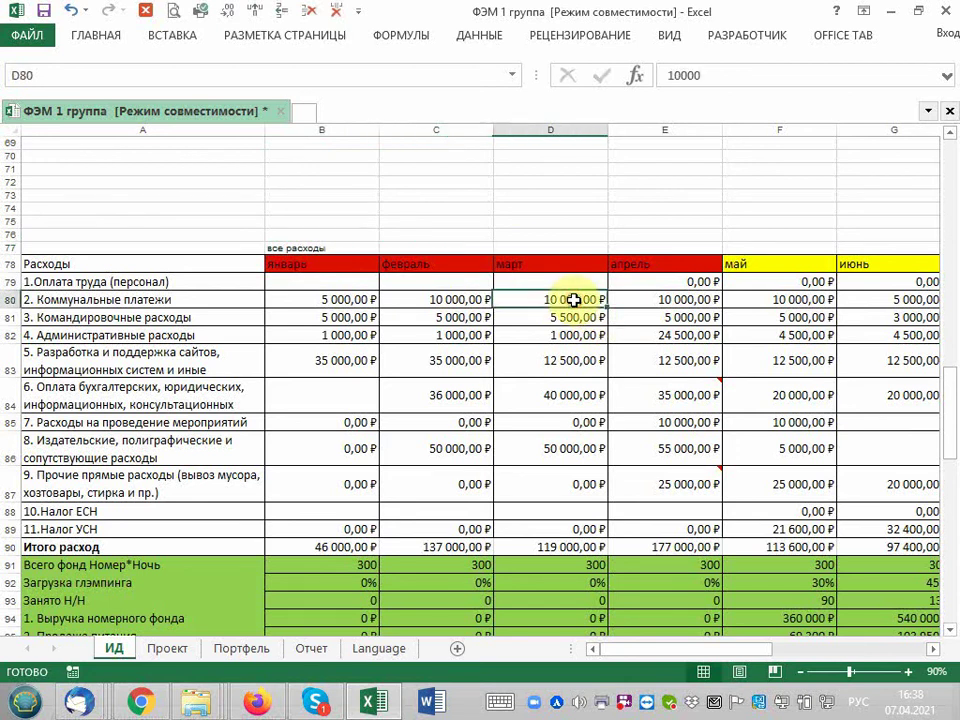
pyautogui.click(561, 317)
pyautogui.click(562, 335)
pyautogui.click(575, 299)
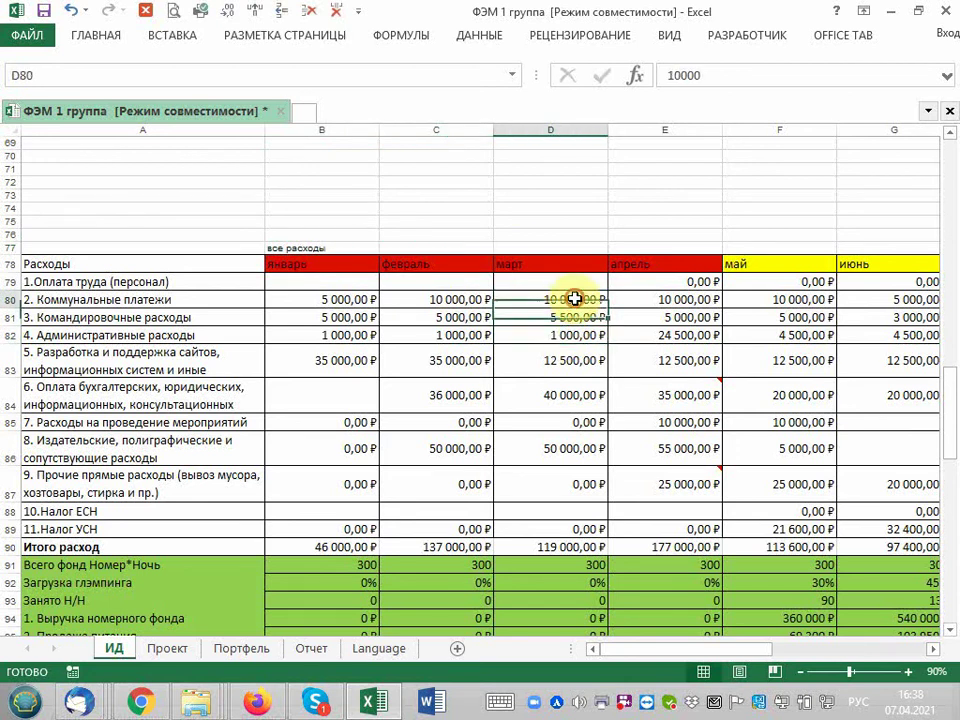
pyautogui.click(578, 316)
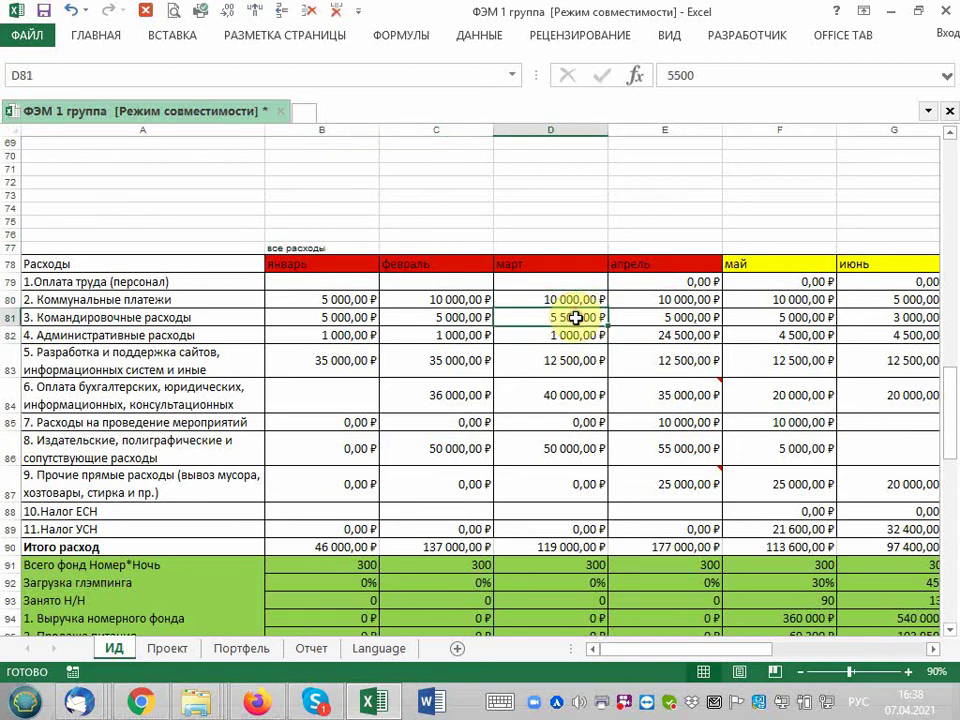
pyautogui.click(578, 300)
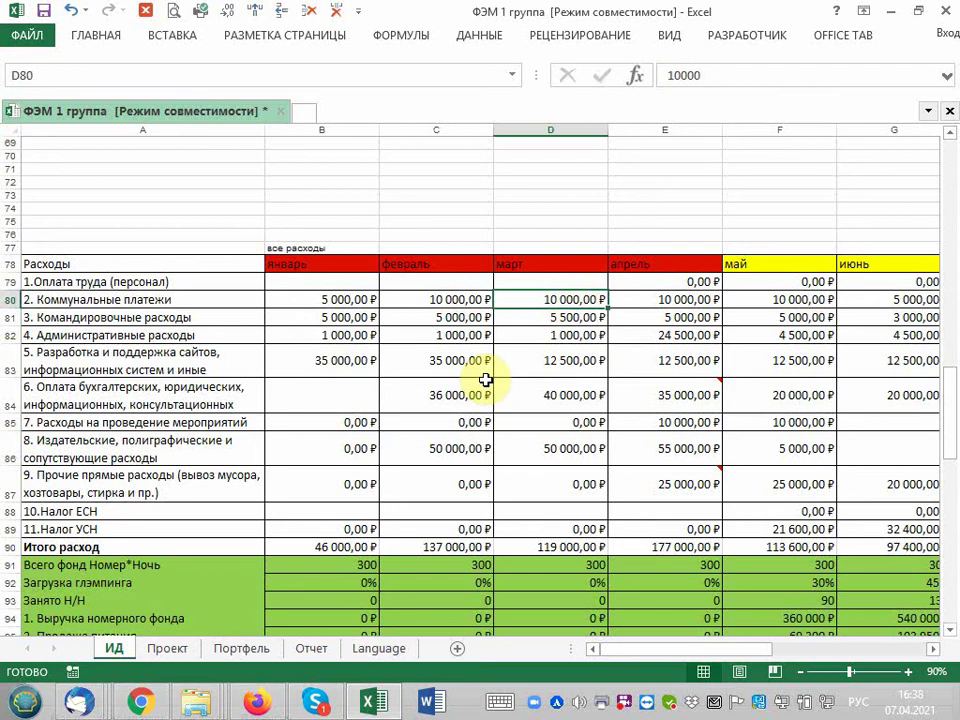
pyautogui.click(576, 318)
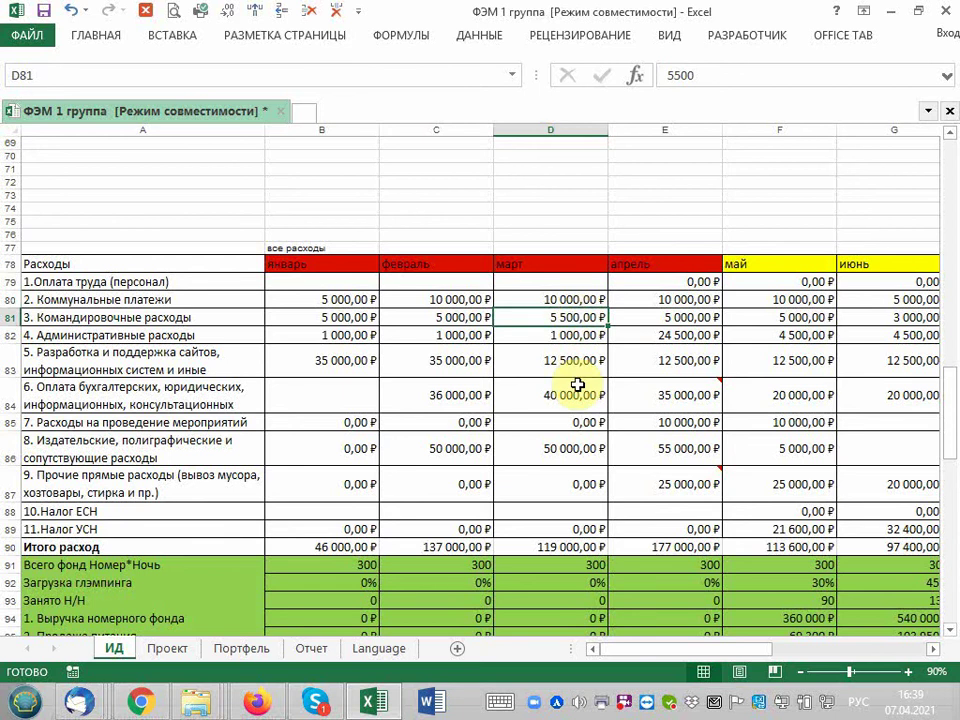
# Compare the March and April utilities values in the 2021 block.
pyautogui.scroll(-5, 576, 395)
pyautogui.scroll(-4, 576, 592)
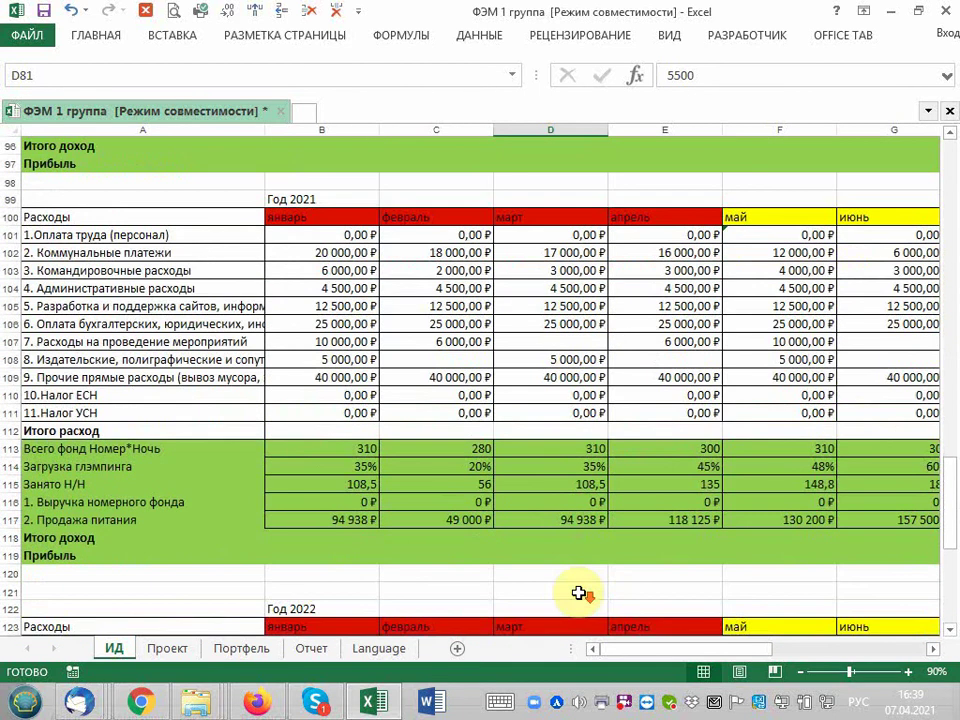
pyautogui.click(682, 254)
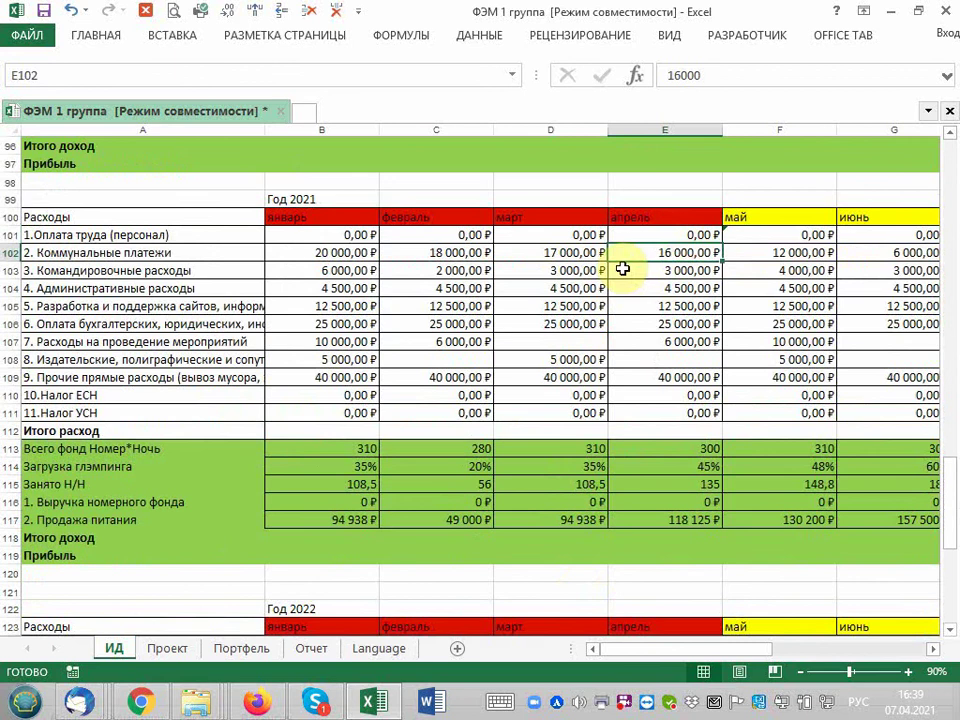
pyautogui.click(600, 252)
pyautogui.click(658, 252)
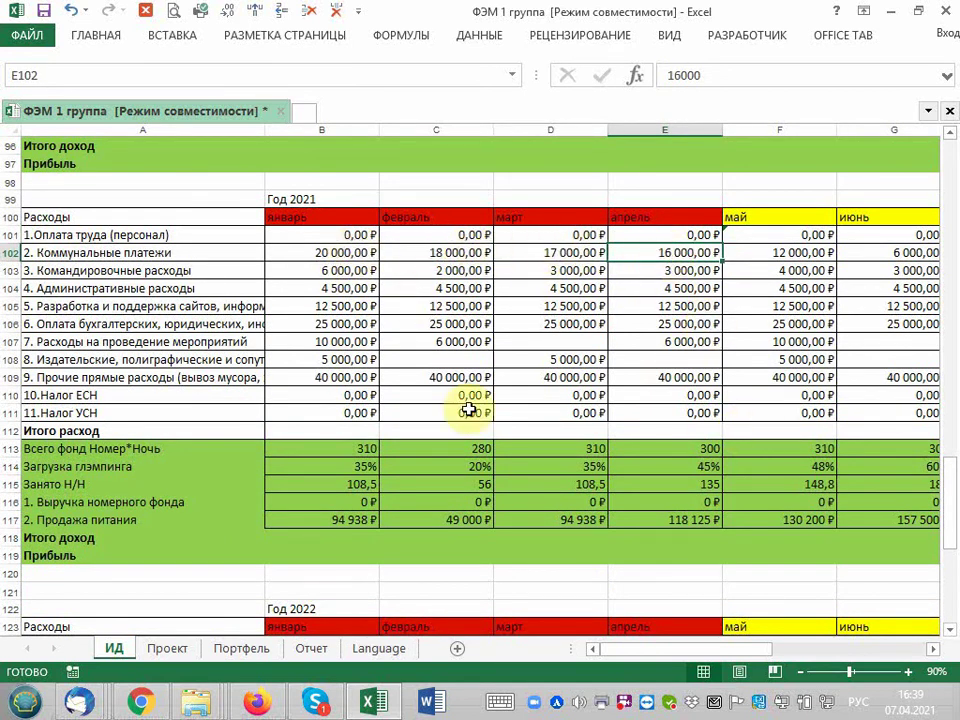
pyautogui.scroll(-3, 470, 455)
pyautogui.scroll(-2, 470, 410)
pyautogui.scroll(-1, 475, 420)
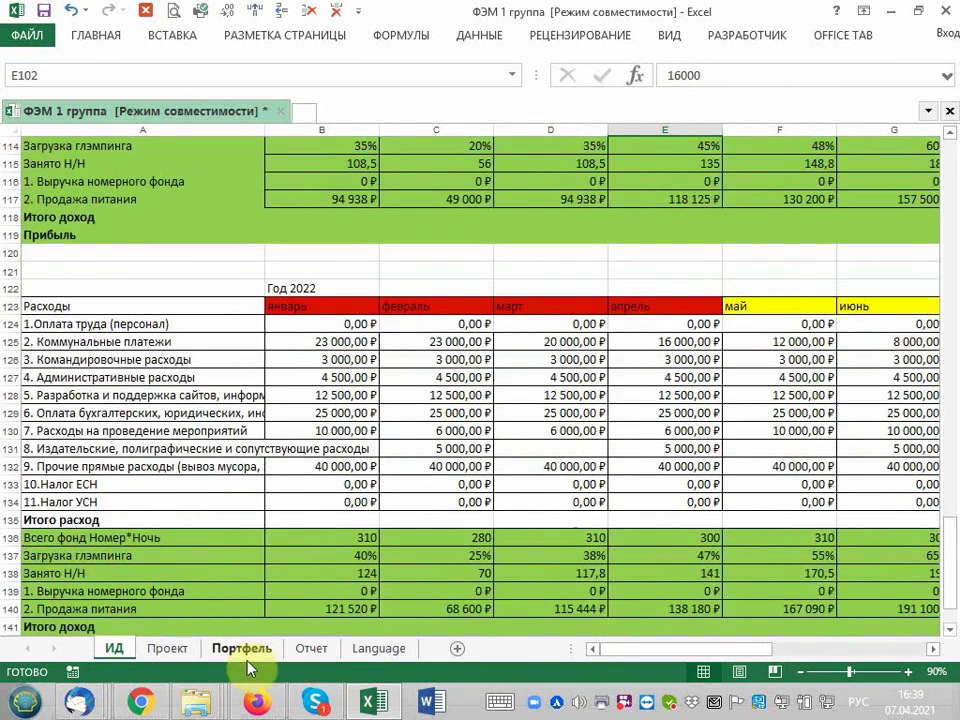
# On the Проект sheet, set the January accommodation price in F705 to 5.
pyautogui.click(168, 648)
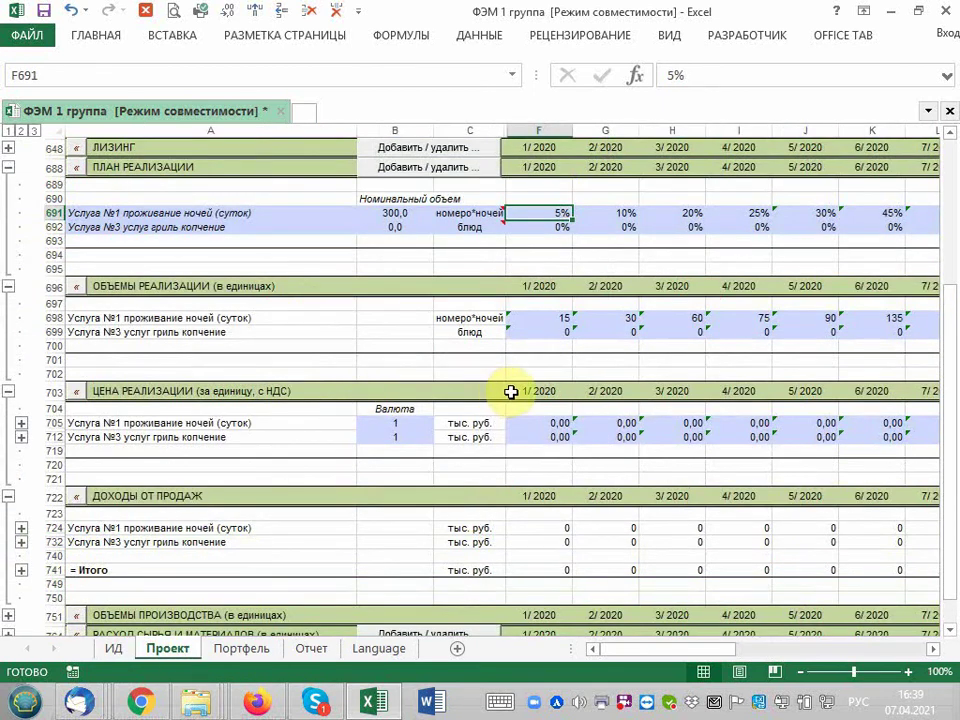
pyautogui.click(560, 318)
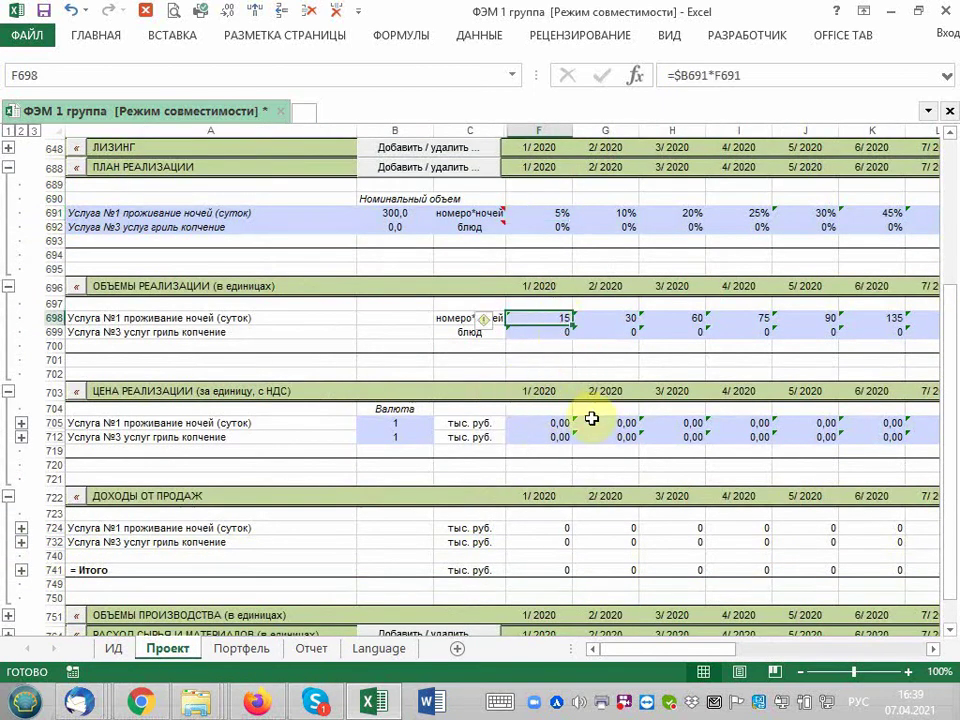
pyautogui.click(555, 213)
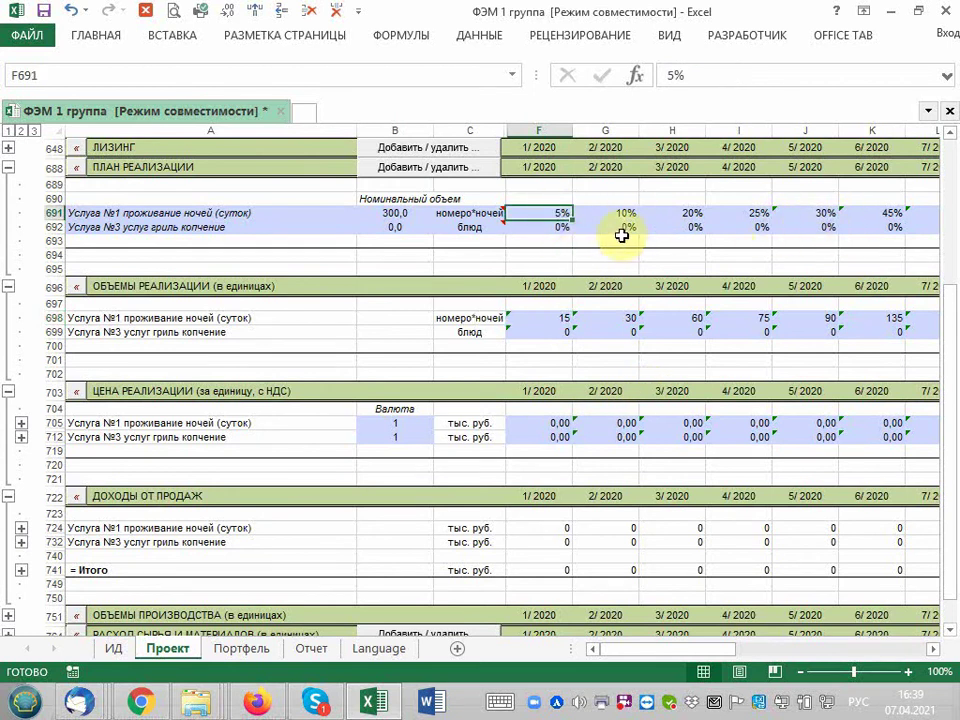
pyautogui.click(553, 424)
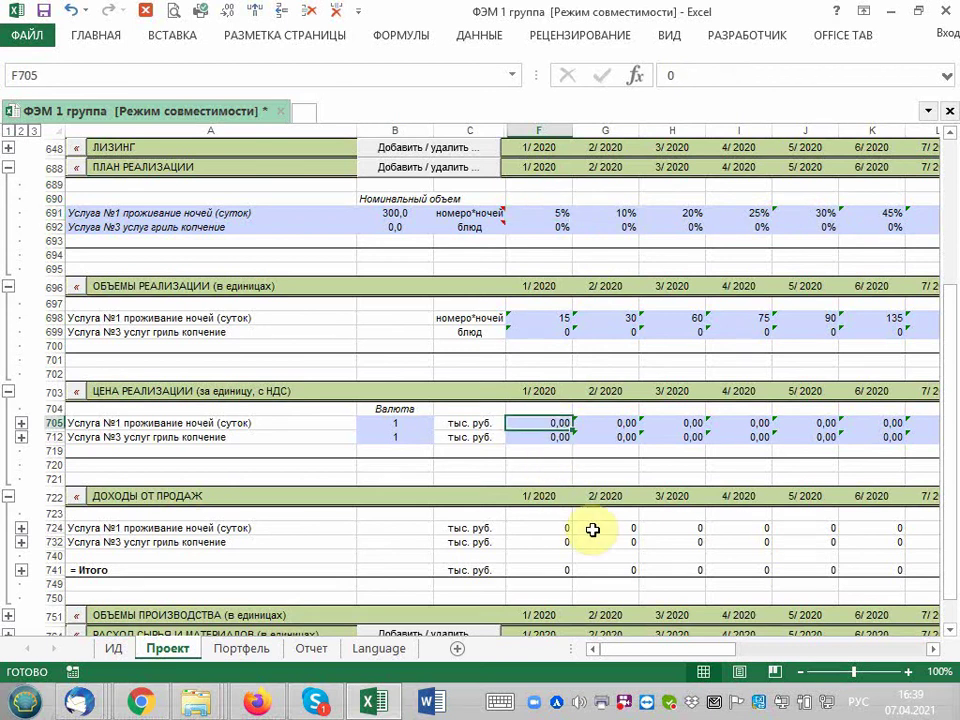
pyautogui.write('5')
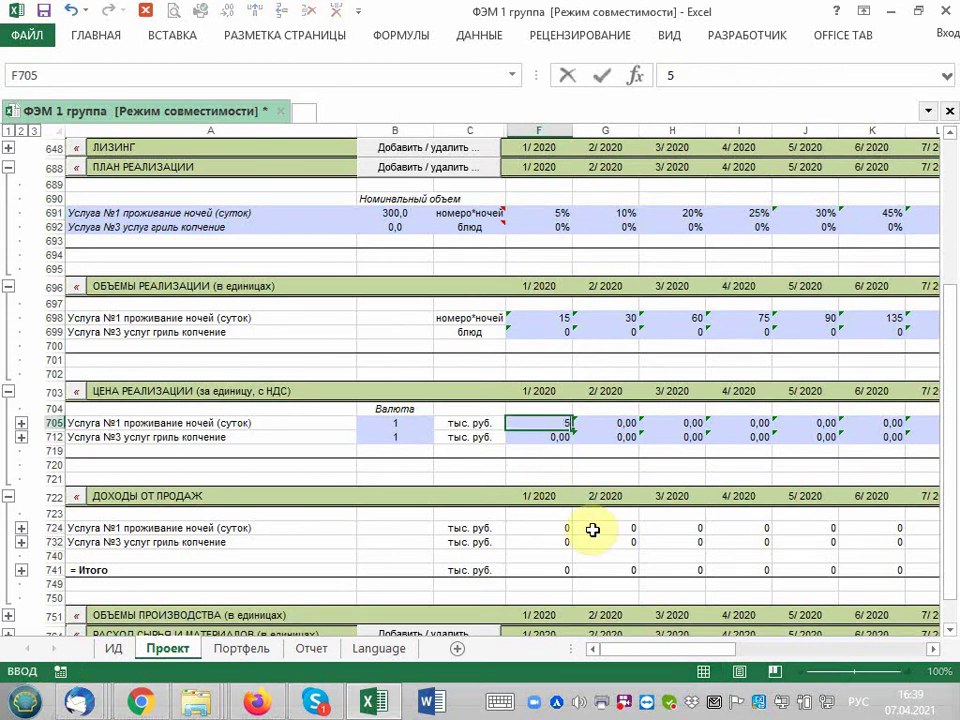
pyautogui.press('Return')
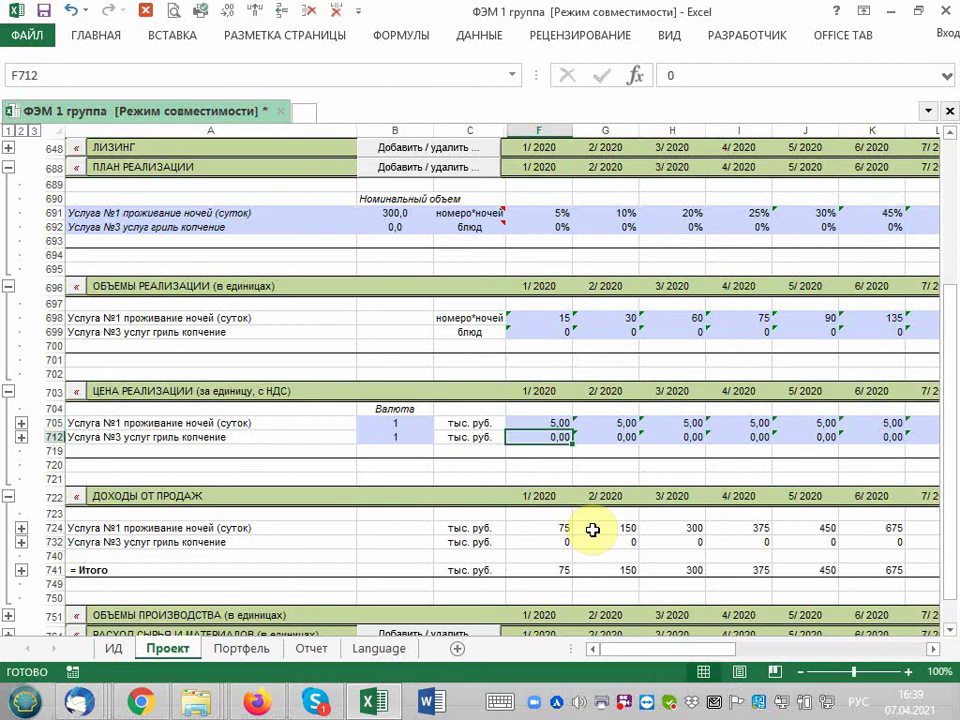
pyautogui.click(551, 426)
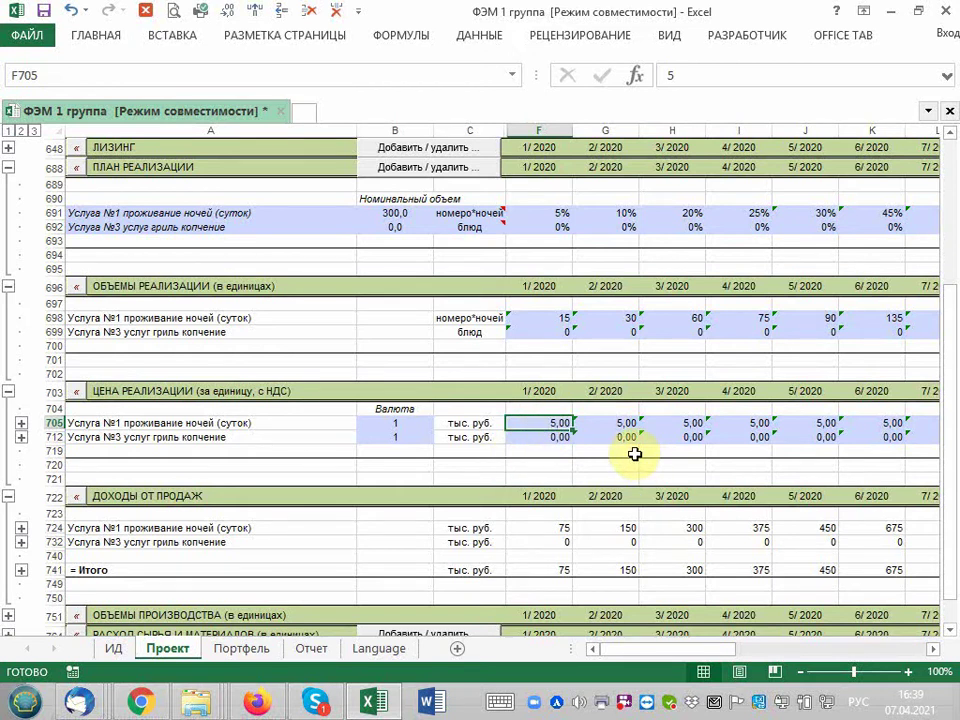
pyautogui.click(621, 422)
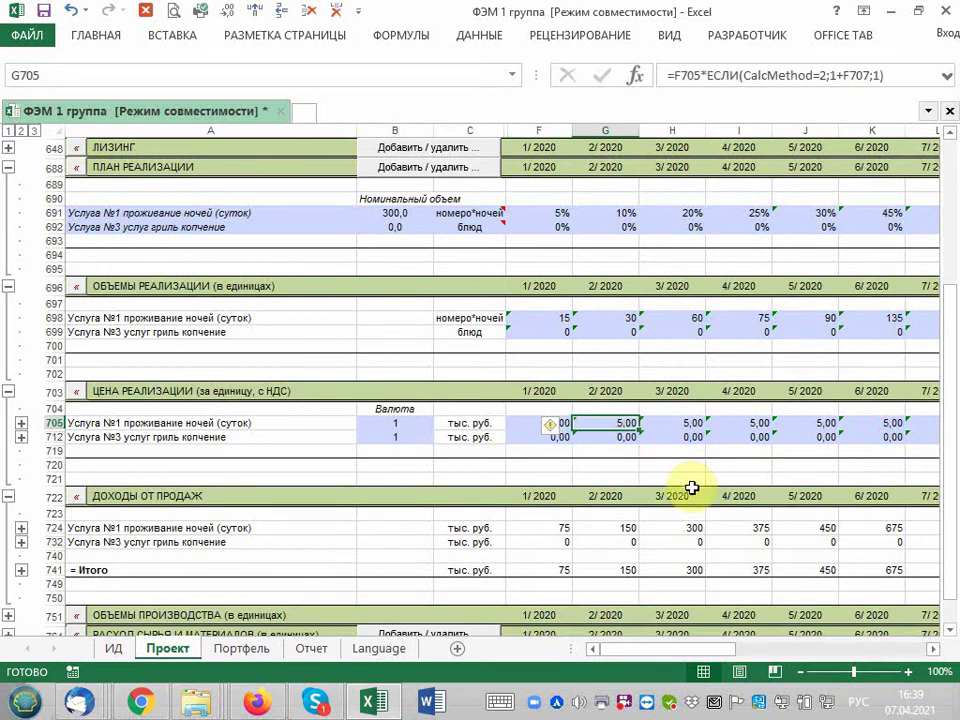
pyautogui.press('Right')
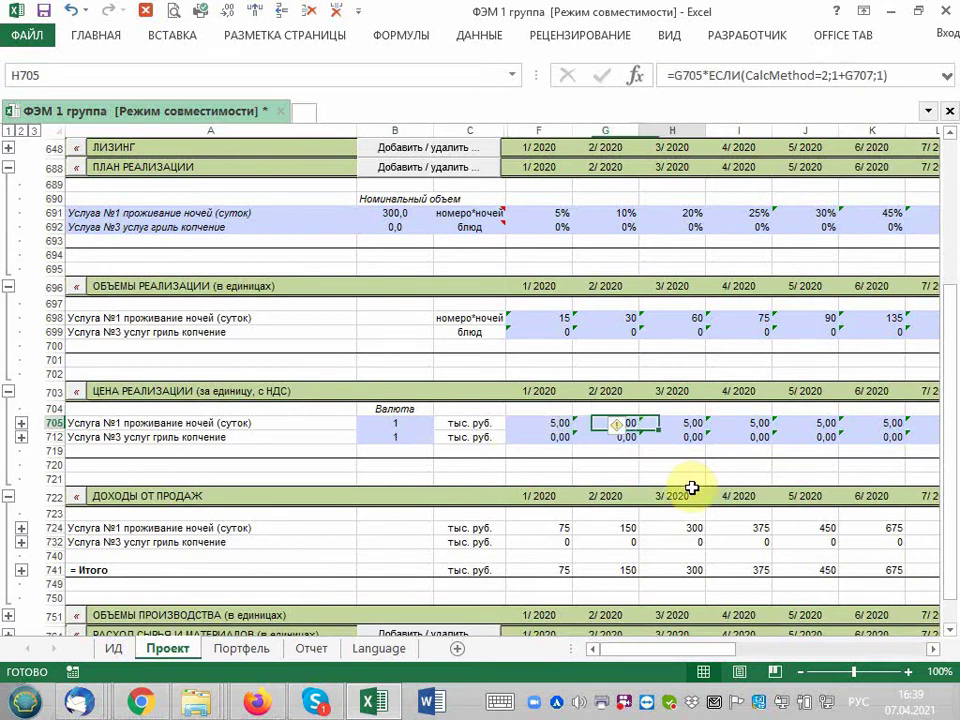
pyautogui.press('Left')
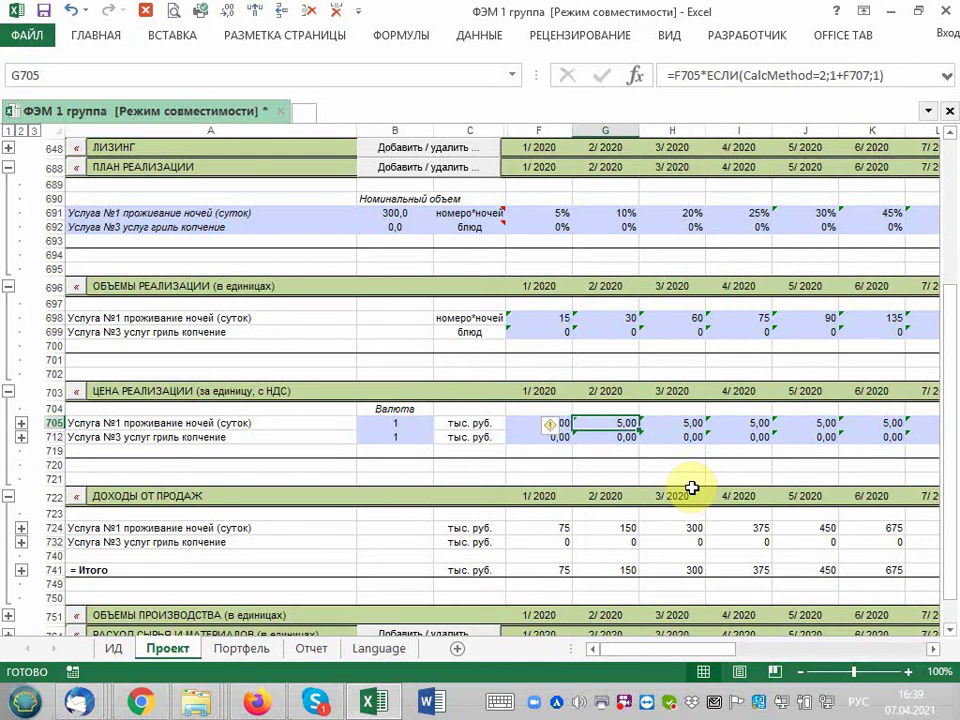
pyautogui.press('Right')
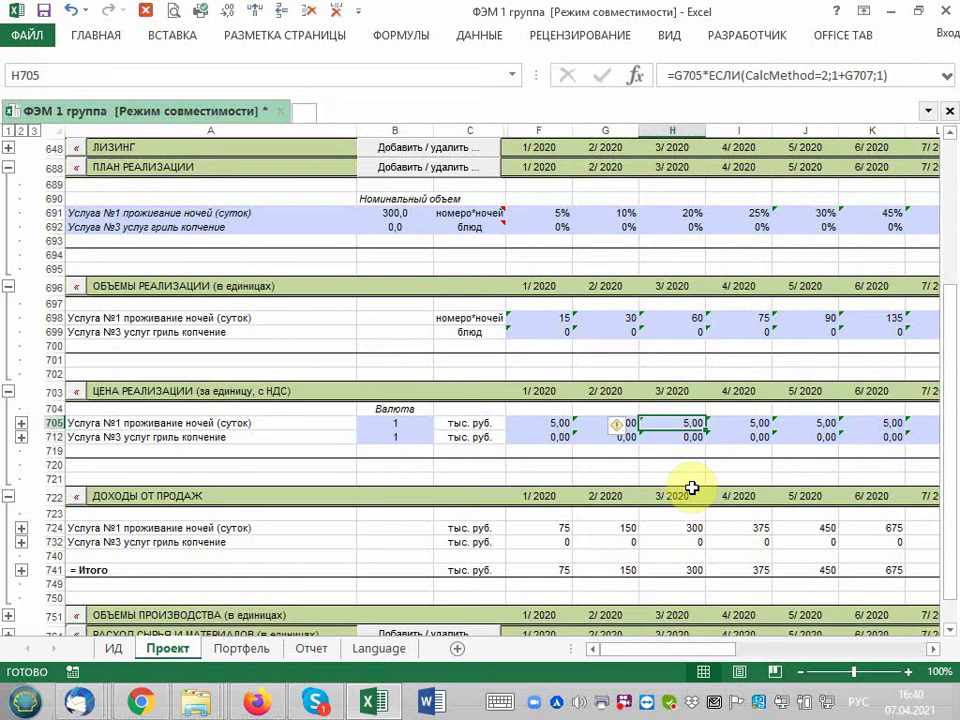
pyautogui.press('Left')
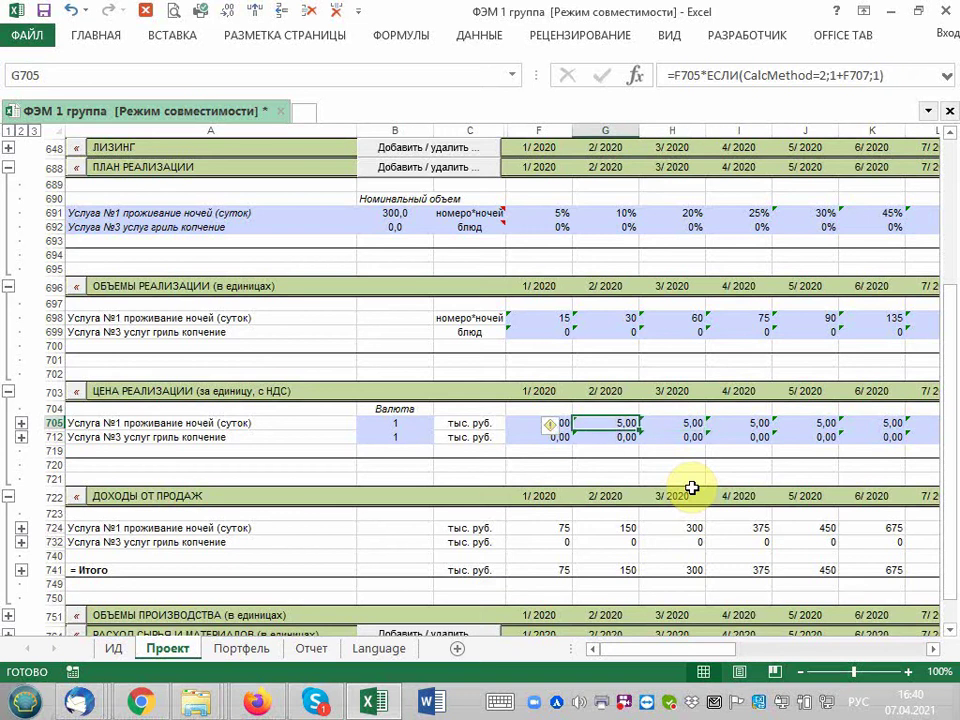
pyautogui.press('Right')
pyautogui.press('Right')
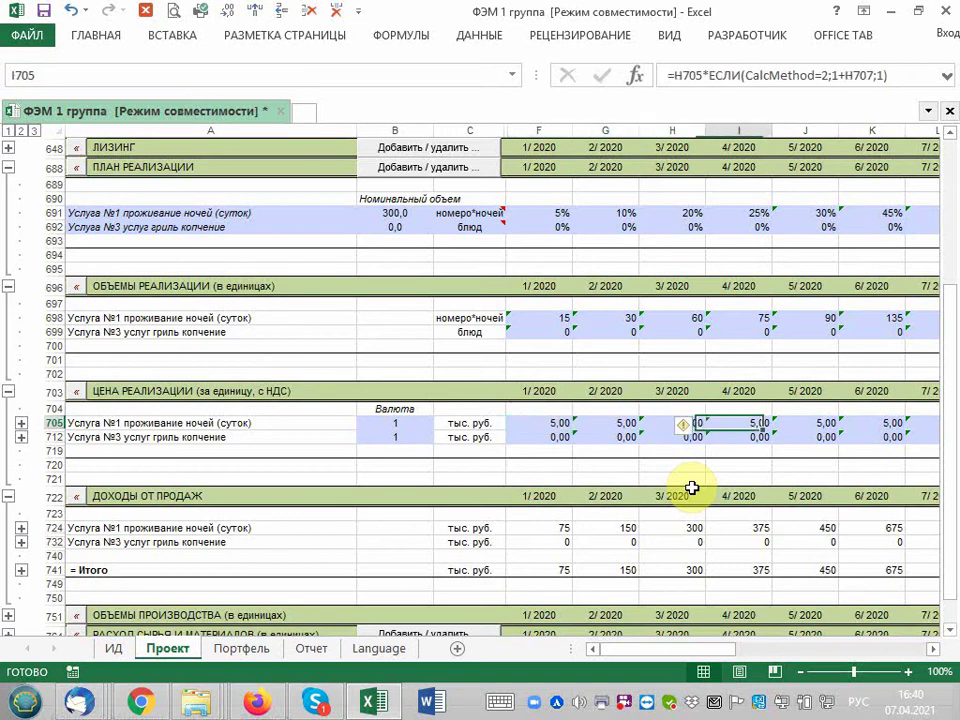
pyautogui.press('Right')
pyautogui.press('Right')
pyautogui.press('Left')
pyautogui.press('Left')
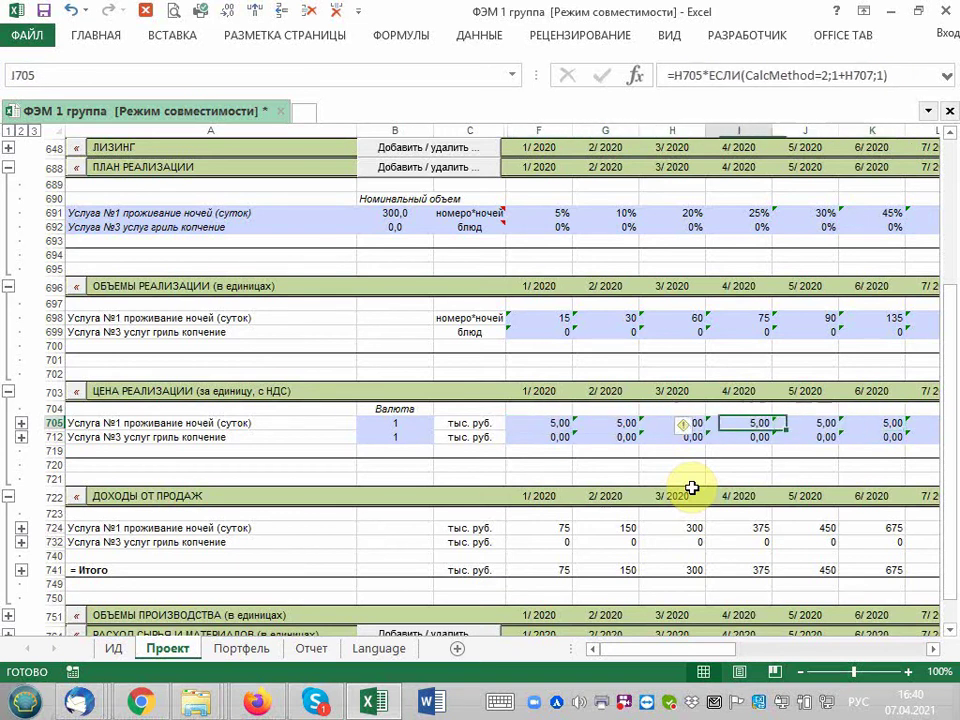
pyautogui.press('Left')
pyautogui.press('Left')
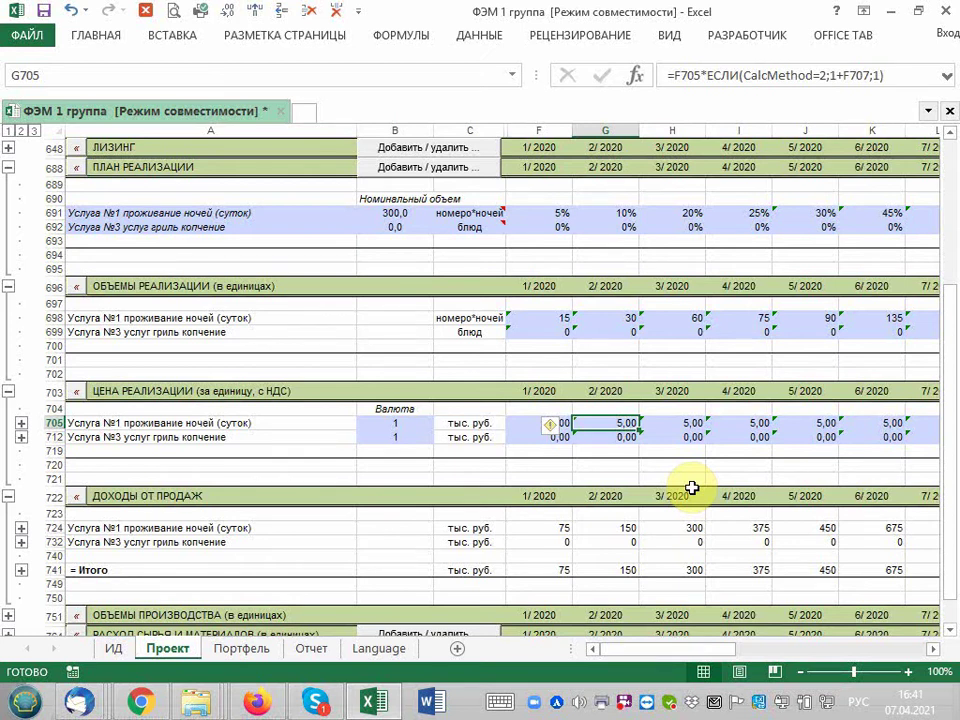
pyautogui.press('Right')
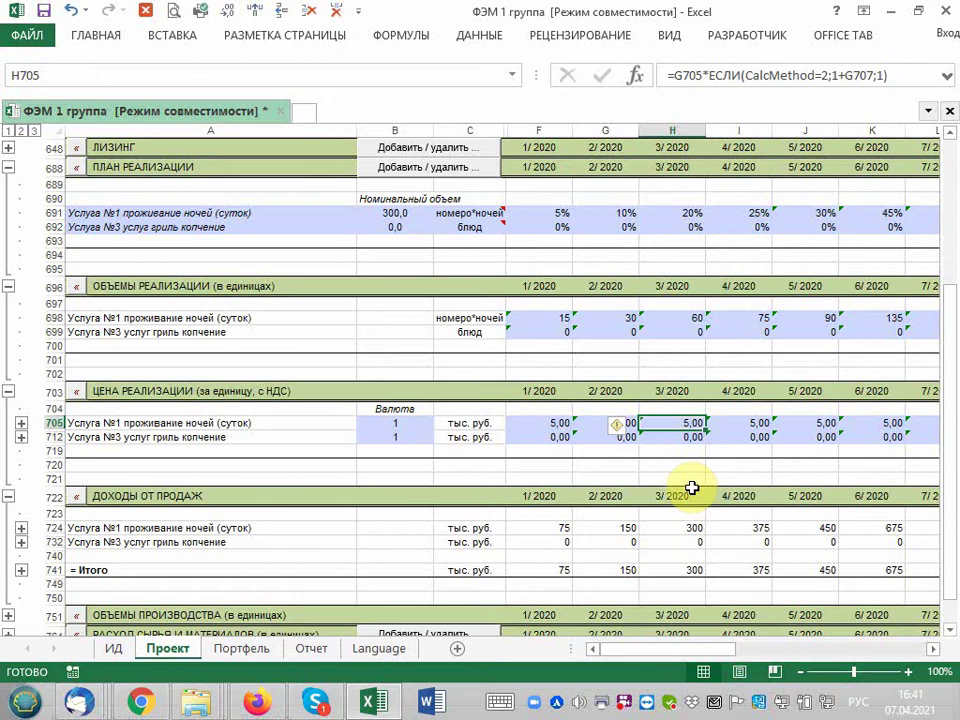
pyautogui.press('Left')
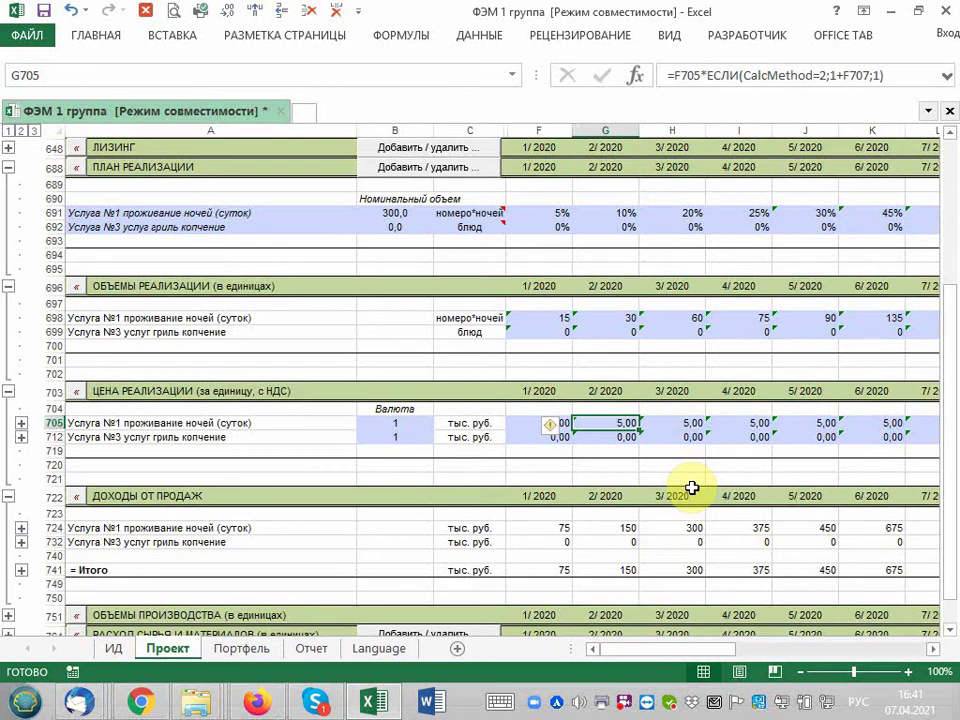
pyautogui.press('Right')
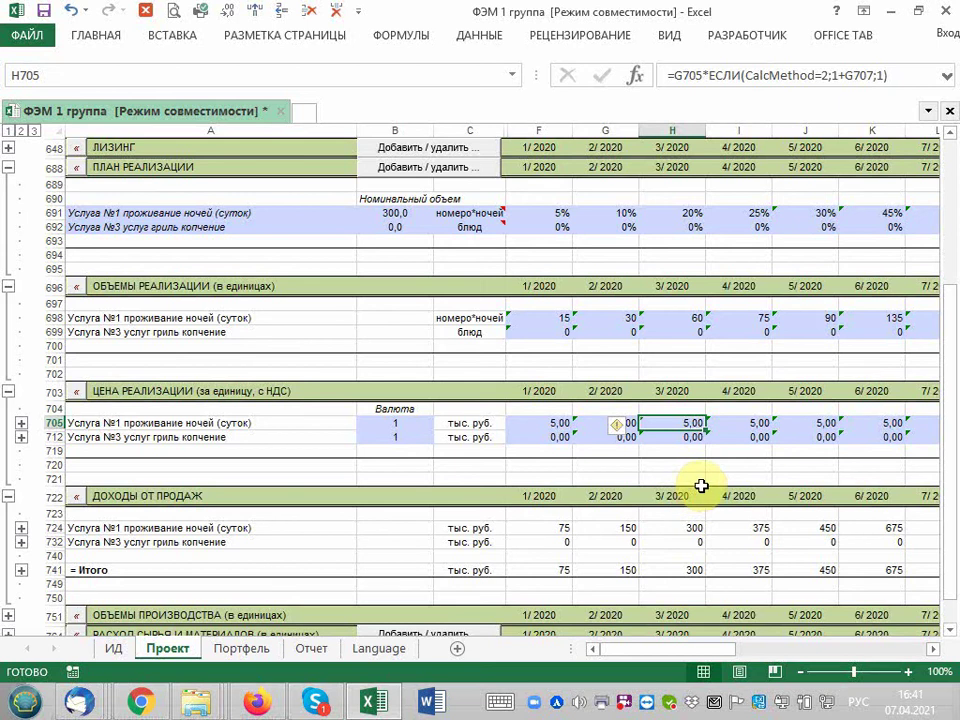
pyautogui.scroll(-1, 701, 487)
pyautogui.scroll(-1, 700, 484)
pyautogui.scroll(-1, 700, 484)
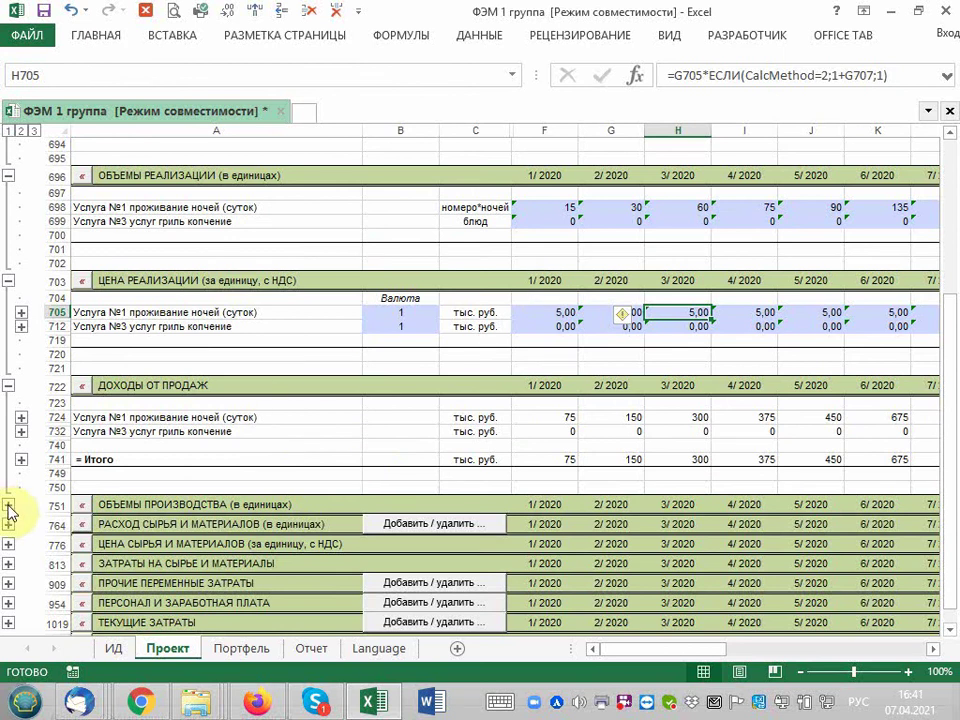
pyautogui.click(566, 417)
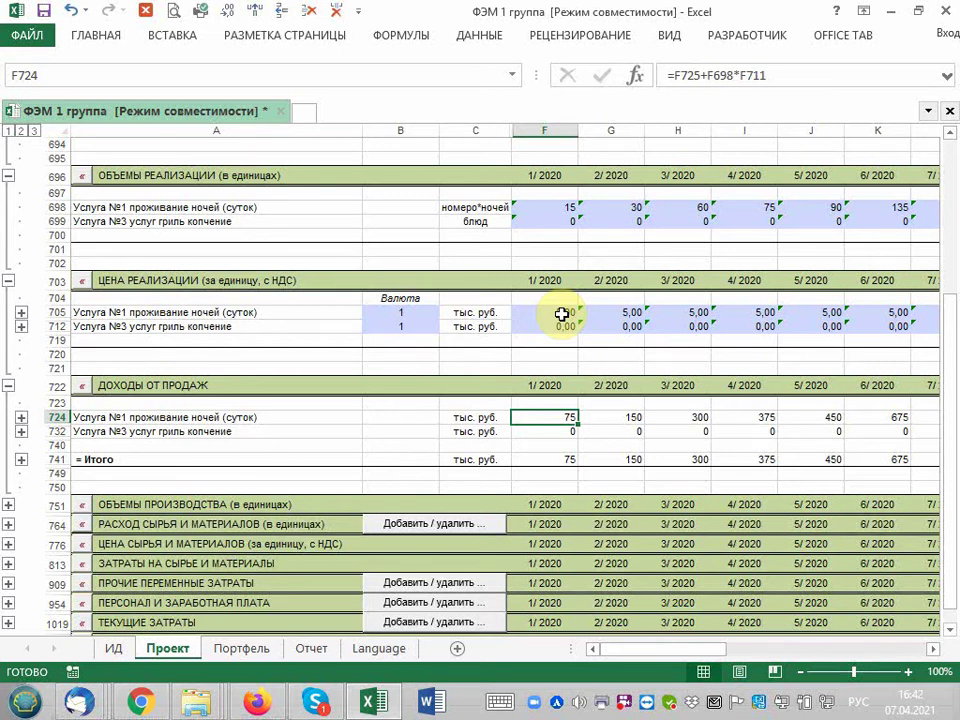
pyautogui.scroll(2, 574, 300)
pyautogui.scroll(1, 572, 302)
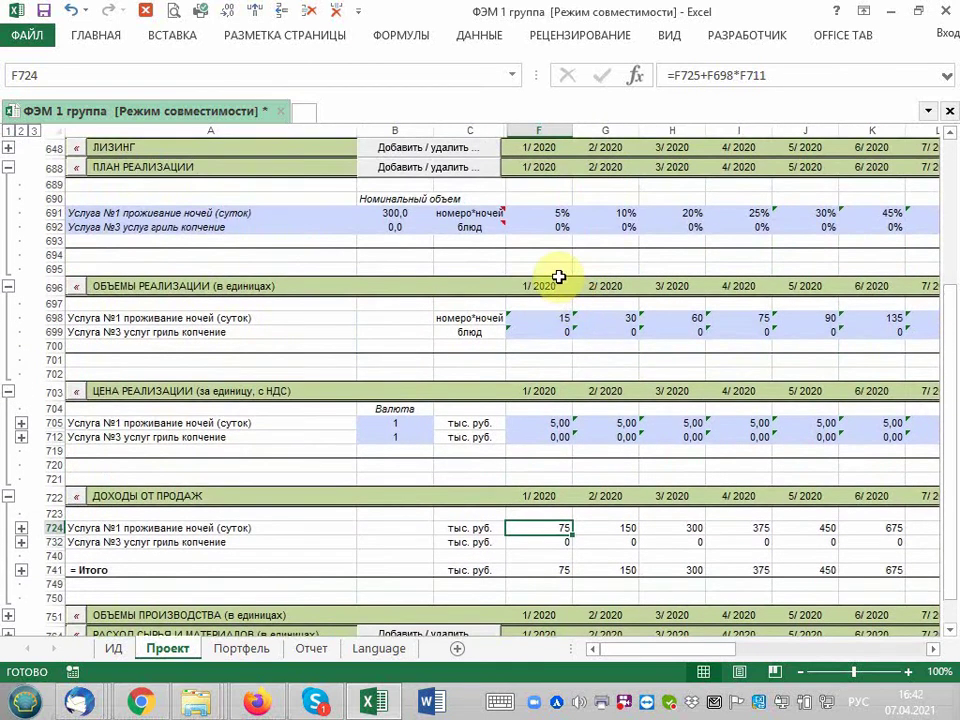
# Inspect the January–April accommodation shares (5%, 20%, 25%) and the sales volume formulas from F698.
pyautogui.click(556, 213)
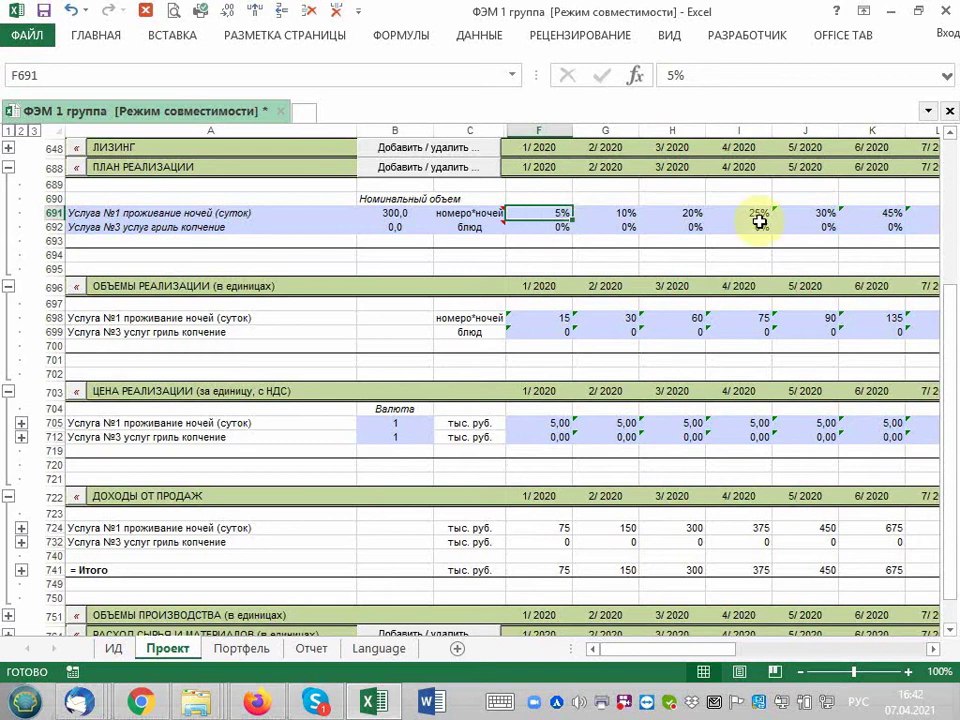
pyautogui.click(550, 320)
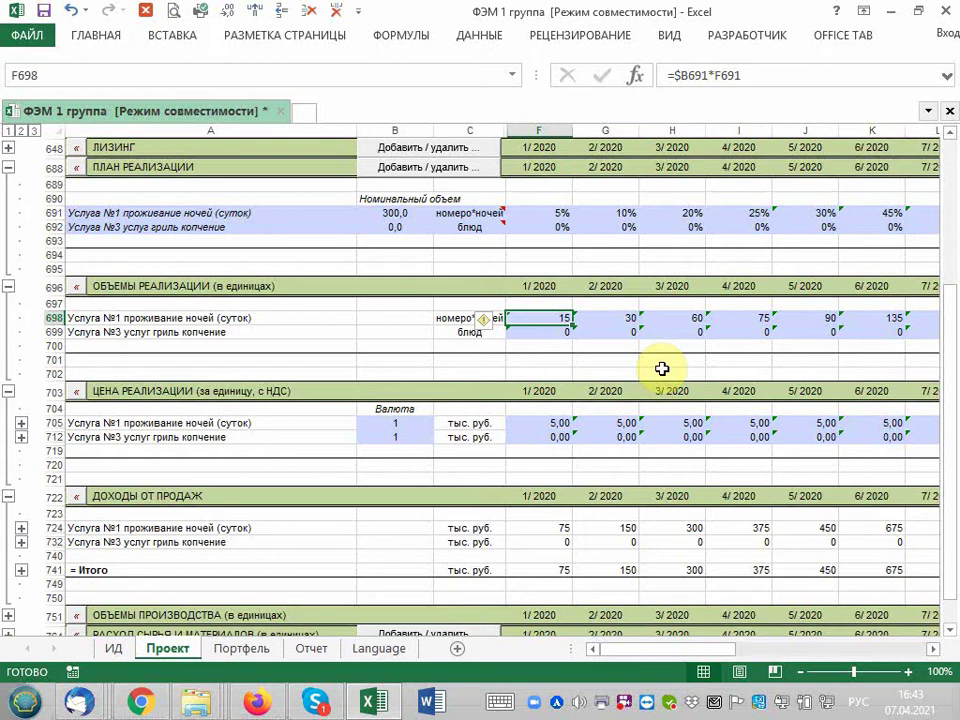
pyautogui.press('Right')
pyautogui.press('Right')
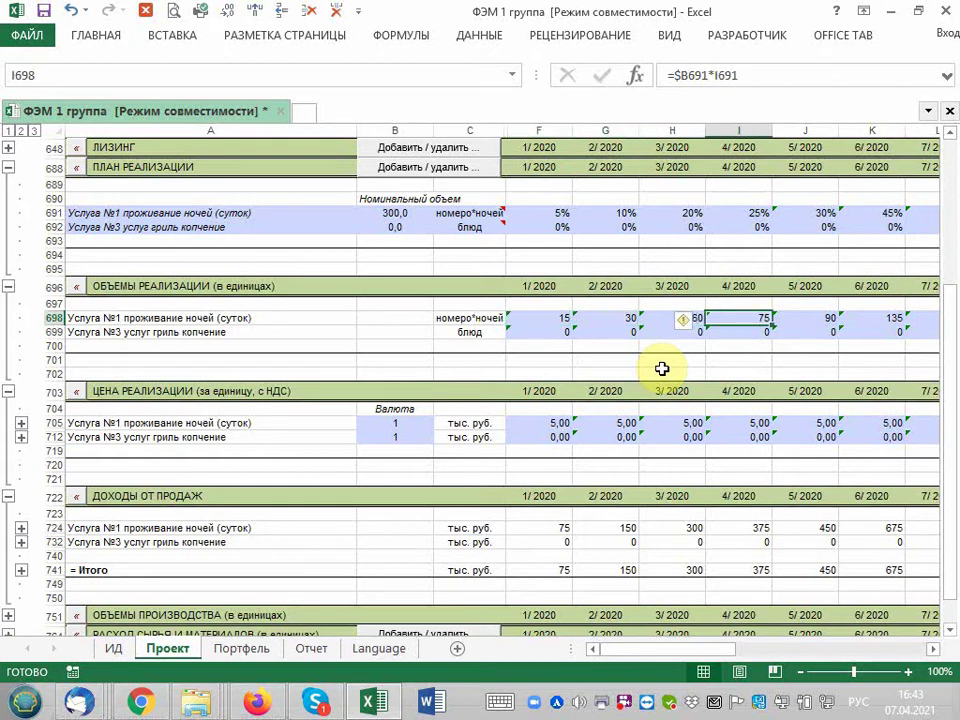
pyautogui.press('Right')
pyautogui.press('Right')
pyautogui.press('Right')
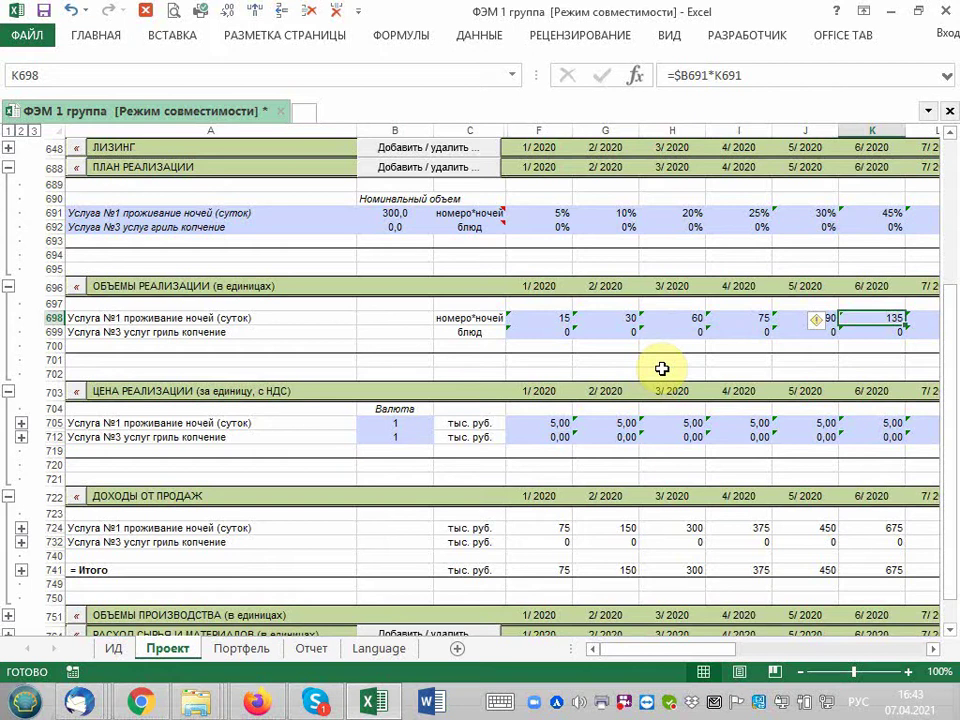
pyautogui.press('Left')
pyautogui.press('Up')
pyautogui.press('Up')
pyautogui.press('Up')
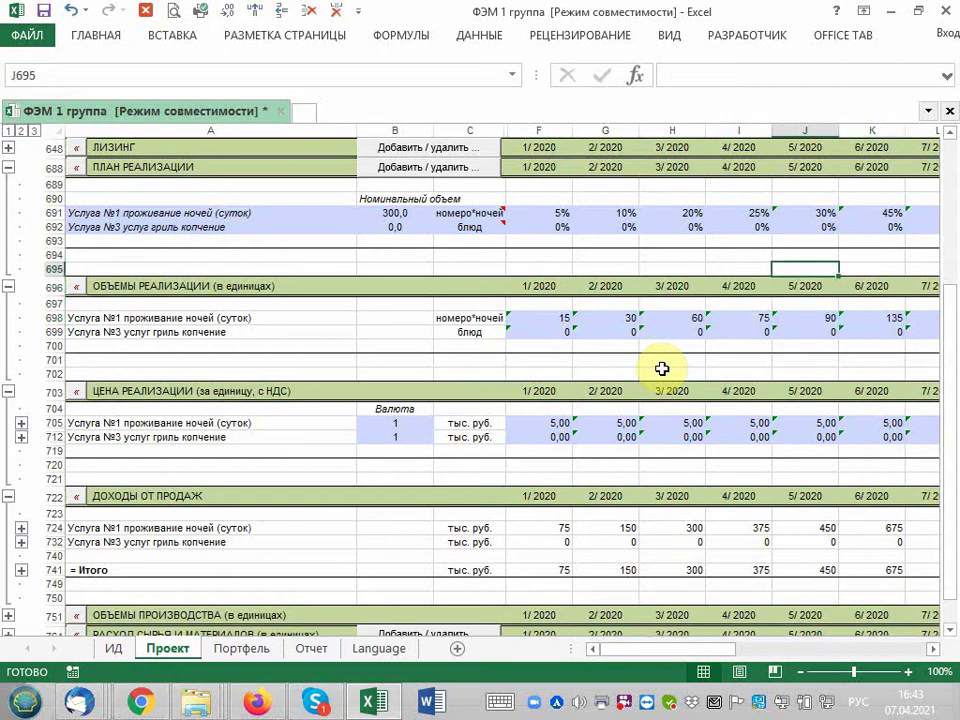
pyautogui.press('Up')
pyautogui.press('Up')
pyautogui.press('Up')
pyautogui.press('Up')
pyautogui.press('Left')
pyautogui.press('Left')
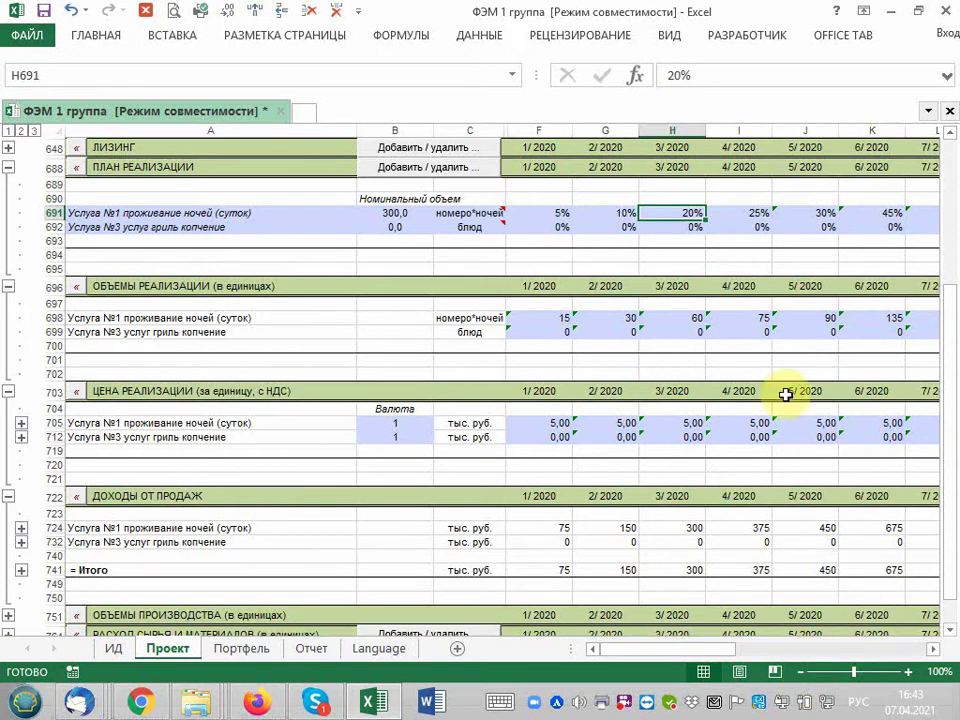
pyautogui.click(754, 214)
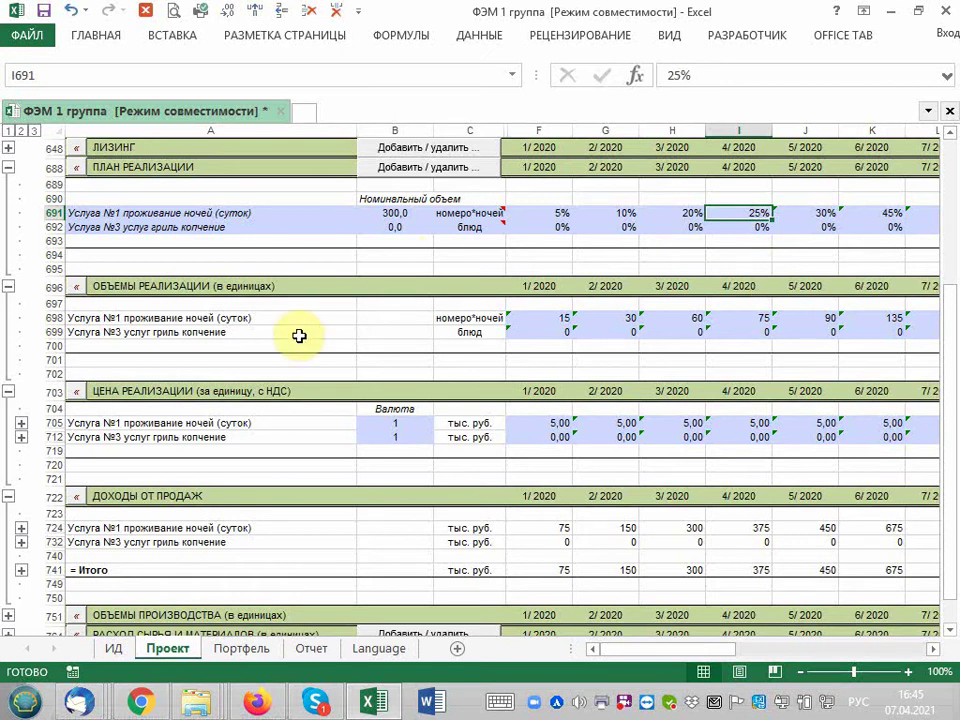
# Scroll to ОБЪЕМЫ ПРОИЗВОДСТВА and inspect the accommodation production plan starting at F754 (1/2020).
pyautogui.scroll(-3, 240, 455)
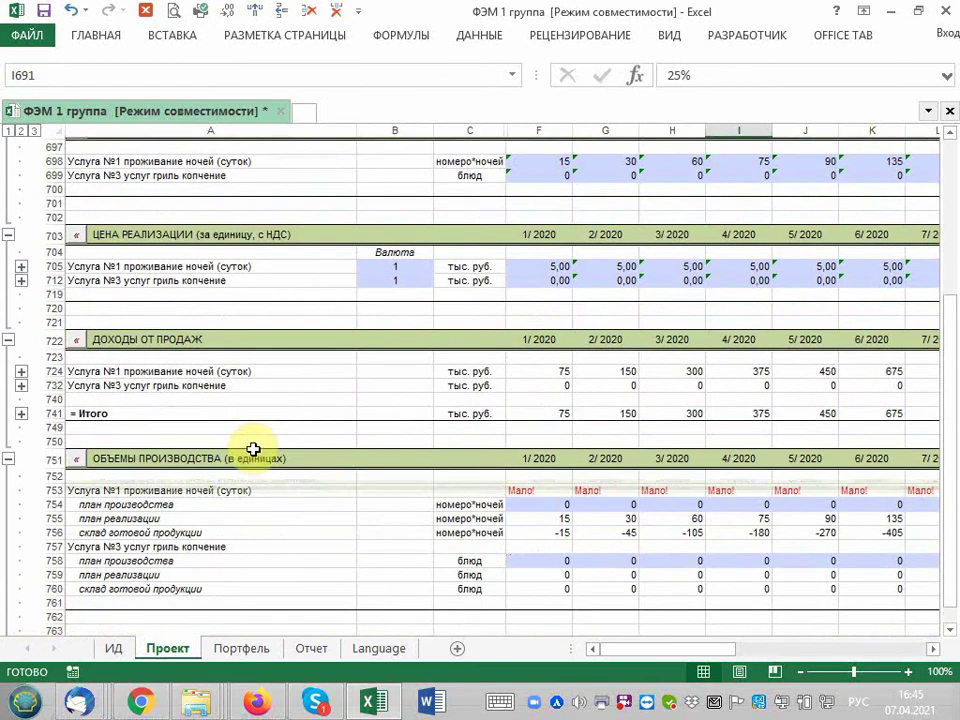
pyautogui.click(222, 457)
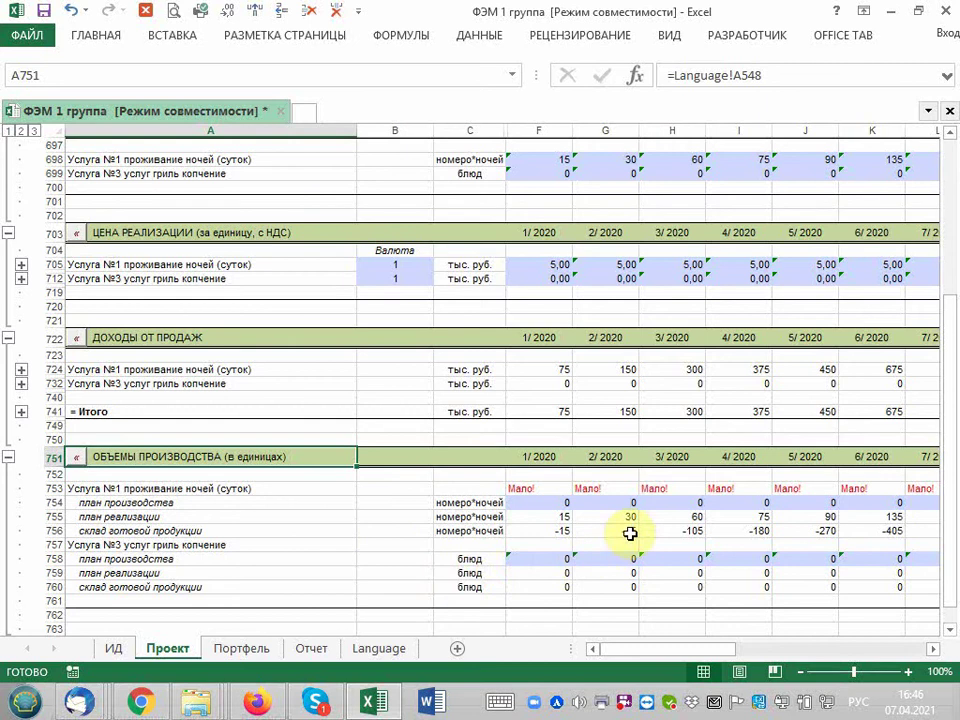
pyautogui.click(550, 500)
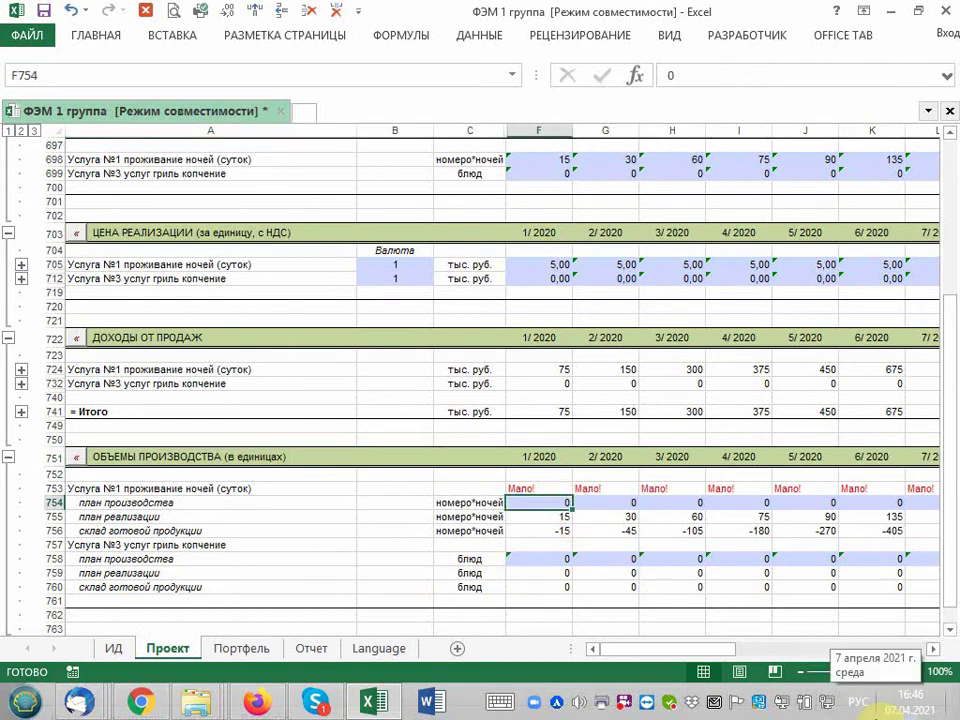
pyautogui.press('Down')
pyautogui.press('Up')
pyautogui.press('Right')
pyautogui.press('Right')
pyautogui.press('Right')
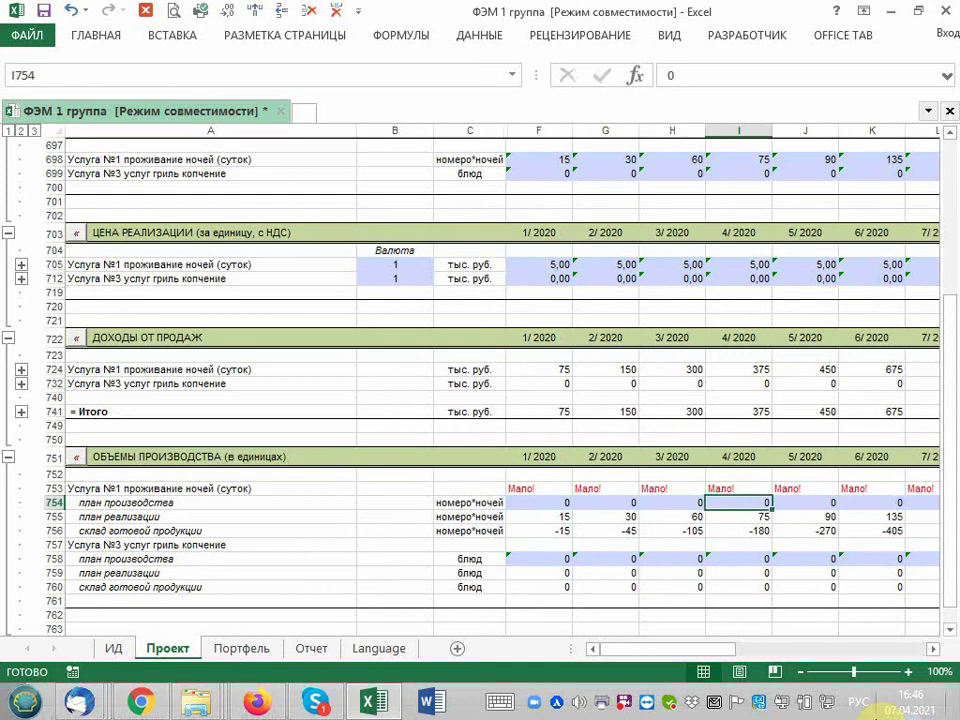
pyautogui.press('Right')
pyautogui.press('Right')
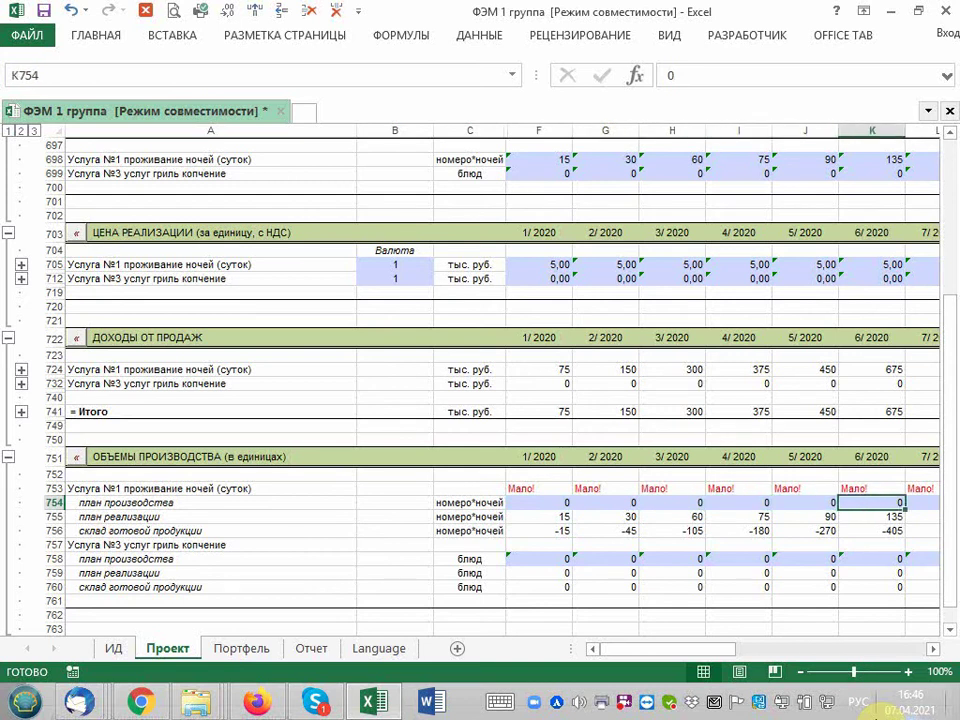
pyautogui.press('Left')
pyautogui.press('Left')
pyautogui.press('Left')
pyautogui.press('Left')
pyautogui.press('Left')
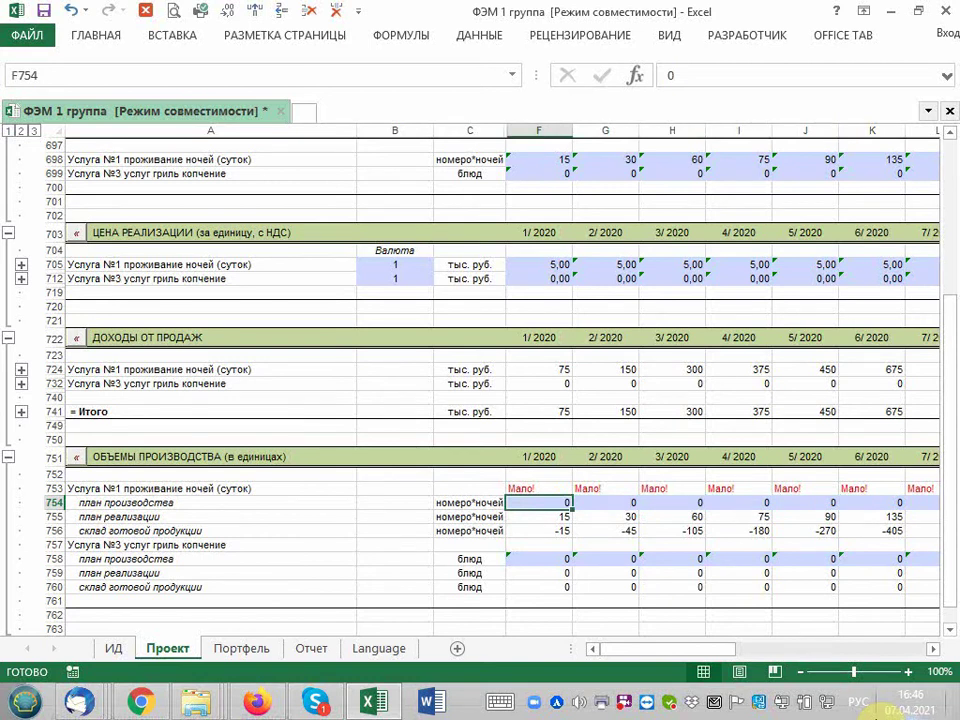
# Enter 14 as the 1/2020 accommodation production plan in F754.
pyautogui.write('14')
pyautogui.press('Return')
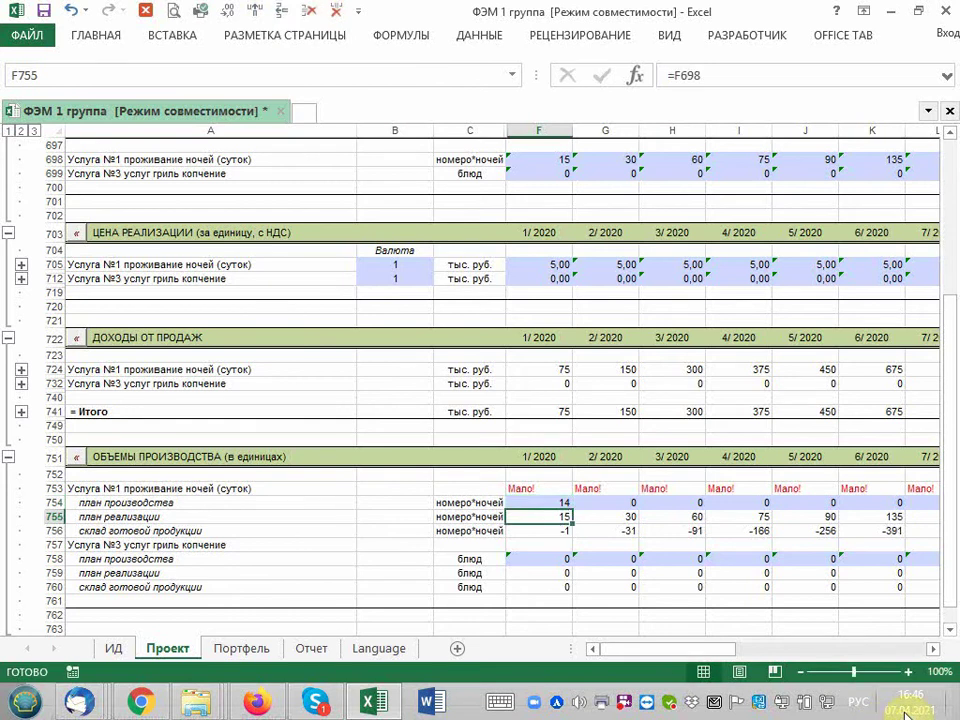
pyautogui.press('Up')
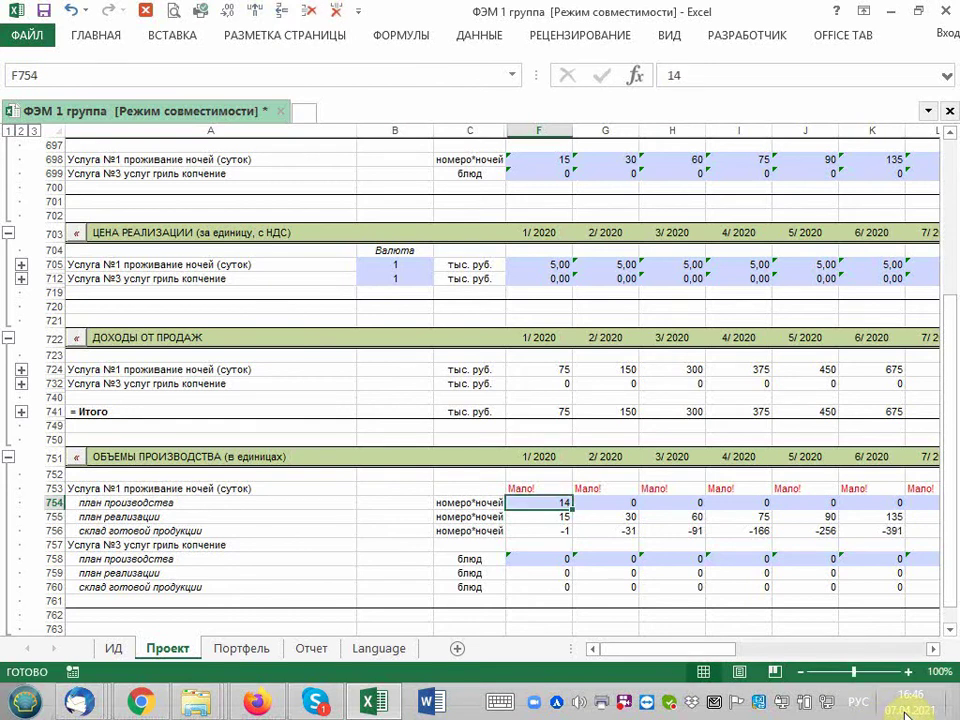
pyautogui.press('Down')
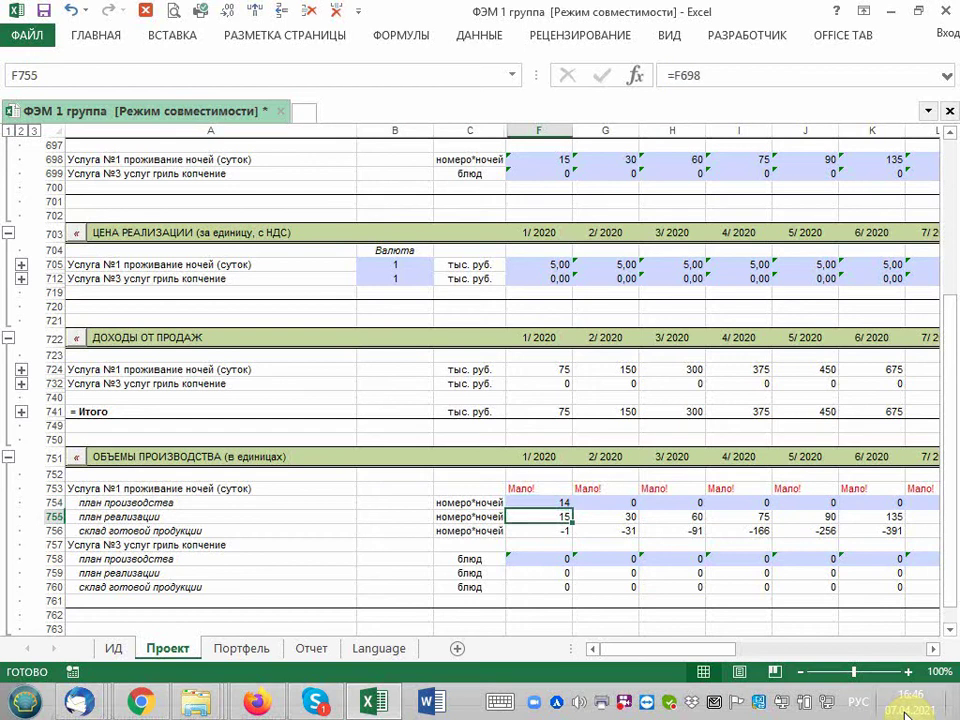
pyautogui.press('Down')
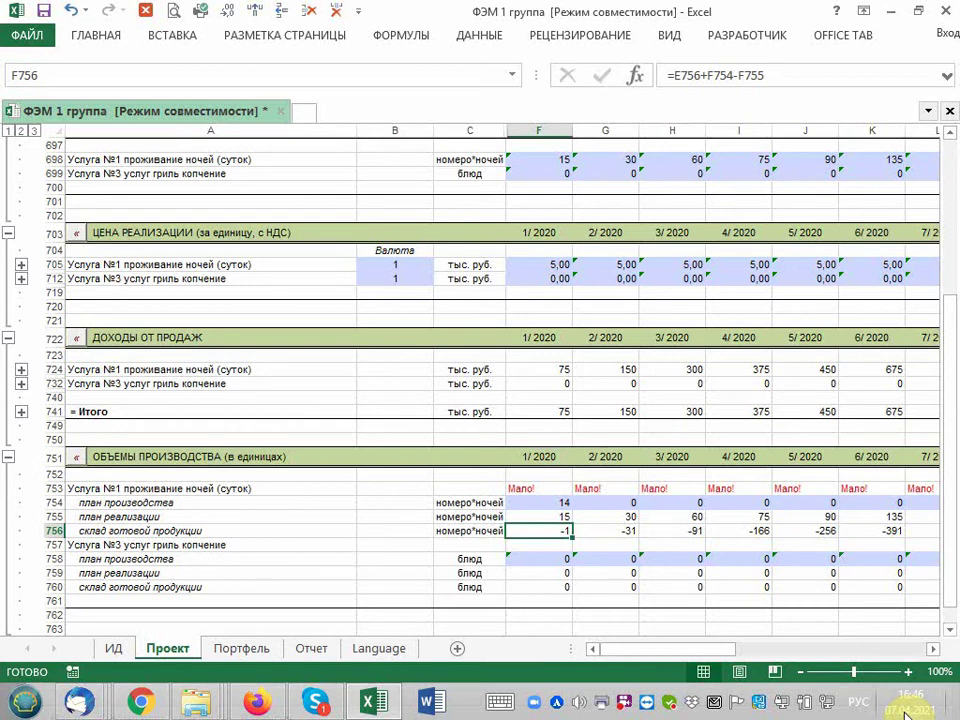
# Inspect the 1/2020 finished-stock formula and the sales plan's link to sales volumes.
pyautogui.press('Up')
pyautogui.press('Up')
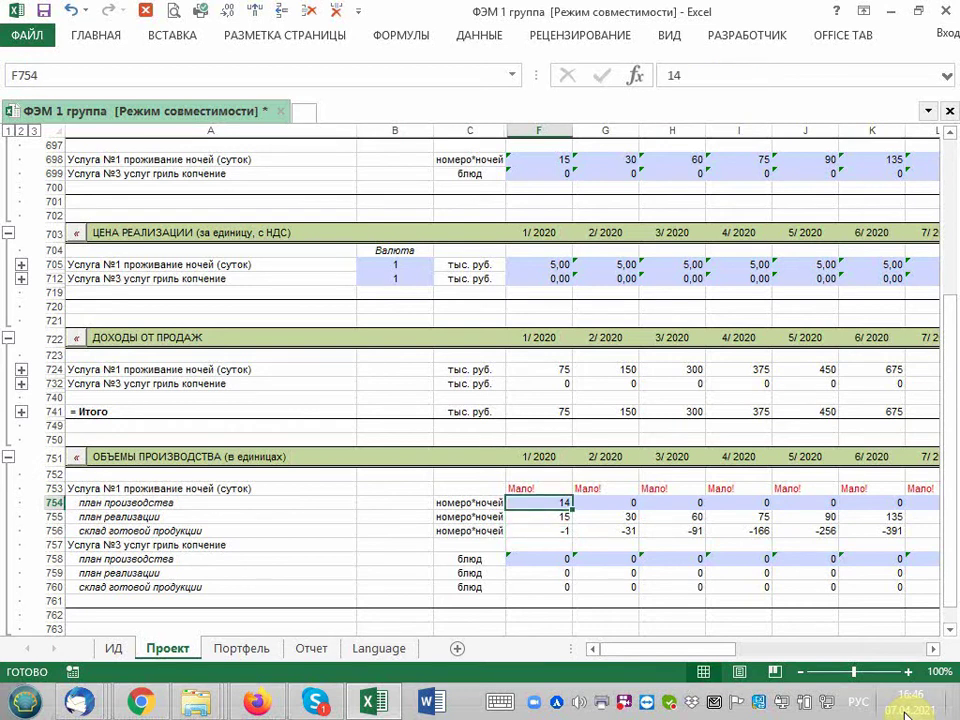
pyautogui.press('Down')
pyautogui.press('Down')
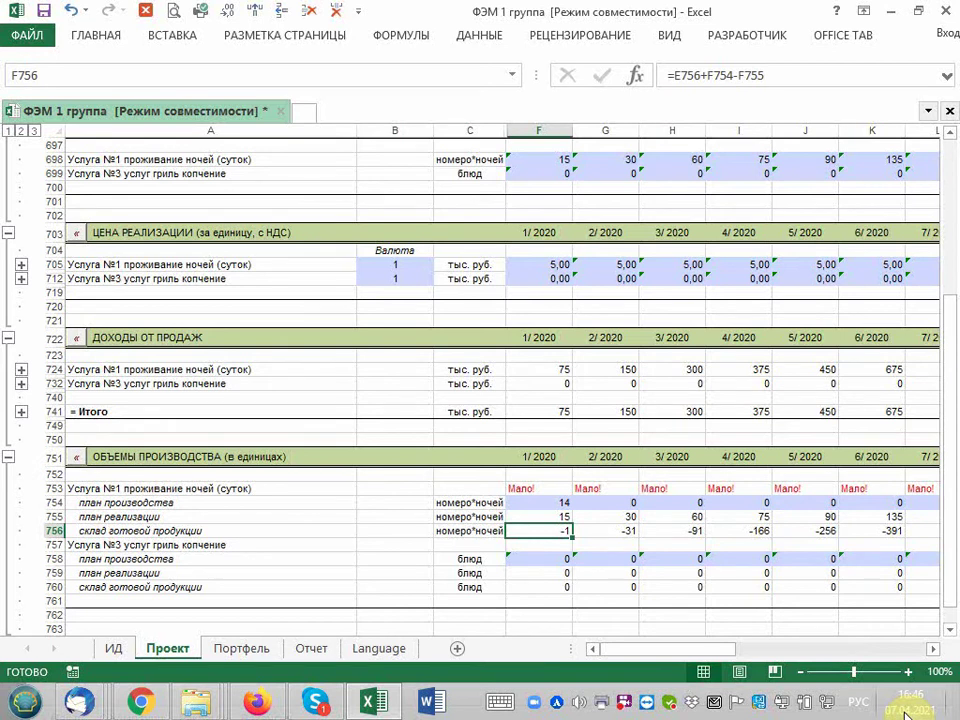
pyautogui.press('Up')
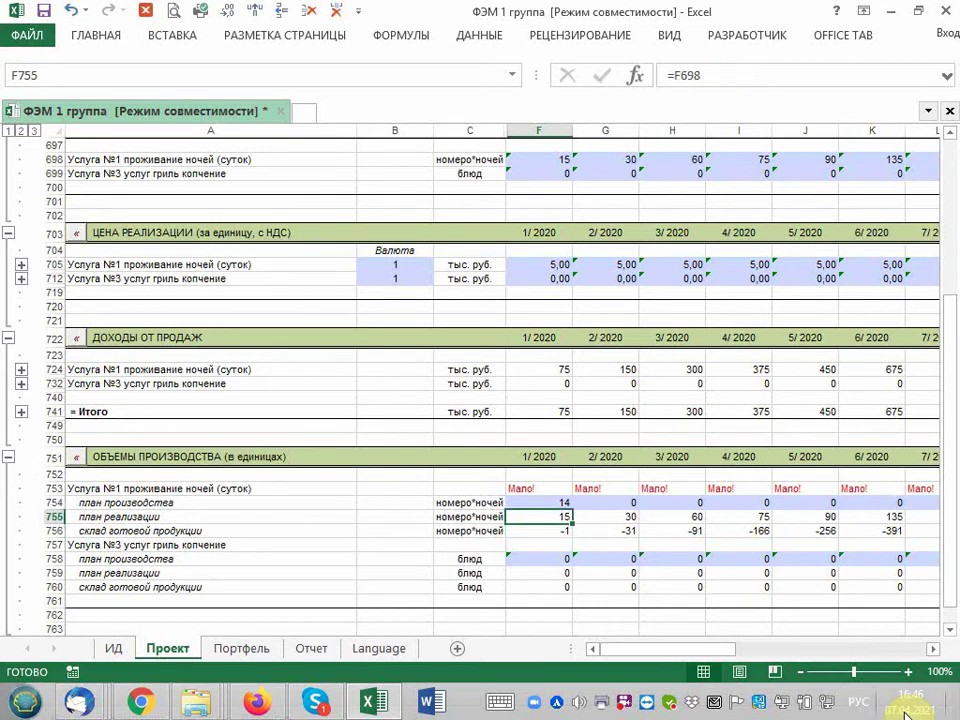
pyautogui.press('Down')
pyautogui.press('Up')
pyautogui.press('Up')
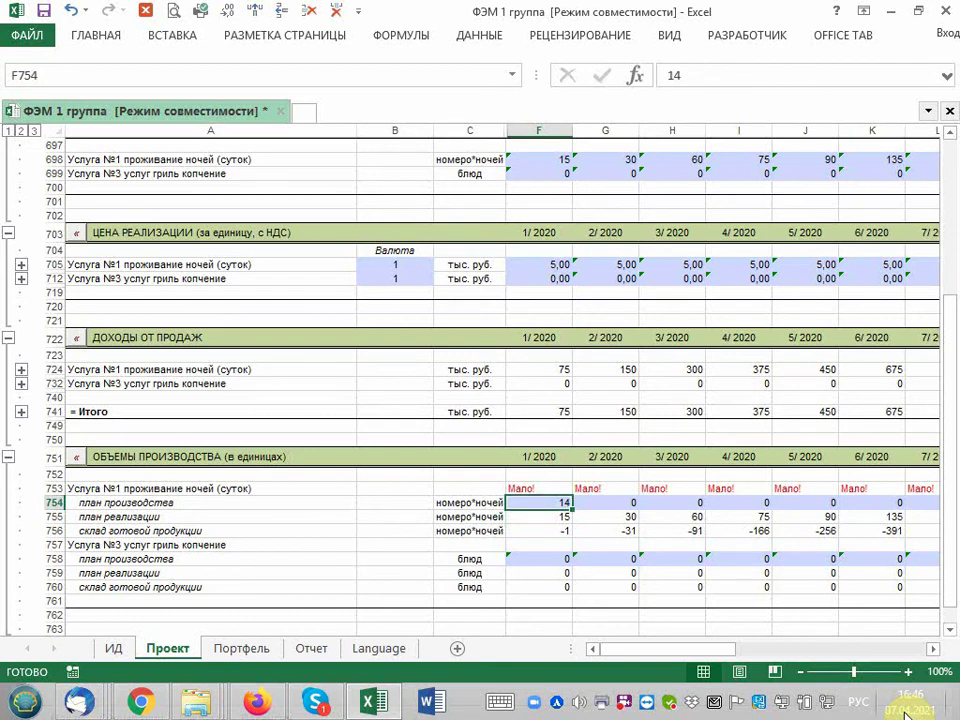
pyautogui.press('Down')
# Enter 35 as the 2/2020 accommodation production plan in G754.
pyautogui.press('Right')
pyautogui.press('Right')
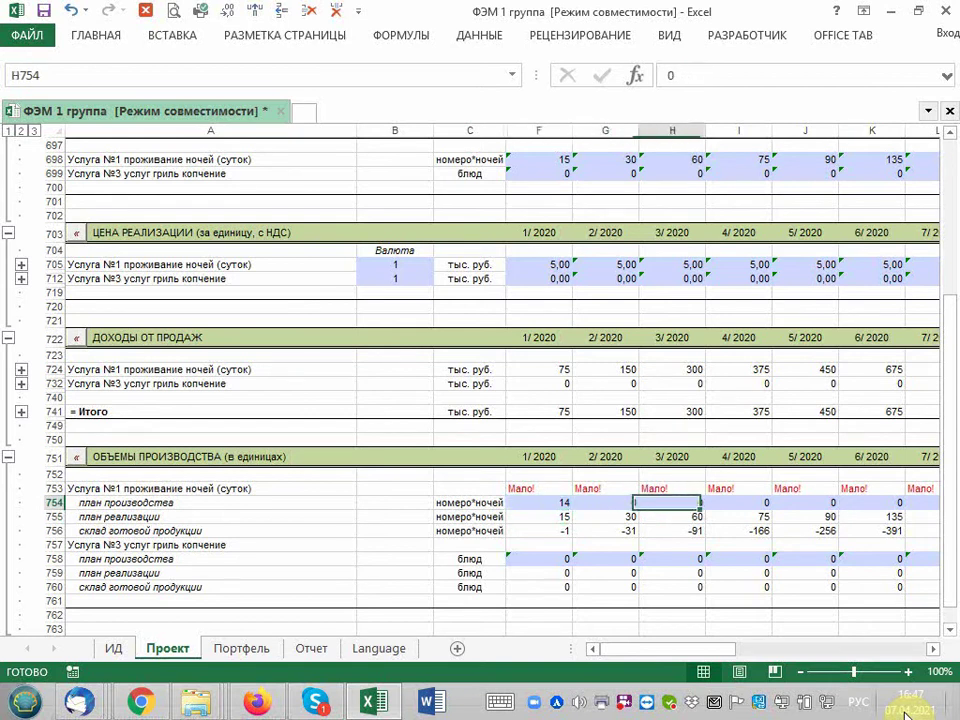
pyautogui.press('Left')
pyautogui.write('3')
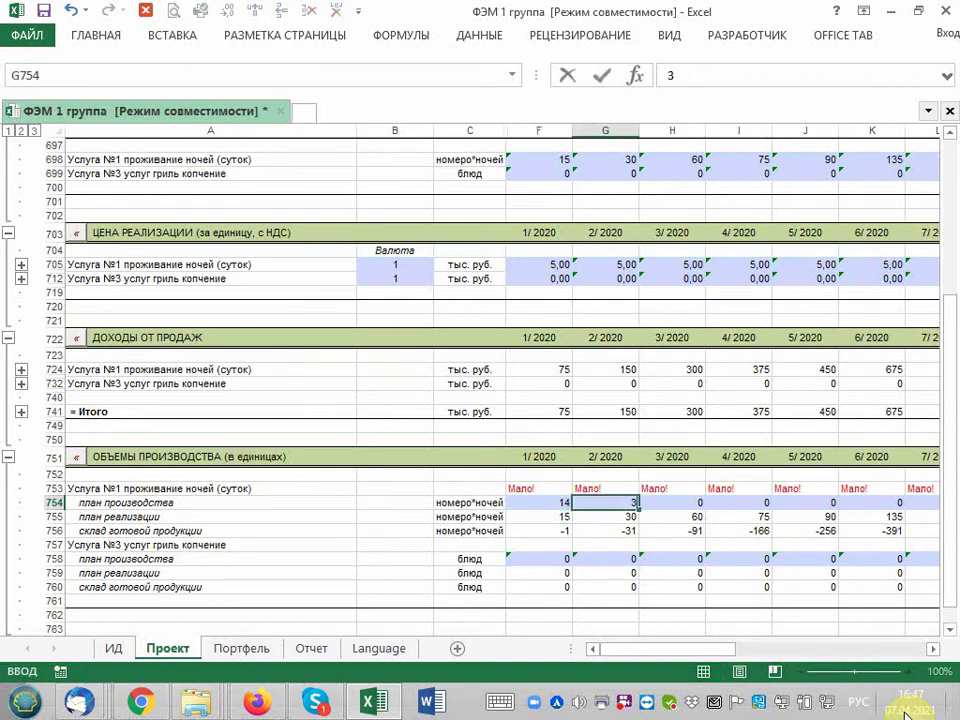
pyautogui.write('5')
pyautogui.press('Left')
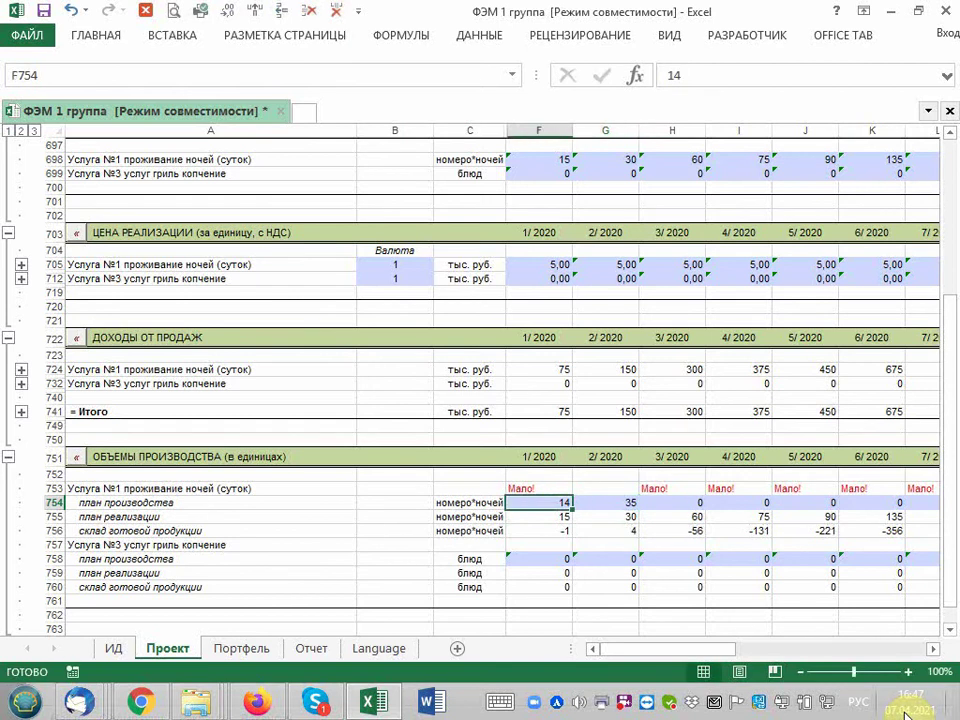
pyautogui.press('Up')
pyautogui.press('Right')
pyautogui.press('Down')
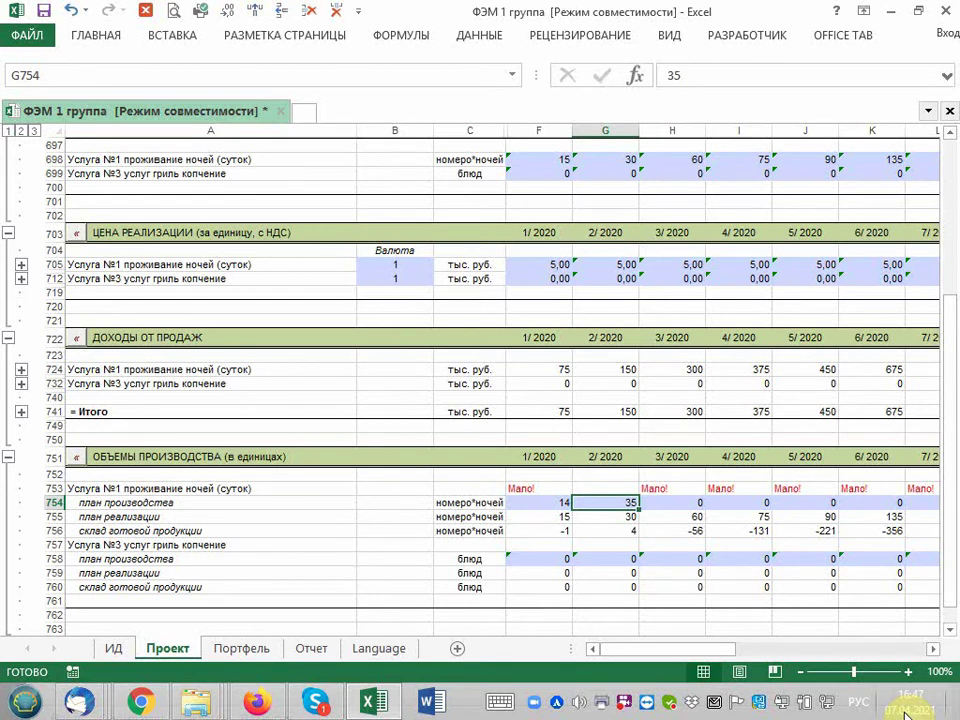
pyautogui.press('Left')
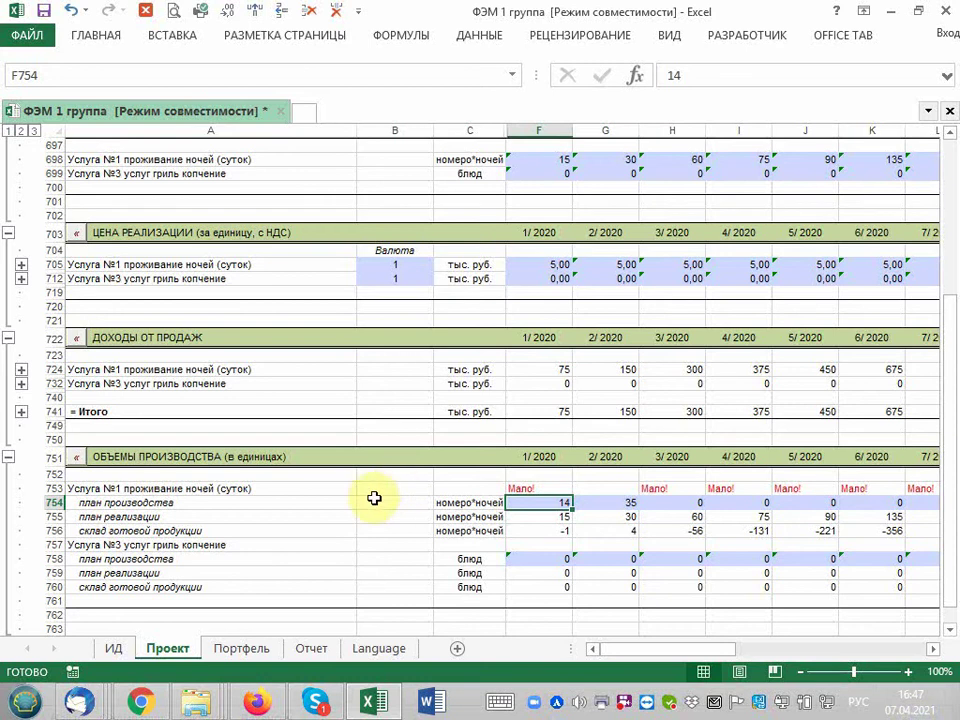
pyautogui.scroll(2, 374, 498)
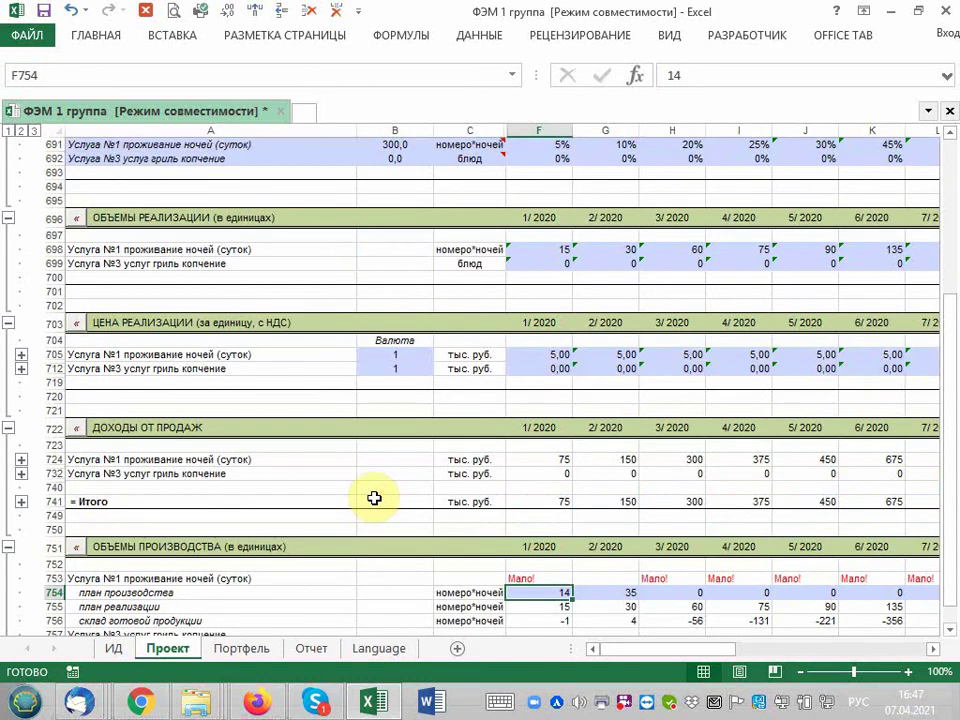
pyautogui.scroll(-1, 374, 498)
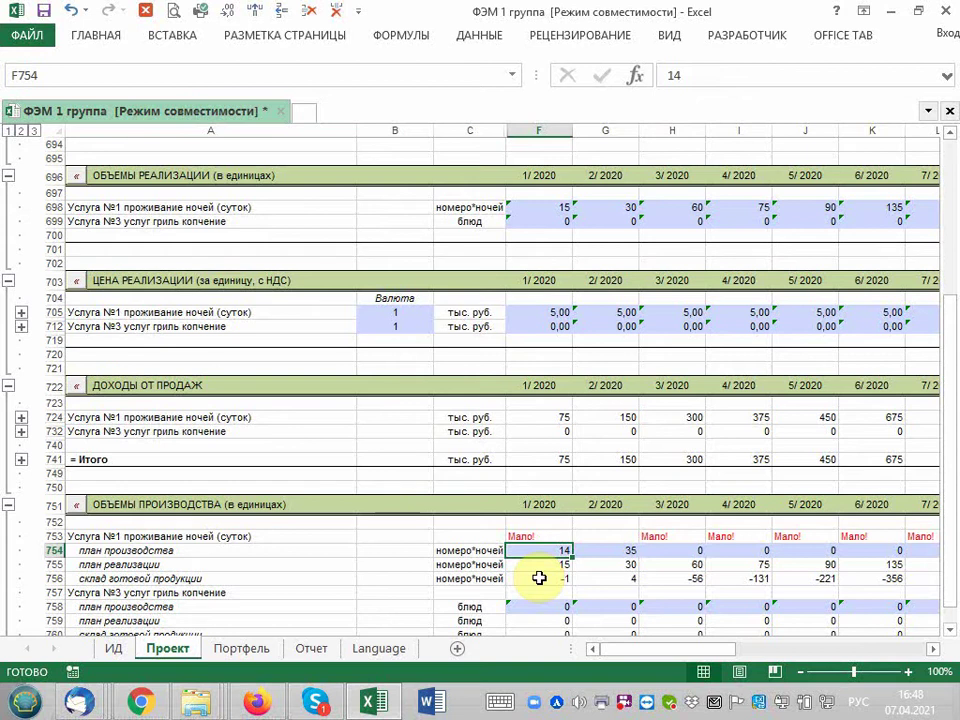
pyautogui.click(539, 578)
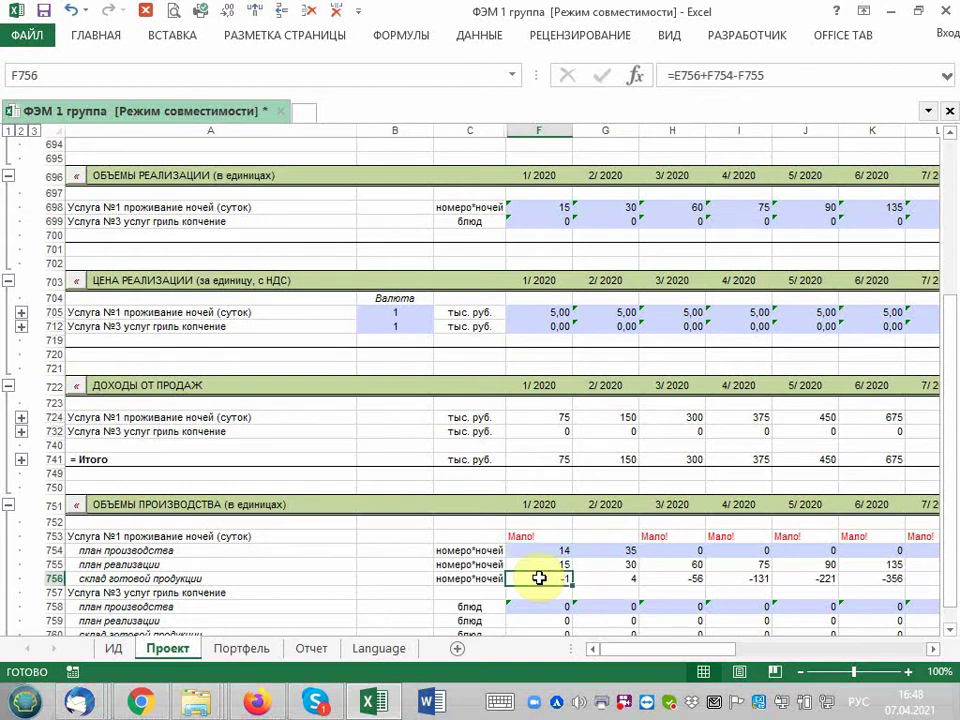
pyautogui.press('Up')
pyautogui.press('Up')
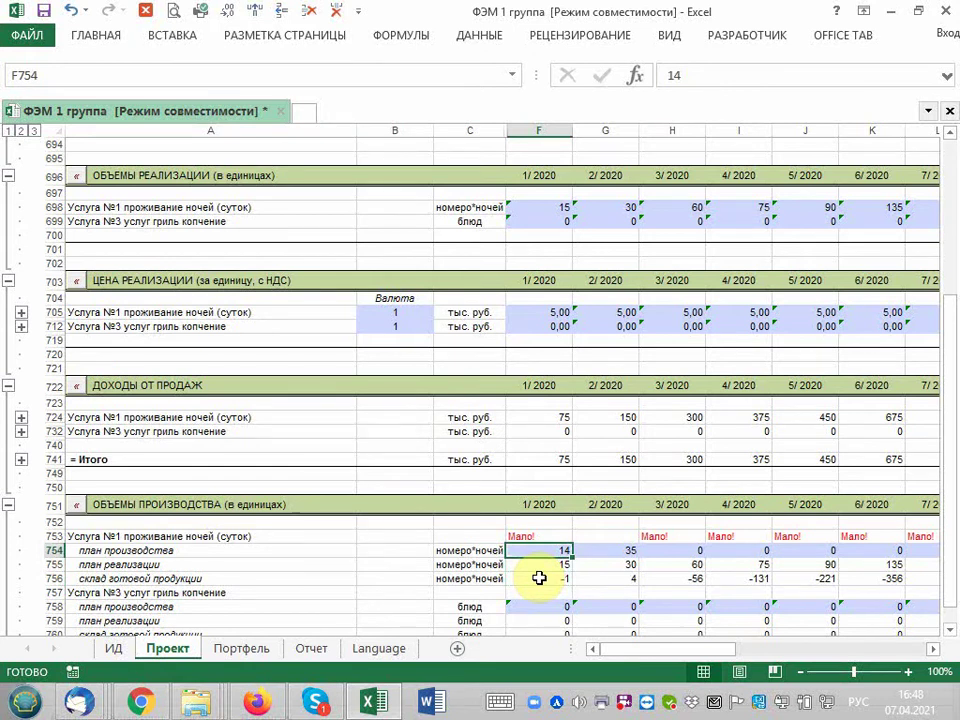
pyautogui.press('Right')
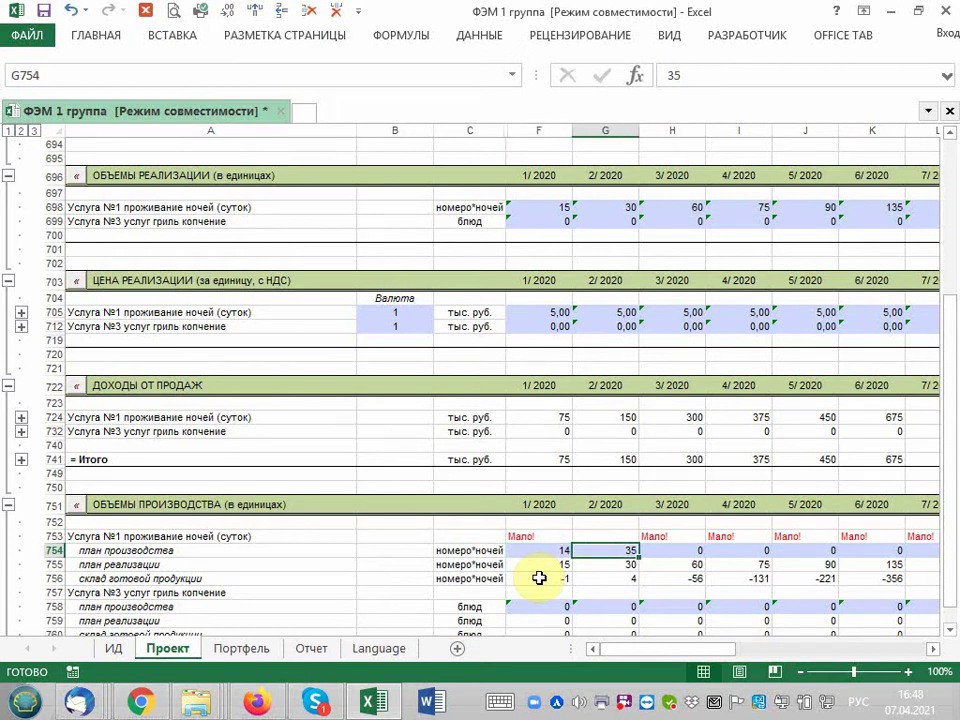
pyautogui.press('Down')
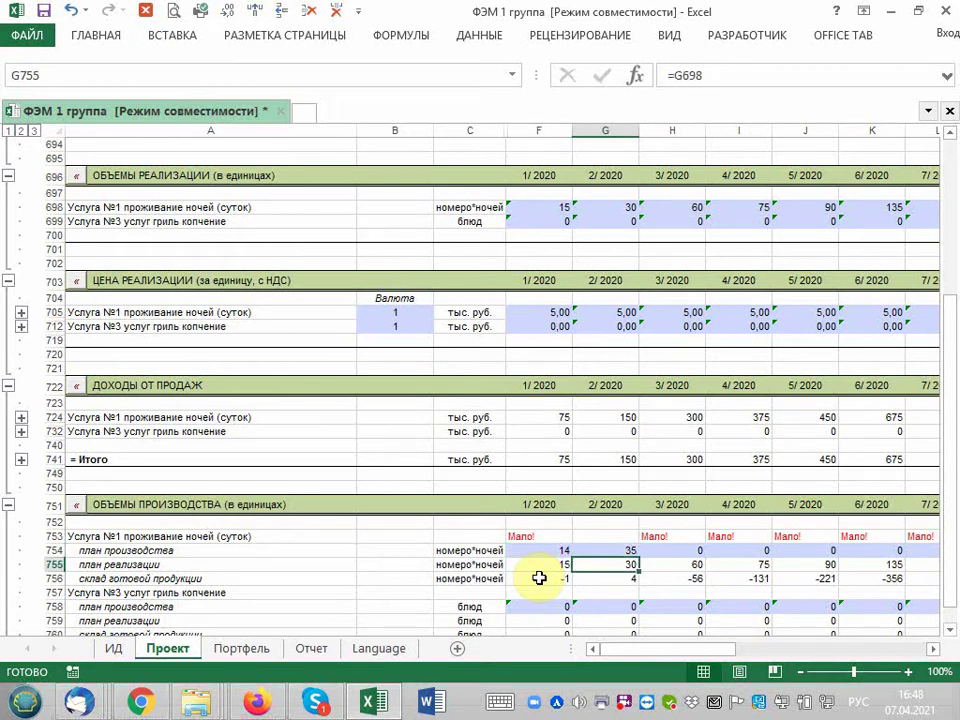
pyautogui.press('Up')
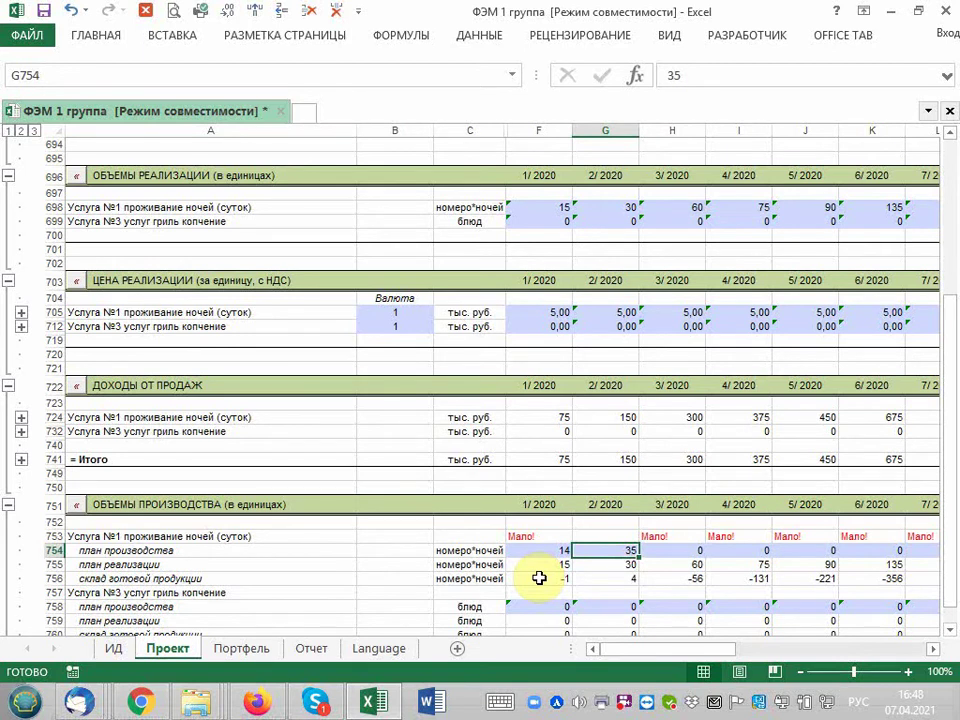
pyautogui.press('Down')
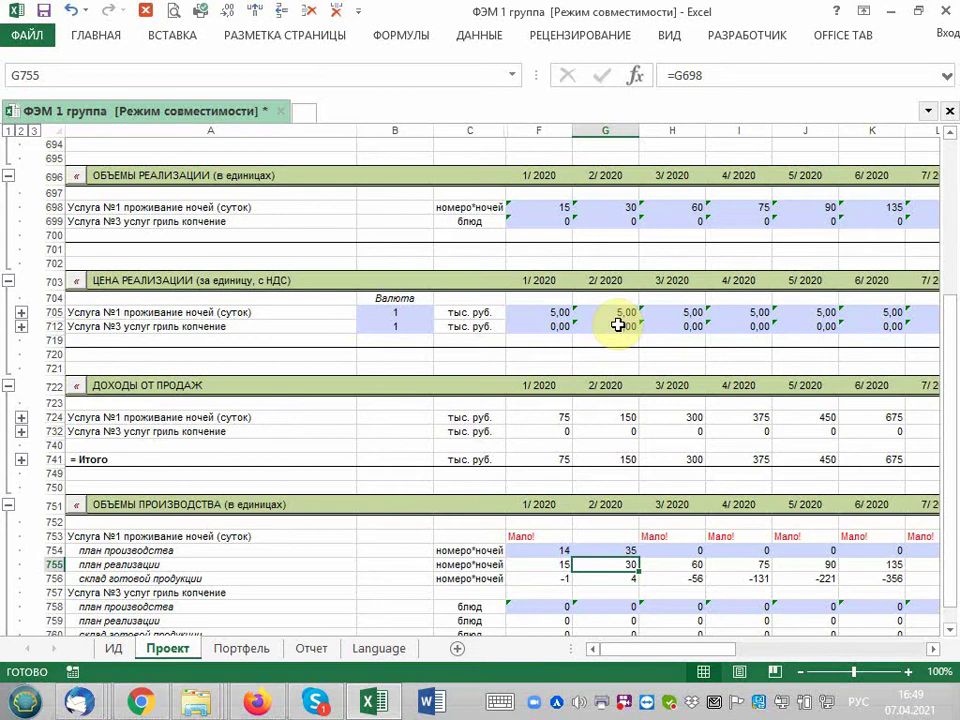
# Review February's production plan of 35 against the neighbouring sales plan and March cells.
pyautogui.press('Up')
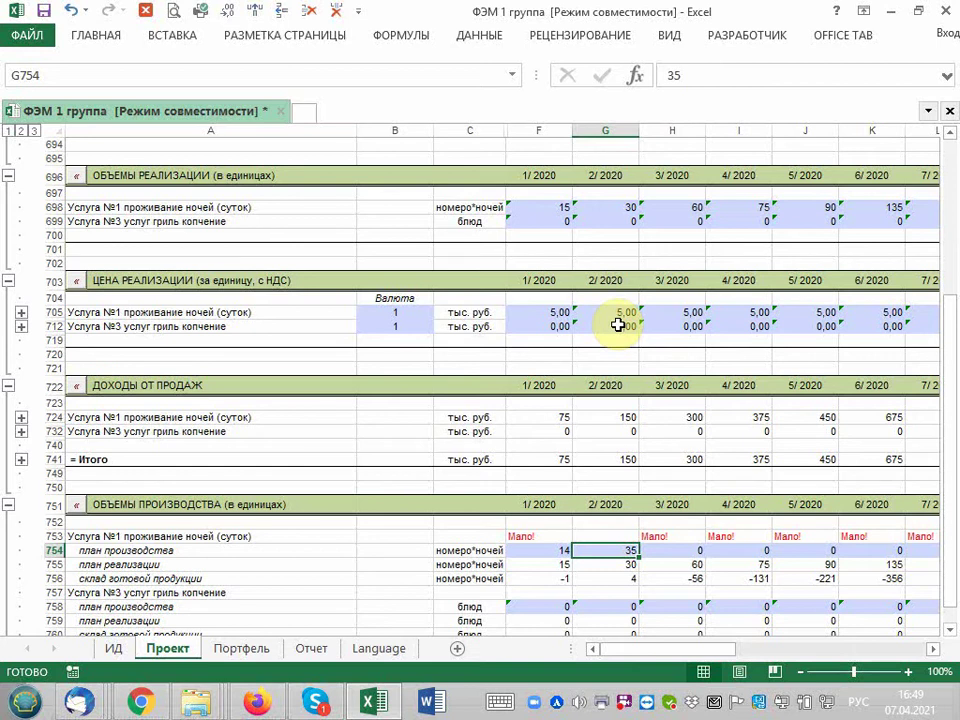
pyautogui.press('Down')
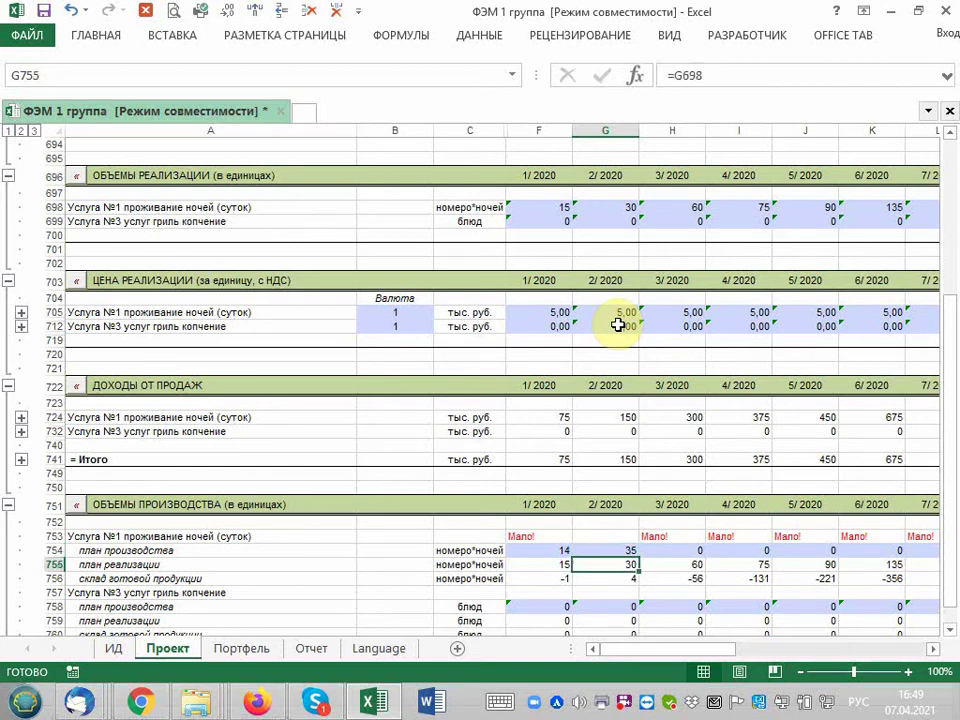
pyautogui.press('Up')
pyautogui.press('Right')
pyautogui.press('Left')
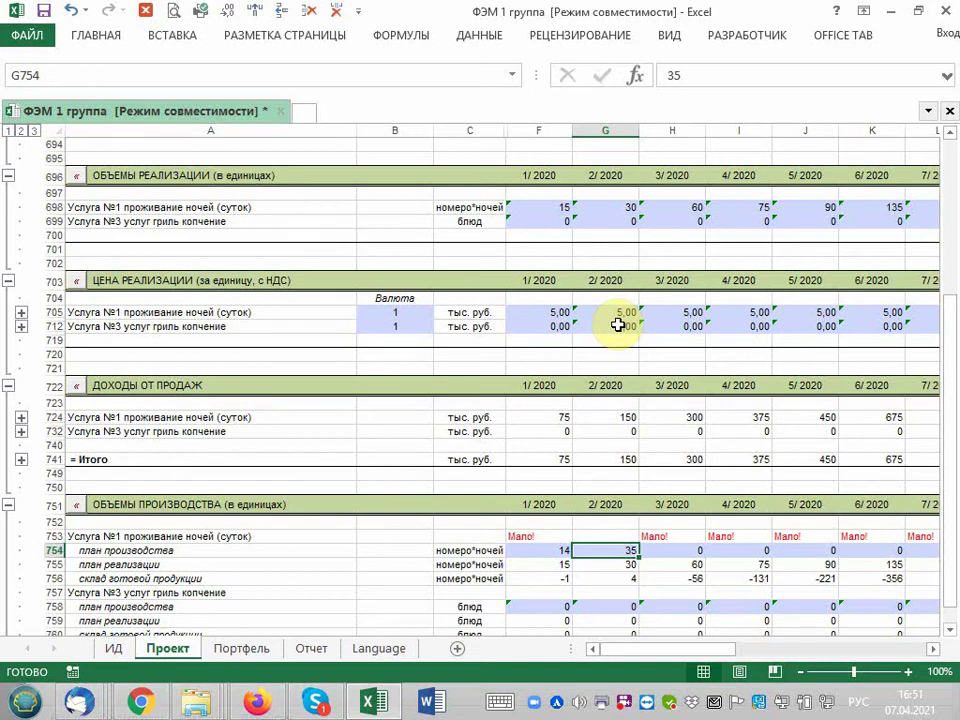
# Expand the starting-state section beside row 35 at the top of the Проект sheet.
pyautogui.scroll(5, 291, 412)
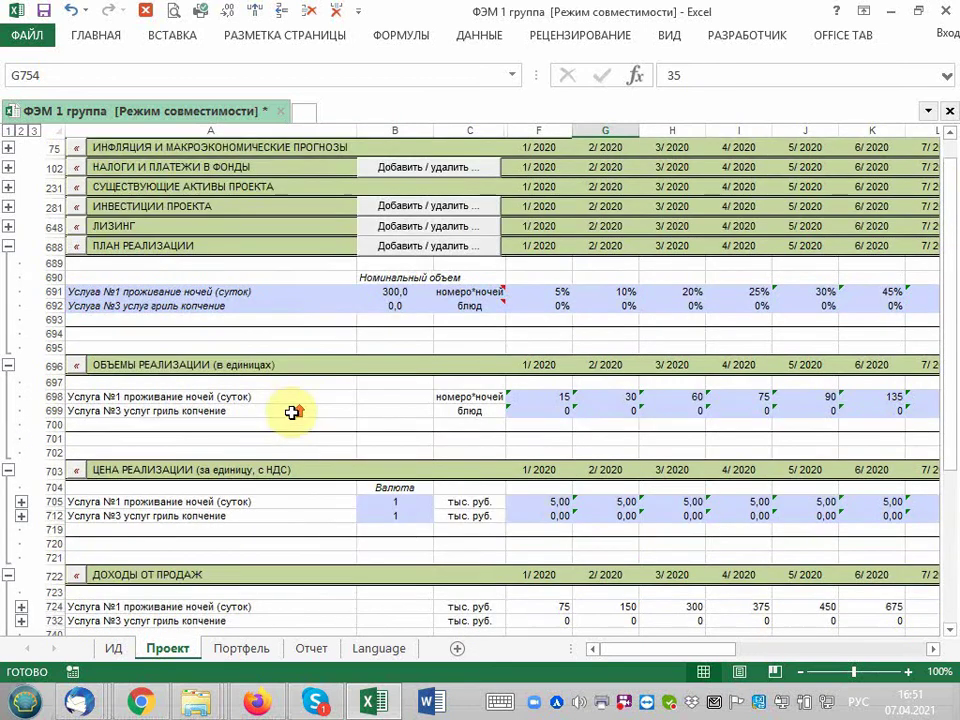
pyautogui.scroll(2, 291, 412)
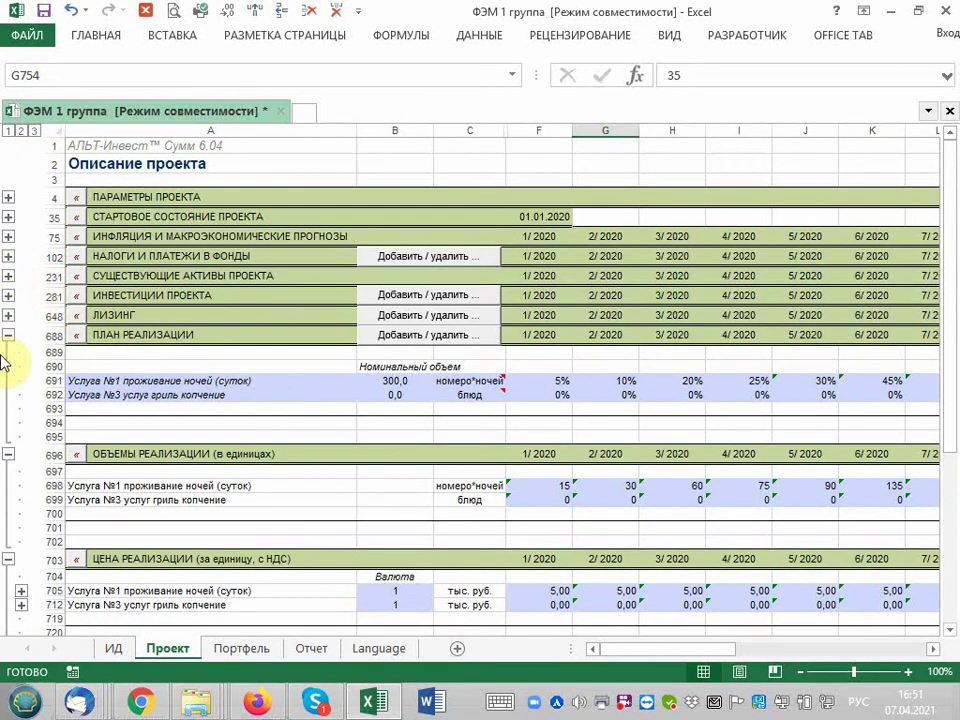
pyautogui.click(10, 216)
pyautogui.scroll(-2, 354, 411)
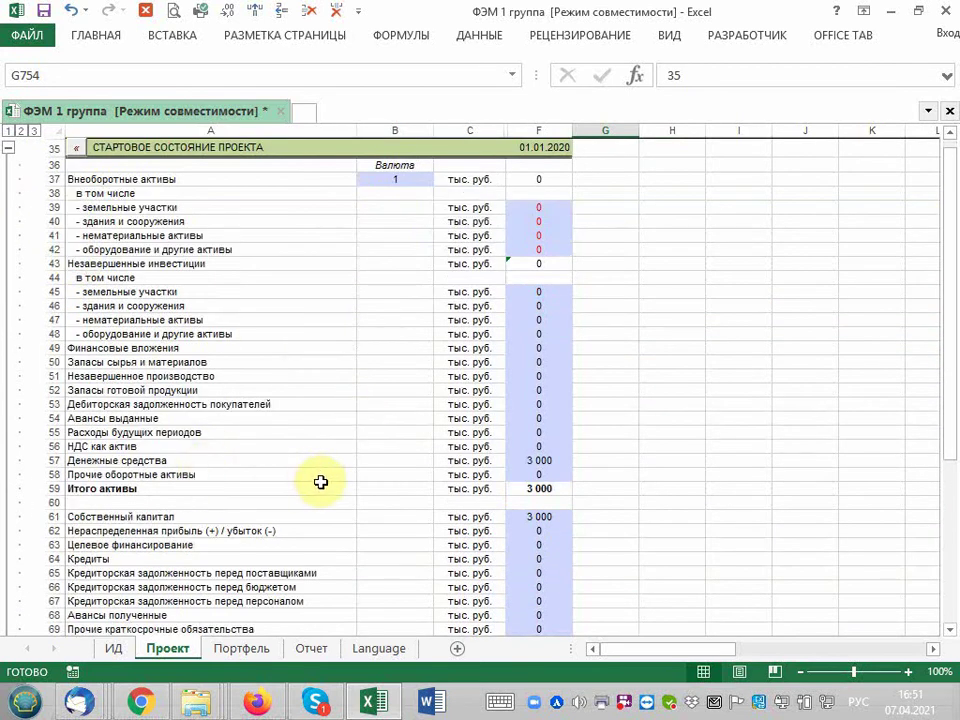
pyautogui.scroll(-2, 320, 483)
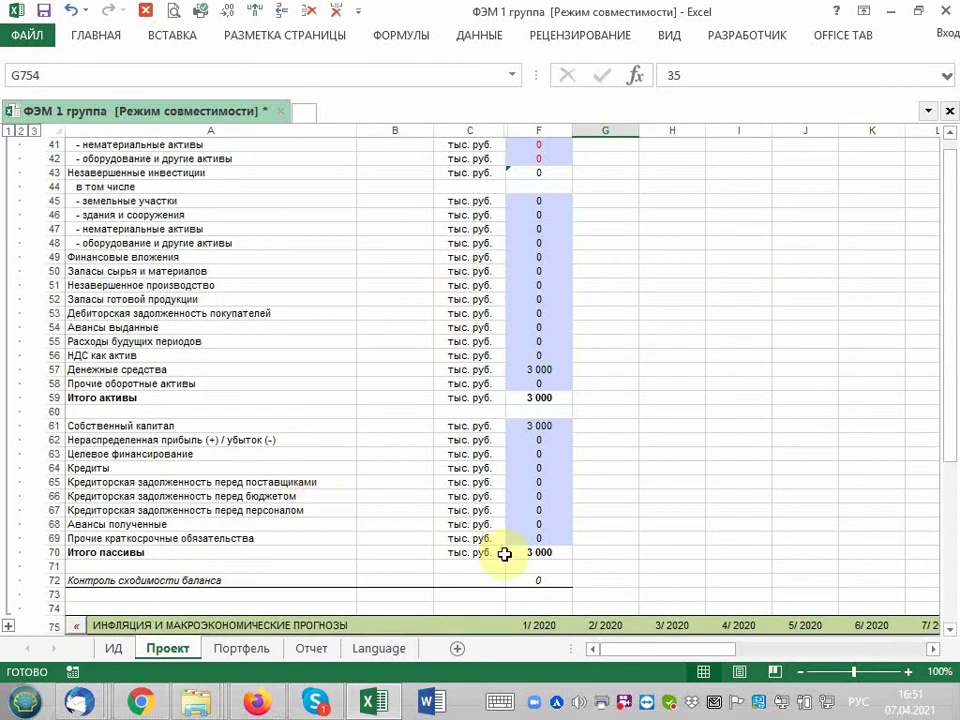
pyautogui.click(539, 524)
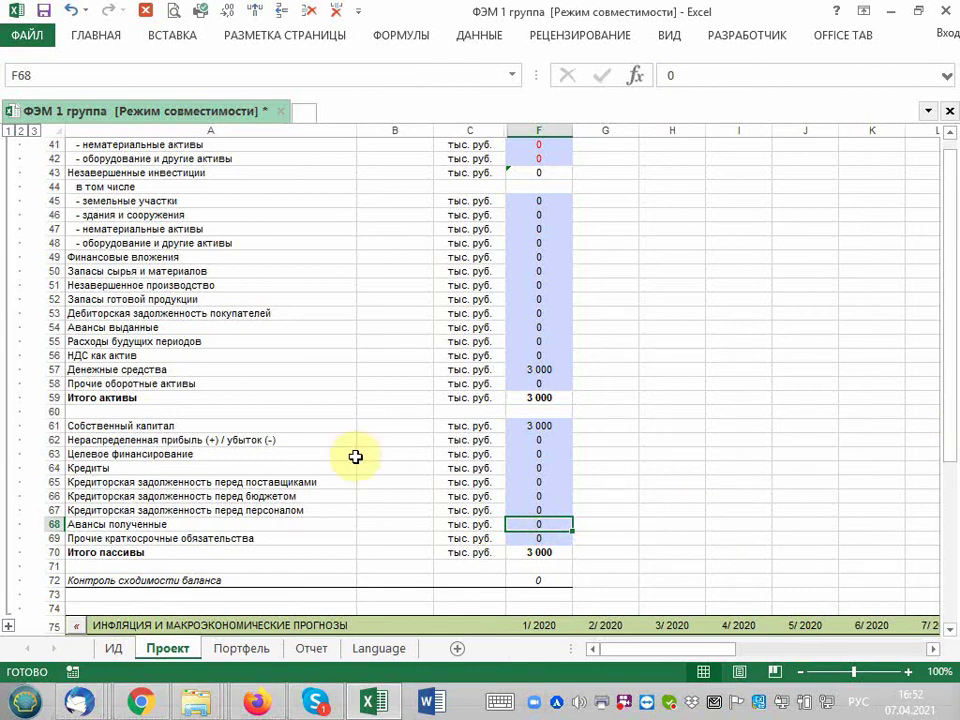
pyautogui.scroll(2, 421, 296)
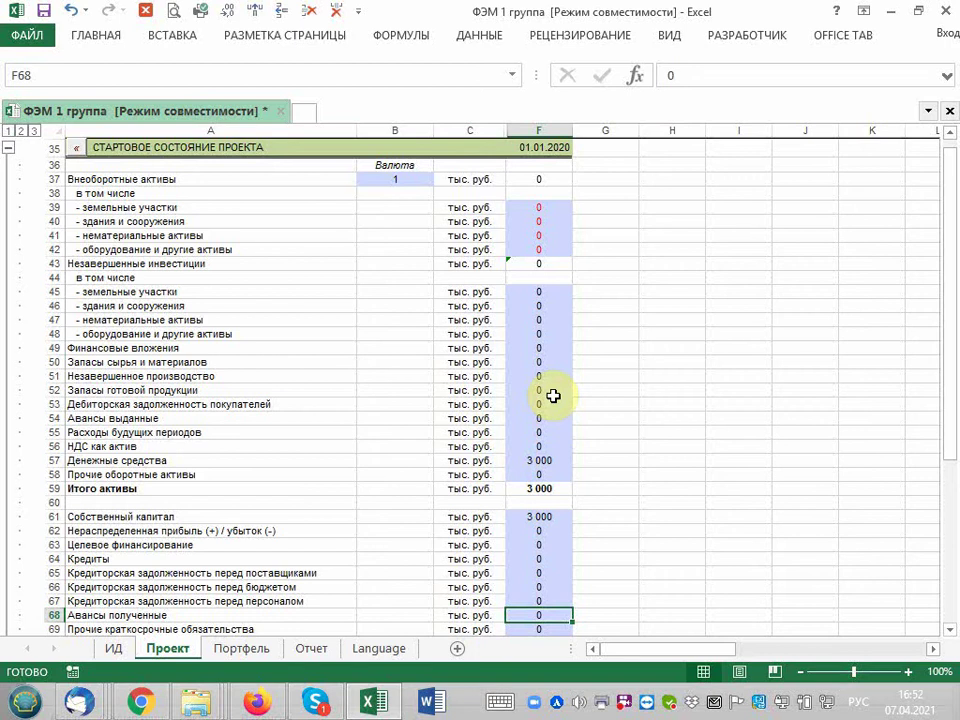
pyautogui.click(549, 459)
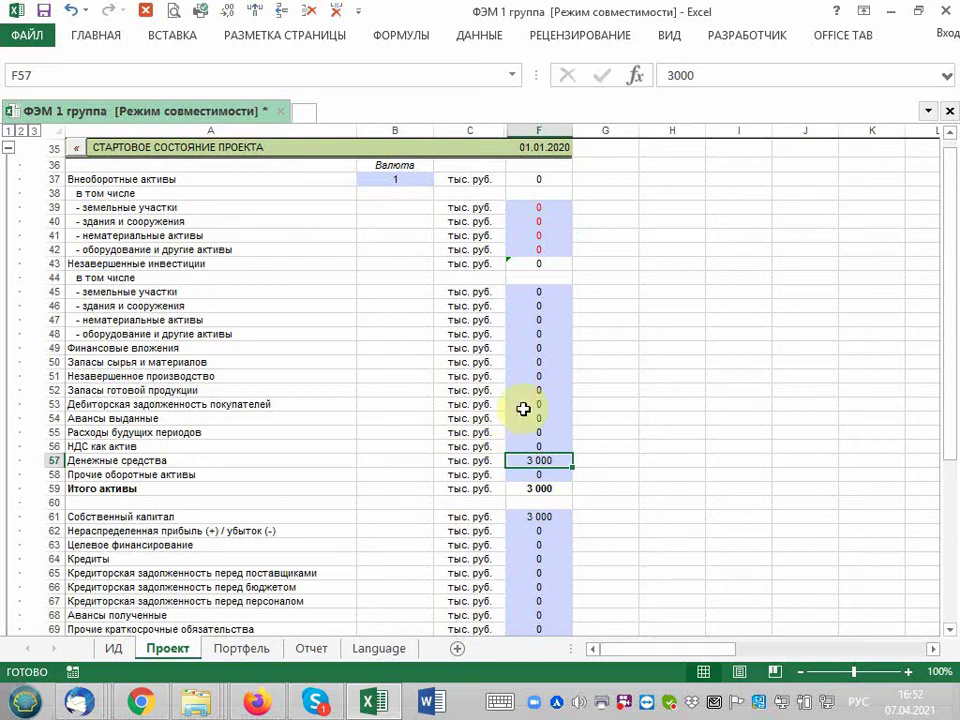
pyautogui.click(537, 405)
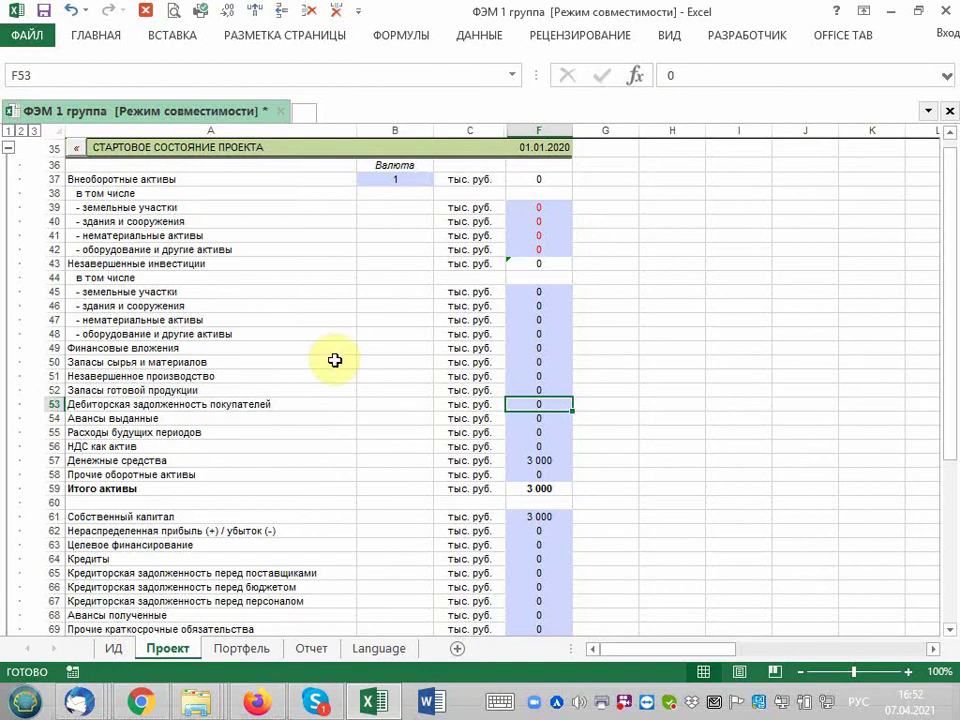
# Check February's production plan of 35, then set February's accommodation sales volume G698 to 300.
pyautogui.scroll(-3, 336, 360)
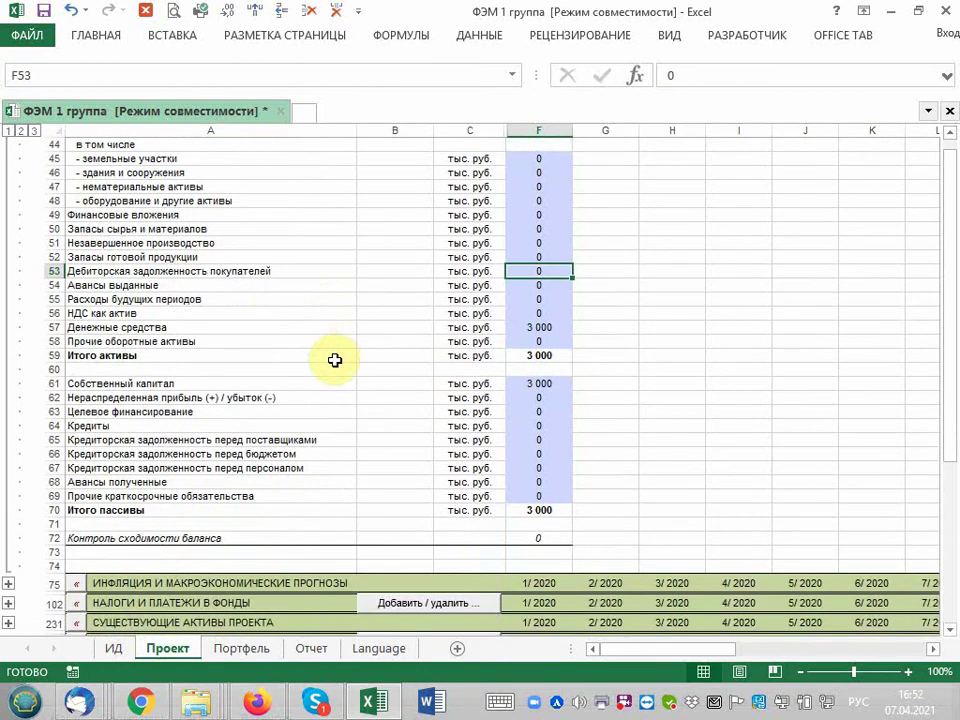
pyautogui.scroll(-8, 366, 527)
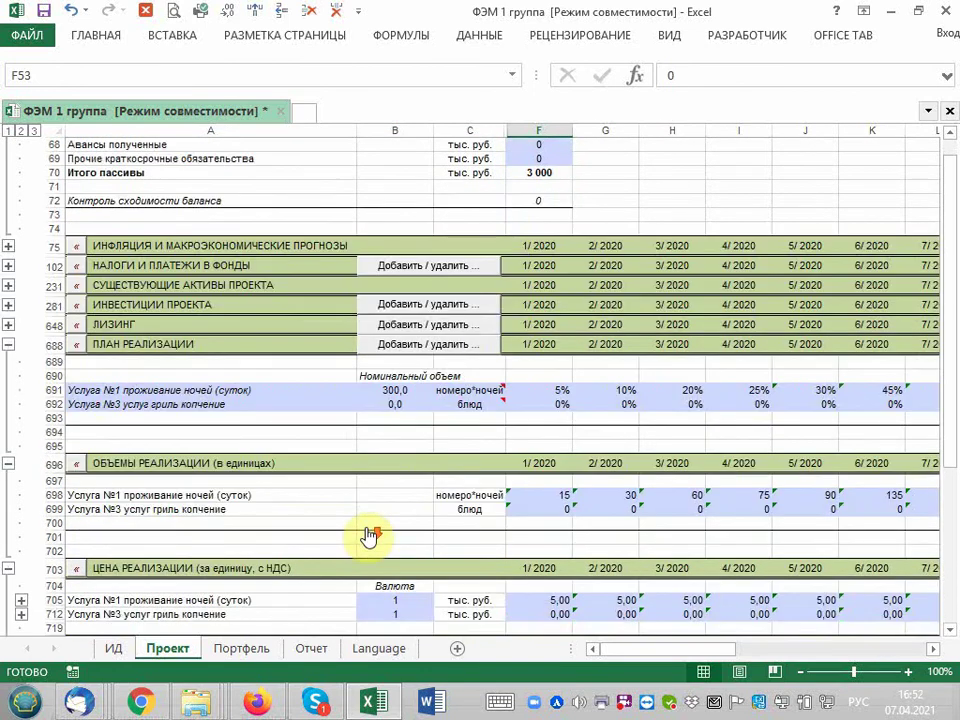
pyautogui.scroll(-7, 375, 536)
pyautogui.scroll(-3, 369, 536)
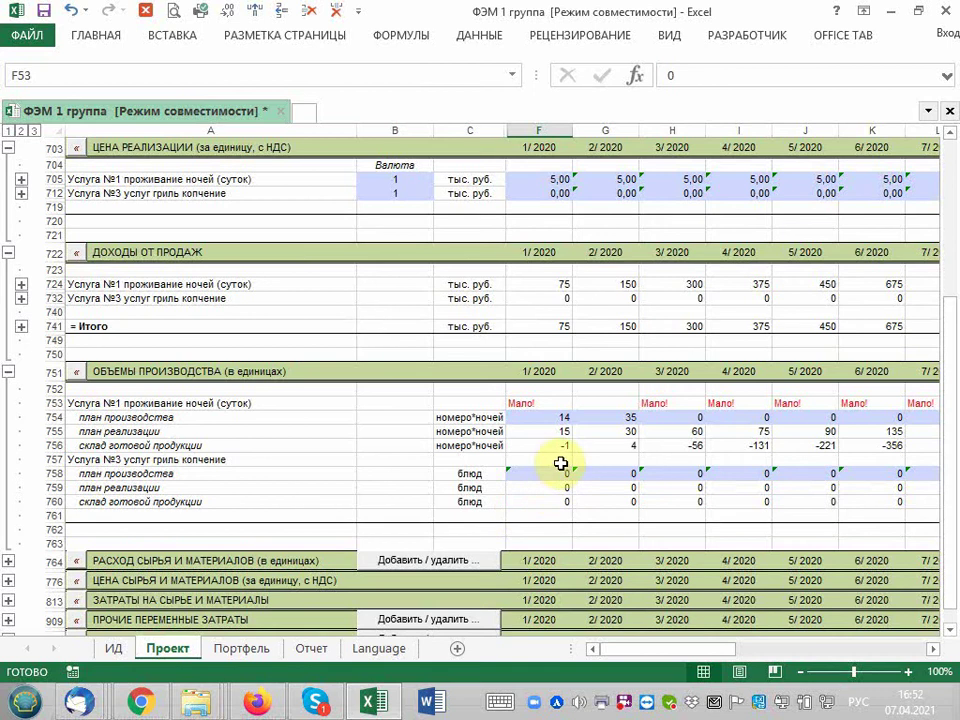
pyautogui.click(622, 418)
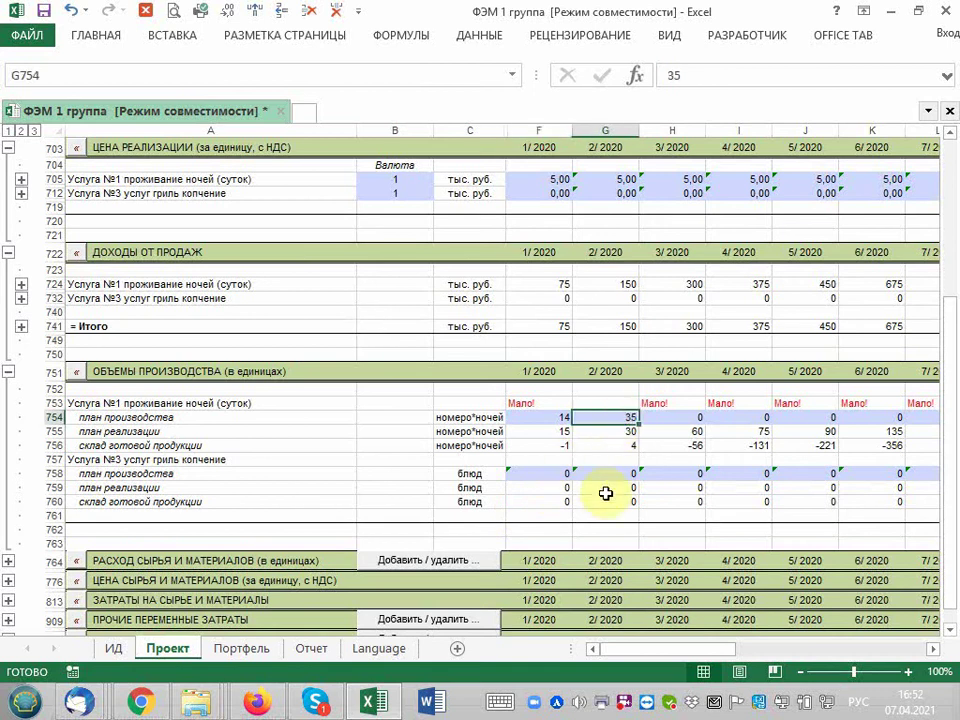
pyautogui.scroll(4, 605, 493)
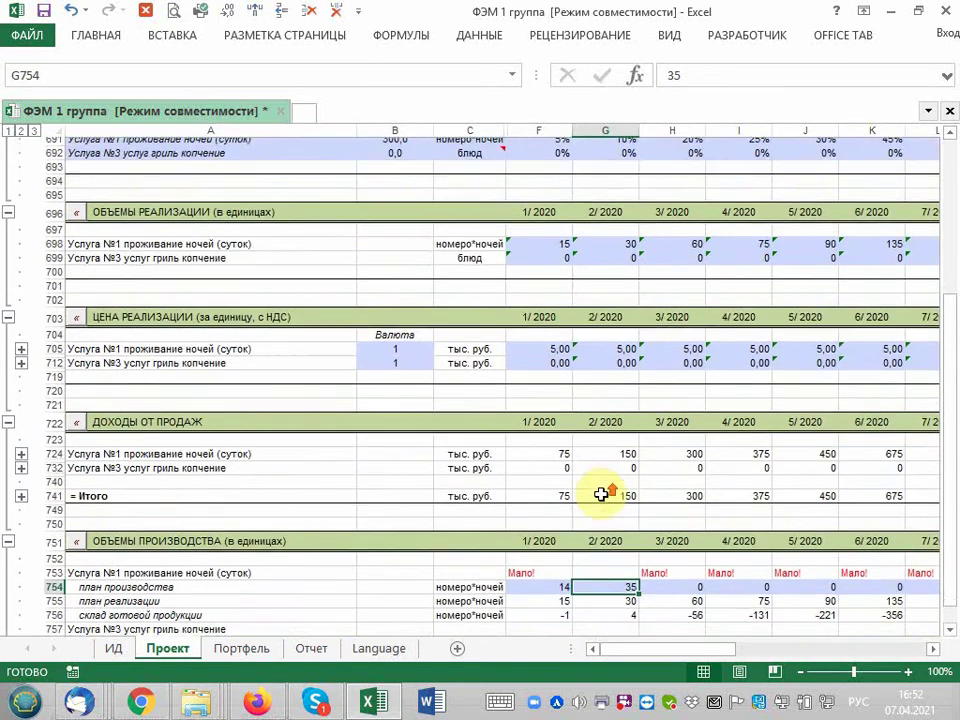
pyautogui.scroll(2, 605, 493)
pyautogui.click(620, 318)
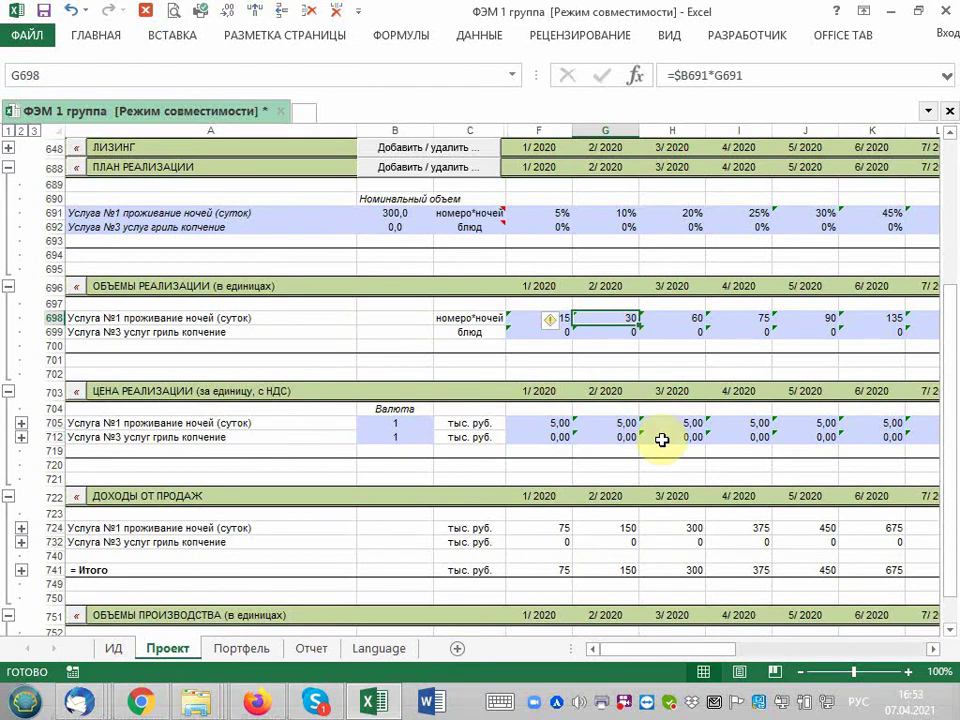
pyautogui.write('3')
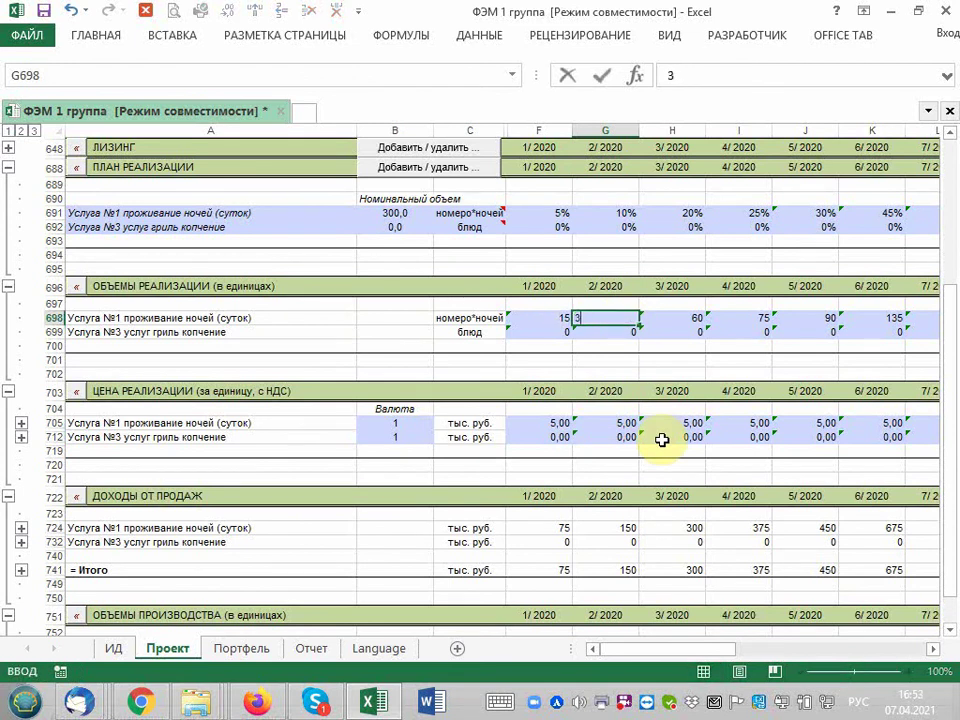
pyautogui.write('00')
pyautogui.press('Return')
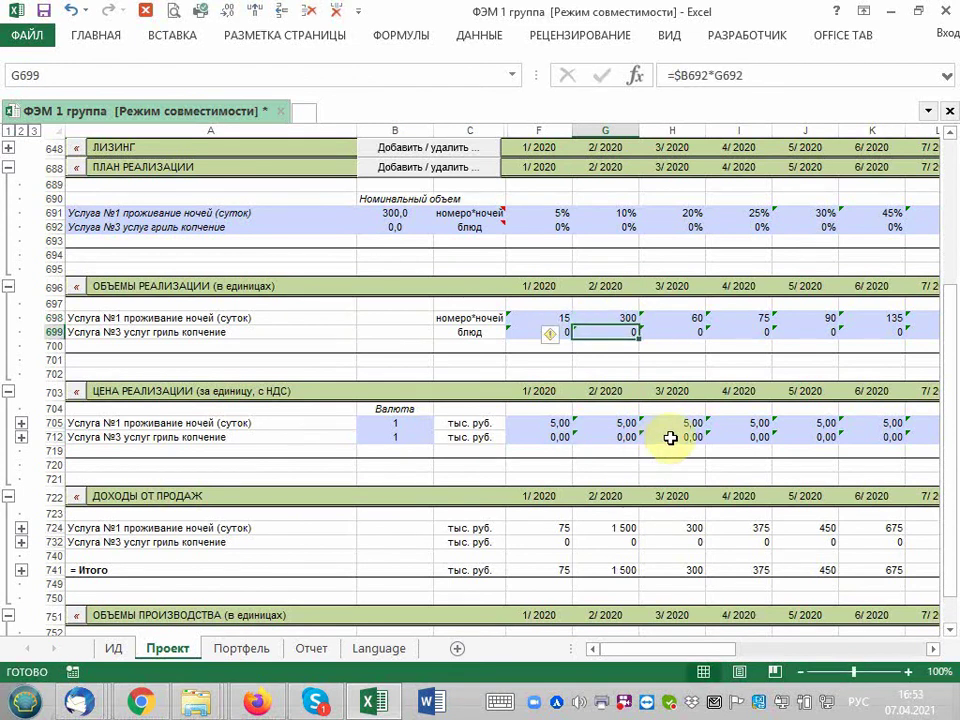
# Verify February's sales plan follows G698 and inspect the finished-goods stock formula.
pyautogui.scroll(-3, 697, 427)
pyautogui.scroll(-2, 697, 427)
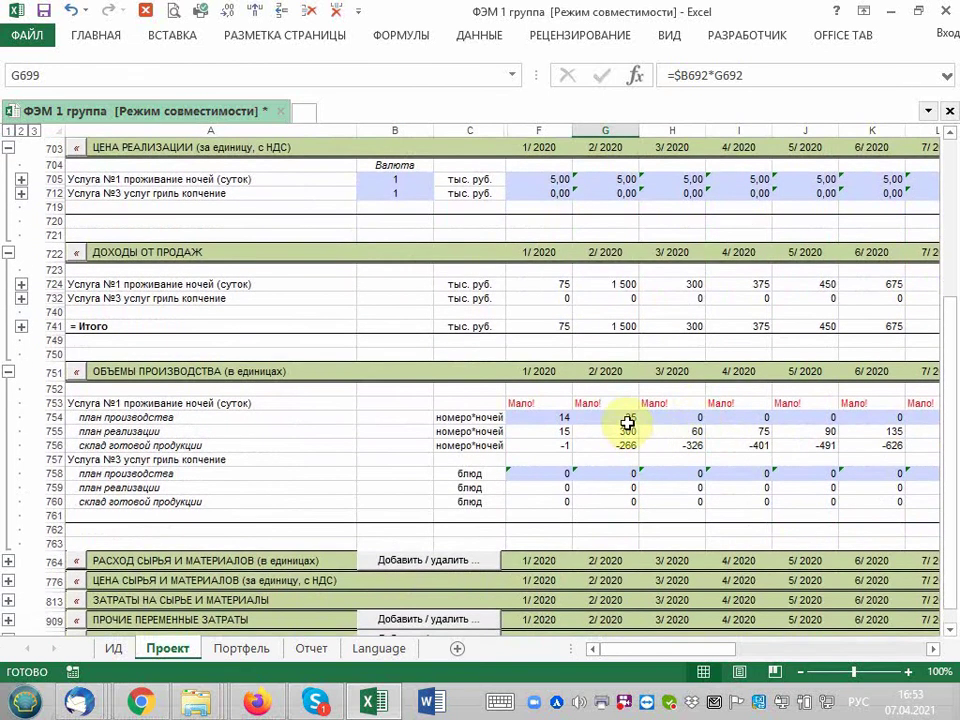
pyautogui.click(623, 434)
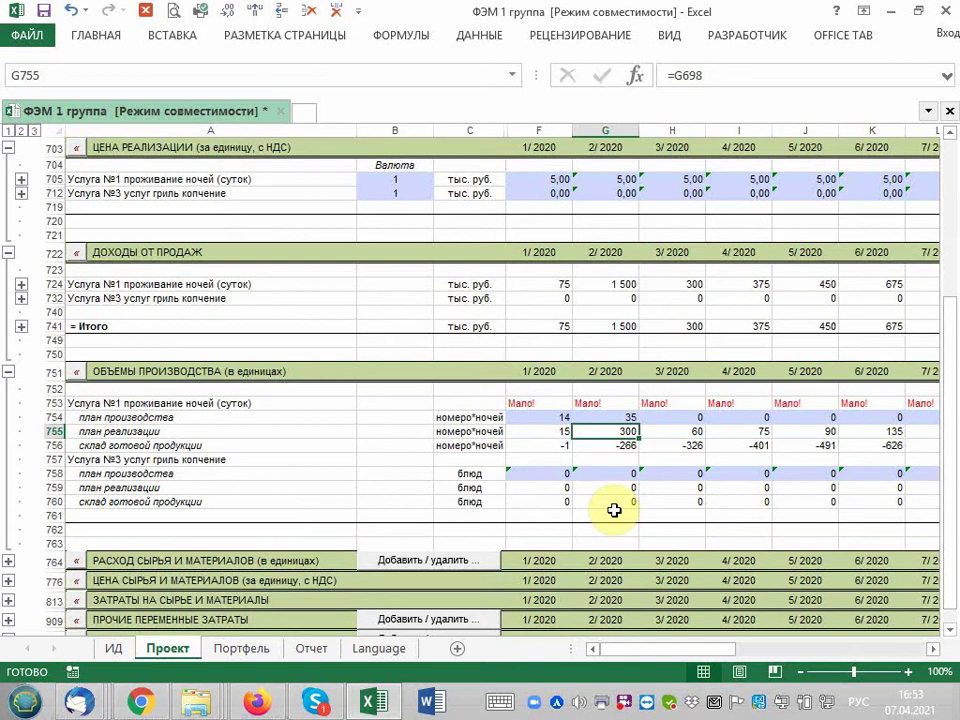
pyautogui.press('Down')
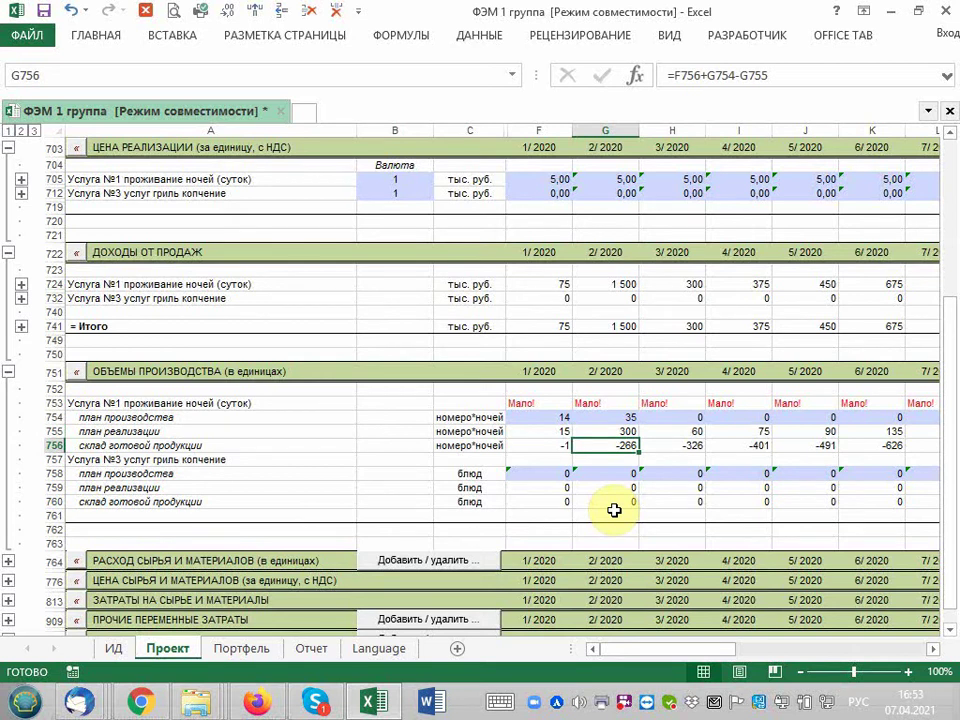
pyautogui.press('Up')
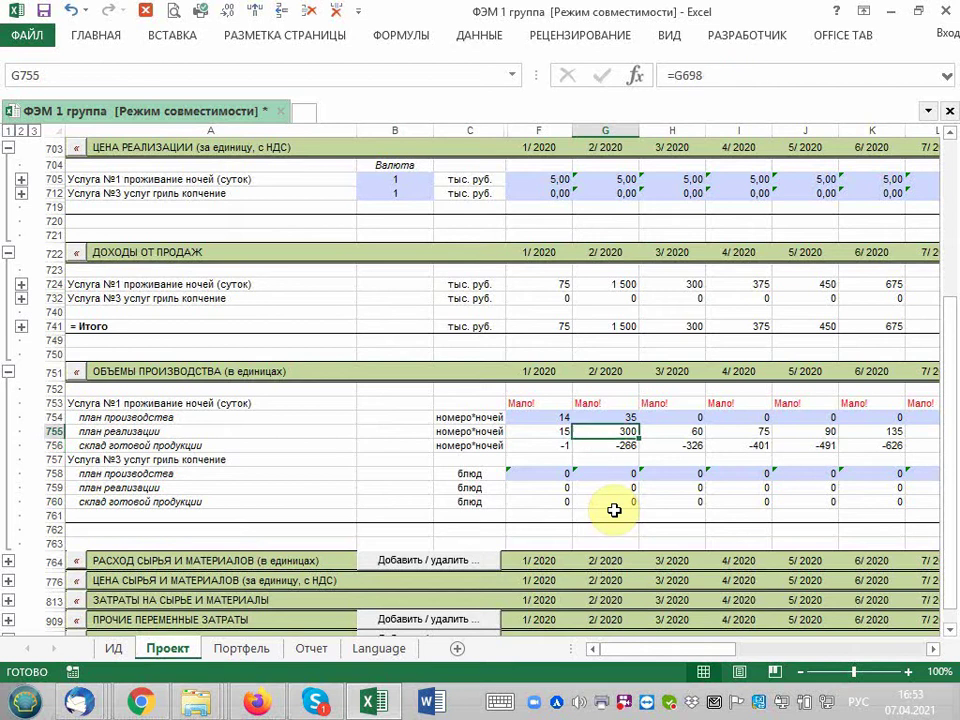
pyautogui.press('Up')
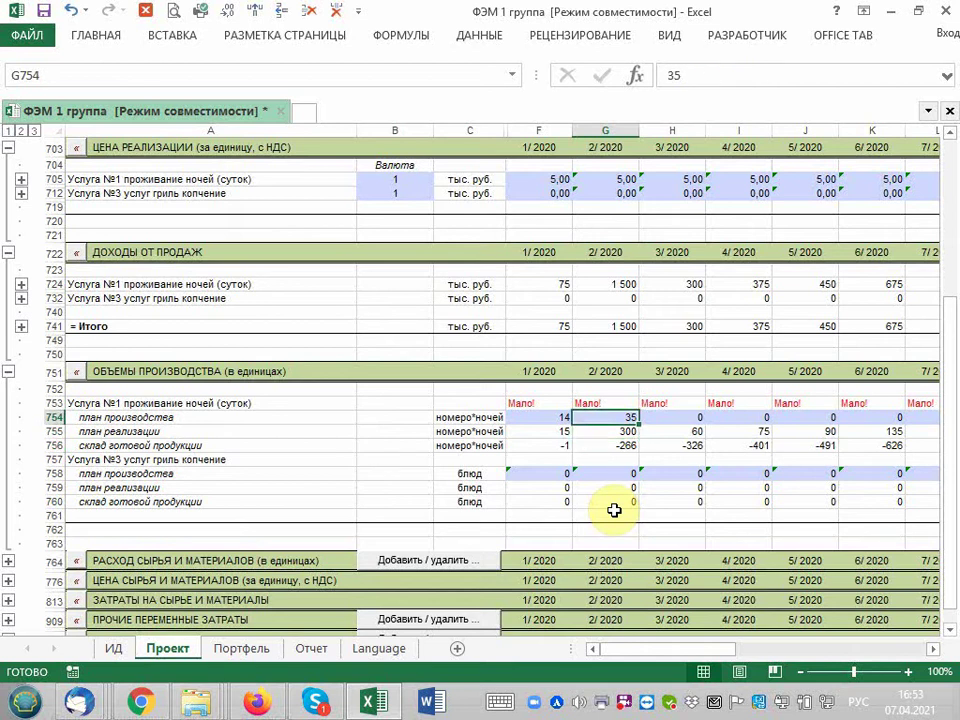
# Enter 350 as February's production plan in G754 and confirm the stock becomes 49.
pyautogui.write('350')
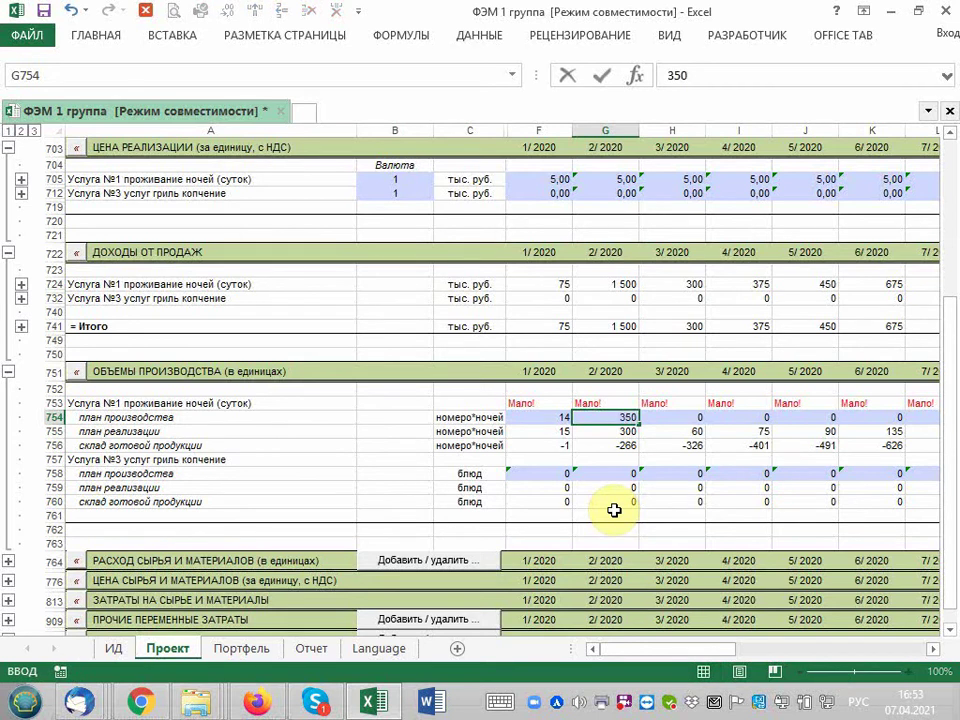
pyautogui.hotkey('ctrl', 'Return')
pyautogui.press('Return')
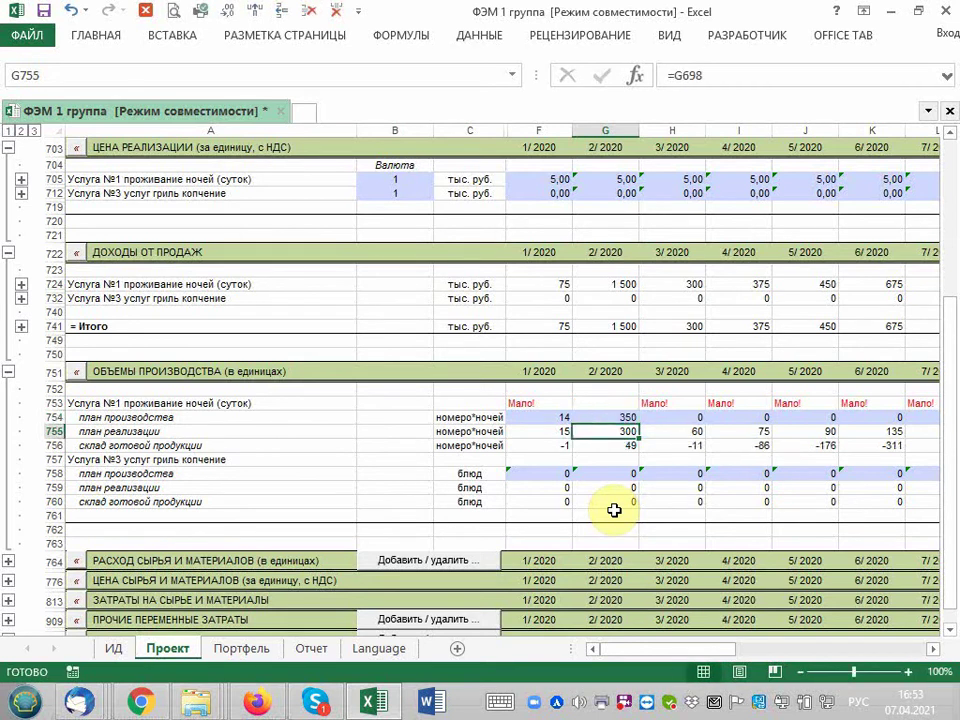
pyautogui.press('Up')
pyautogui.press('Down')
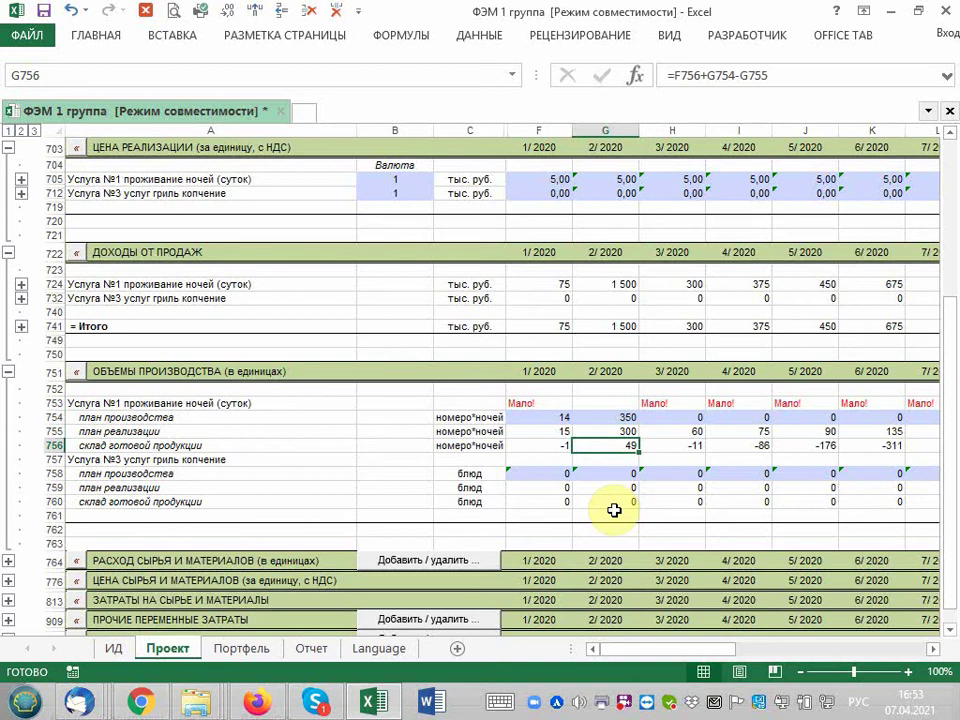
pyautogui.press('Up')
pyautogui.press('Up')
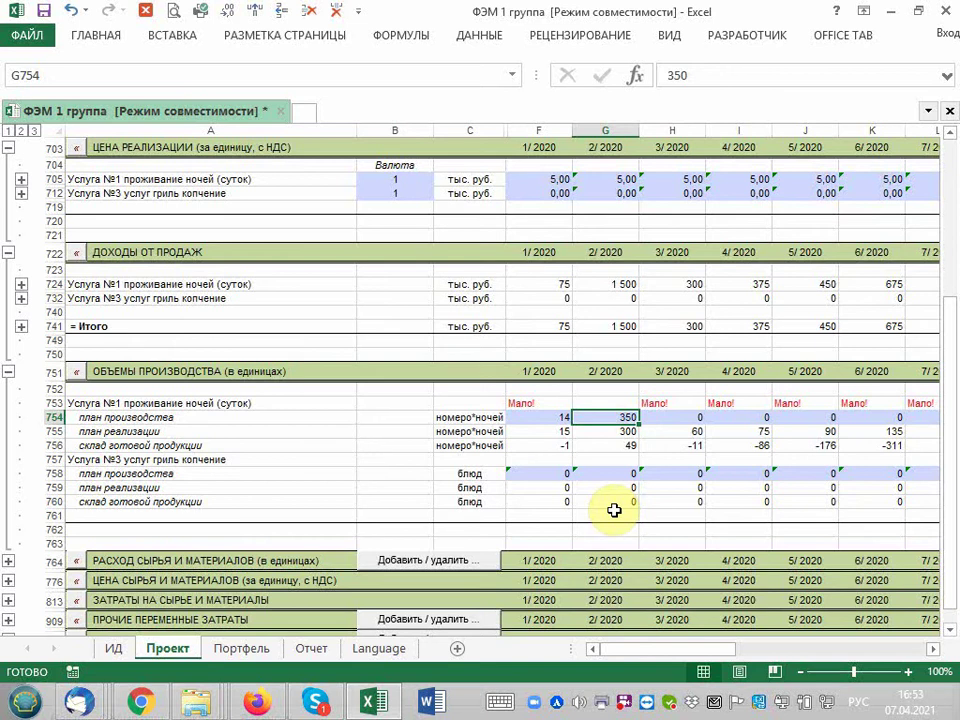
pyautogui.press('Down')
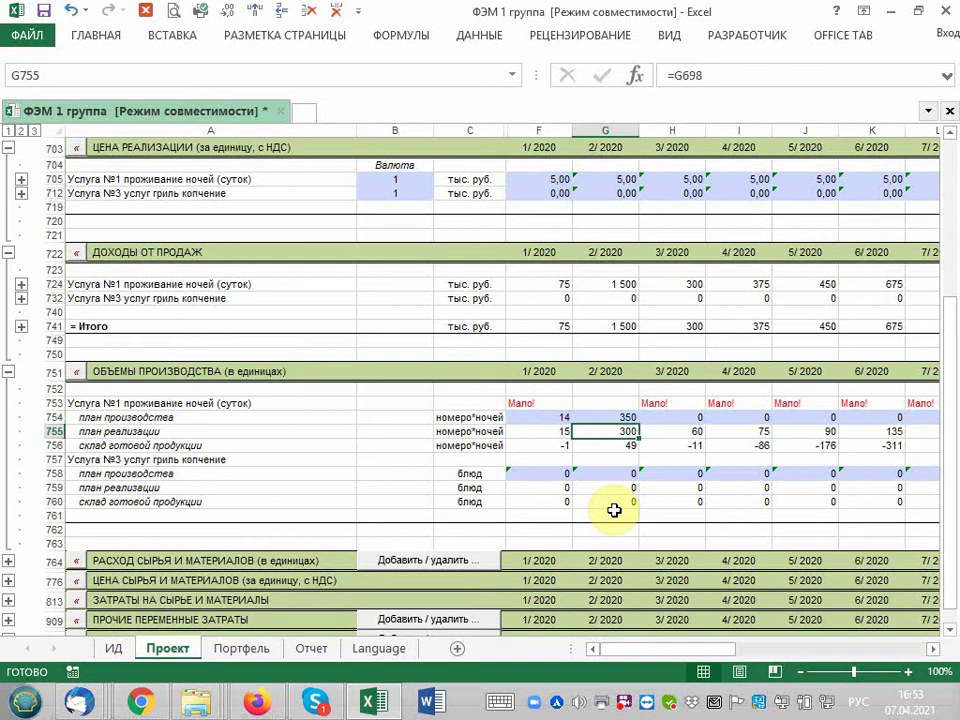
pyautogui.press('Down')
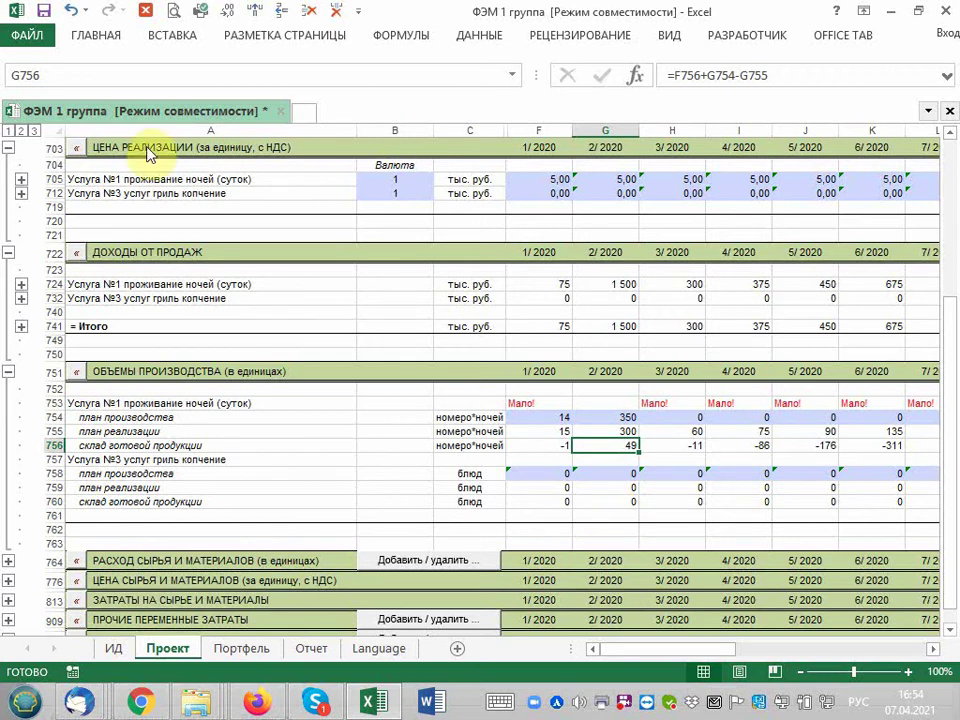
# Undo the test production and sales values, restoring the earlier figures.
pyautogui.click(70, 12)
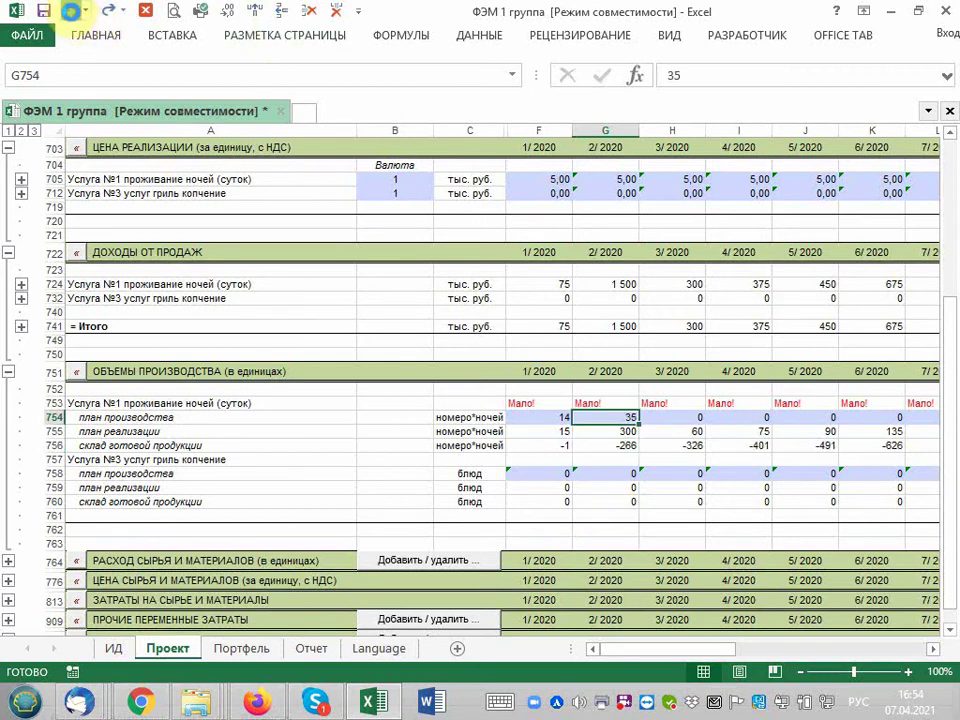
pyautogui.click(70, 12)
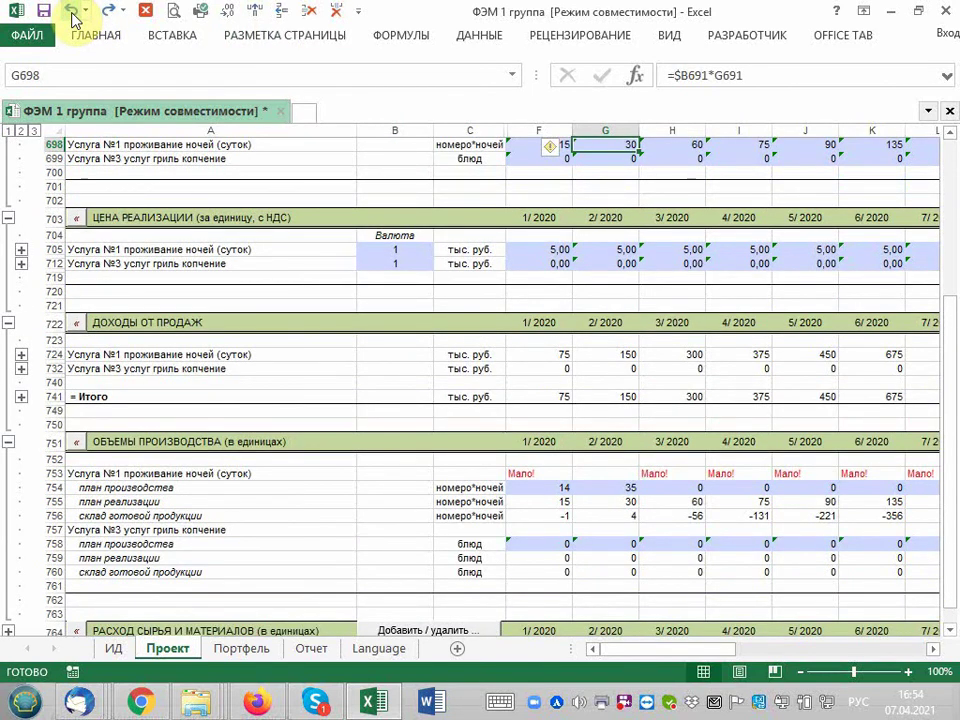
pyautogui.click(70, 12)
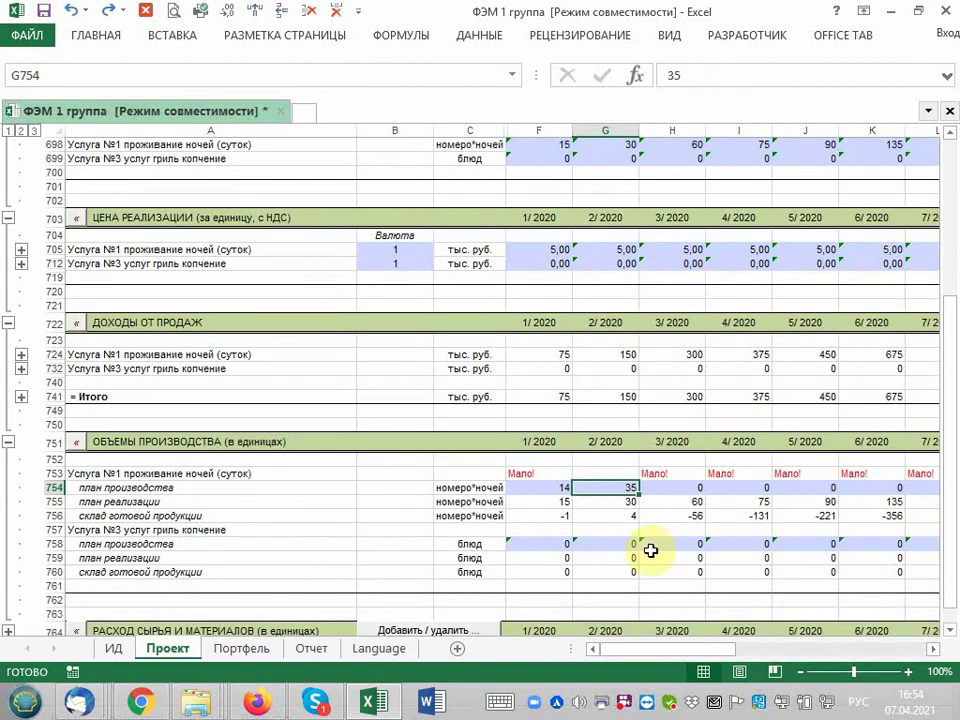
# Link January's accommodation production plan to sales with =F698 and fill it across all months.
pyautogui.click(540, 487)
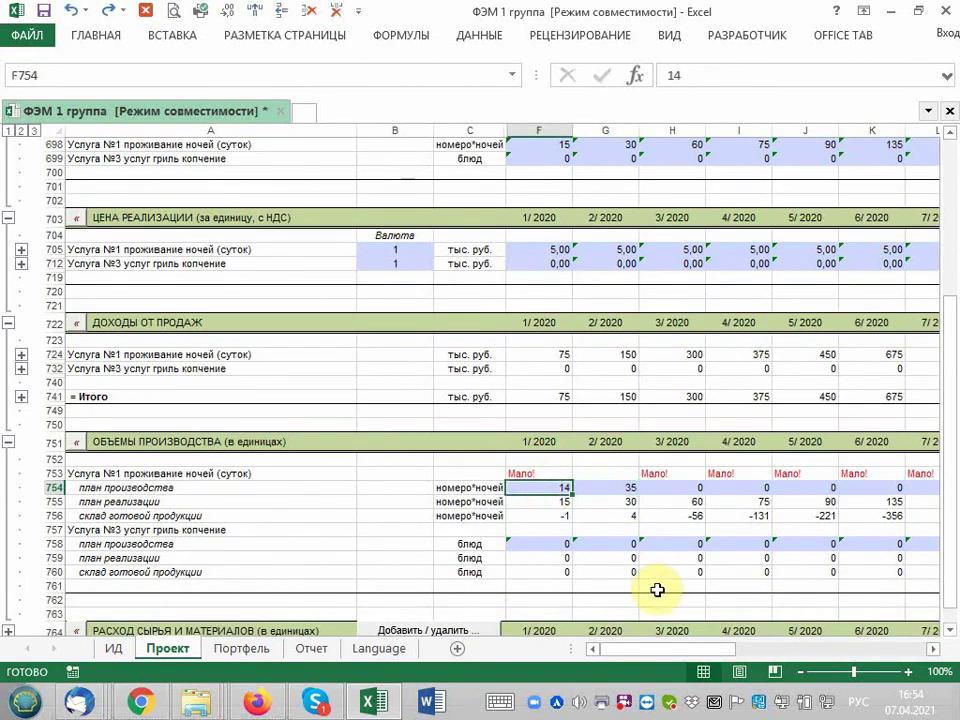
pyautogui.press('Right')
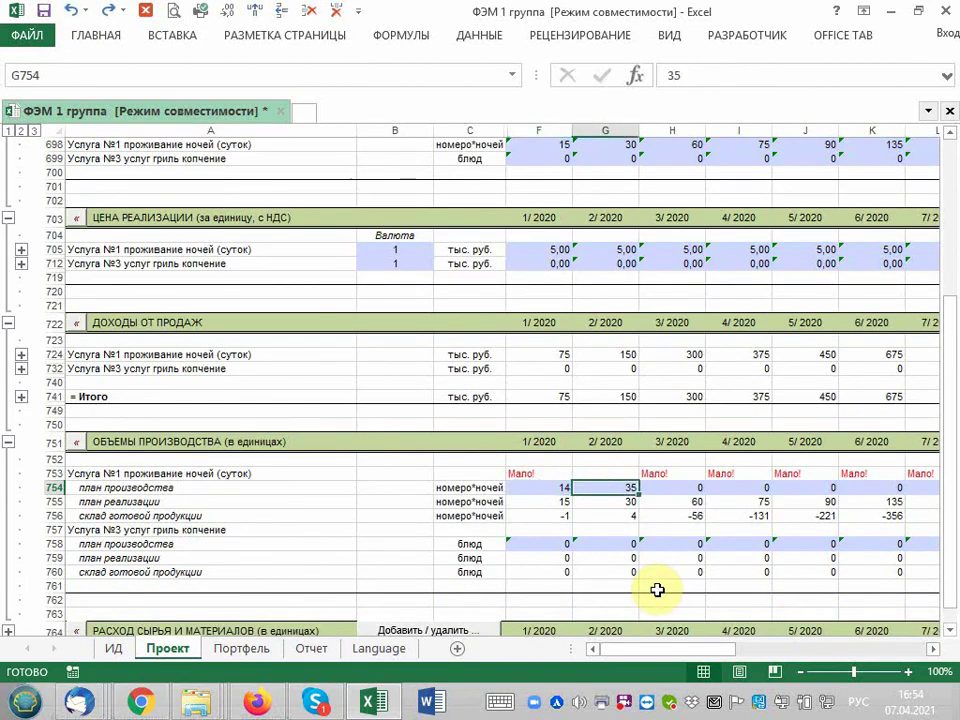
pyautogui.press('Right')
pyautogui.press('Left')
pyautogui.press('Left')
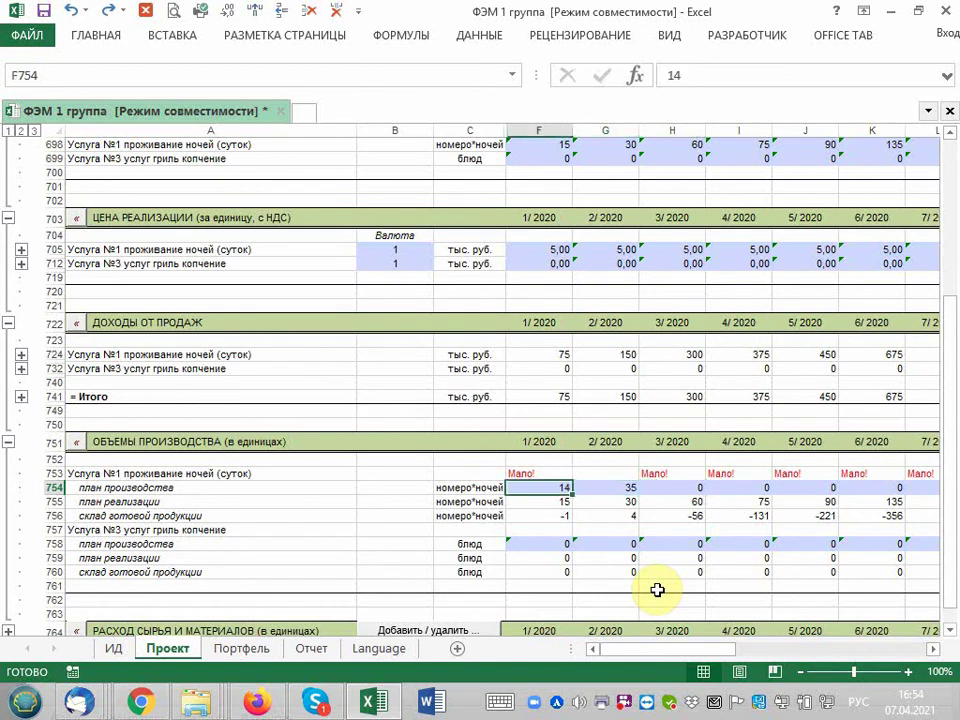
pyautogui.write('=')
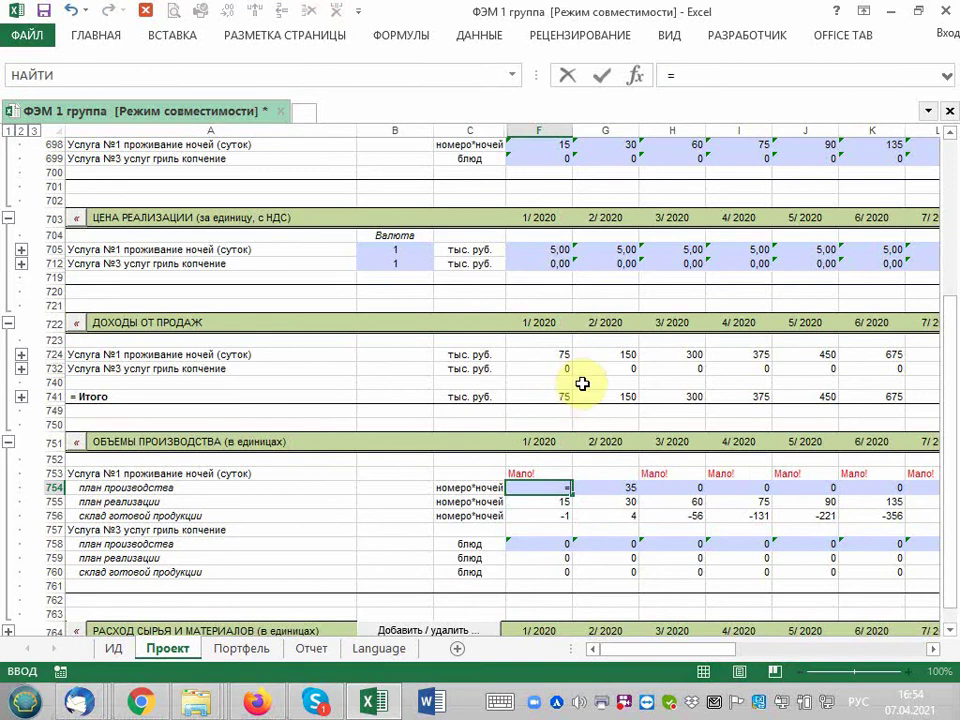
pyautogui.scroll(2, 562, 408)
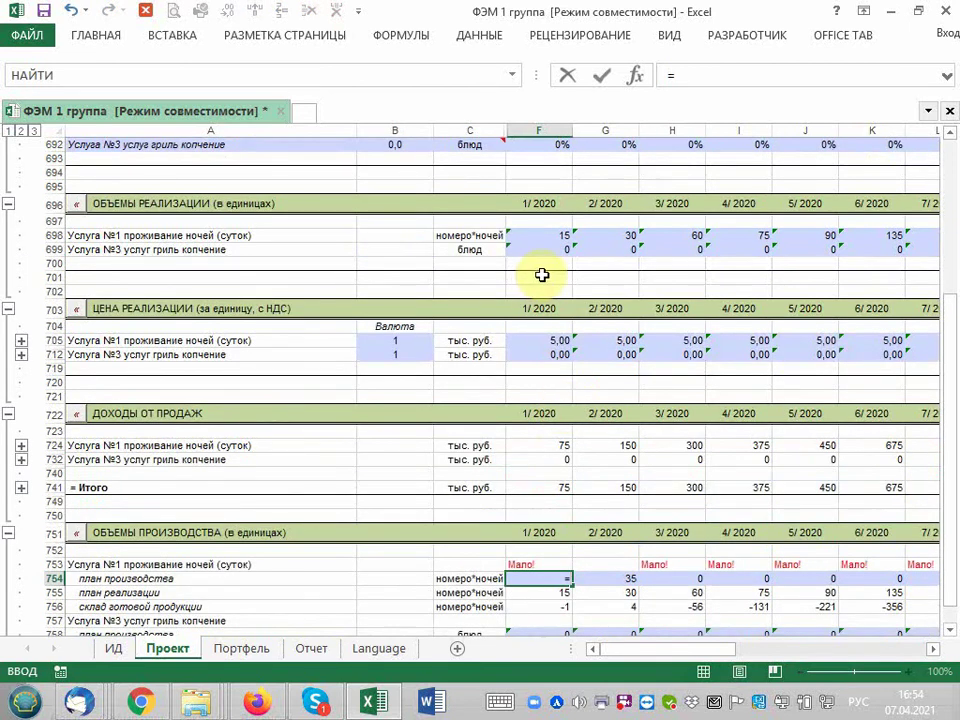
pyautogui.click(556, 236)
pyautogui.press('Return')
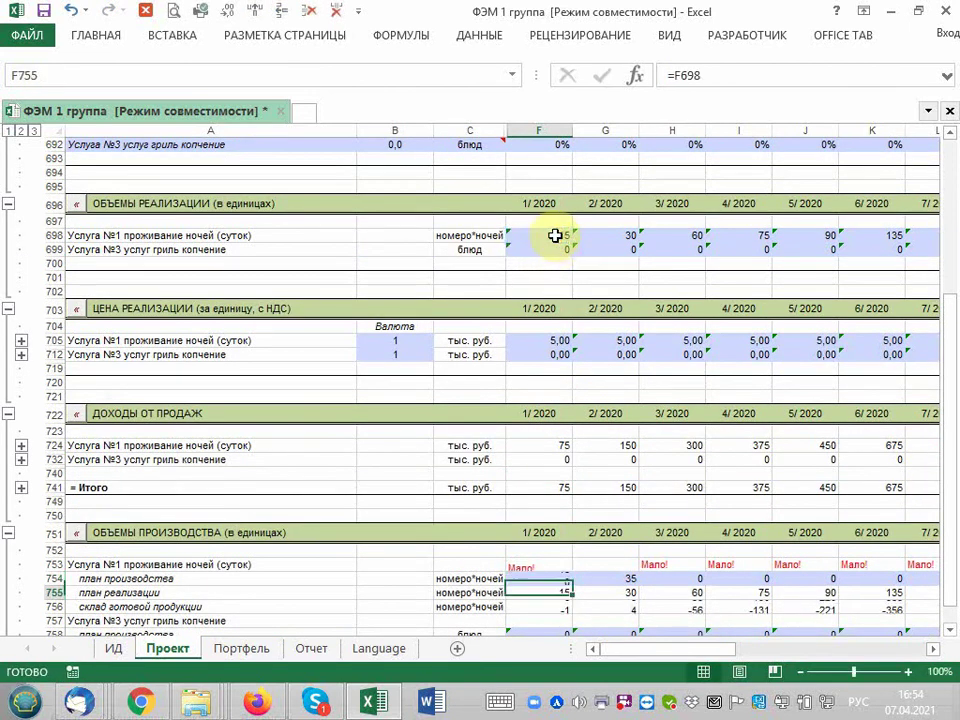
pyautogui.click(561, 578)
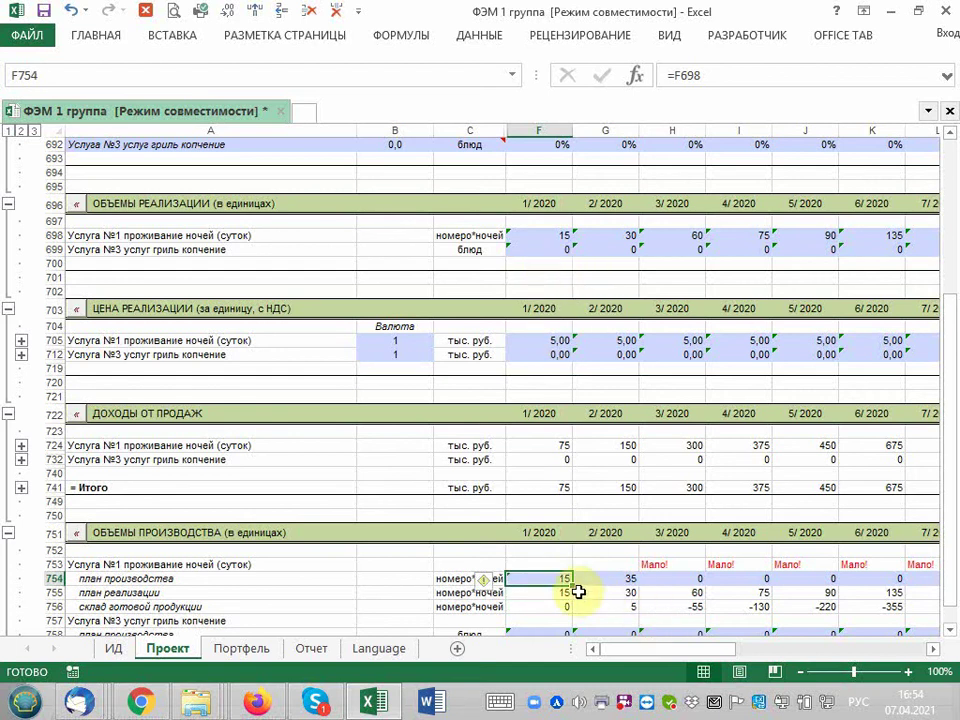
pyautogui.moveTo(576, 585)
pyautogui.mouseDown()
pyautogui.moveTo(955, 587)
pyautogui.moveTo(713, 595)
pyautogui.mouseUp()
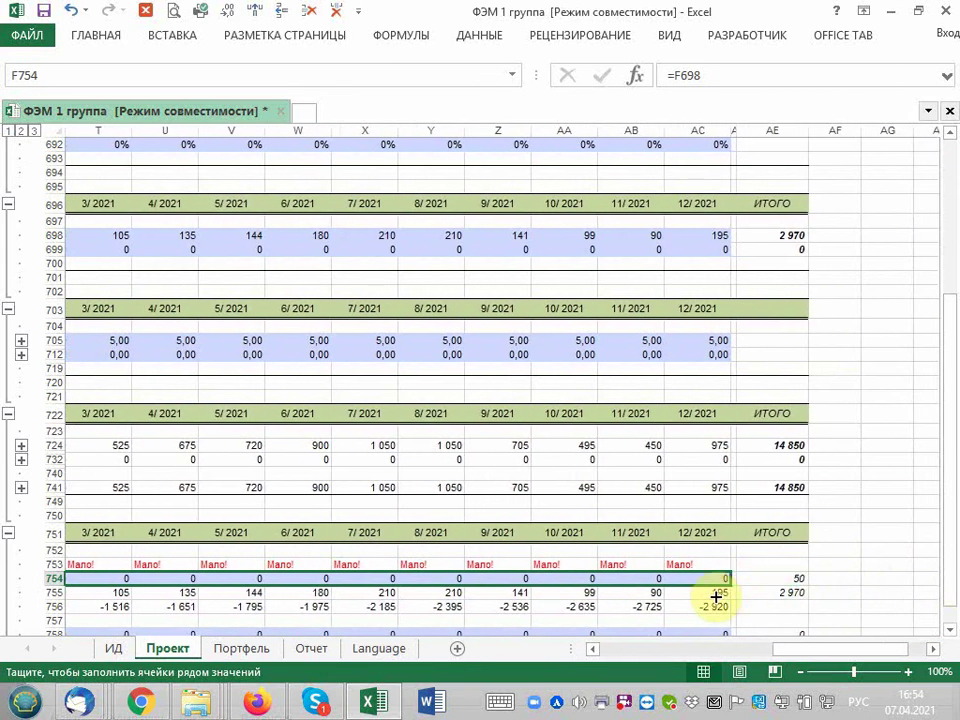
pyautogui.moveTo(855, 650)
pyautogui.mouseDown()
pyautogui.moveTo(657, 660)
pyautogui.moveTo(643, 606)
pyautogui.mouseUp()
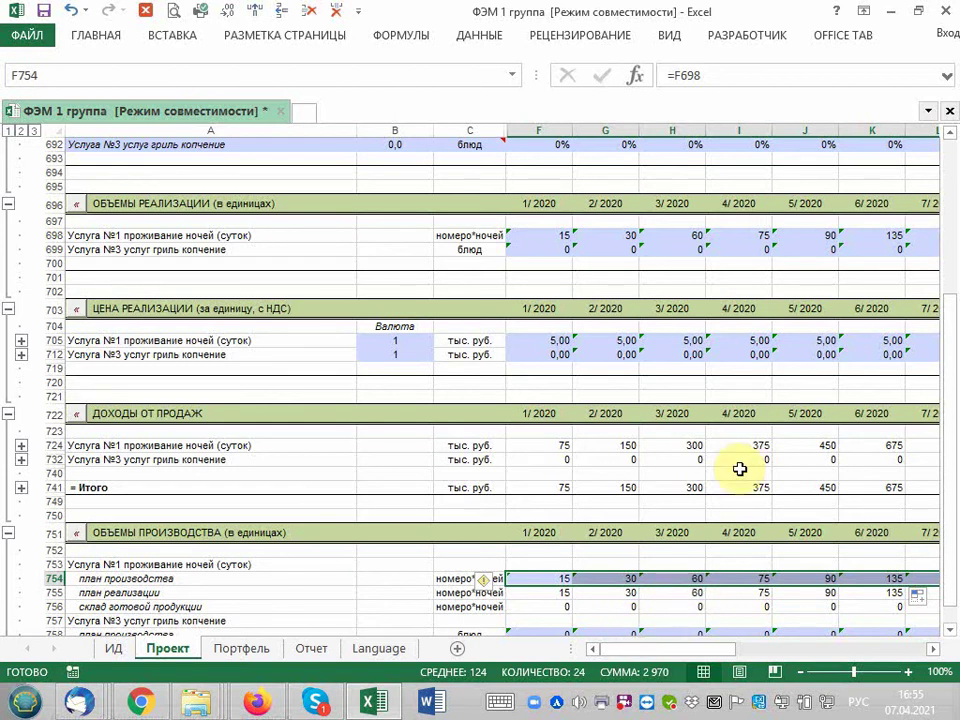
# Move from the accommodation sales plan up to the ПЛАН РЕАЛИЗАЦИИ block and select grill nominal volume B692.
pyautogui.click(558, 596)
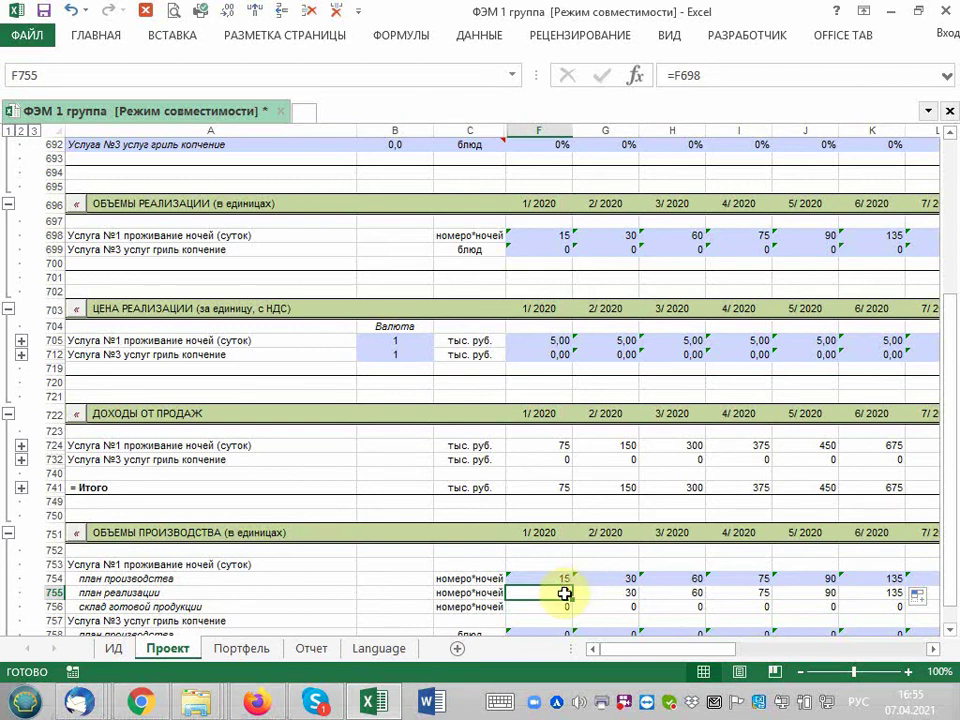
pyautogui.scroll(-1, 568, 588)
pyautogui.scroll(-1, 565, 593)
pyautogui.scroll(-1, 565, 594)
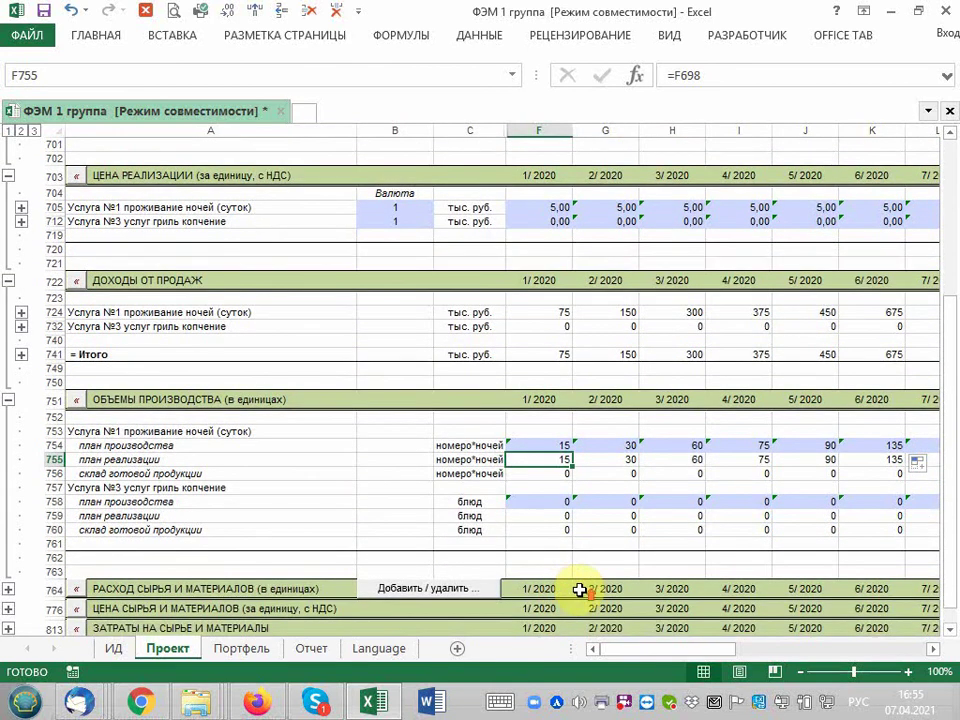
pyautogui.scroll(3, 579, 590)
pyautogui.scroll(2, 585, 588)
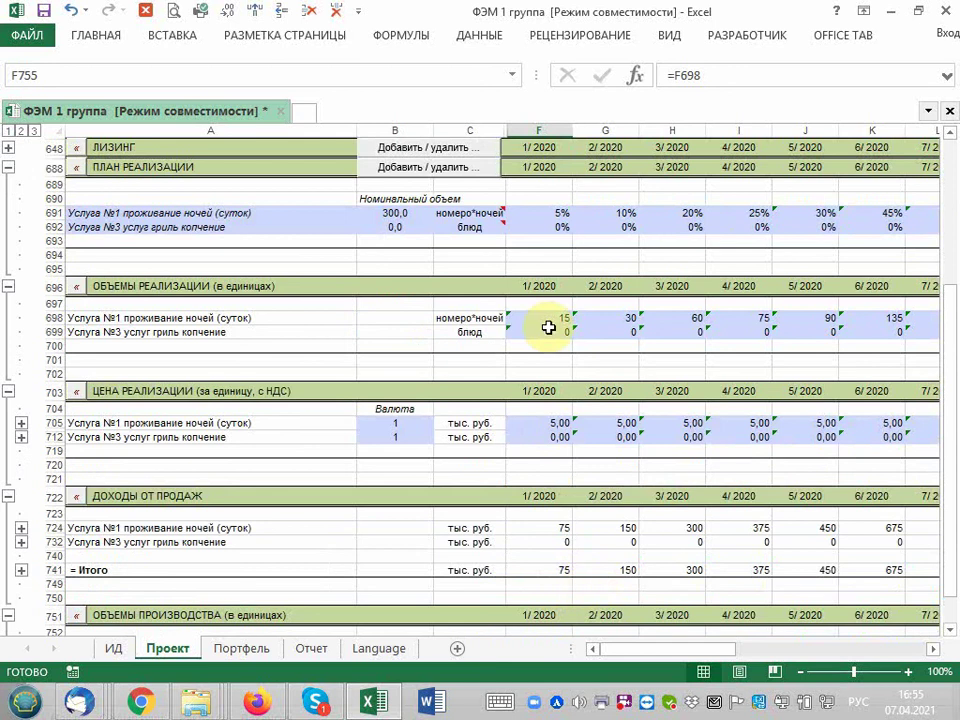
pyautogui.click(393, 224)
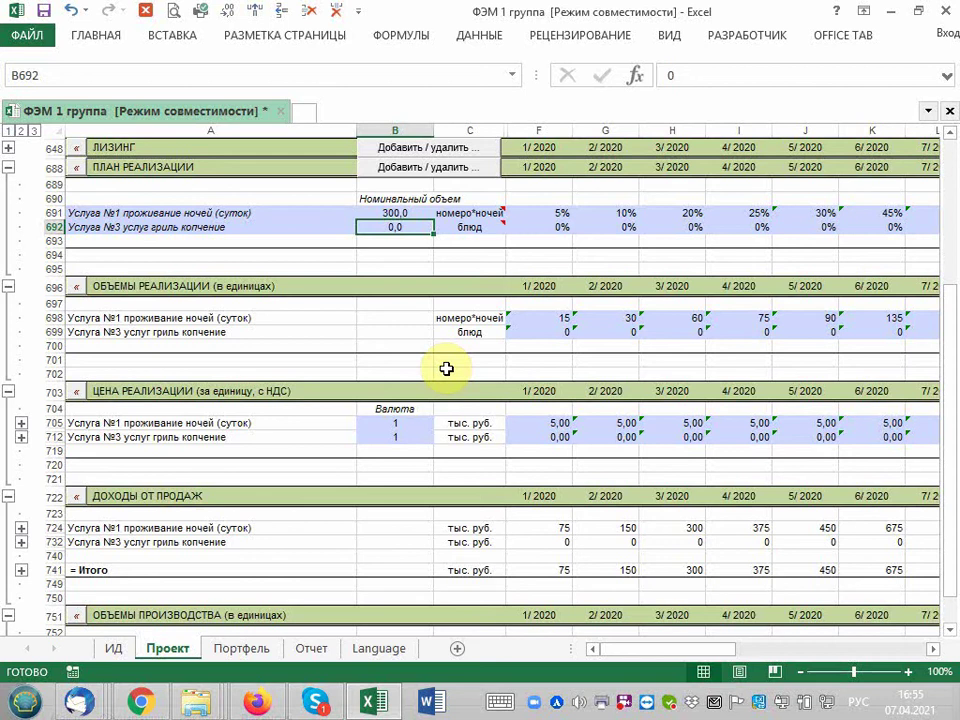
# Enter =B691*0,5 in B692 so the grill nominal volume becomes 150.
pyautogui.write('=')
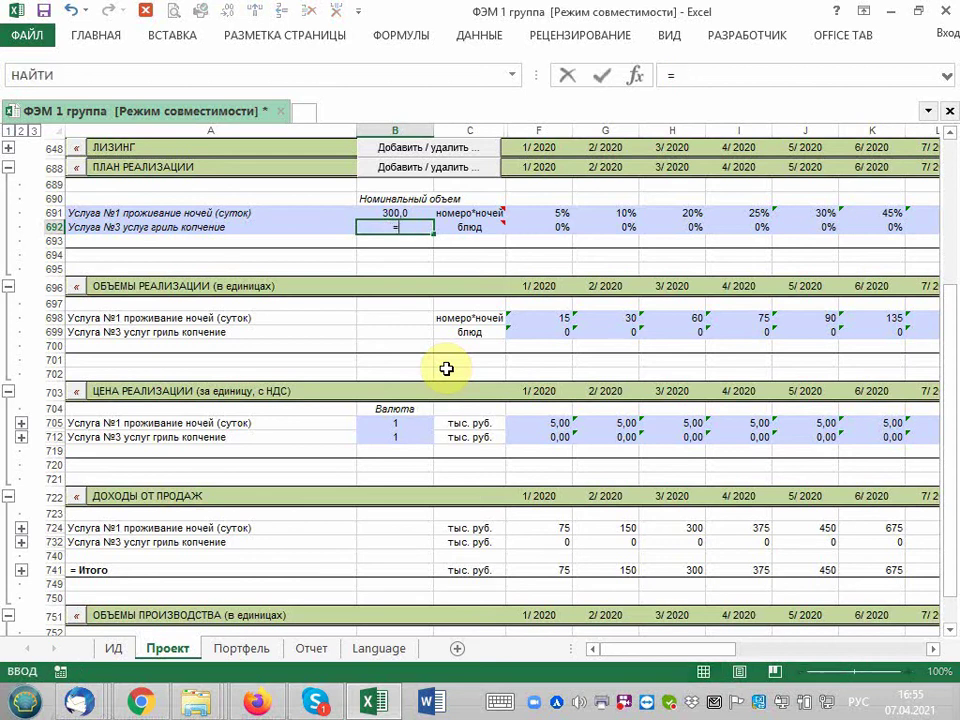
pyautogui.press('Up')
pyautogui.write('*')
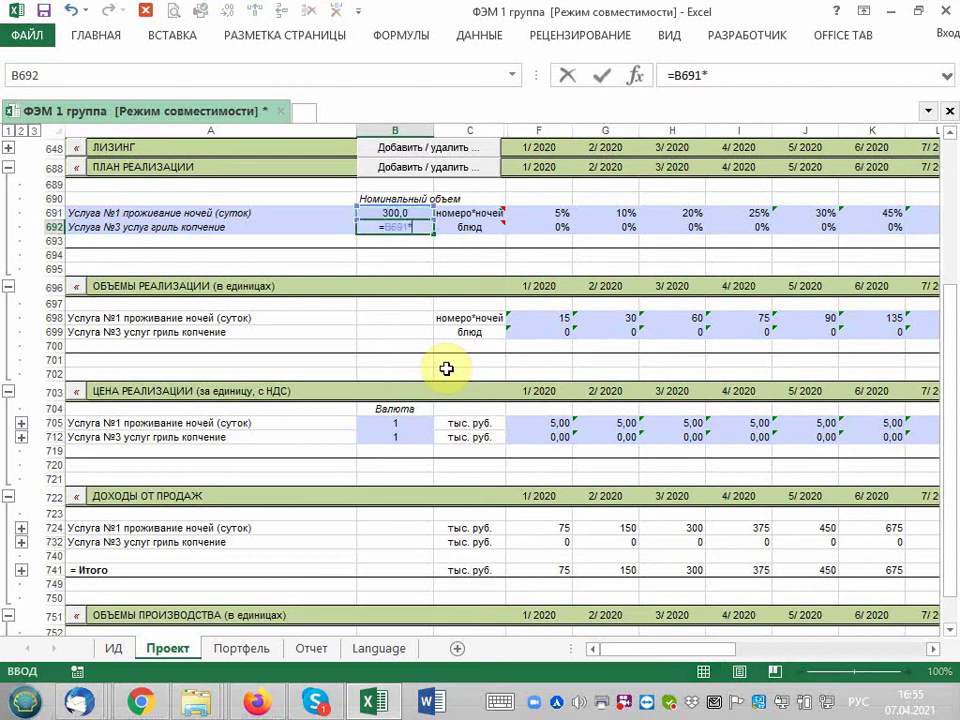
pyautogui.write('0,5')
pyautogui.press('Return')
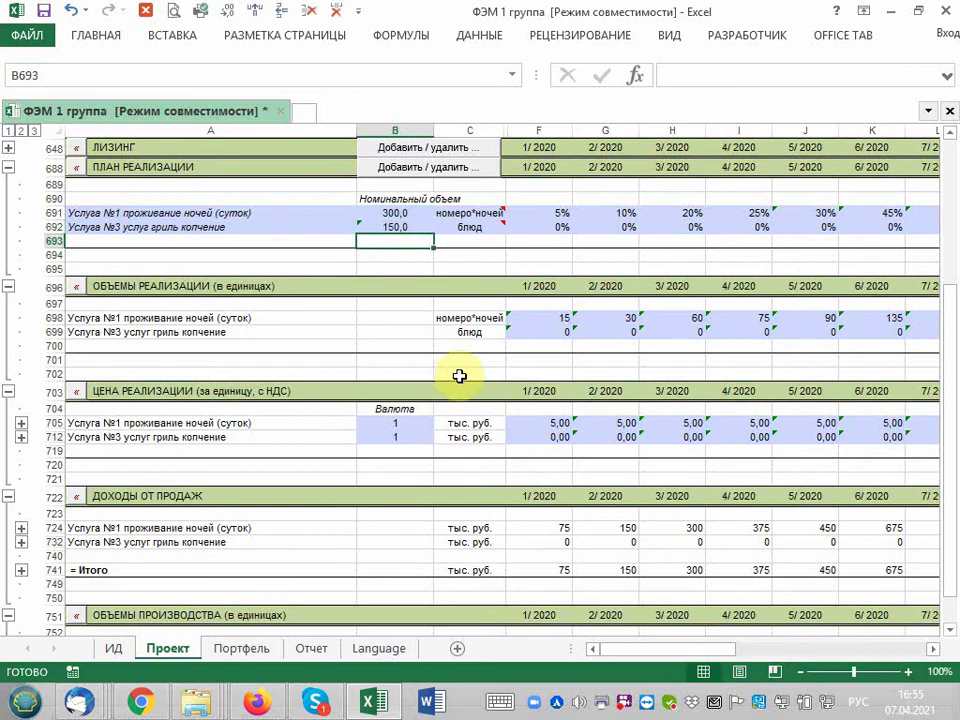
# Add the note '50% проживающих закажут' to grill nominal volume cell B692, removing the author name.
pyautogui.rightClick(399, 229)
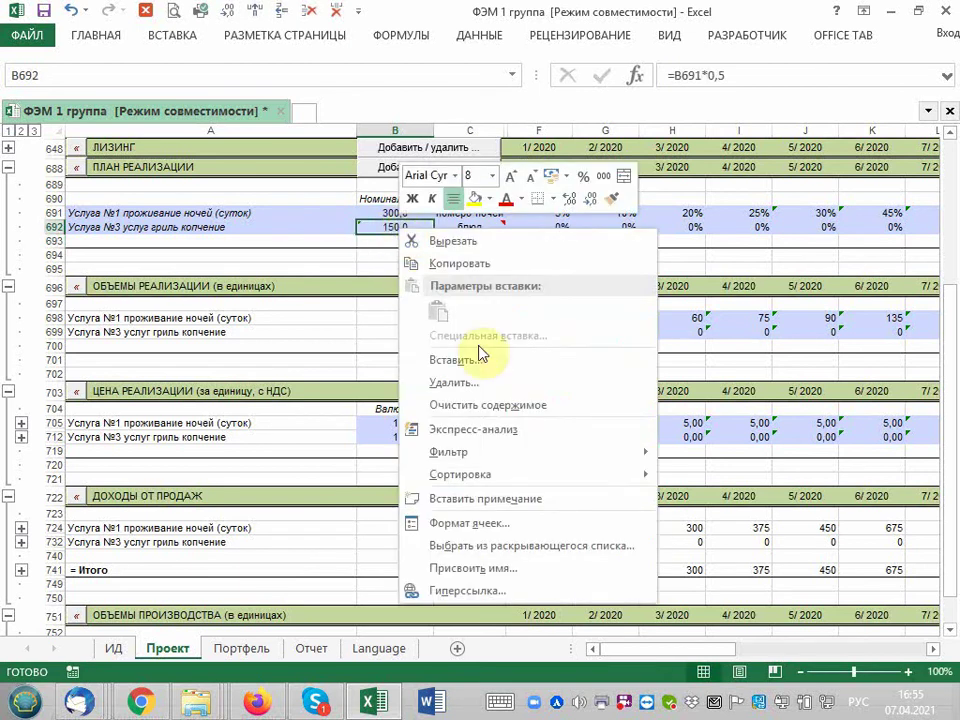
pyautogui.click(491, 505)
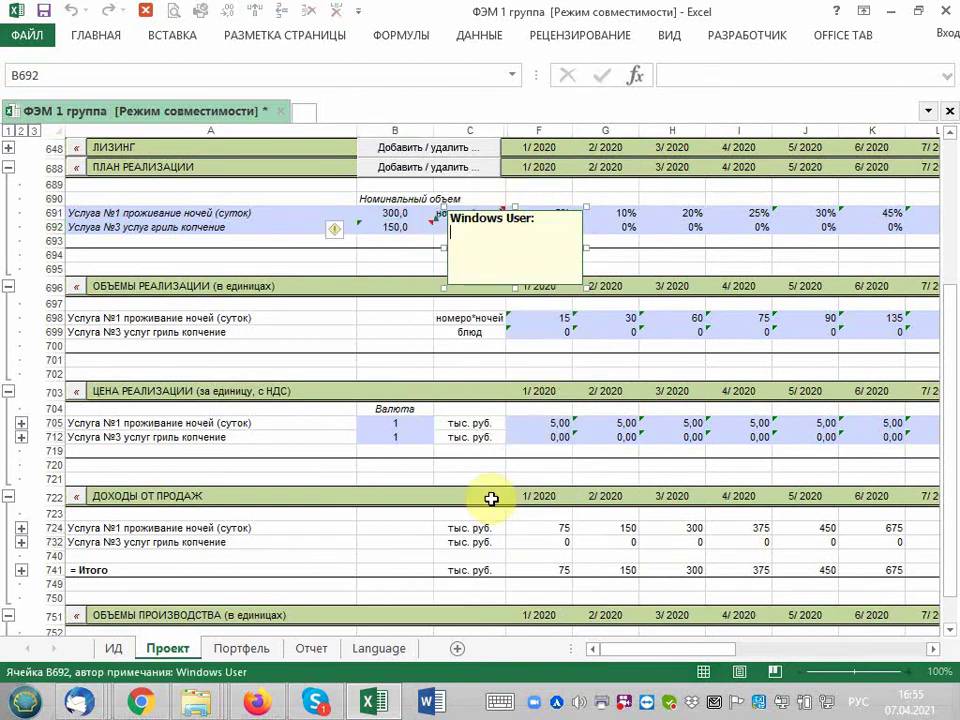
pyautogui.press('BackSpace')
pyautogui.press('BackSpace')
pyautogui.press('BackSpace')
pyautogui.press('BackSpace')
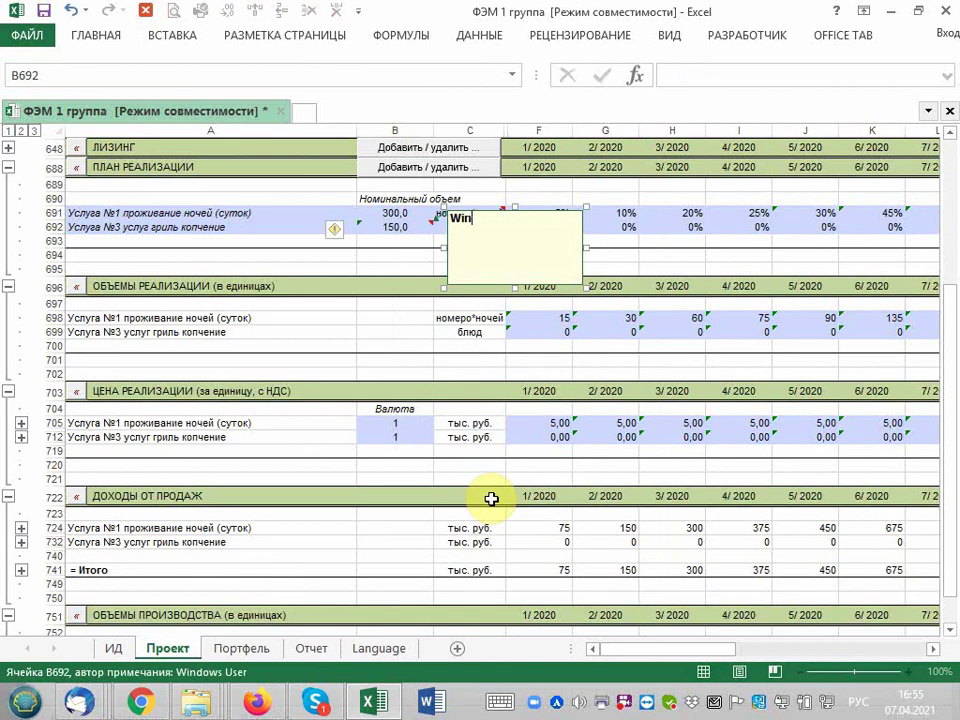
pyautogui.press('BackSpace')
pyautogui.press('BackSpace')
pyautogui.press('BackSpace')
pyautogui.write('50%')
pyautogui.write(' прожи')
pyautogui.write('вающих ')
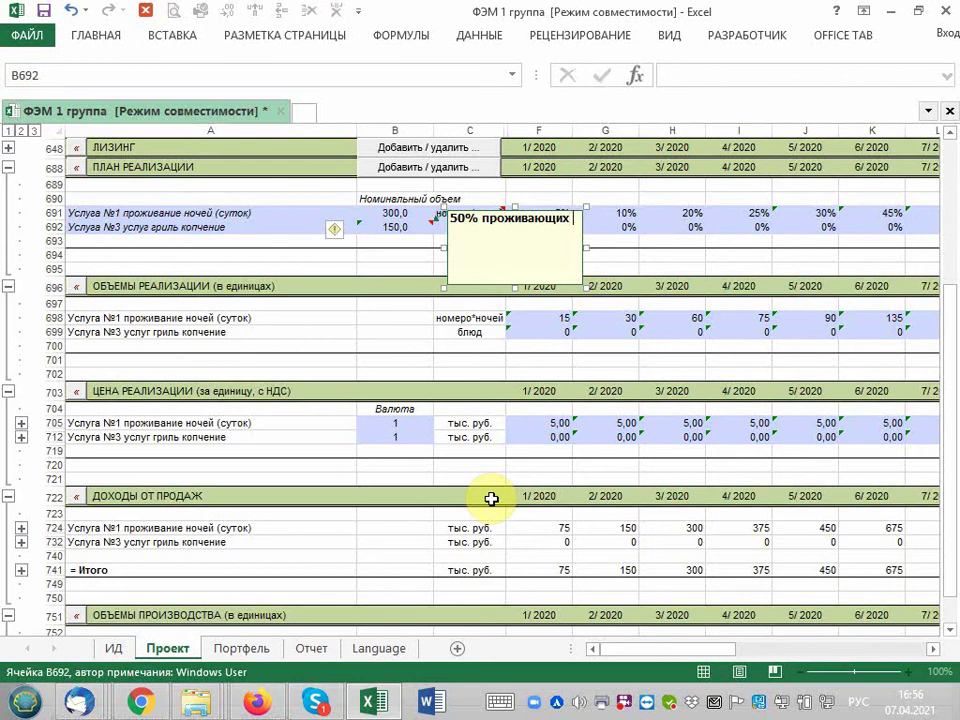
pyautogui.write('закажут')
pyautogui.click(619, 332)
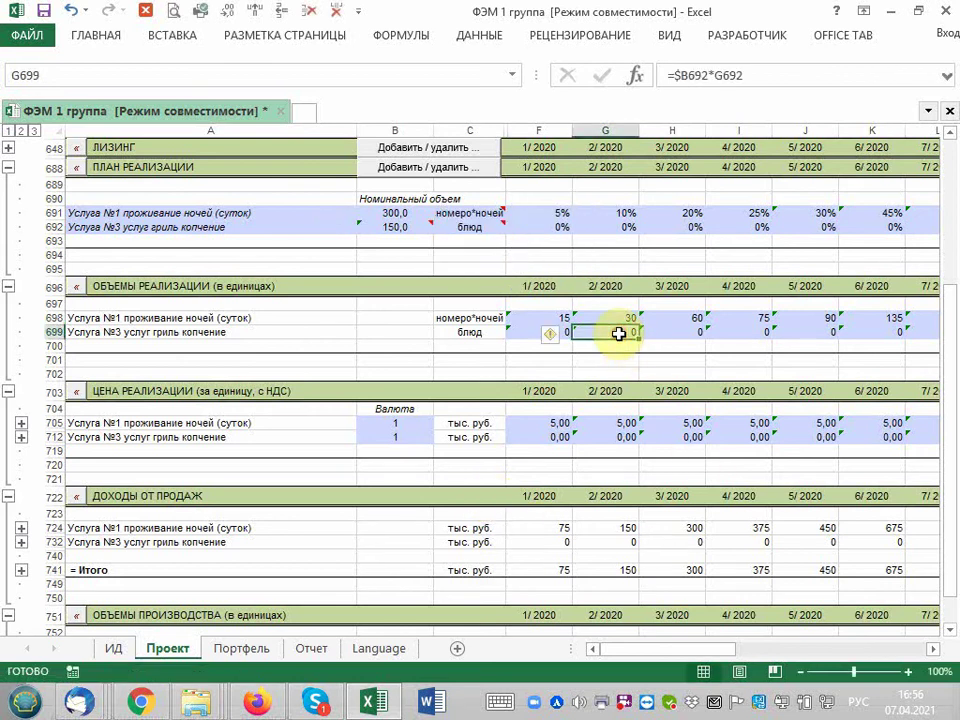
# Enter =F691 in F692 and fill it across row 692 to the last month.
pyautogui.click(556, 228)
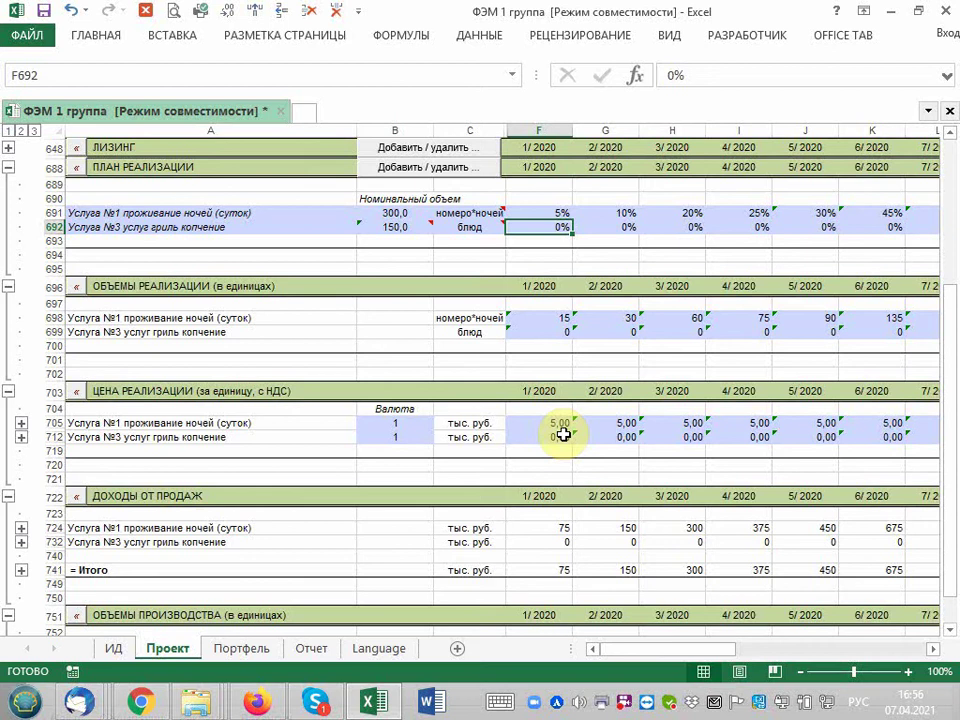
pyautogui.press('Up')
pyautogui.press('Down')
pyautogui.write('=')
pyautogui.press('Up')
pyautogui.press('Return')
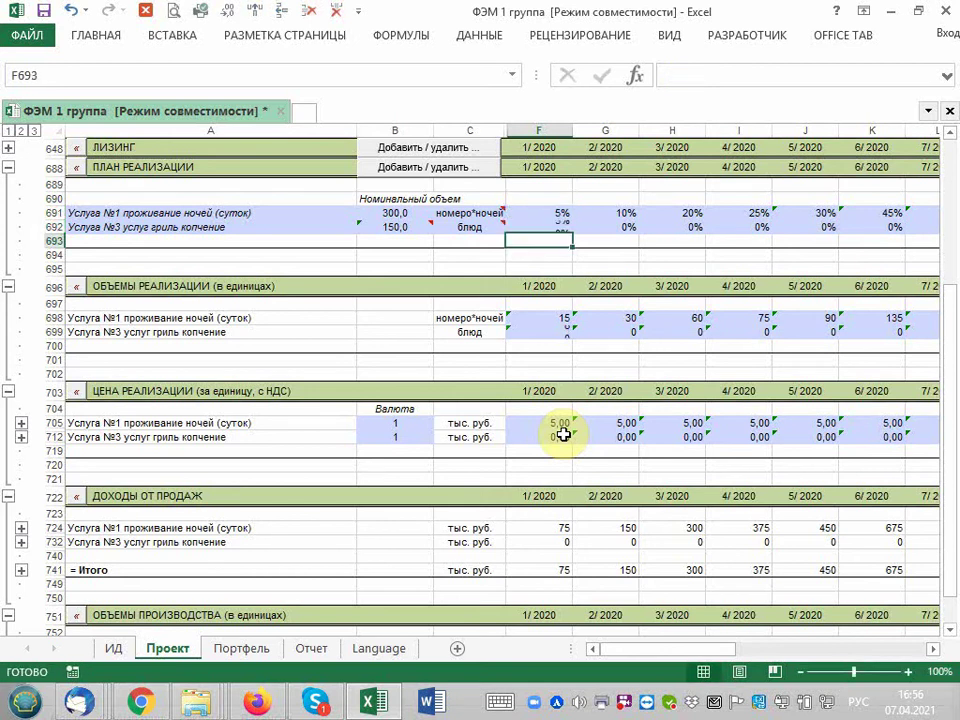
pyautogui.click(568, 231)
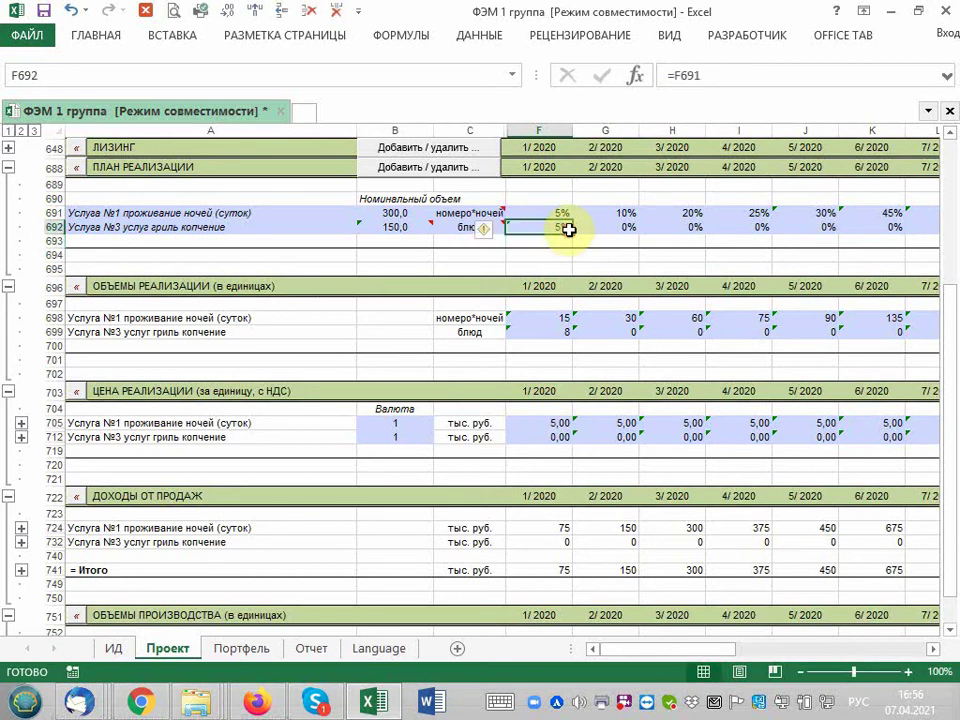
pyautogui.moveTo(570, 233)
pyautogui.mouseDown()
pyautogui.moveTo(891, 243)
pyautogui.moveTo(795, 244)
pyautogui.mouseUp()
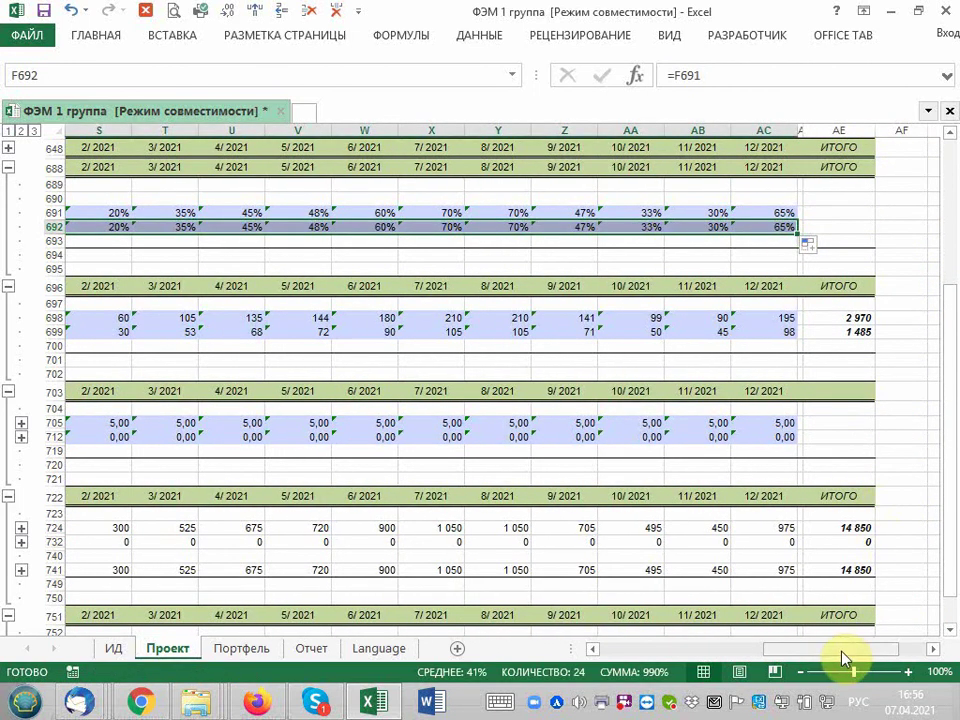
pyautogui.moveTo(846, 650); pyautogui.dragTo(658, 654)
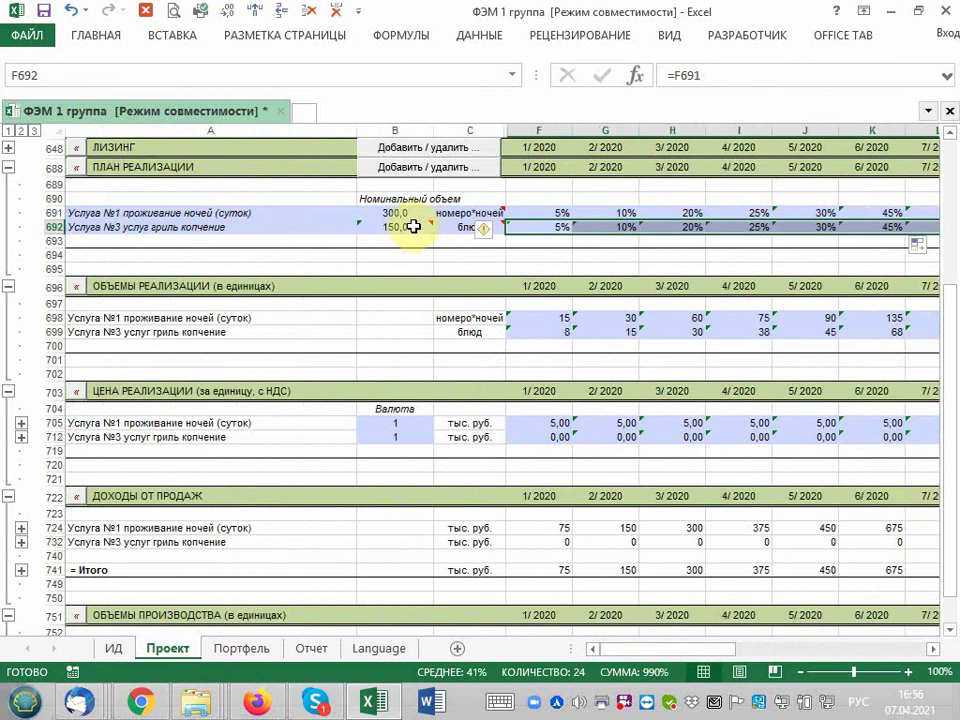
# Try a halved share =F691*0,5 in F692, undo it, and compare volume formulas F699 and F698.
pyautogui.moveTo(409, 227)
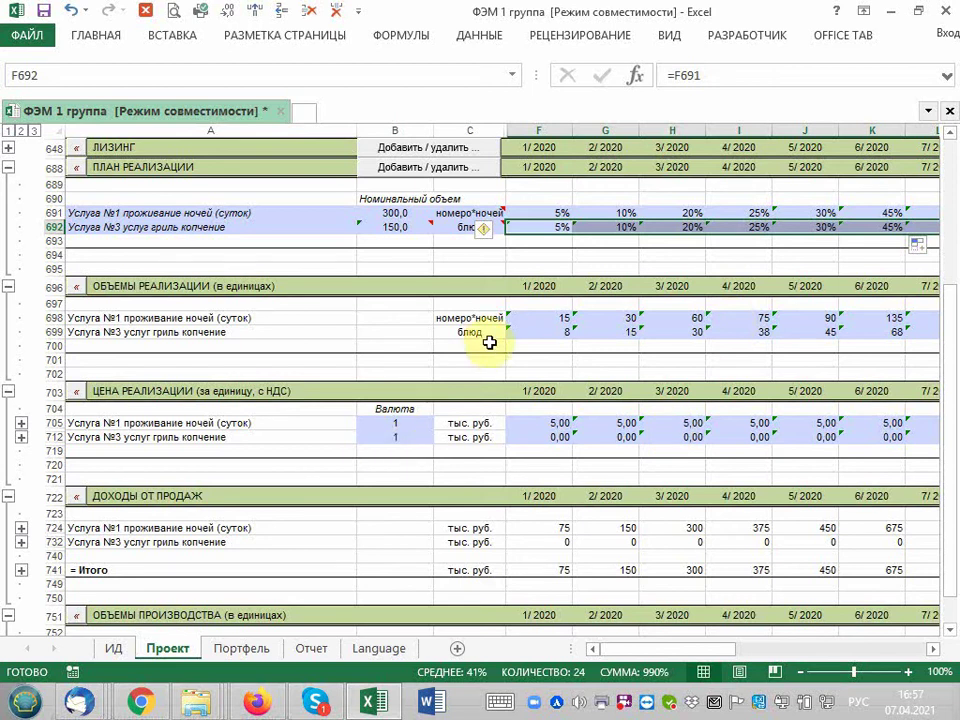
pyautogui.click(561, 228)
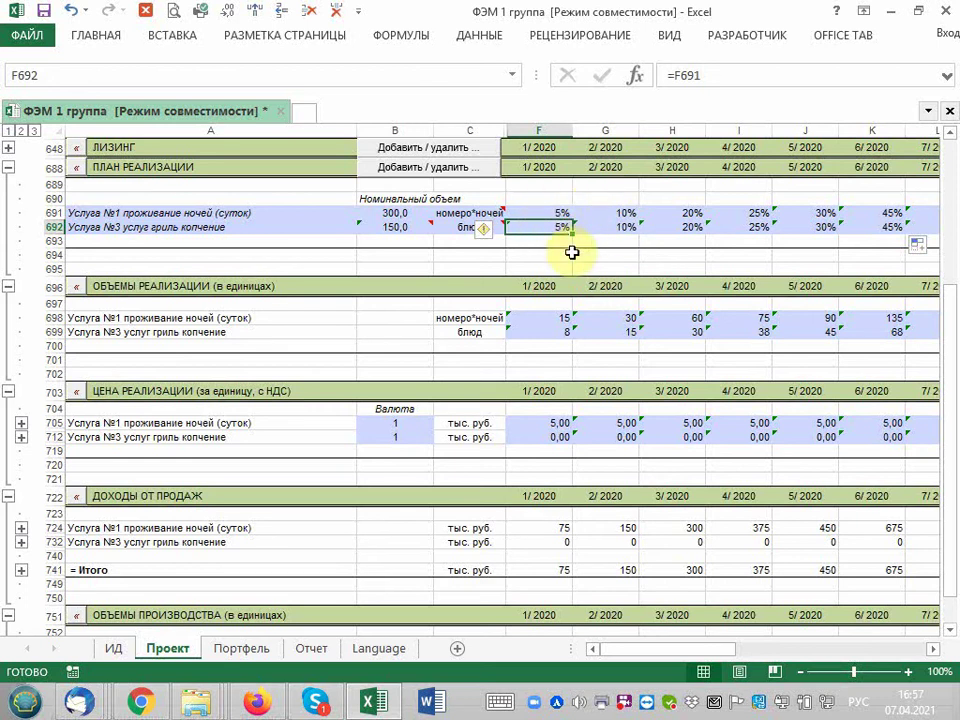
pyautogui.write('=')
pyautogui.press('Up')
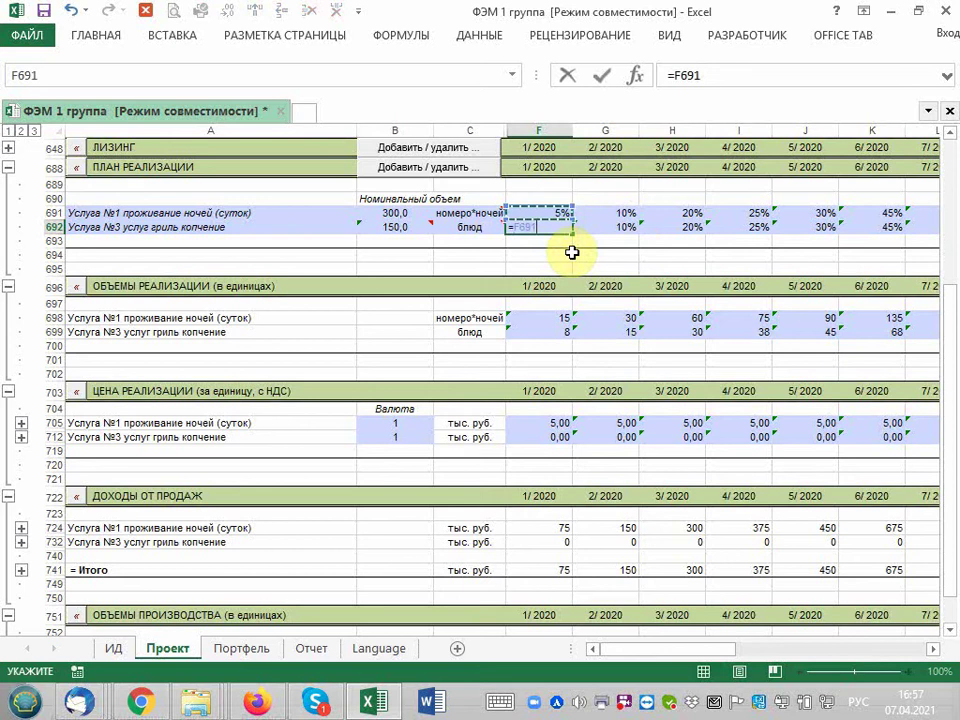
pyautogui.write('0,5')
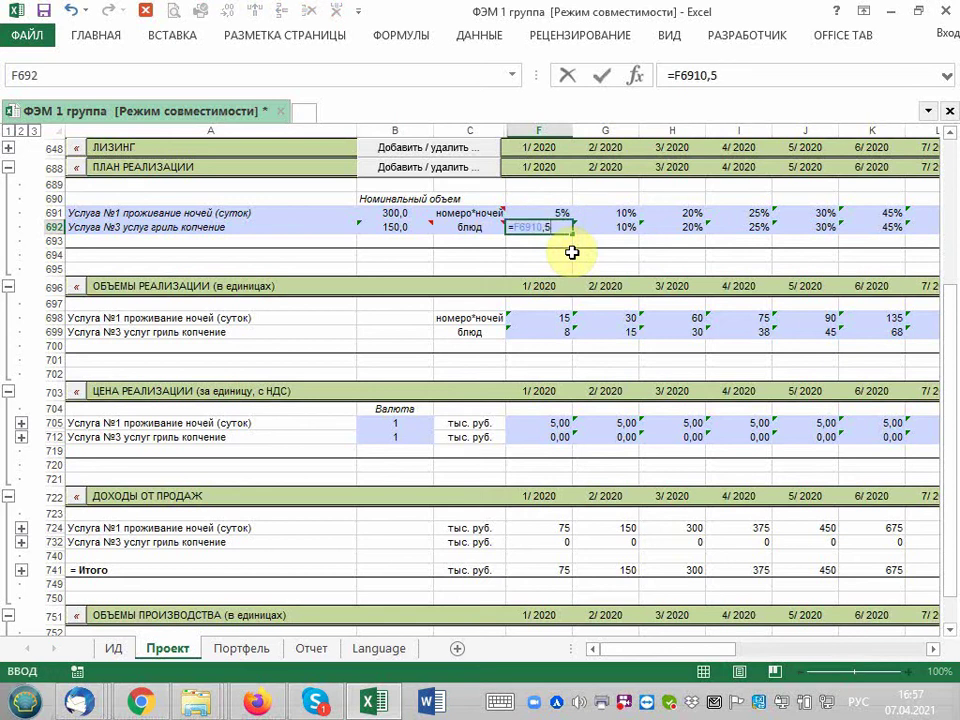
pyautogui.click(702, 77)
pyautogui.write('*')
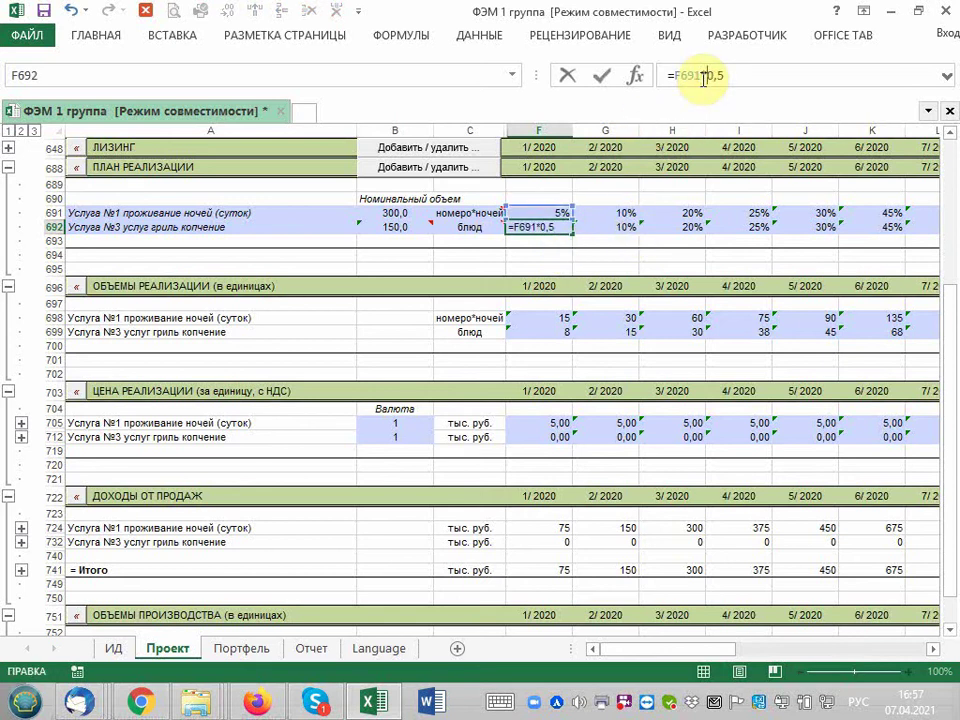
pyautogui.press('Return')
pyautogui.click(555, 225)
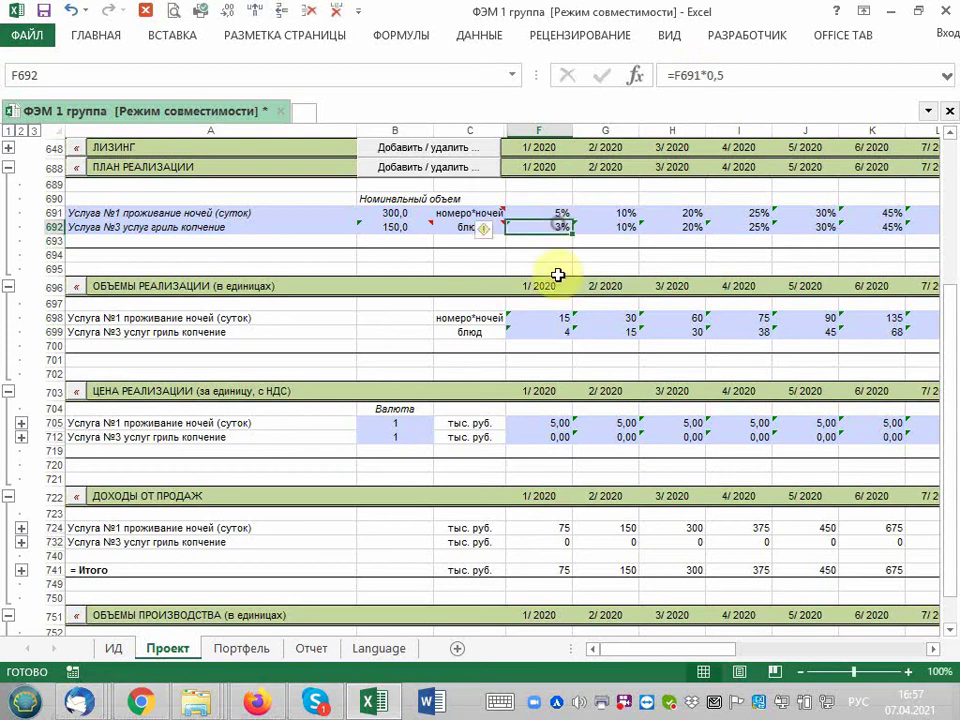
pyautogui.click(73, 10)
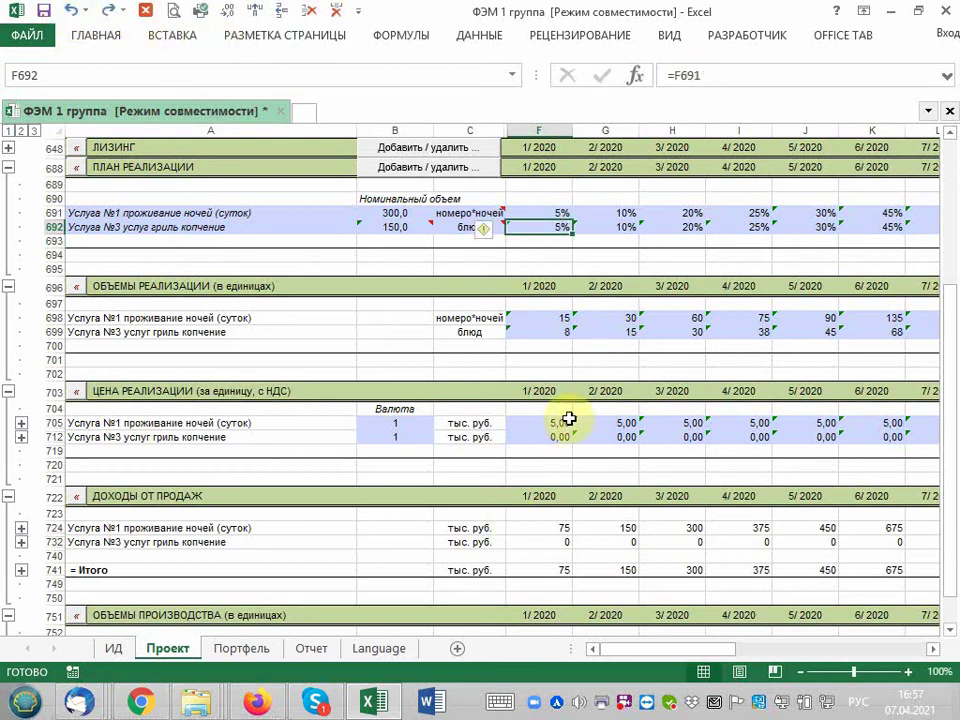
pyautogui.click(556, 336)
pyautogui.click(558, 318)
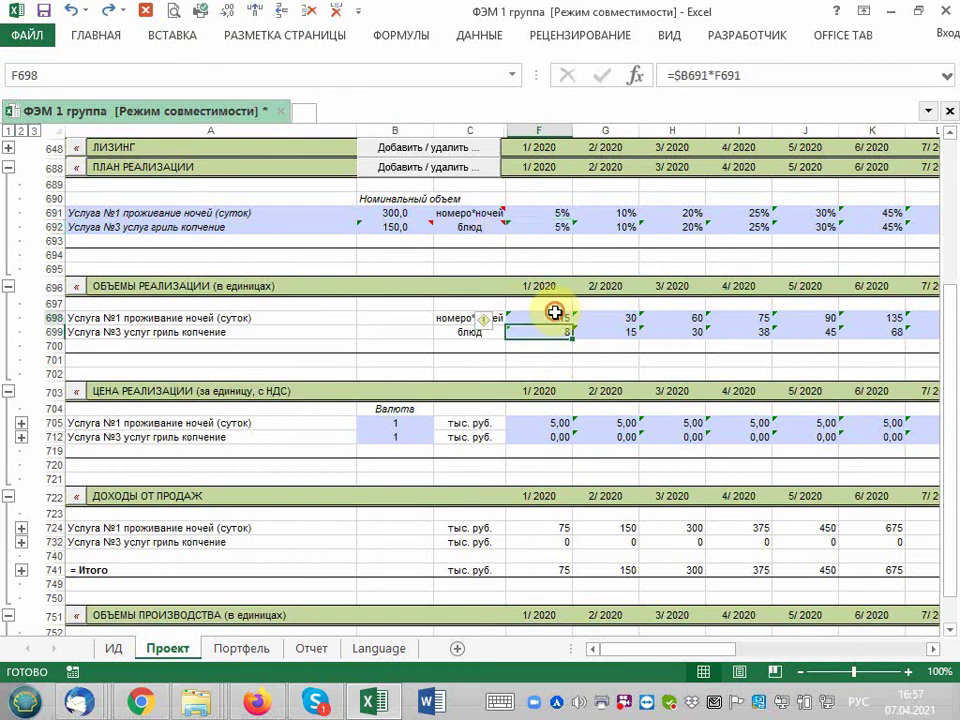
pyautogui.click(561, 330)
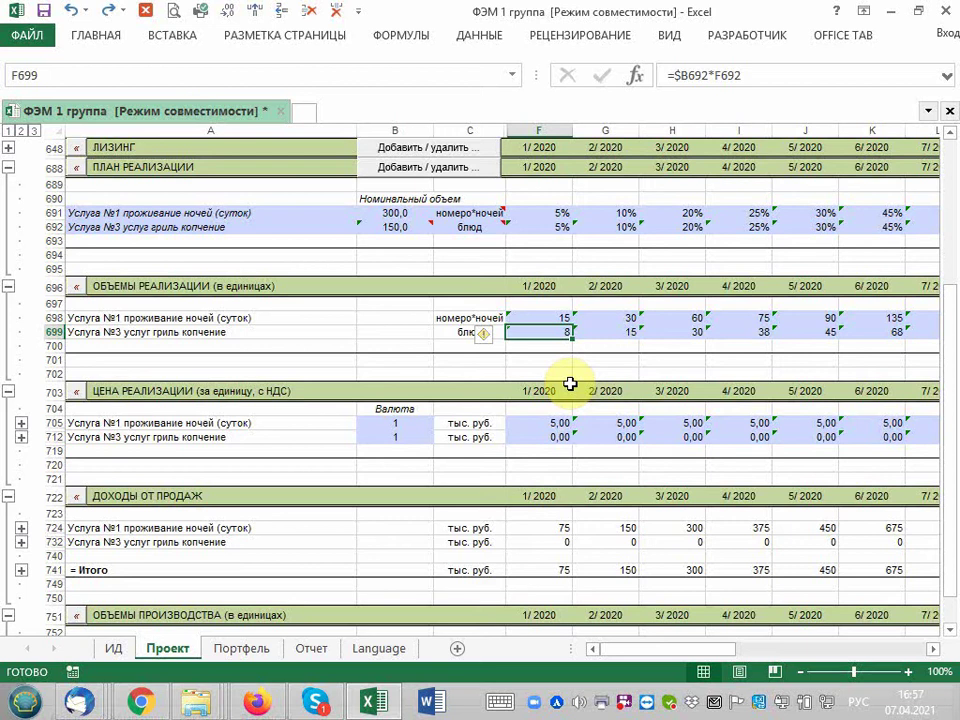
pyautogui.click(550, 436)
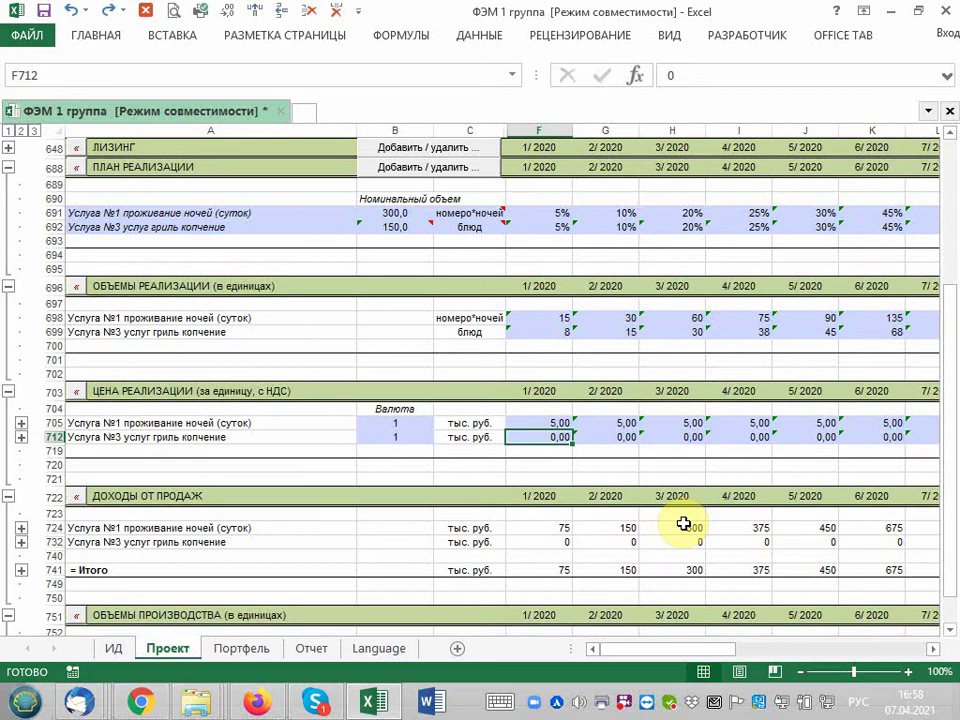
# Set the grill price in F712 to 1,5, then correct it to 1 thousand roubles per dish.
pyautogui.moveTo(926, 544)
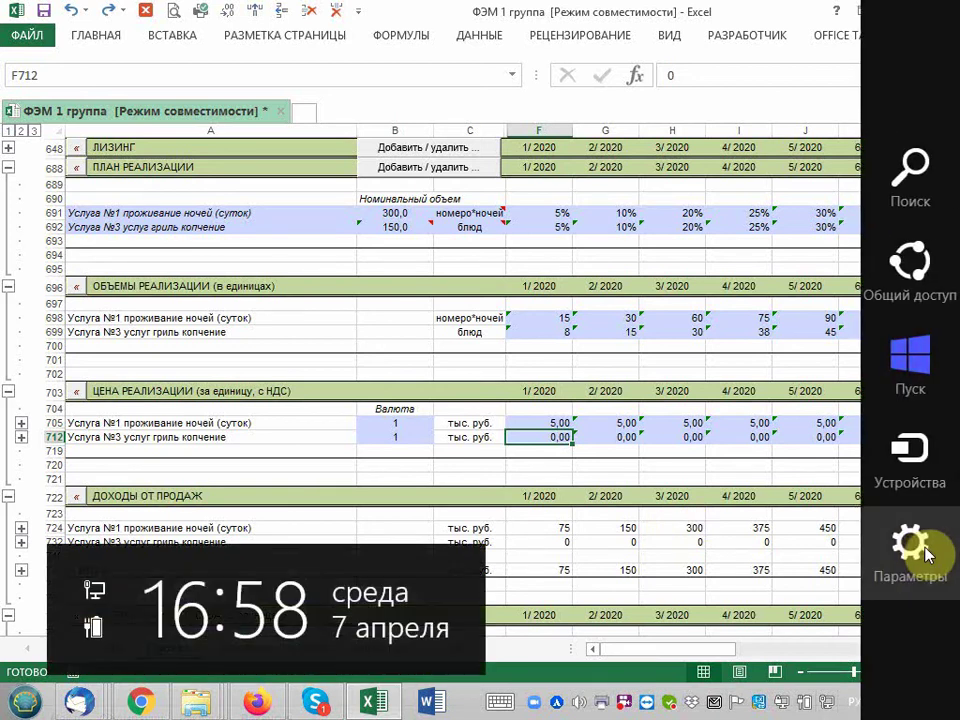
pyautogui.write('1,5')
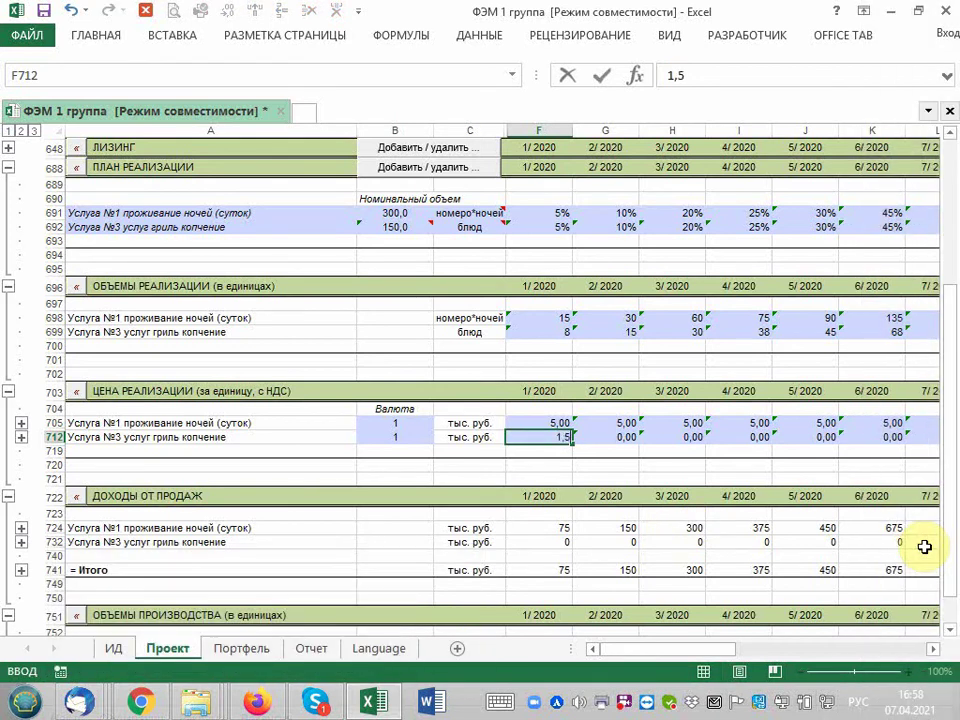
pyautogui.press('Return')
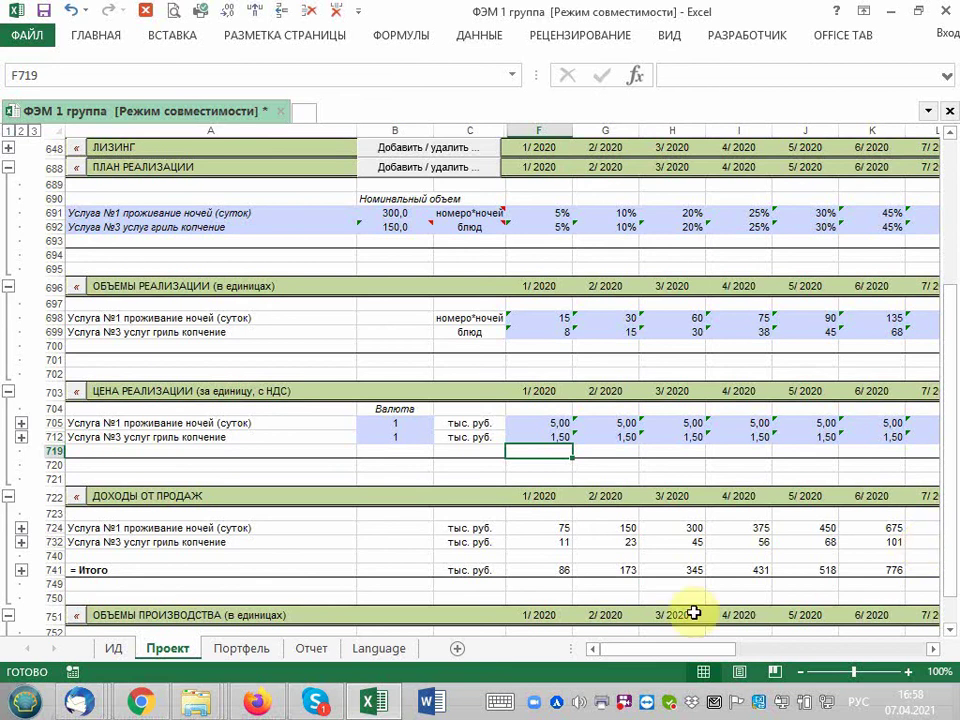
pyautogui.click(554, 437)
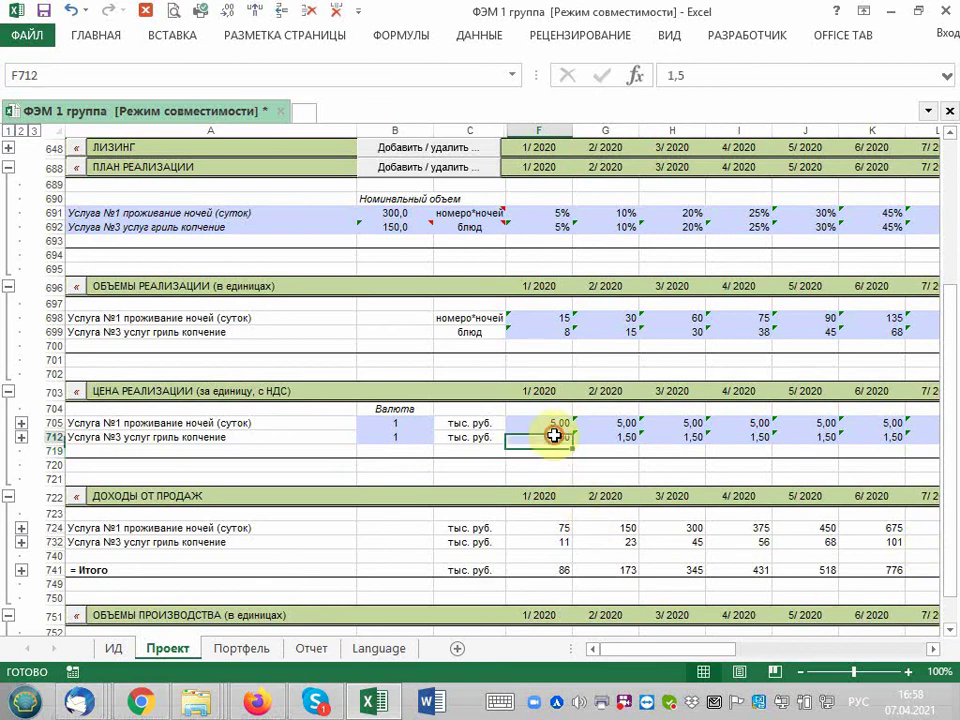
pyautogui.write('1')
pyautogui.press('Return')
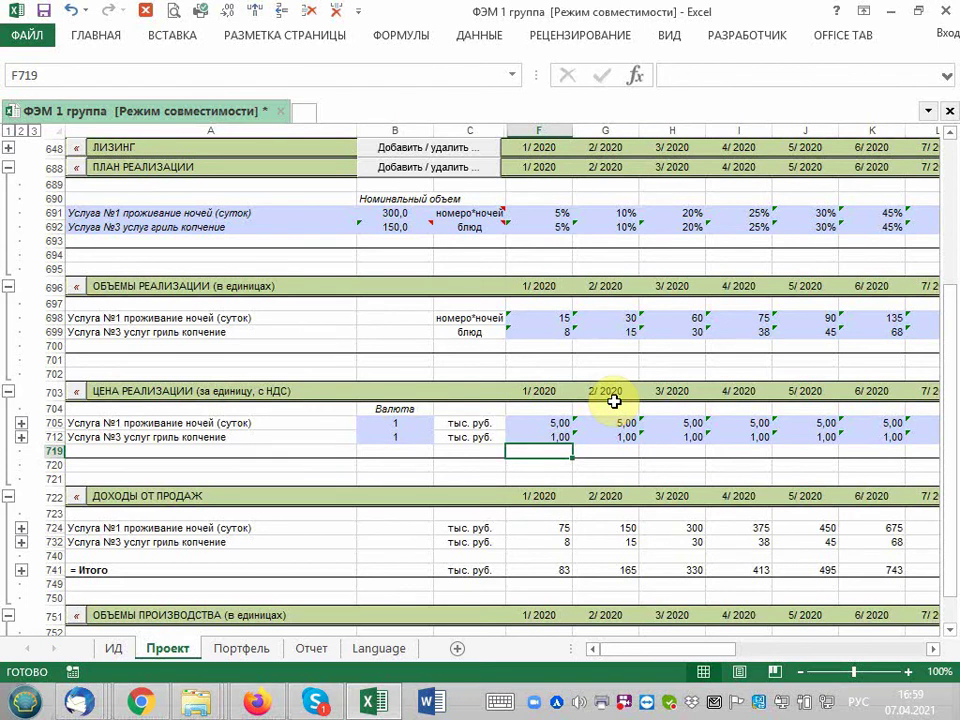
# Scroll down to the ОБЪЕМЫ ПРОИЗВОДСТВА section at row 751, collapse it and expand it again.
pyautogui.scroll(-2, 614, 401)
pyautogui.scroll(-1, 614, 401)
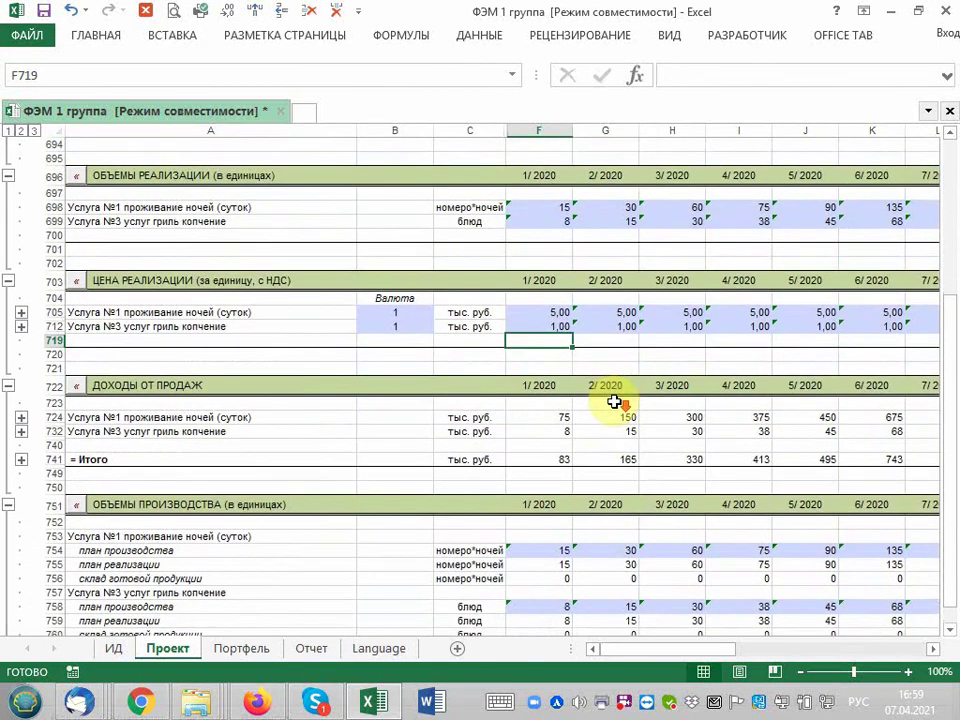
pyautogui.scroll(-1, 614, 401)
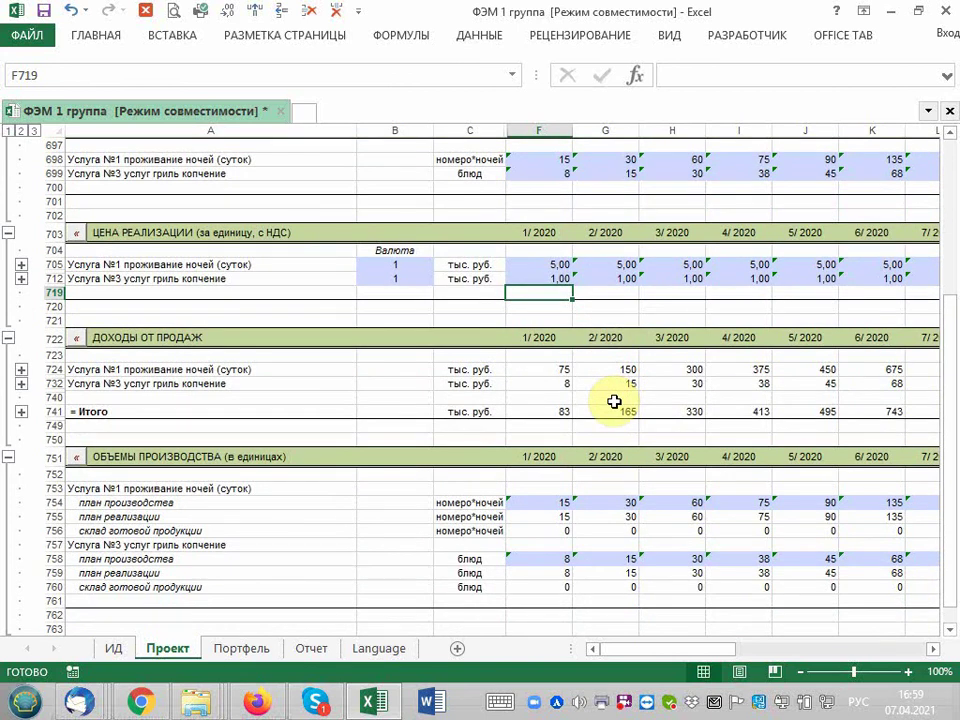
pyautogui.scroll(-3, 606, 428)
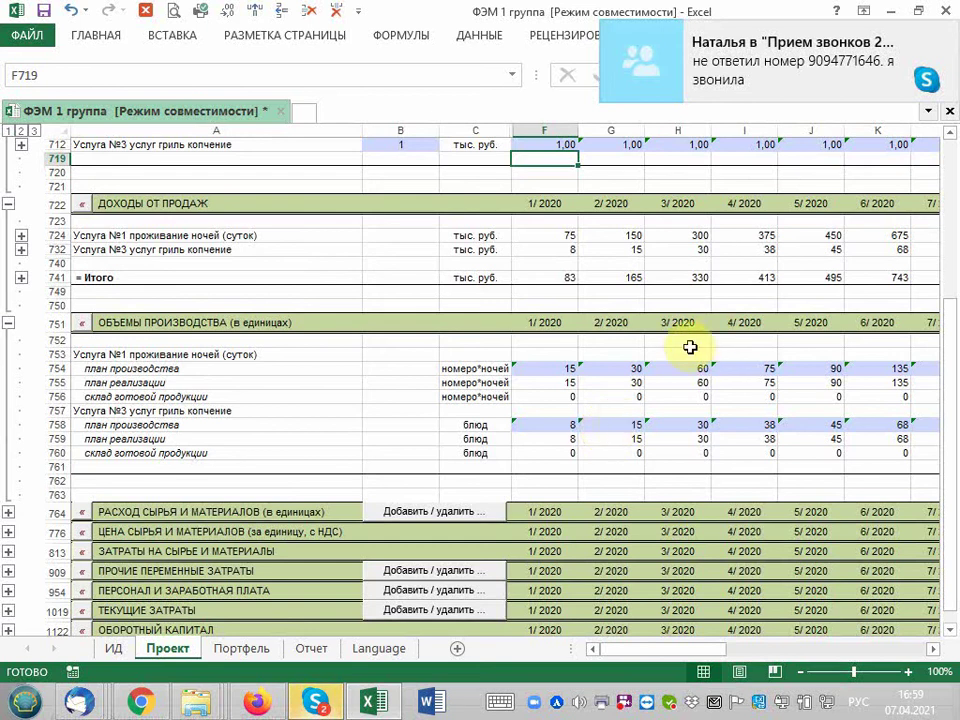
pyautogui.click(8, 323)
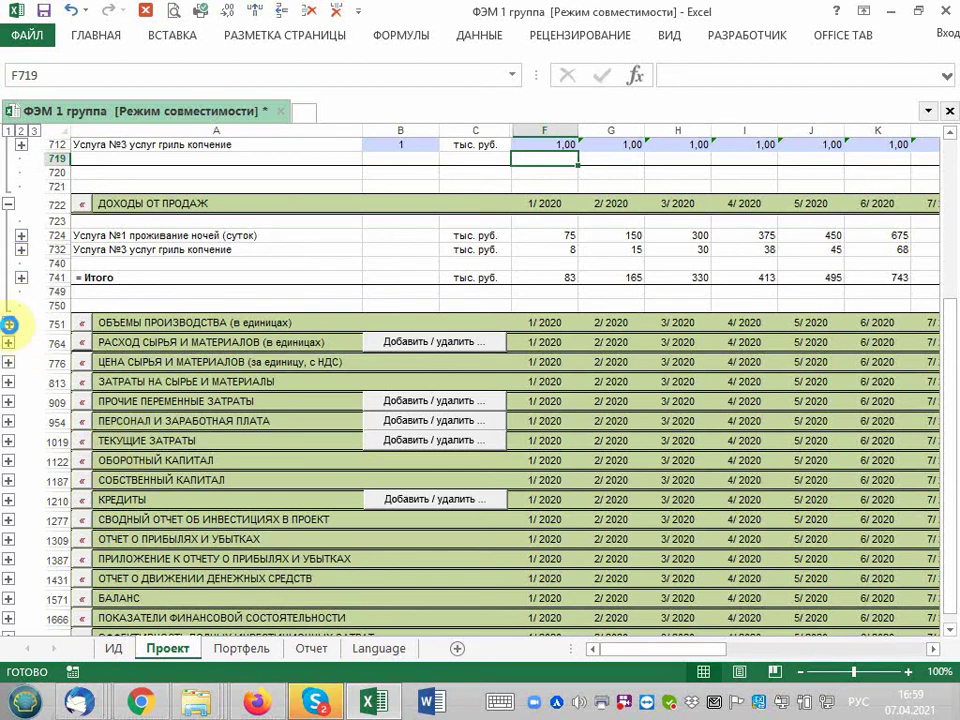
pyautogui.click(8, 323)
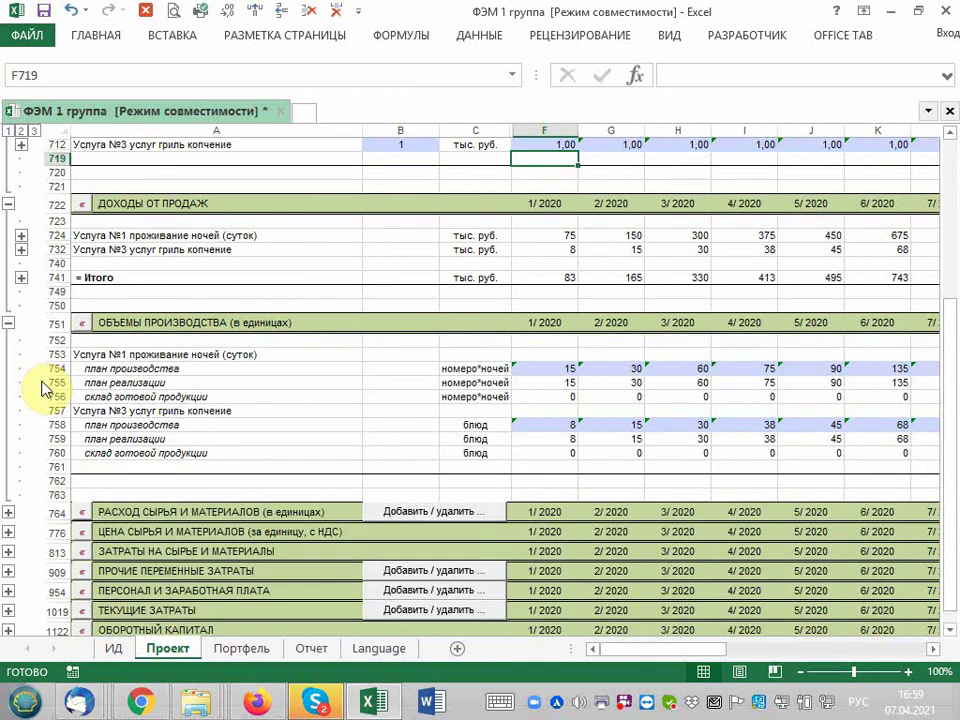
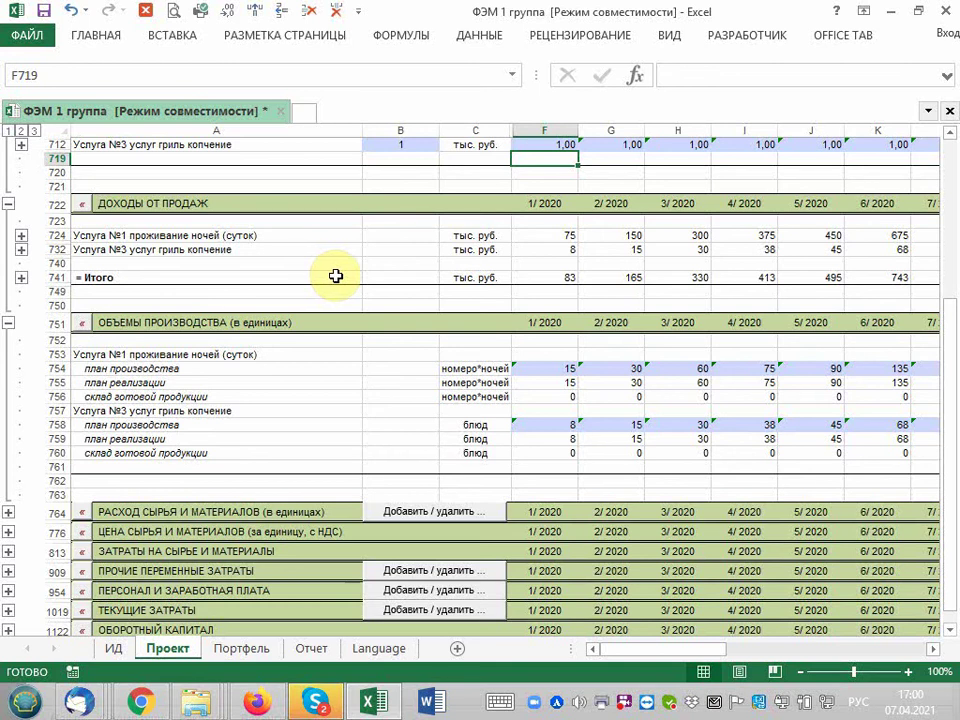
# Collapse production volumes, expand raw-material consumption, and inspect both services' Сырье rows.
pyautogui.click(8, 323)
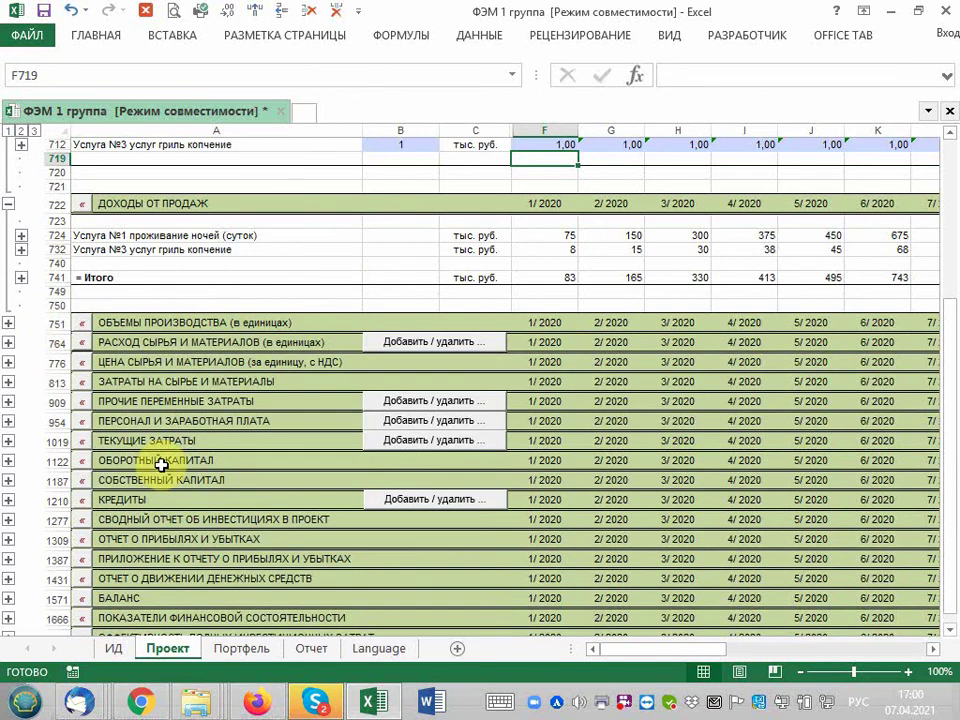
pyautogui.click(8, 342)
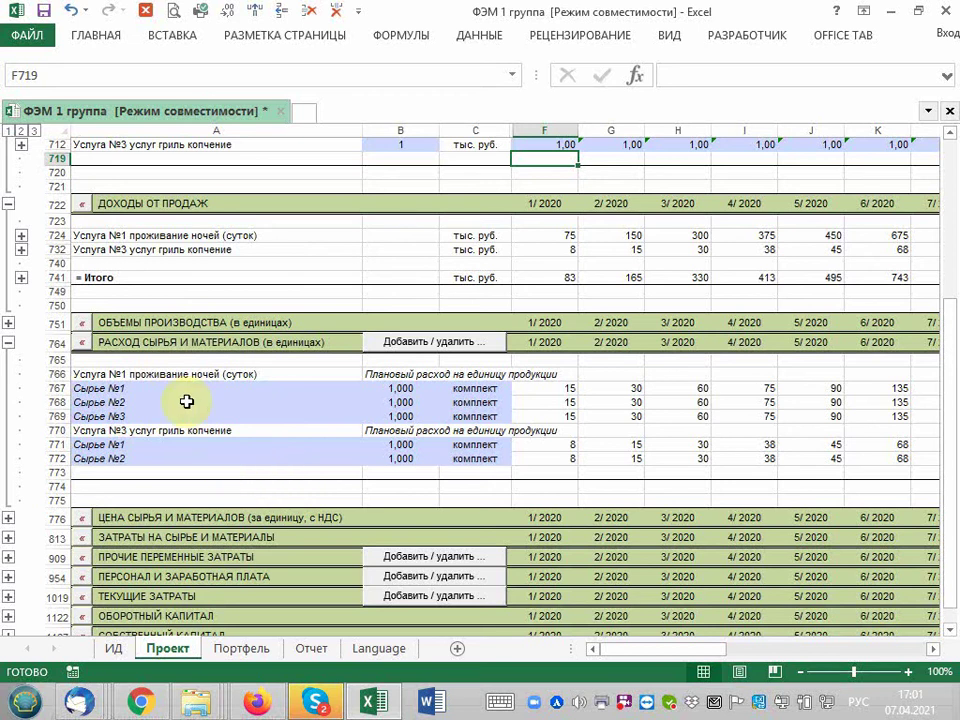
pyautogui.click(168, 446)
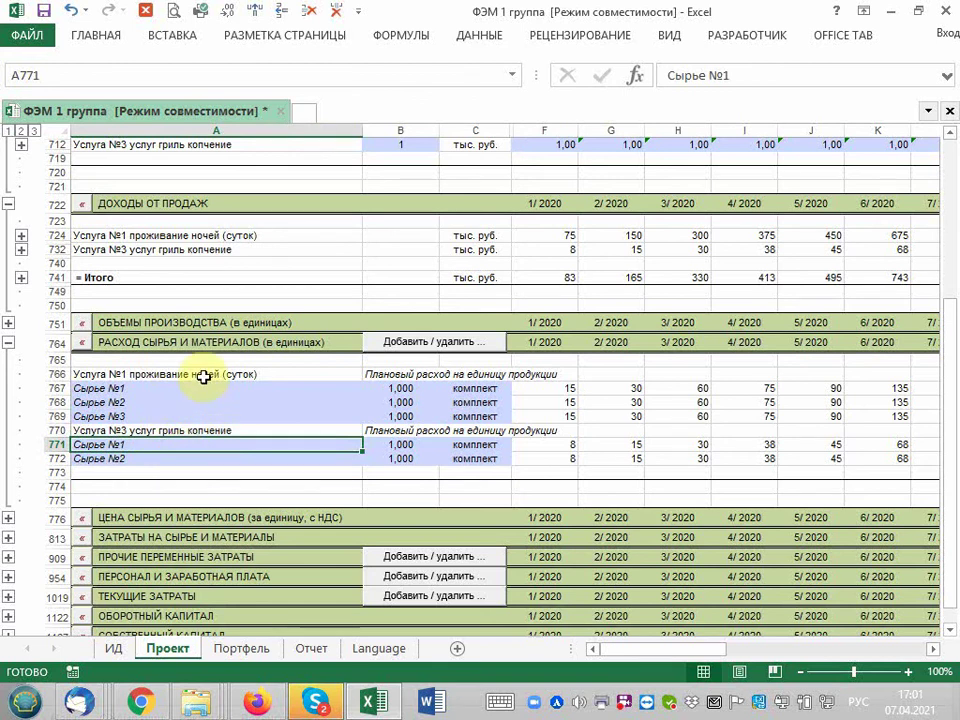
pyautogui.click(203, 376)
pyautogui.click(214, 430)
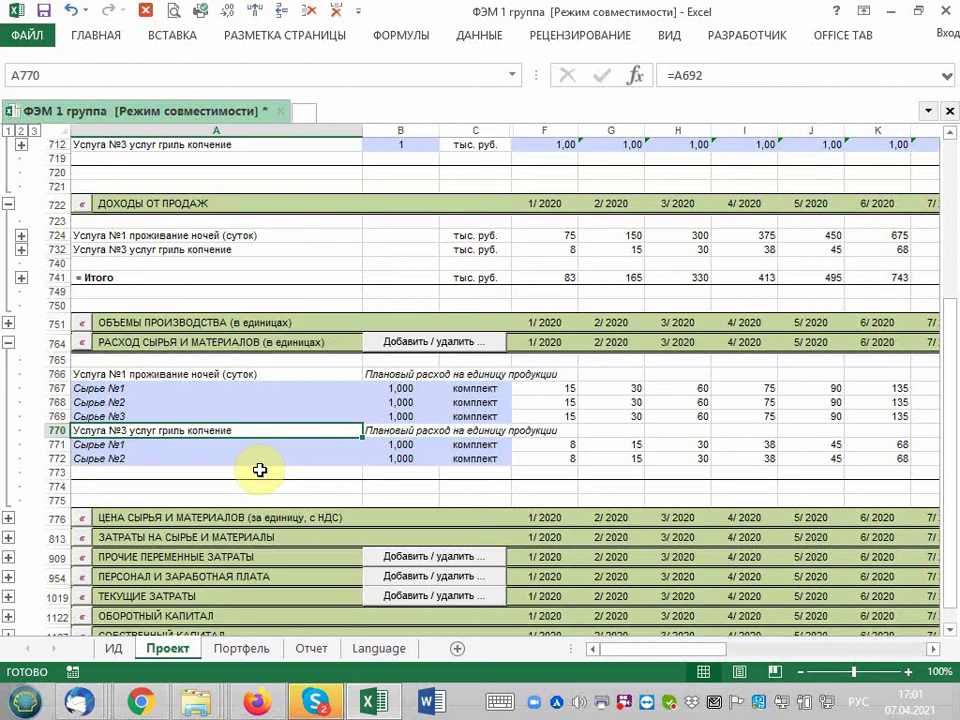
pyautogui.scroll(4, 176, 240)
pyautogui.scroll(1, 176, 240)
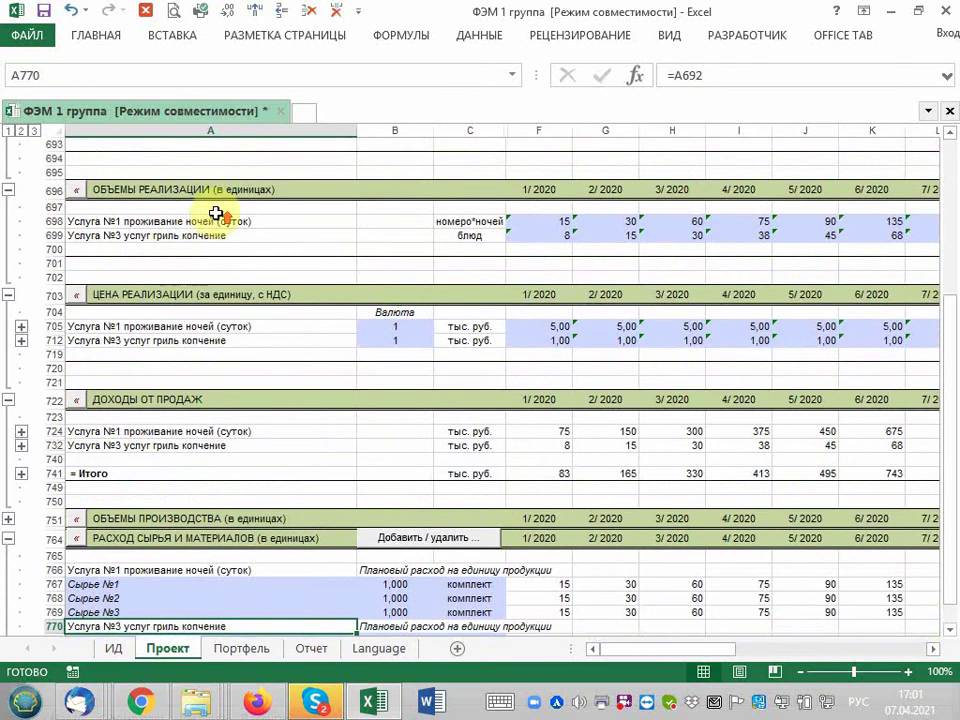
pyautogui.scroll(2, 214, 210)
pyautogui.moveTo(193, 234)
pyautogui.mouseDown()
pyautogui.moveTo(198, 252)
pyautogui.moveTo(210, 240)
pyautogui.mouseUp()
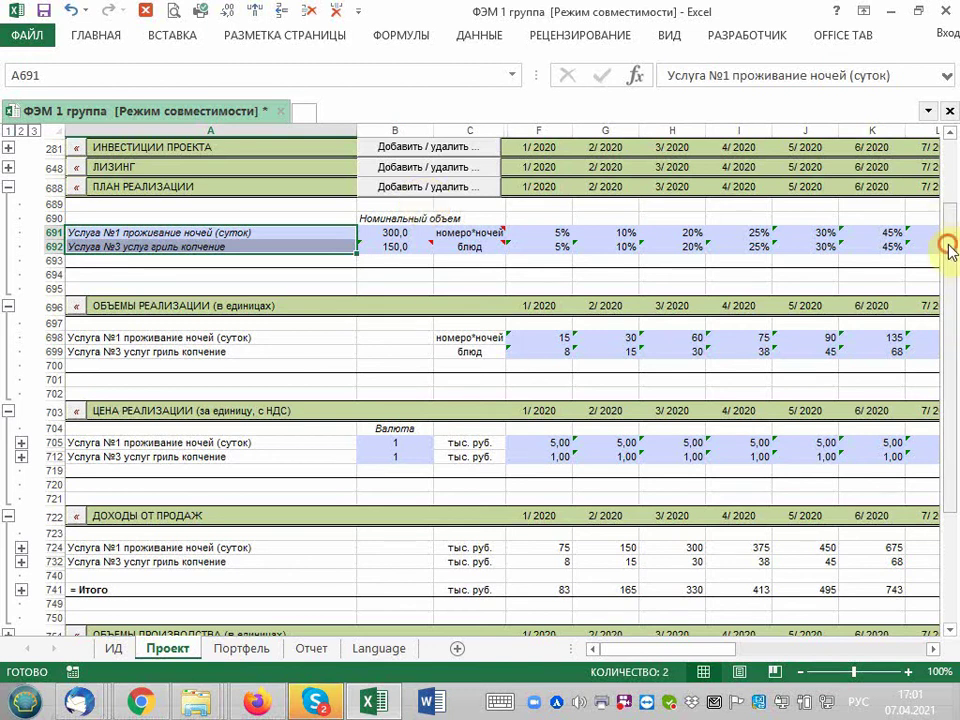
pyautogui.moveTo(947, 244); pyautogui.dragTo(953, 470)
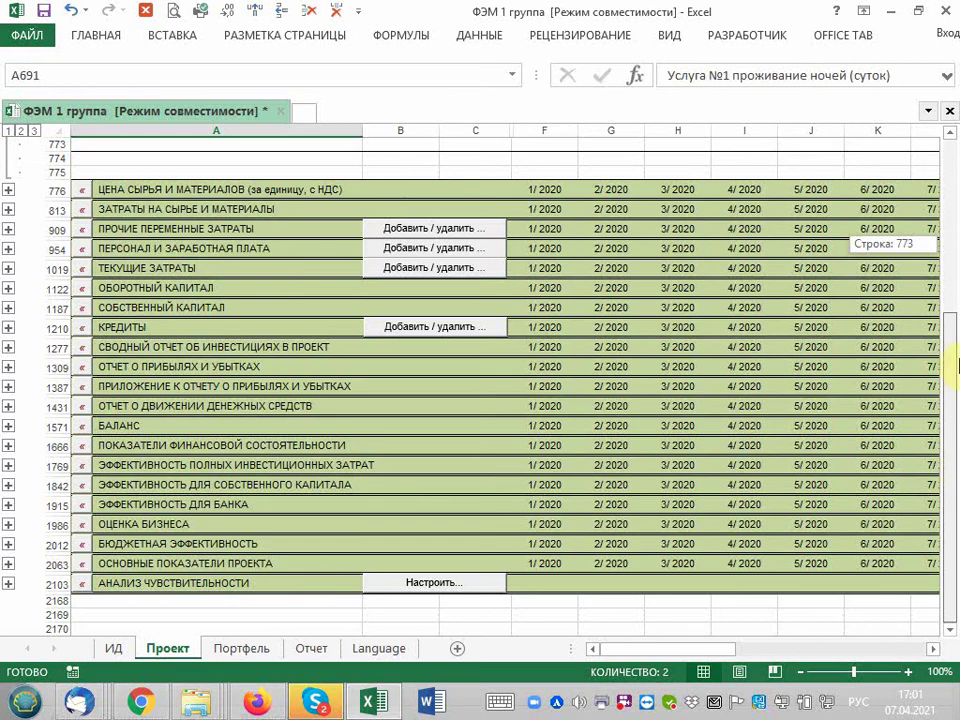
pyautogui.moveTo(955, 470); pyautogui.dragTo(955, 300)
pyautogui.moveTo(470, 385)
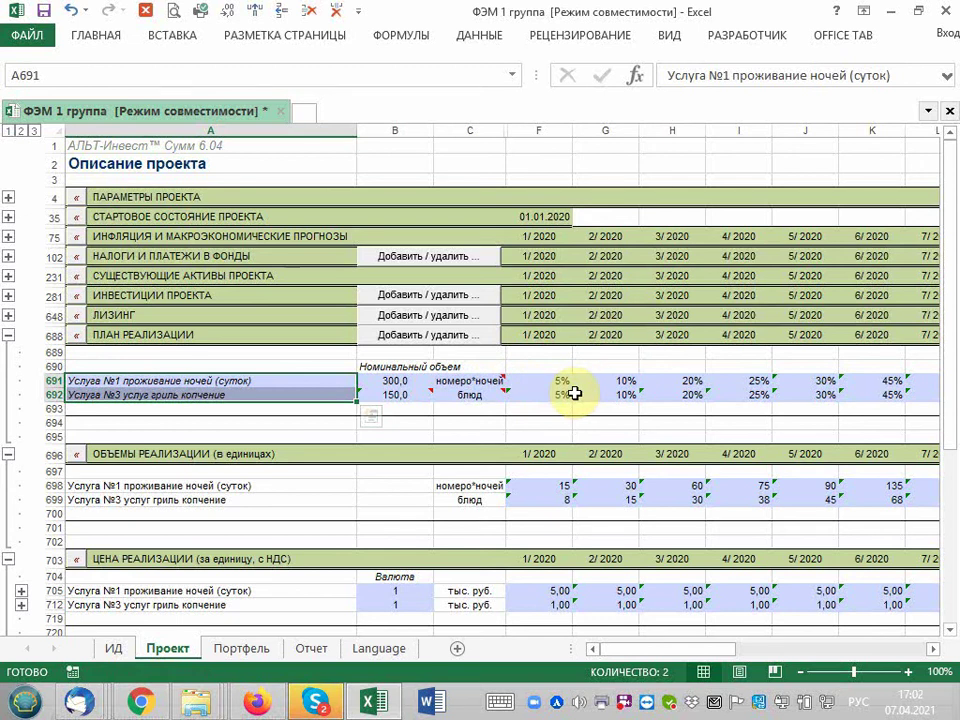
pyautogui.moveTo(720, 648); pyautogui.dragTo(918, 652)
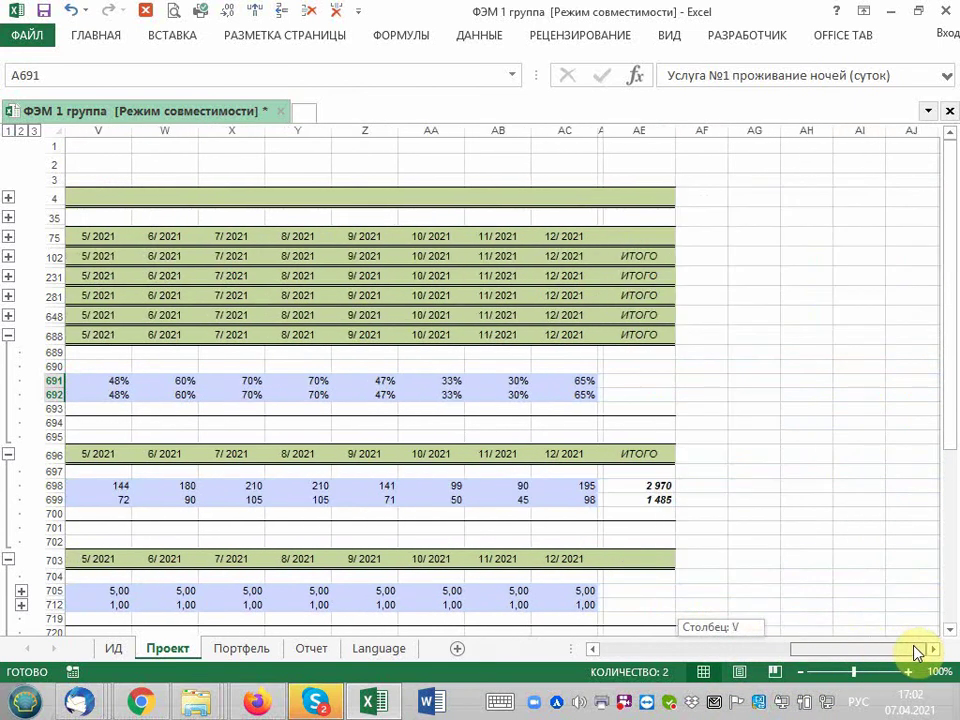
pyautogui.moveTo(918, 652); pyautogui.dragTo(450, 653)
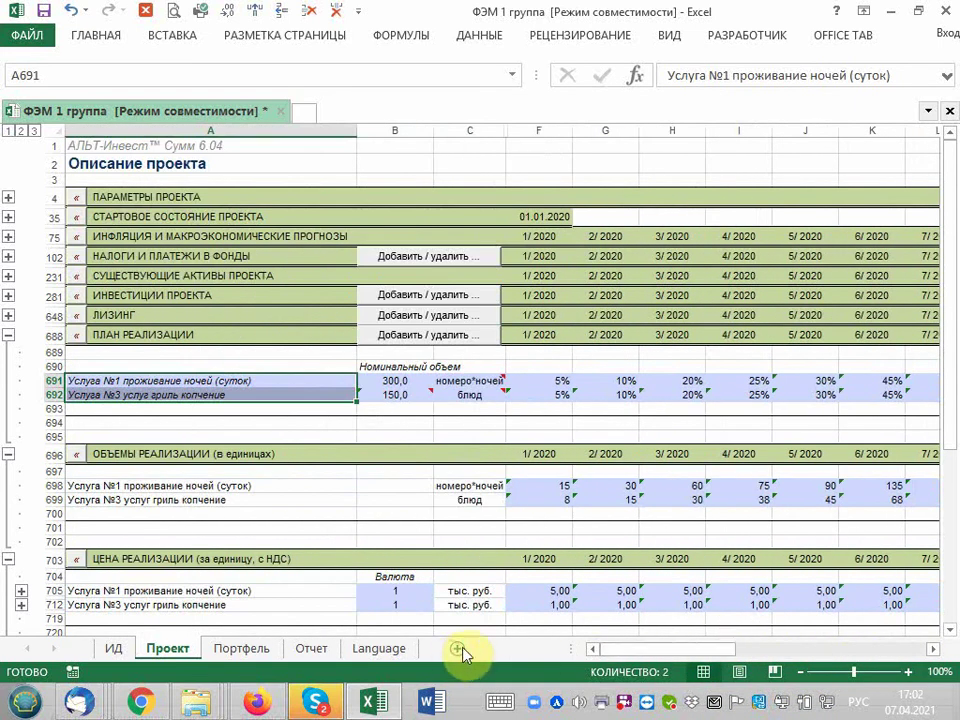
pyautogui.click(557, 377)
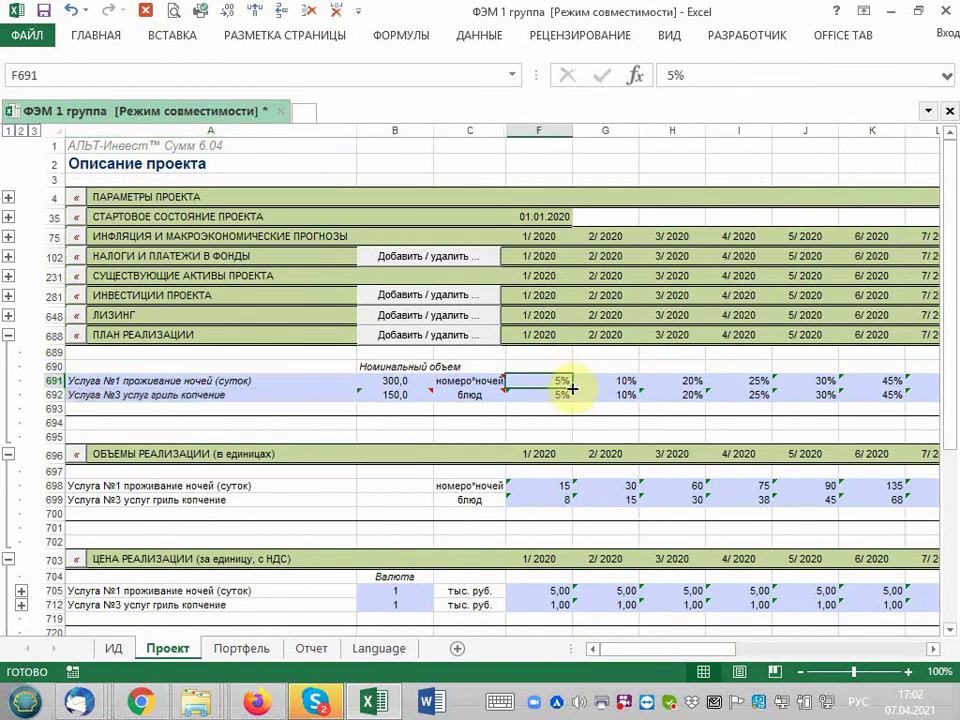
pyautogui.moveTo(573, 388); pyautogui.dragTo(574, 399)
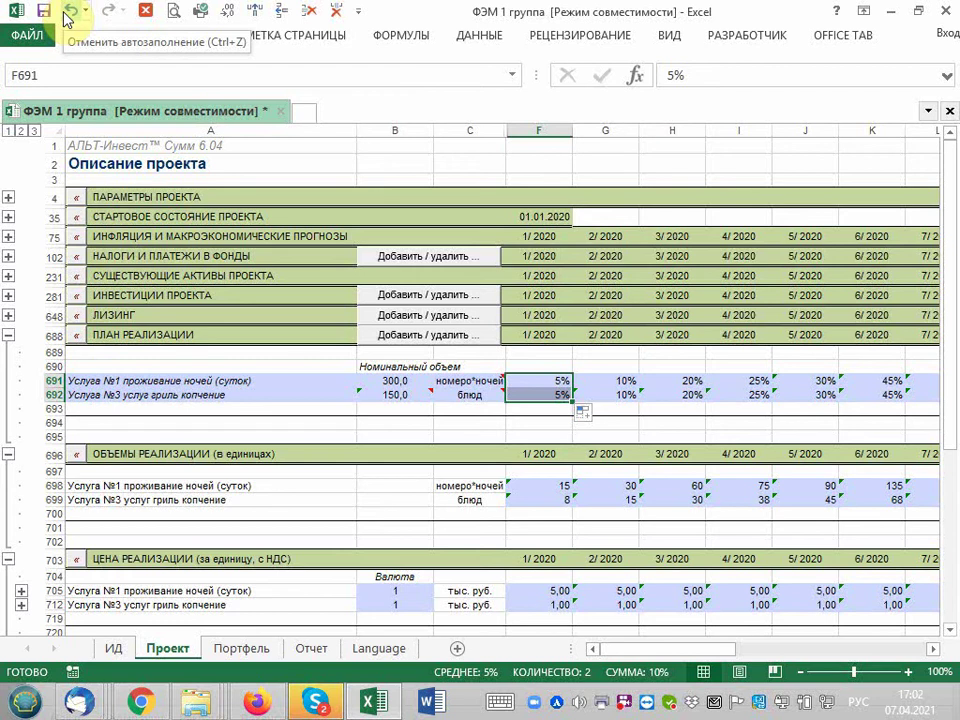
pyautogui.click(68, 13)
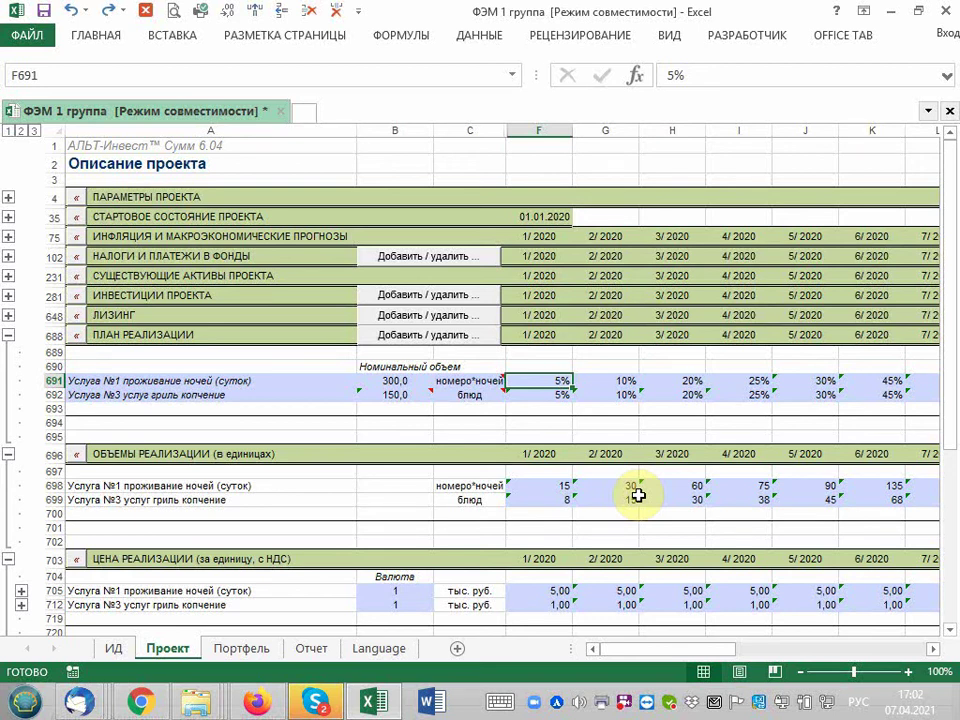
pyautogui.scroll(-2, 566, 463)
pyautogui.scroll(-2, 566, 463)
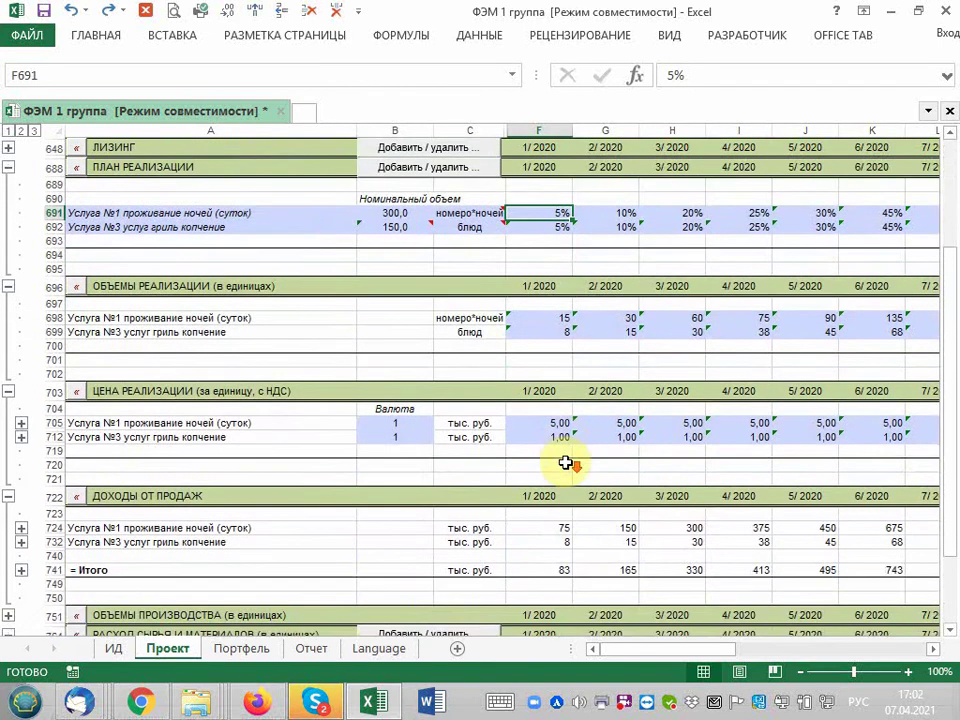
pyautogui.scroll(-1, 566, 463)
pyautogui.scroll(-4, 566, 463)
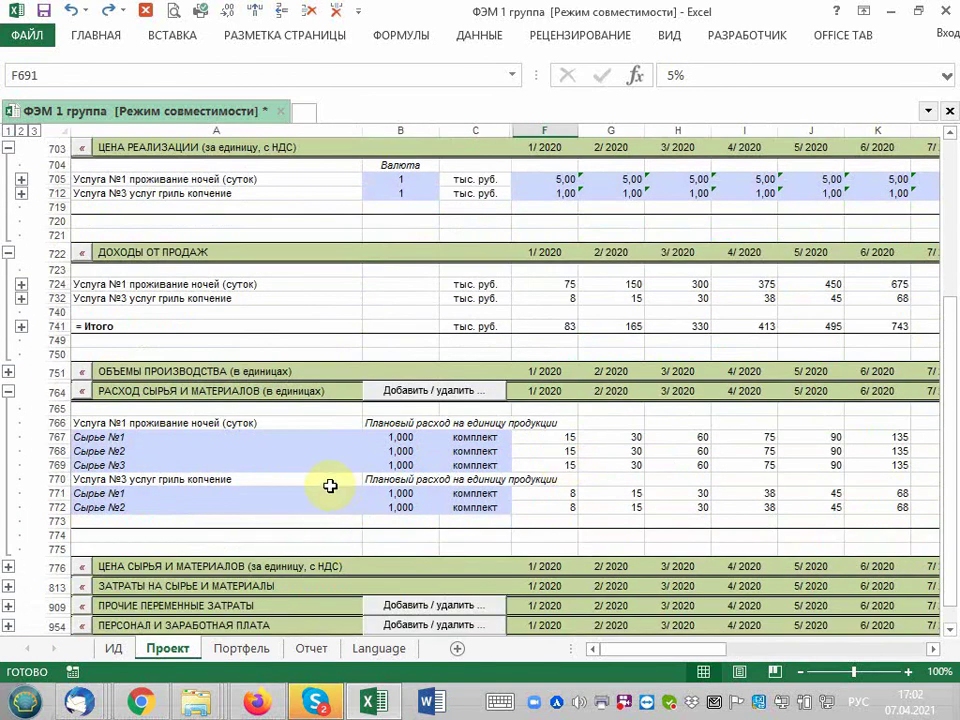
pyautogui.click(159, 494)
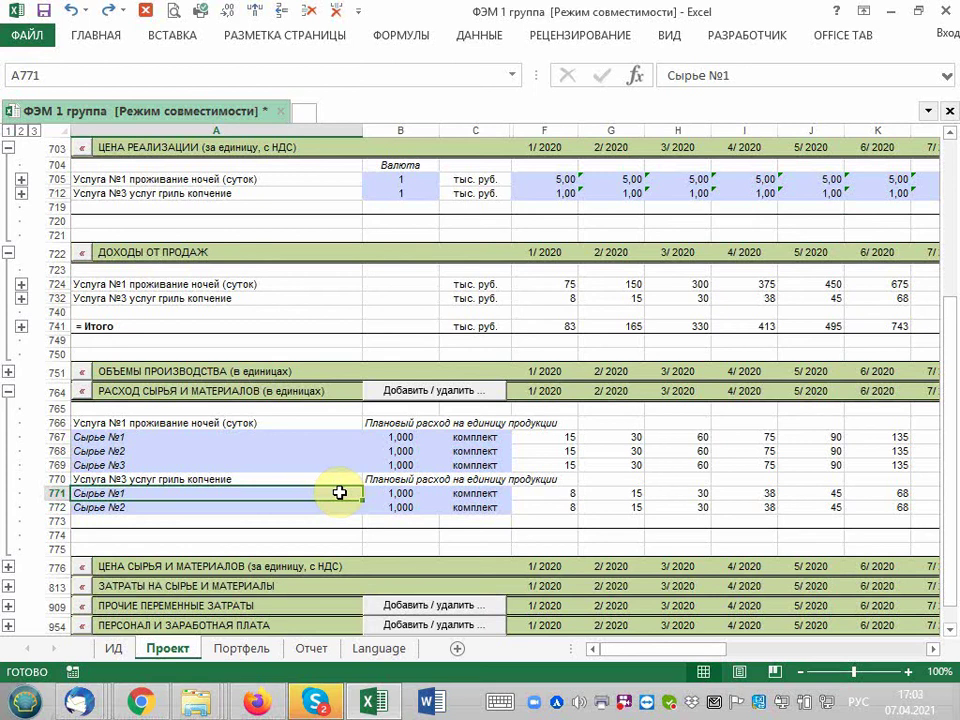
pyautogui.click(433, 392)
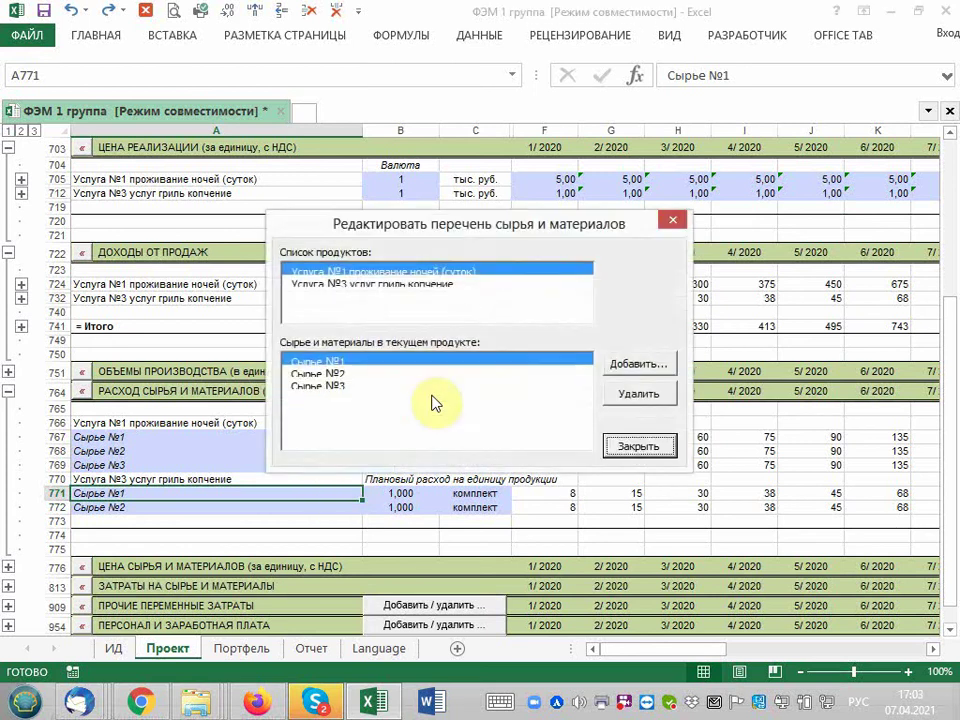
pyautogui.click(390, 287)
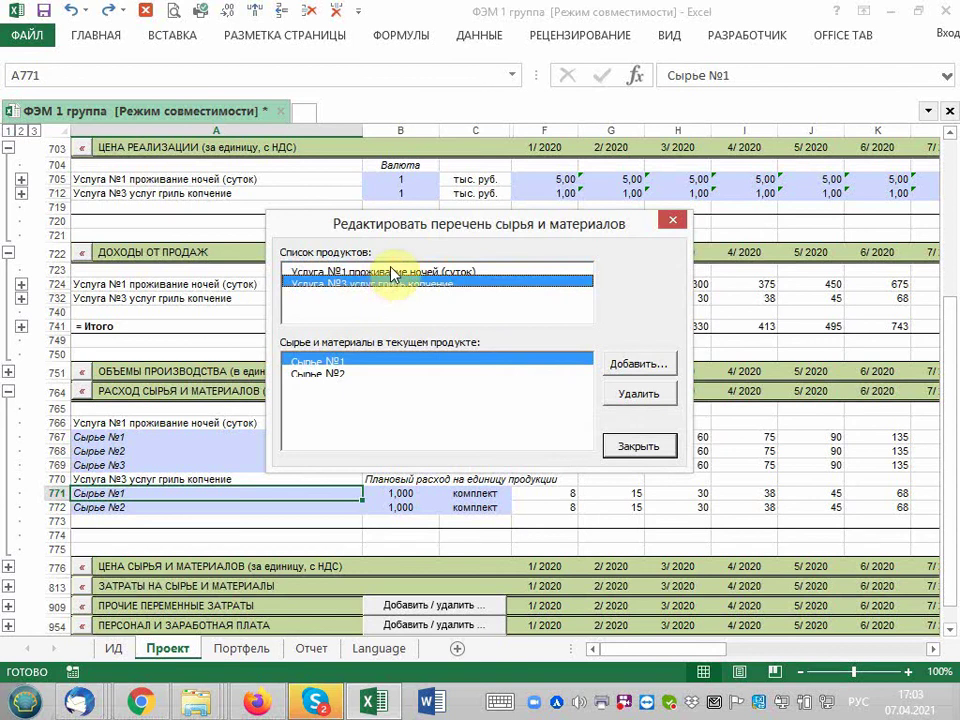
pyautogui.click(390, 272)
pyautogui.click(392, 285)
pyautogui.click(391, 272)
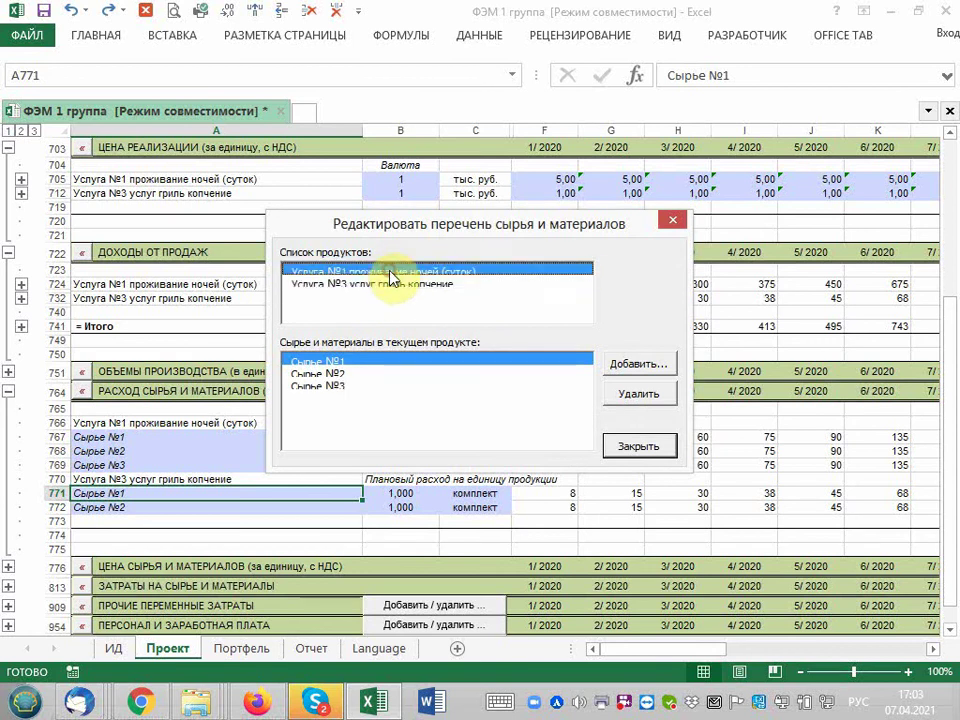
pyautogui.click(395, 287)
pyautogui.click(399, 277)
pyautogui.click(398, 286)
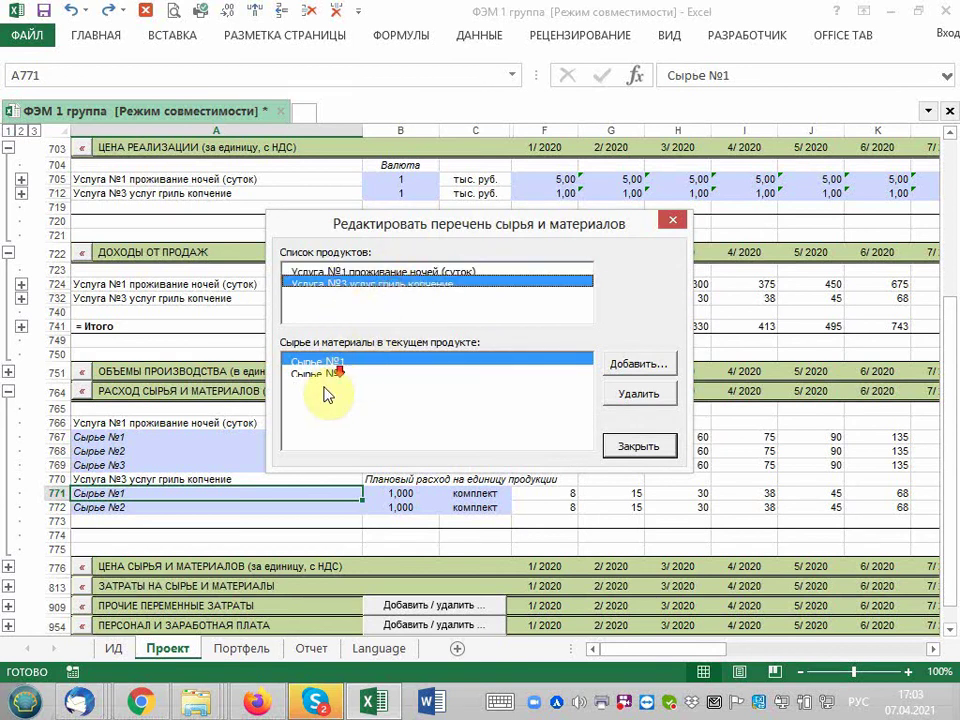
pyautogui.click(339, 376)
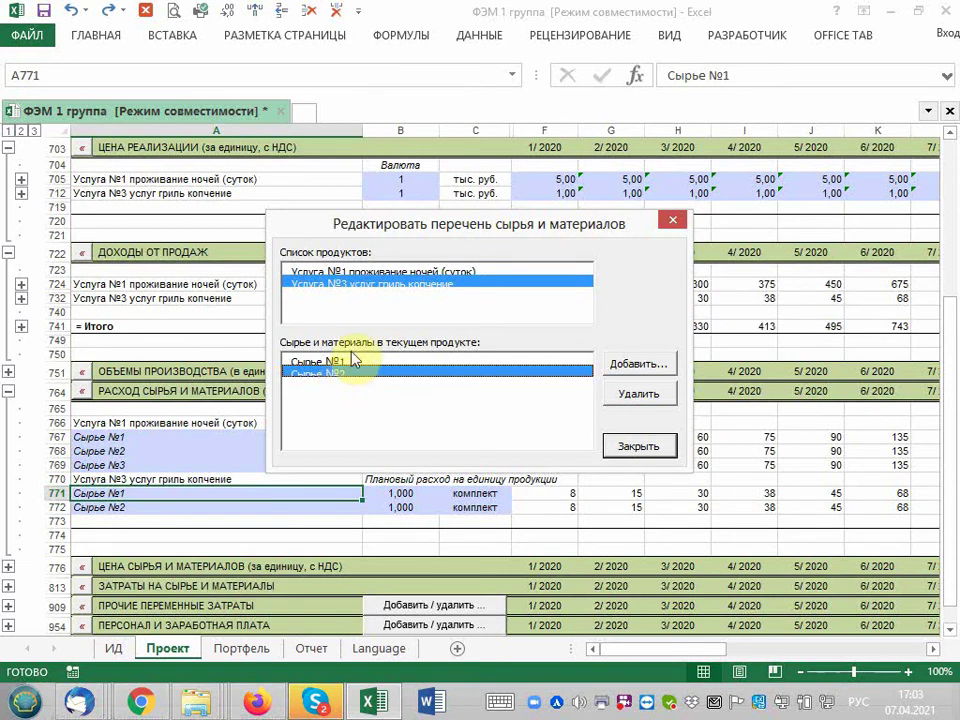
pyautogui.click(341, 361)
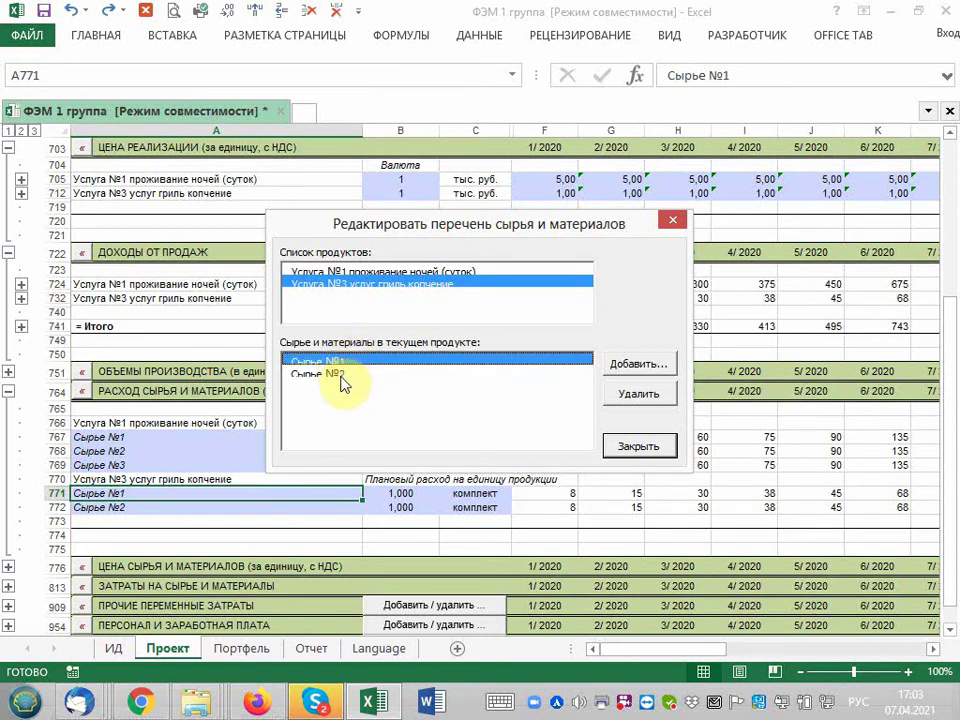
pyautogui.click(665, 449)
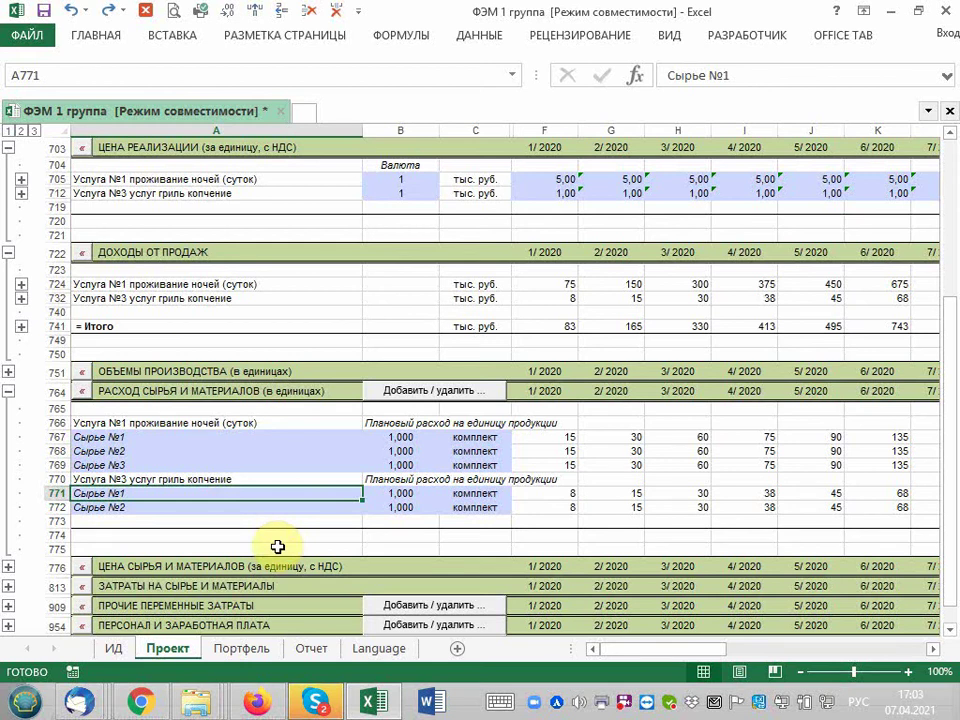
# Edit A771 so the grill service's first material reads 'Сырье №1 сырые рыба мясо и т.п'.
pyautogui.click(201, 500)
pyautogui.click(201, 502)
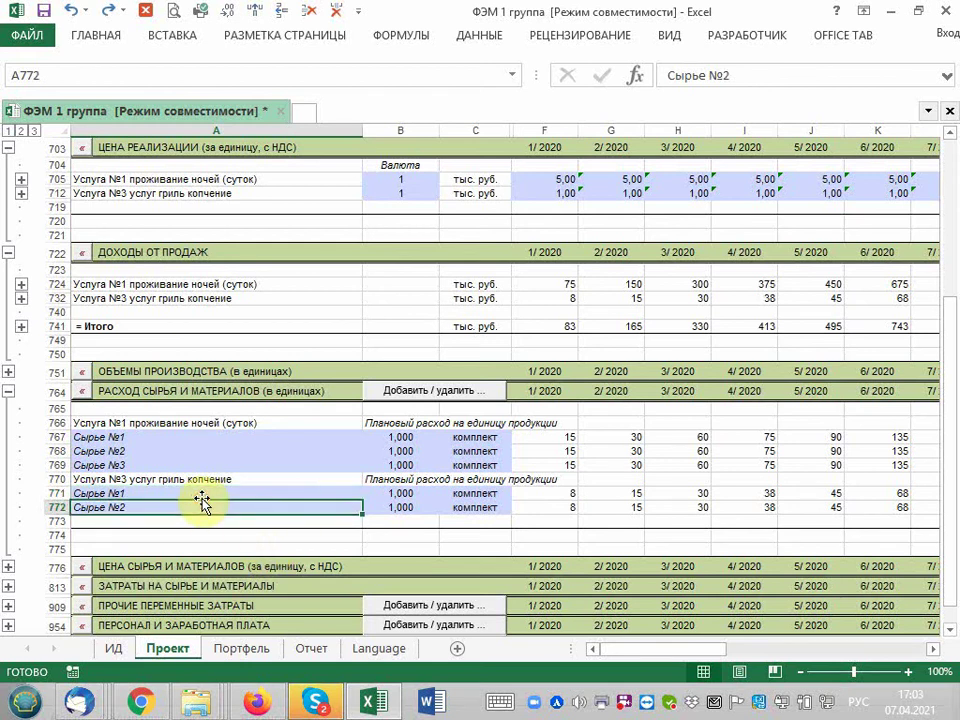
pyautogui.doubleClick(202, 493)
pyautogui.write('сы')
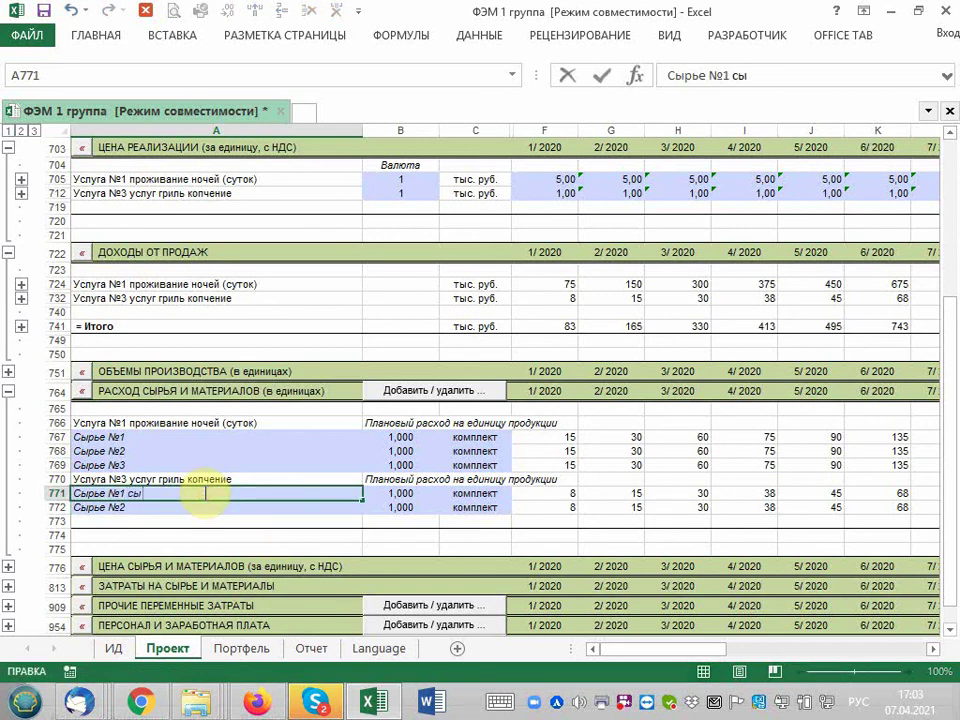
pyautogui.write('рье №1 сырые рыба')
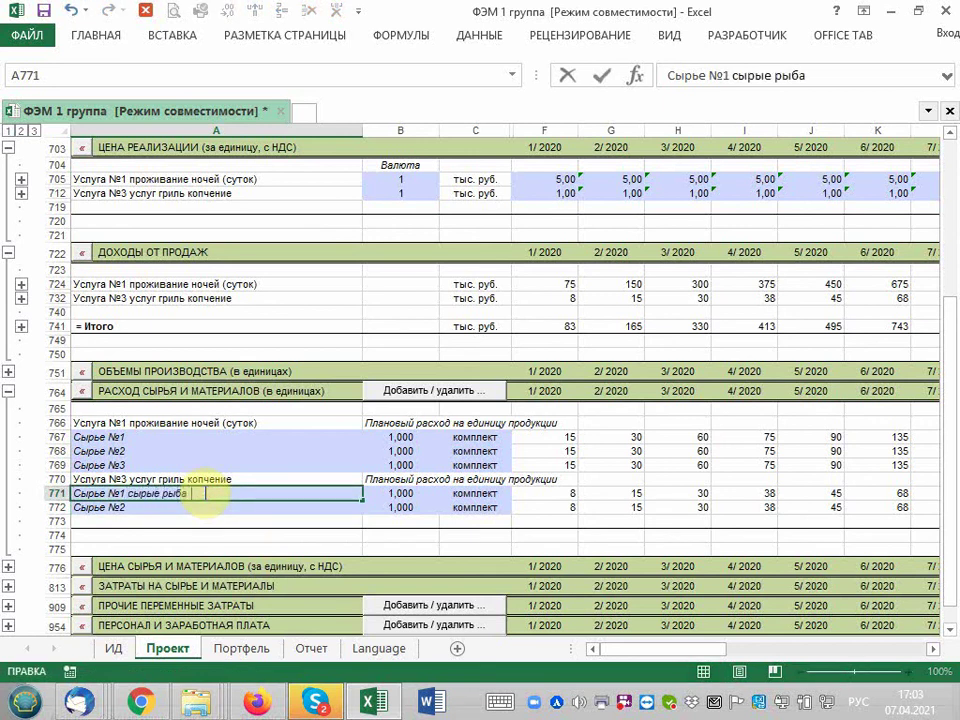
pyautogui.write(' мясо и т.')
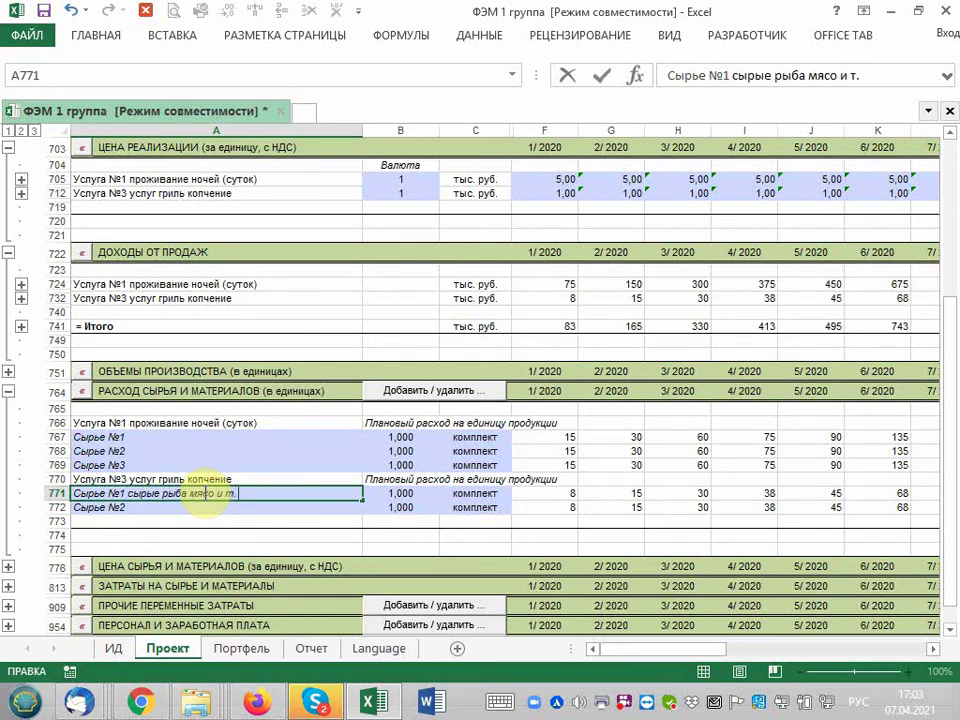
pyautogui.write('п')
pyautogui.press('Return')
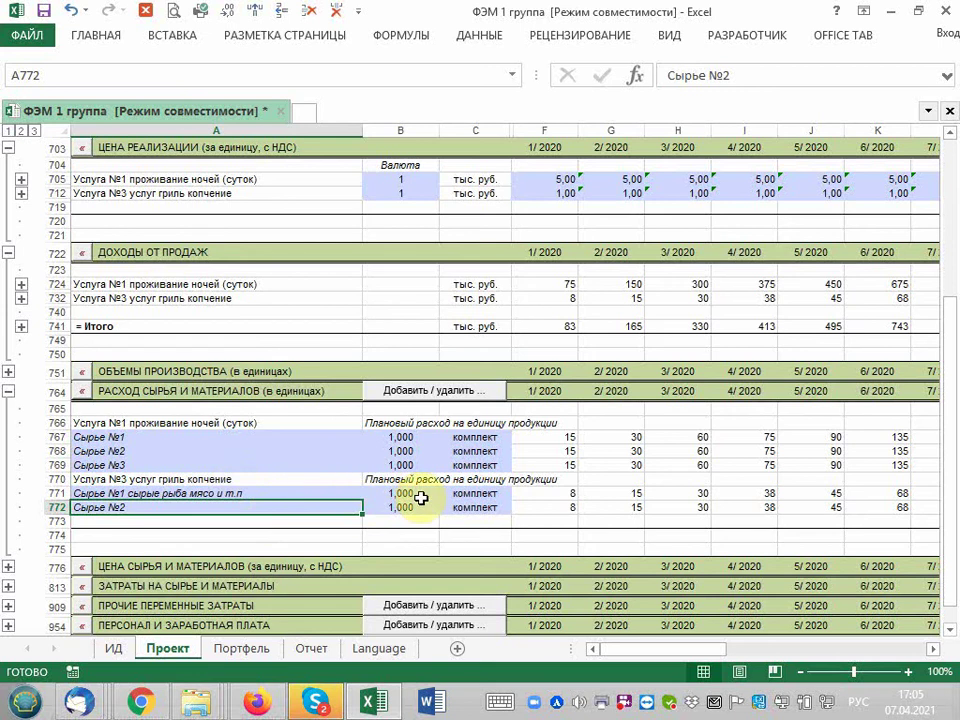
# Review the two grill raw-material names and their consumption quantities.
pyautogui.click(224, 494)
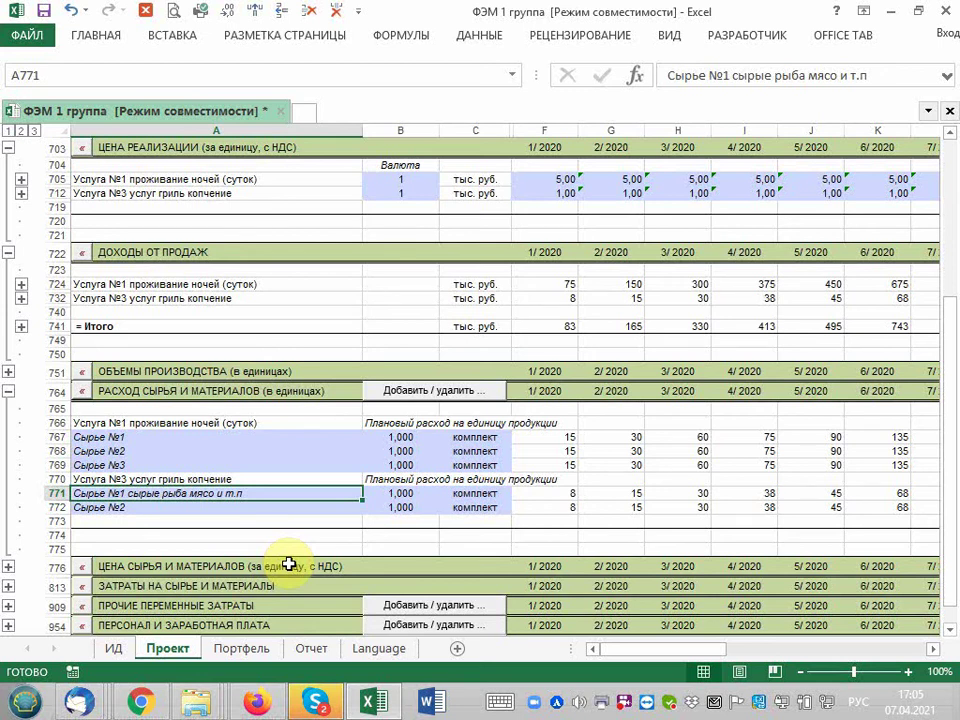
pyautogui.press('Right')
pyautogui.press('Down')
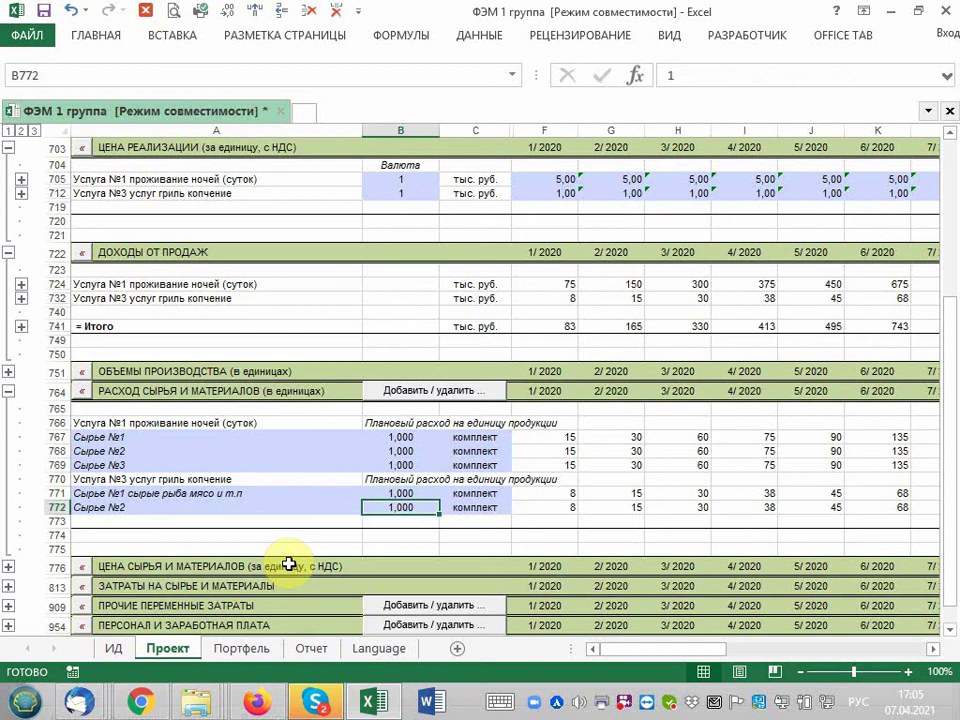
pyautogui.press('Left')
pyautogui.press('Up')
pyautogui.press('Down')
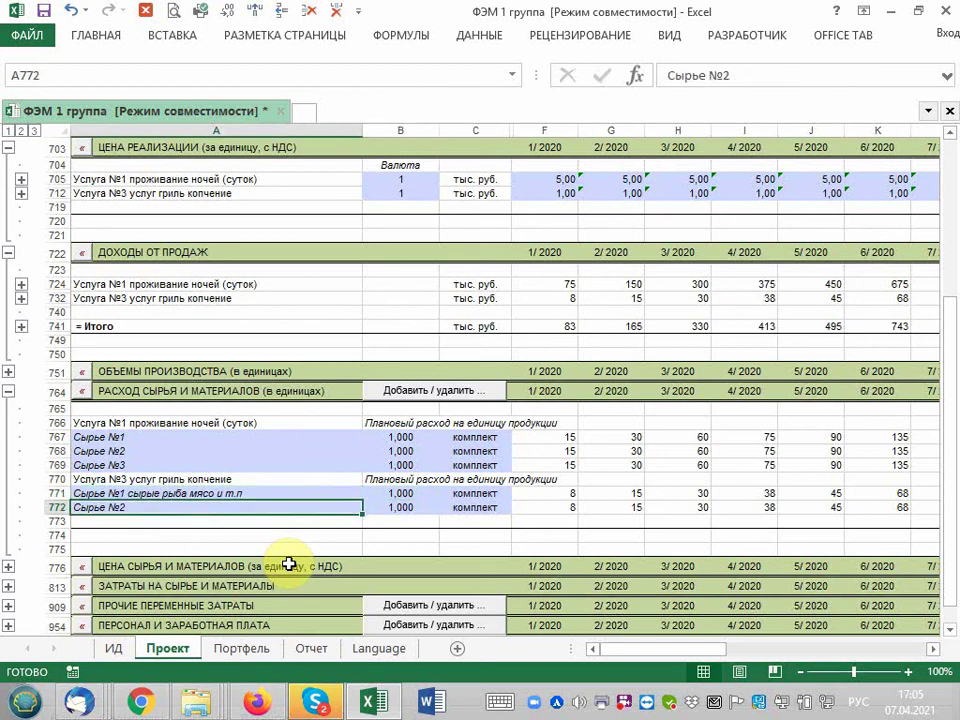
pyautogui.press('Up')
pyautogui.press('Down')
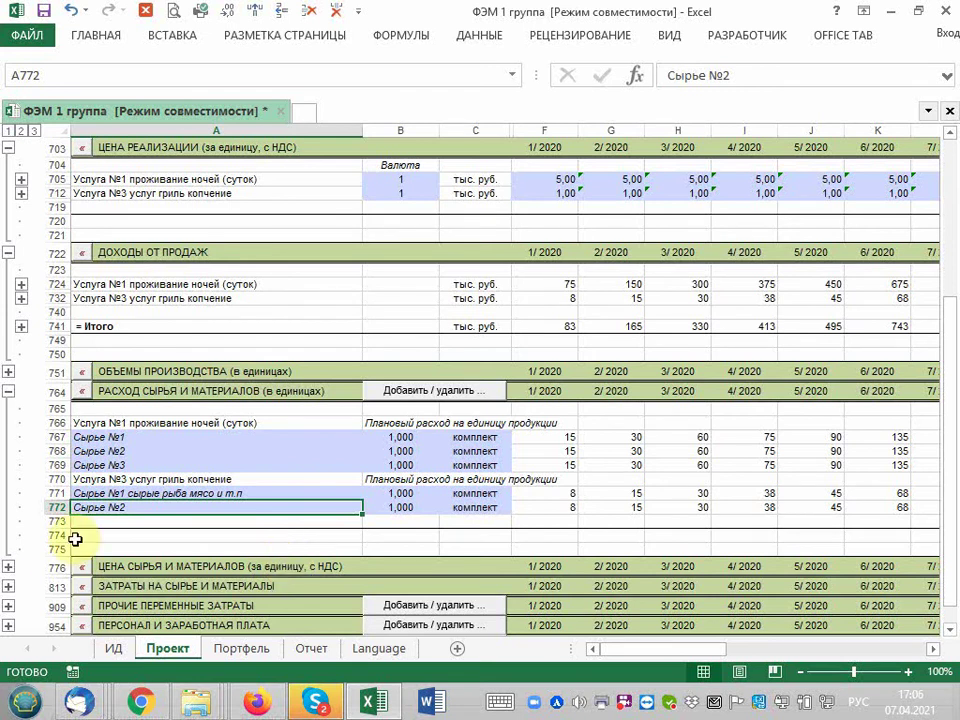
# Change A772 to 'Сырье №2 уголь', with a space before уголь.
pyautogui.click(158, 505)
pyautogui.doubleClick(158, 505)
pyautogui.write('у')
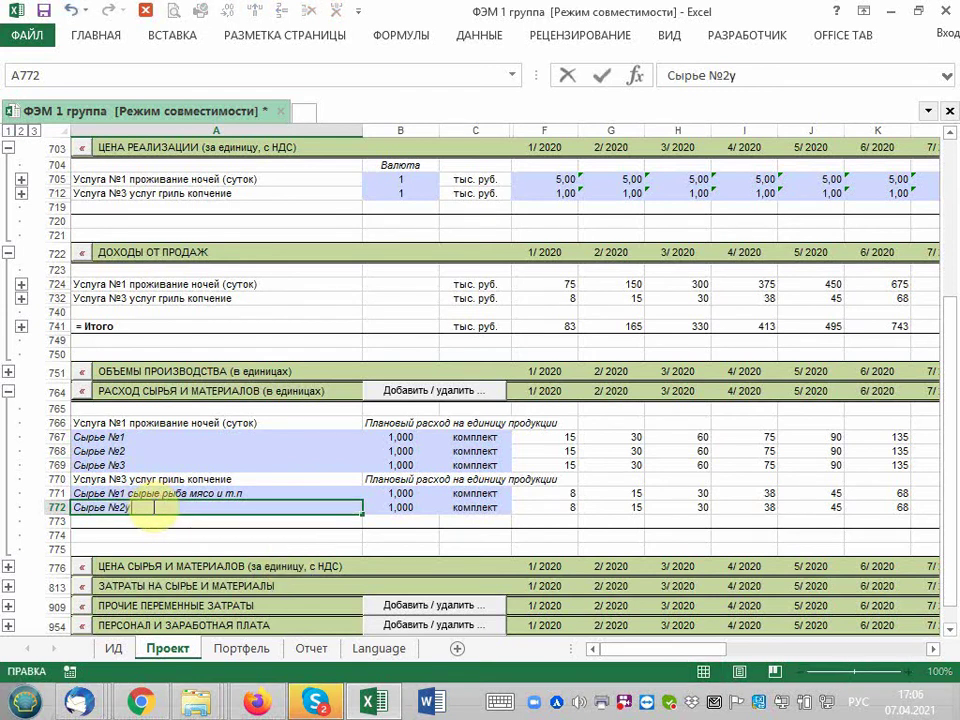
pyautogui.write('голь')
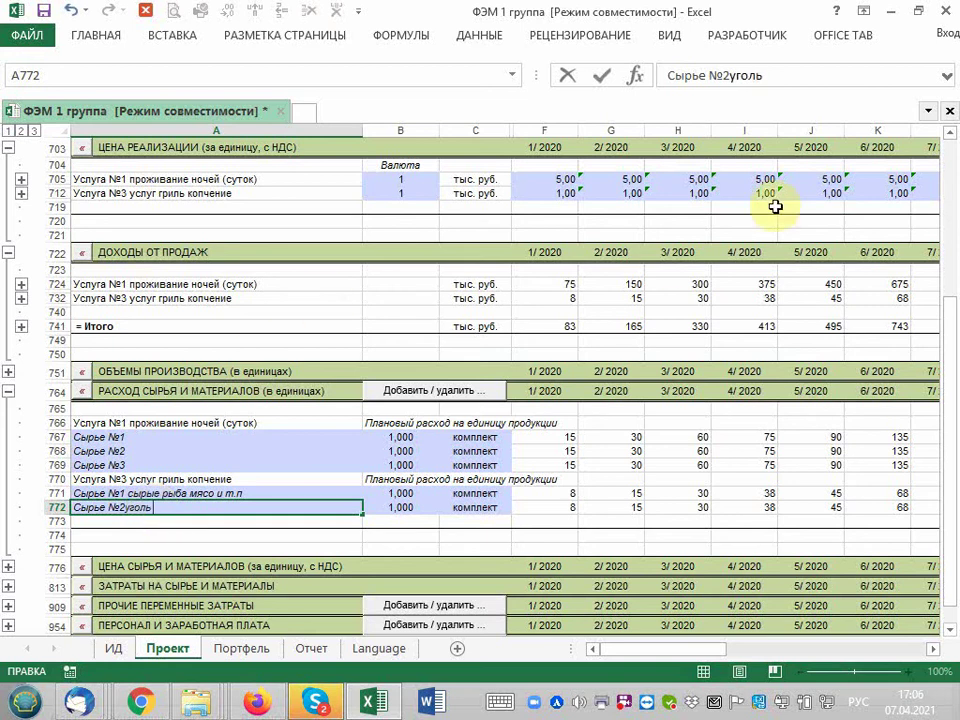
pyautogui.click(730, 75)
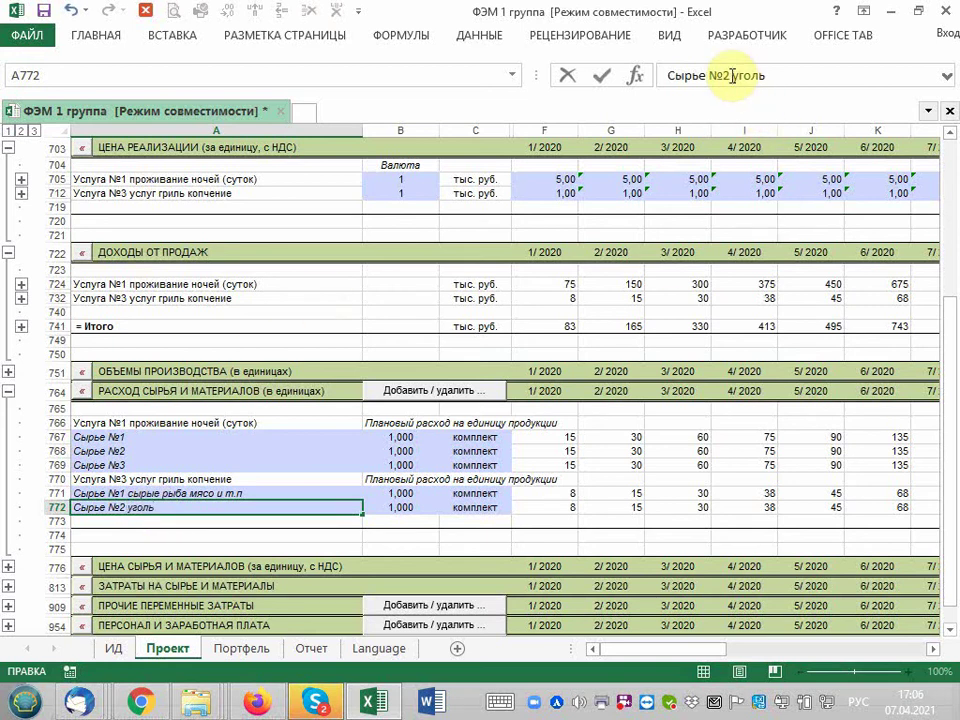
pyautogui.press('Return')
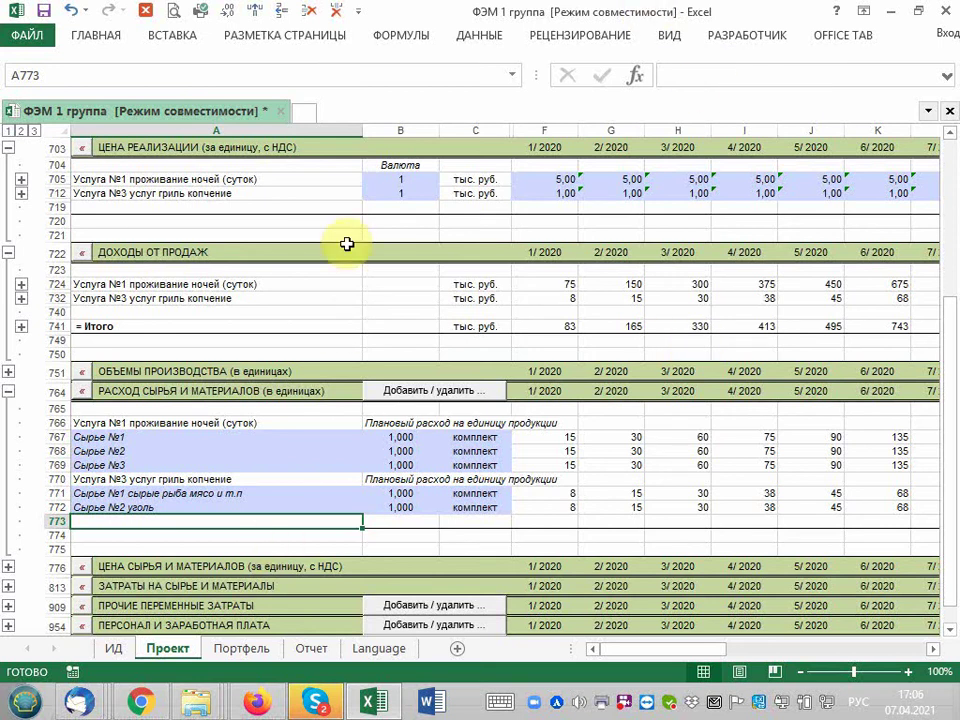
# Add a product named 'Услуга 2 грль мясо' through the sales plan's Добавить / удалить list editor.
pyautogui.click(139, 193)
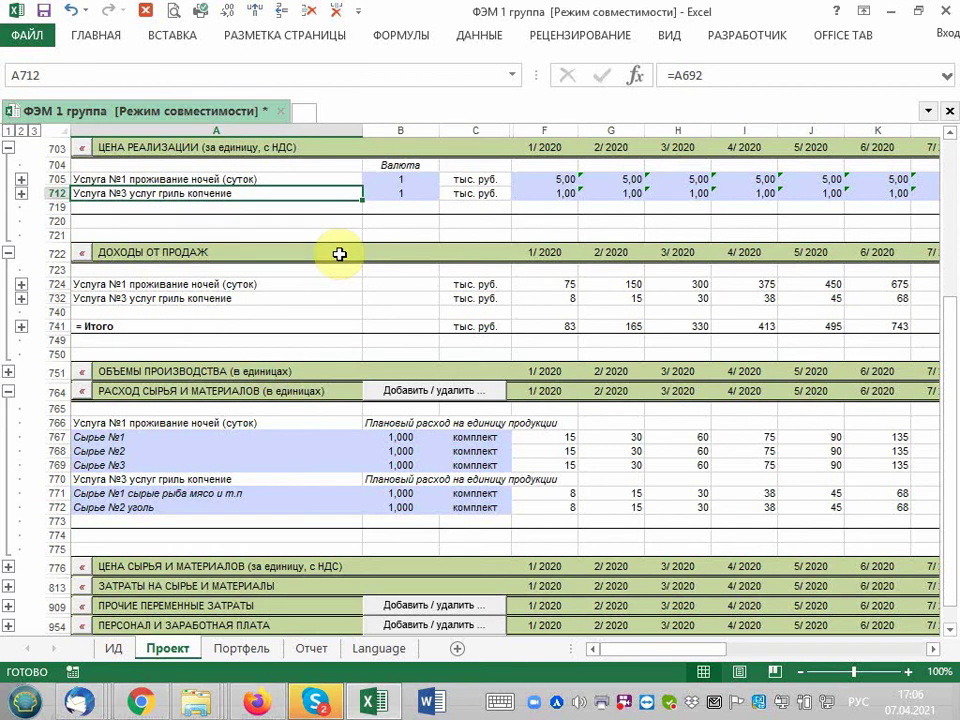
pyautogui.scroll(3, 223, 302)
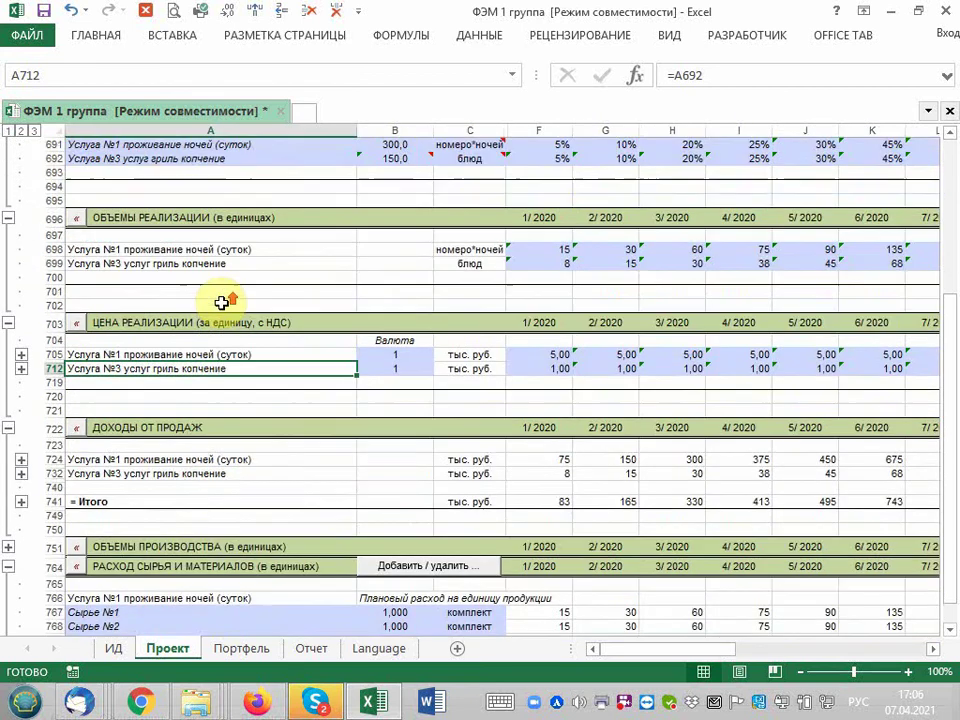
pyautogui.scroll(3, 230, 300)
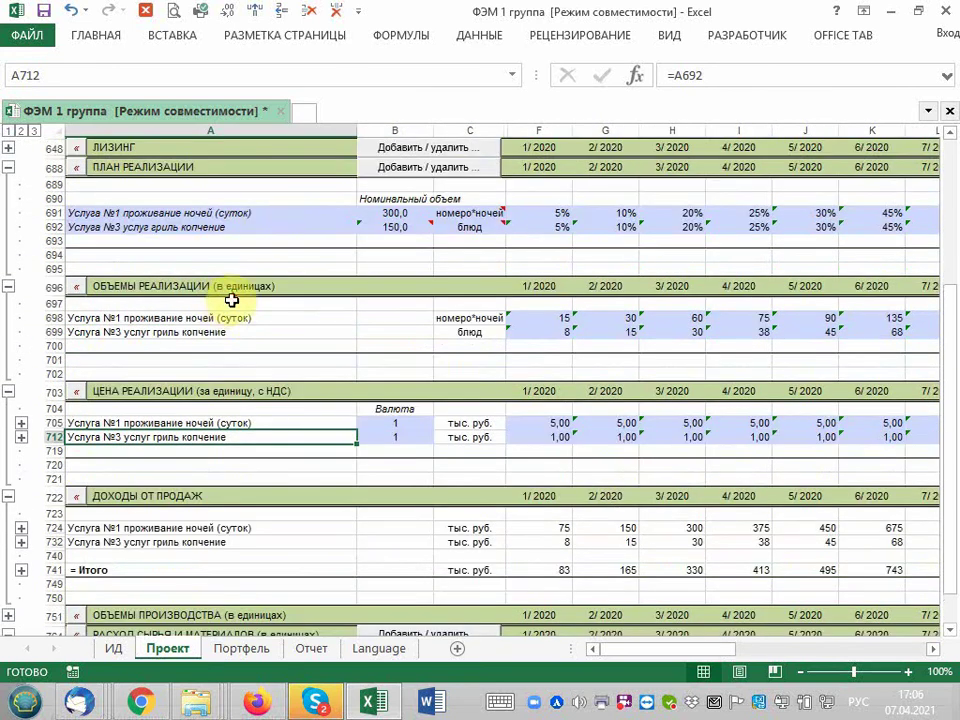
pyautogui.click(290, 226)
pyautogui.click(438, 170)
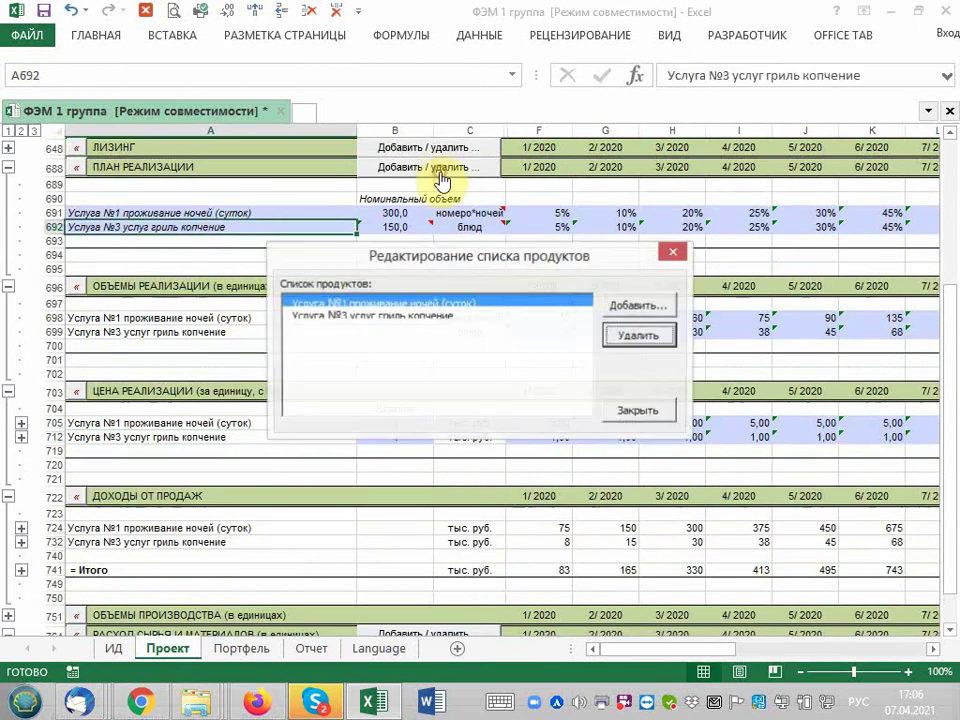
pyautogui.click(381, 316)
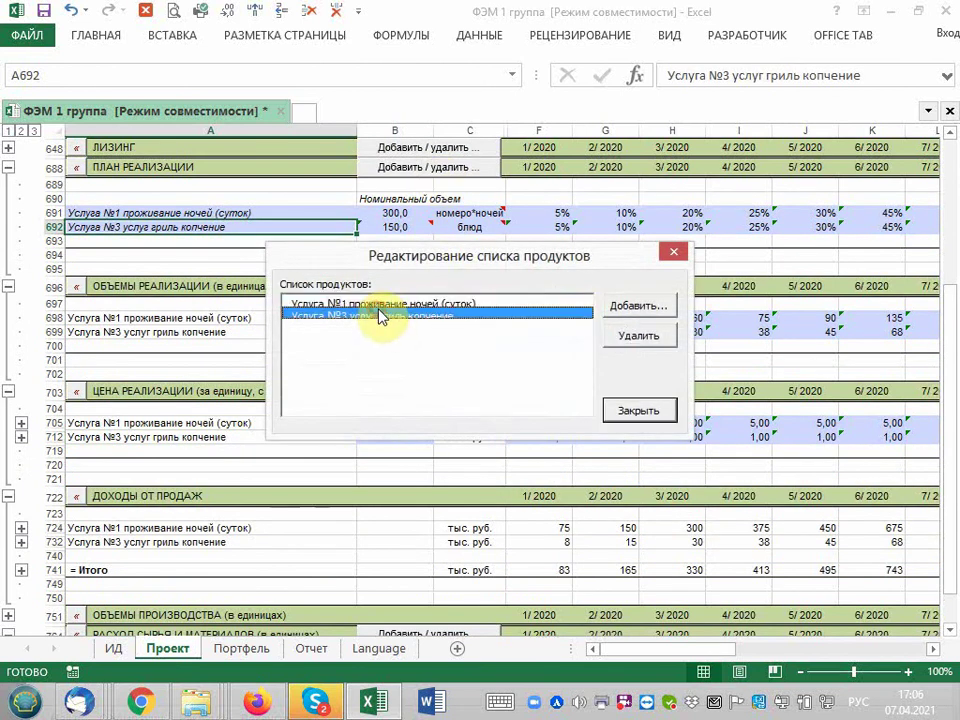
pyautogui.click(634, 303)
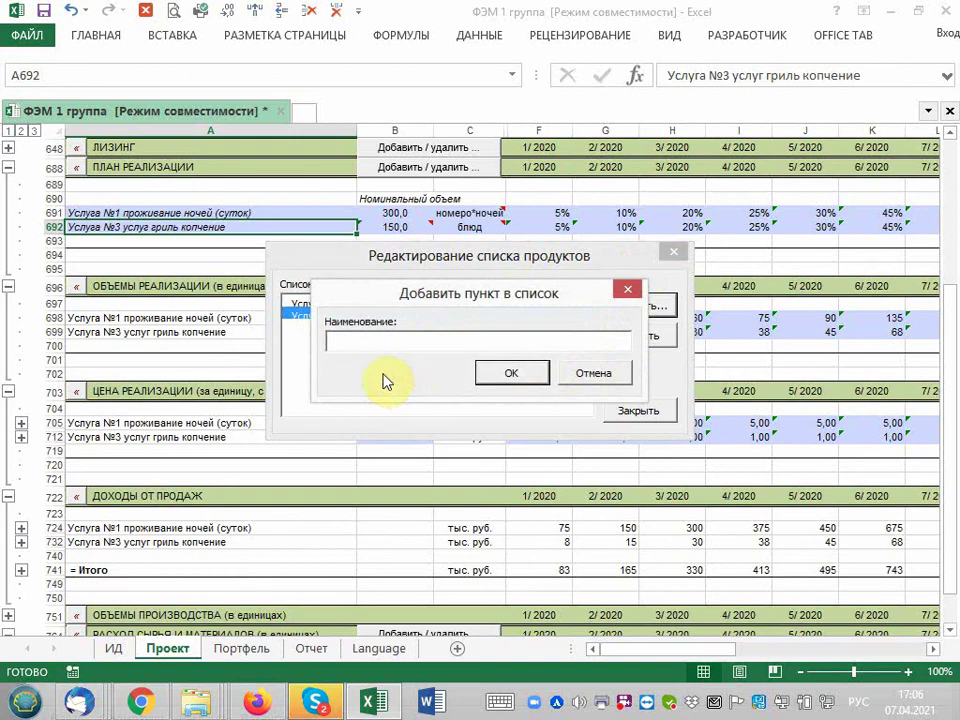
pyautogui.write('Услу')
pyautogui.write('га 2 грль')
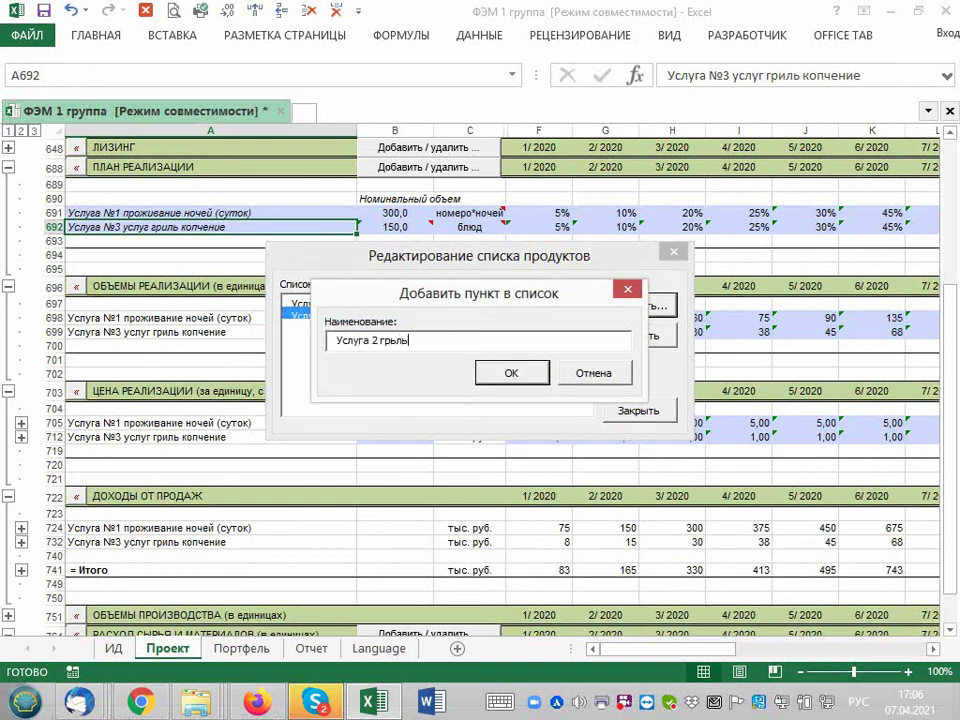
pyautogui.write(' мясо')
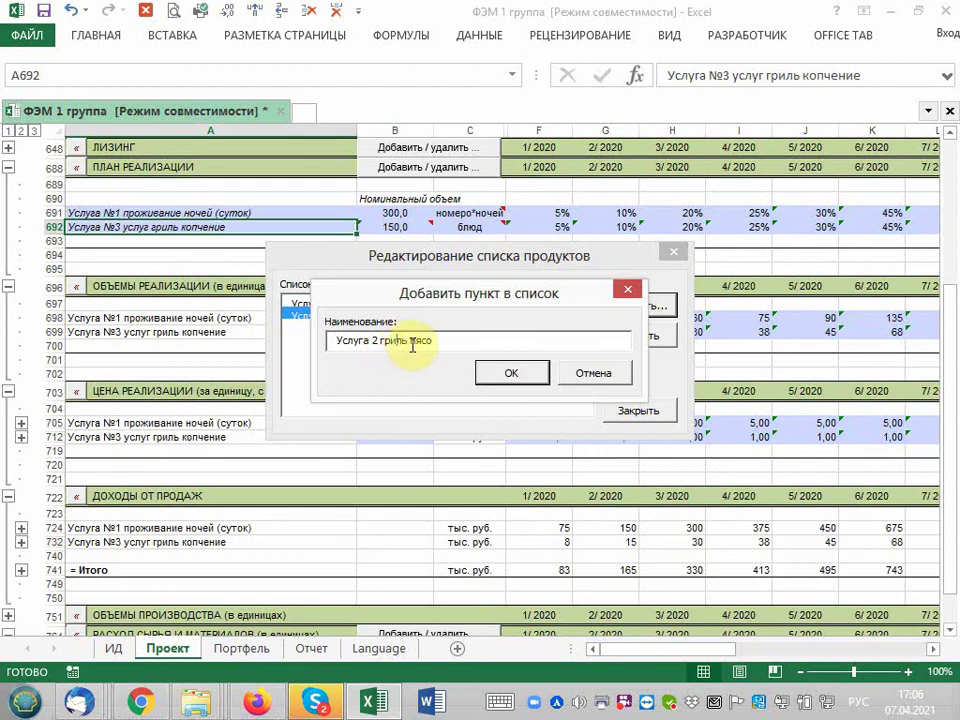
pyautogui.click(500, 373)
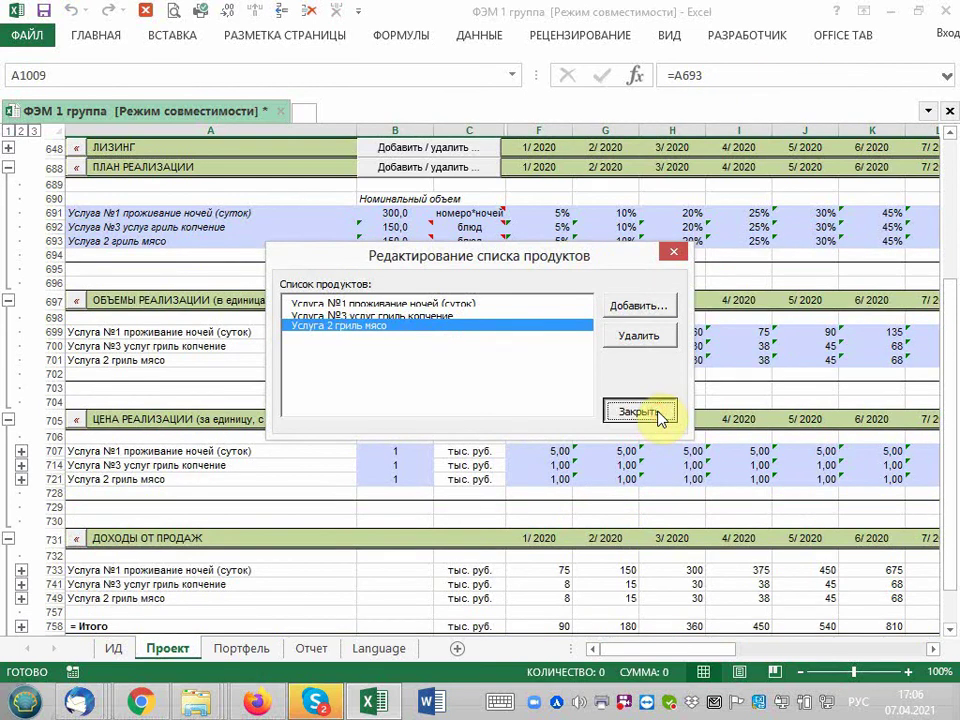
pyautogui.click(658, 418)
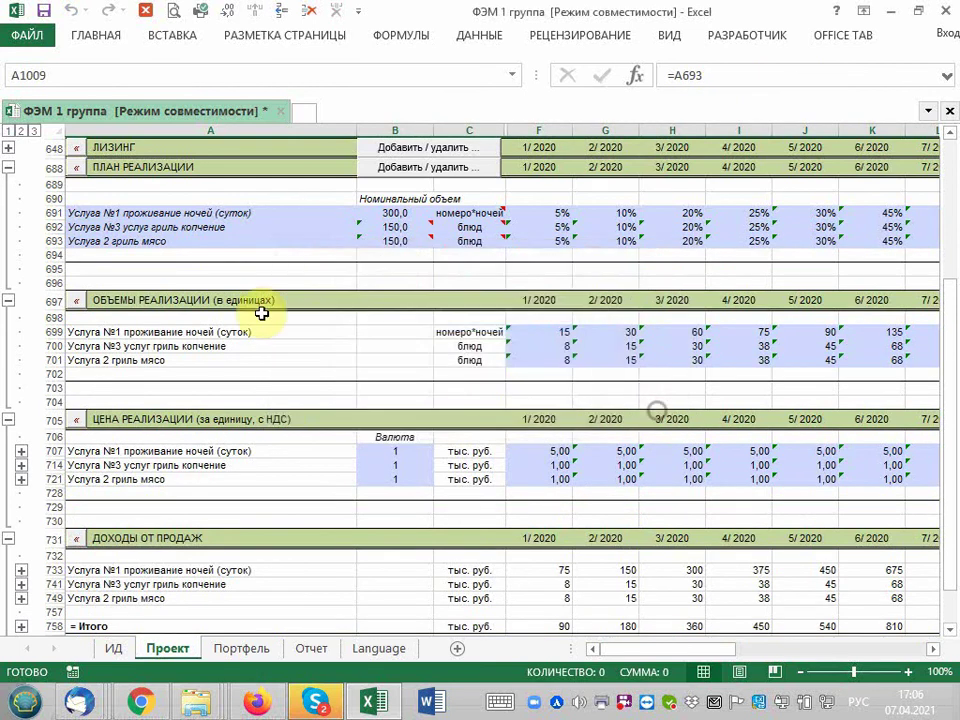
# Rename A692 to 'Услуга №2 услуг гриль копчение (мясо)' and fill it down into A693.
pyautogui.doubleClick(122, 228)
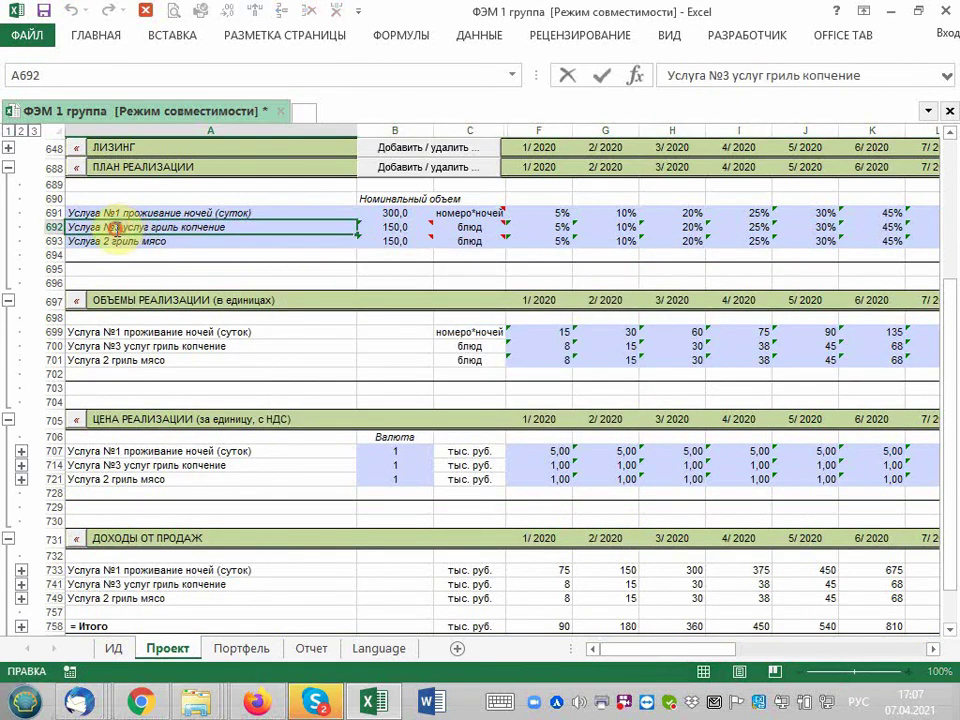
pyautogui.press('BackSpace')
pyautogui.press('BackSpace')
pyautogui.write('2')
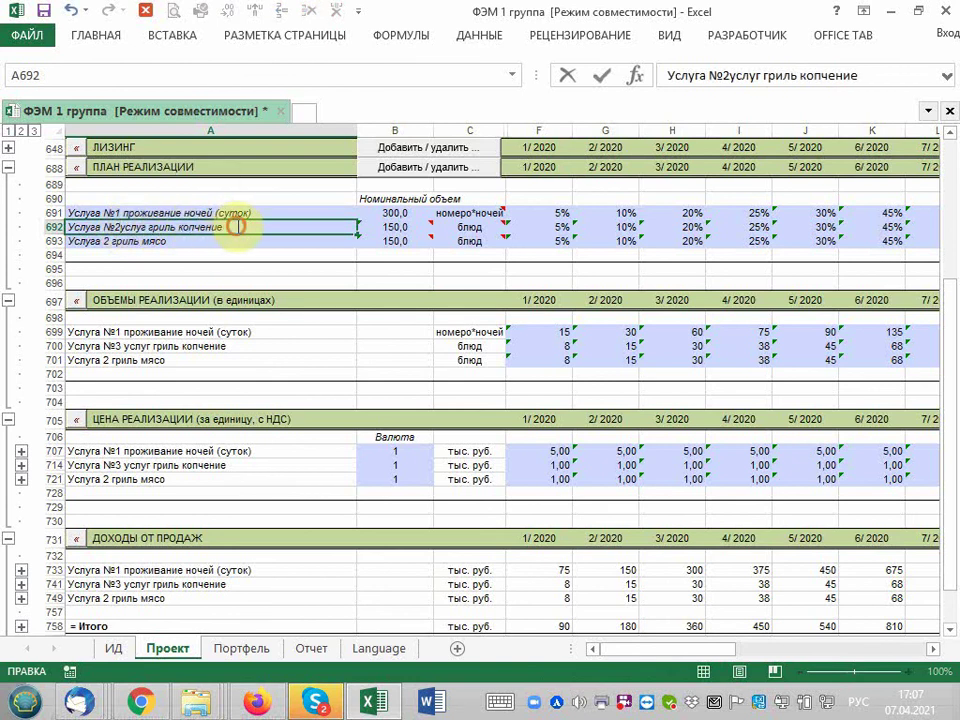
pyautogui.write('мяс')
pyautogui.write('о)')
pyautogui.press('Return')
pyautogui.click(243, 227)
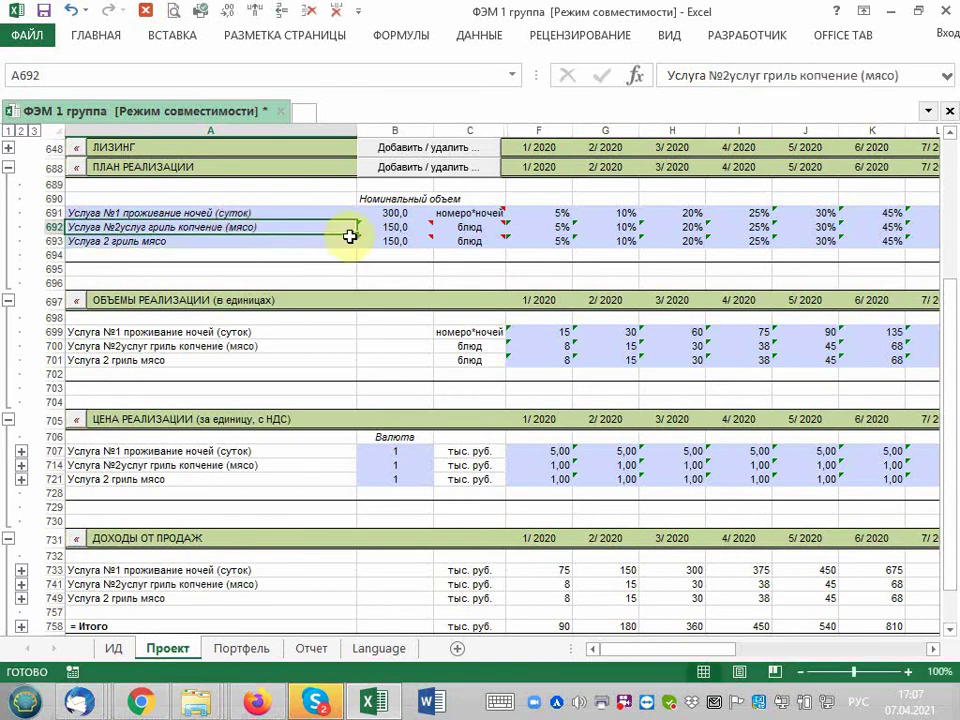
pyautogui.moveTo(356, 233); pyautogui.dragTo(356, 241)
# Renumber A693 to №3 and add the missing space in the A692 name.
pyautogui.doubleClick(120, 241)
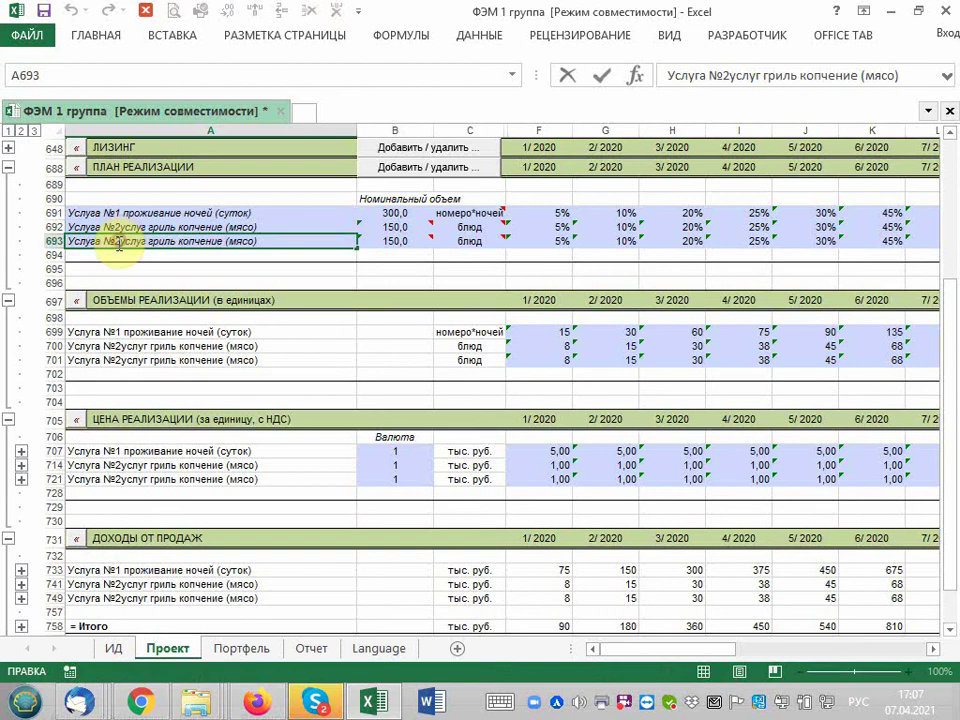
pyautogui.doubleClick(117, 242)
pyautogui.write('3')
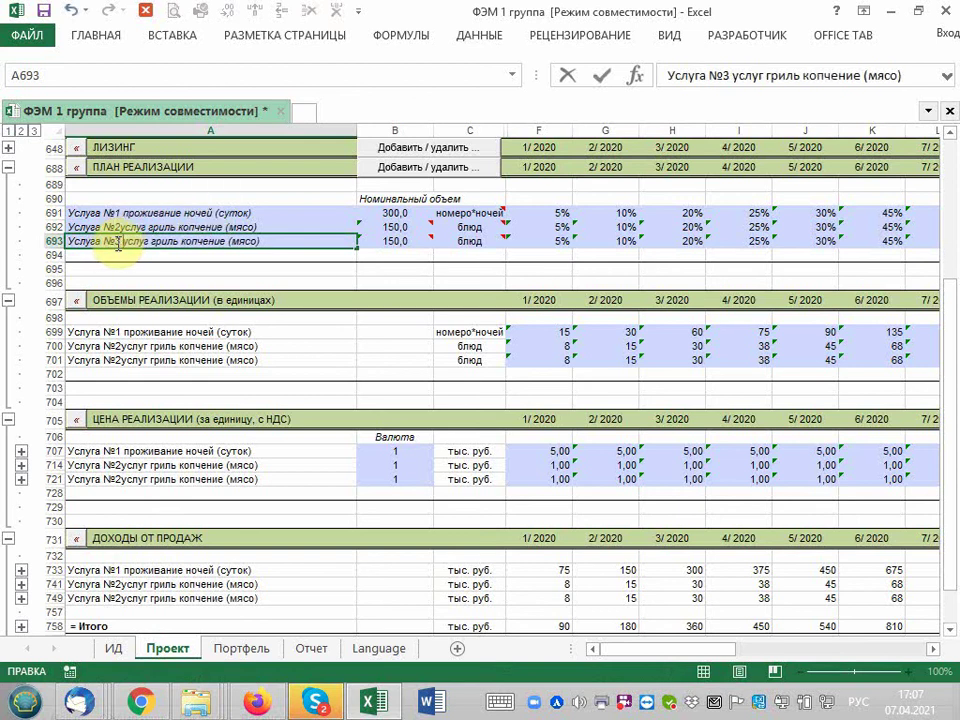
pyautogui.press('Return')
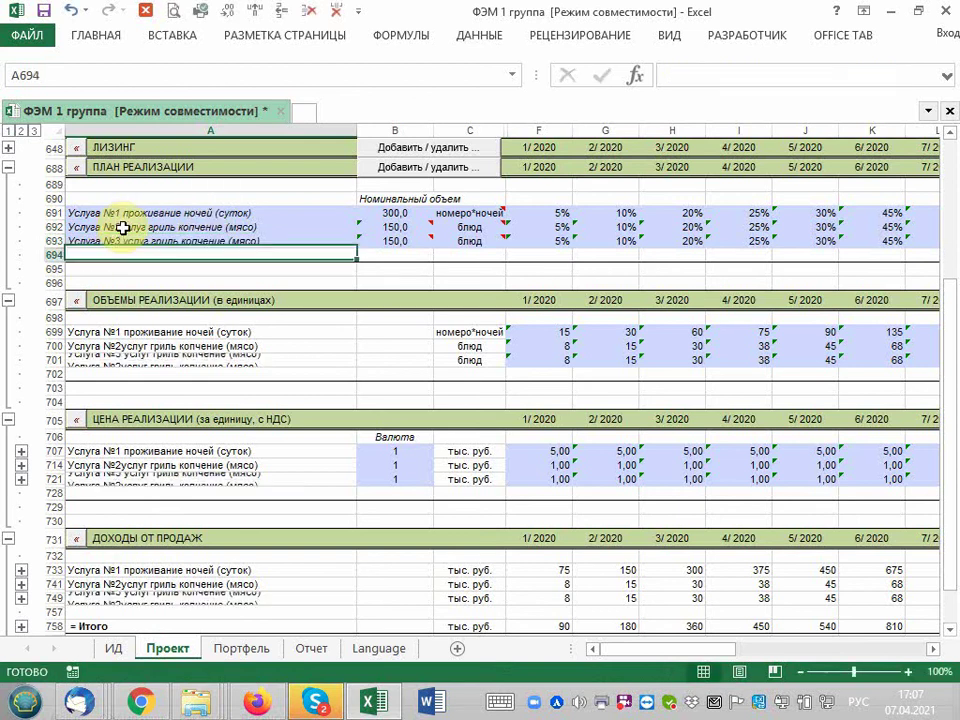
pyautogui.click(118, 229)
pyautogui.doubleClick(120, 228)
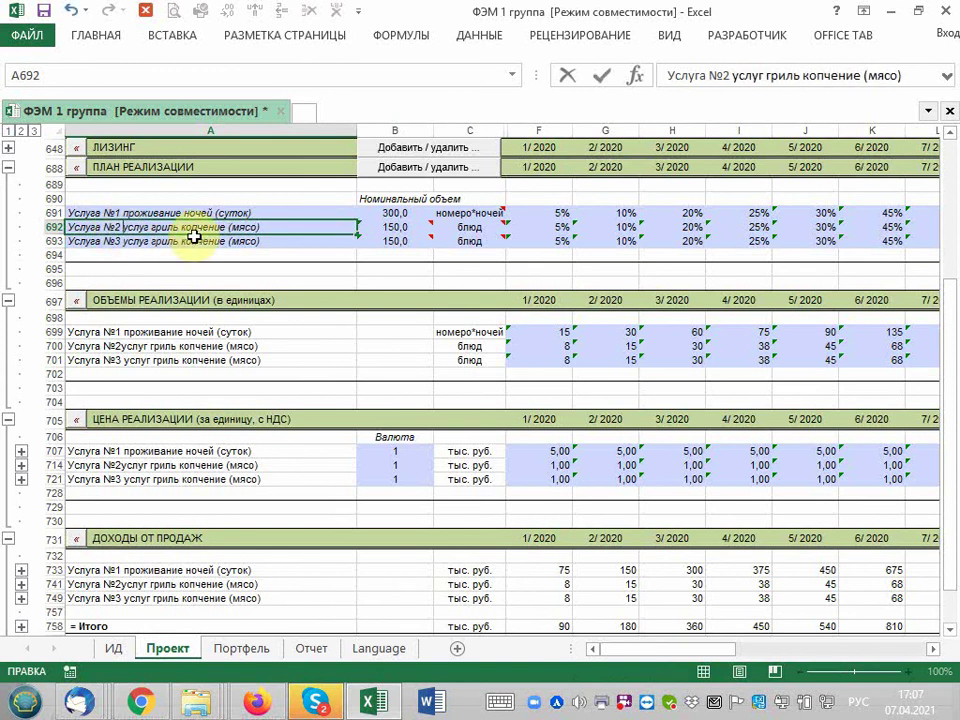
pyautogui.hotkey('ctrl', 'Return')
# Replace 'мясо)' with 'рыба)' at the end of the A693 service name.
pyautogui.click(193, 238)
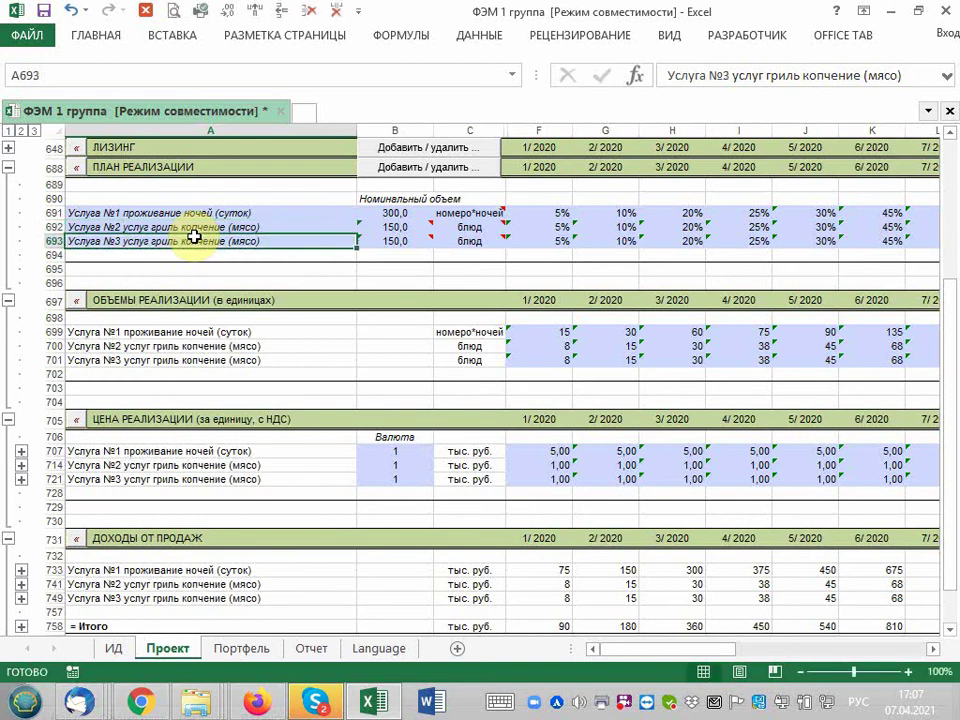
pyautogui.doubleClick(243, 243)
pyautogui.doubleClick(243, 243)
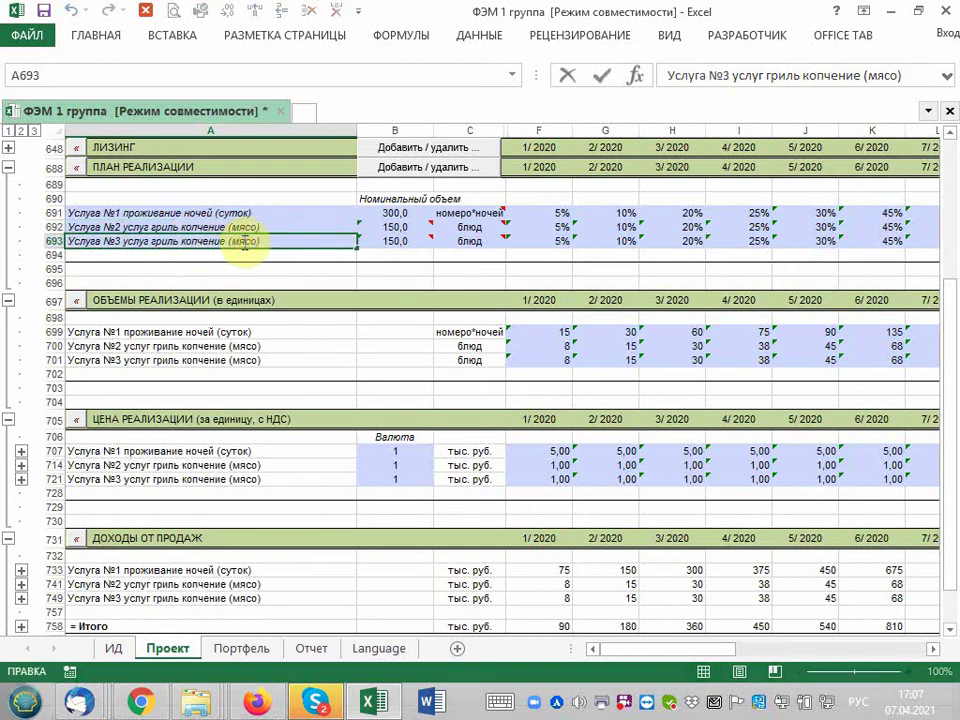
pyautogui.press('BackSpace')
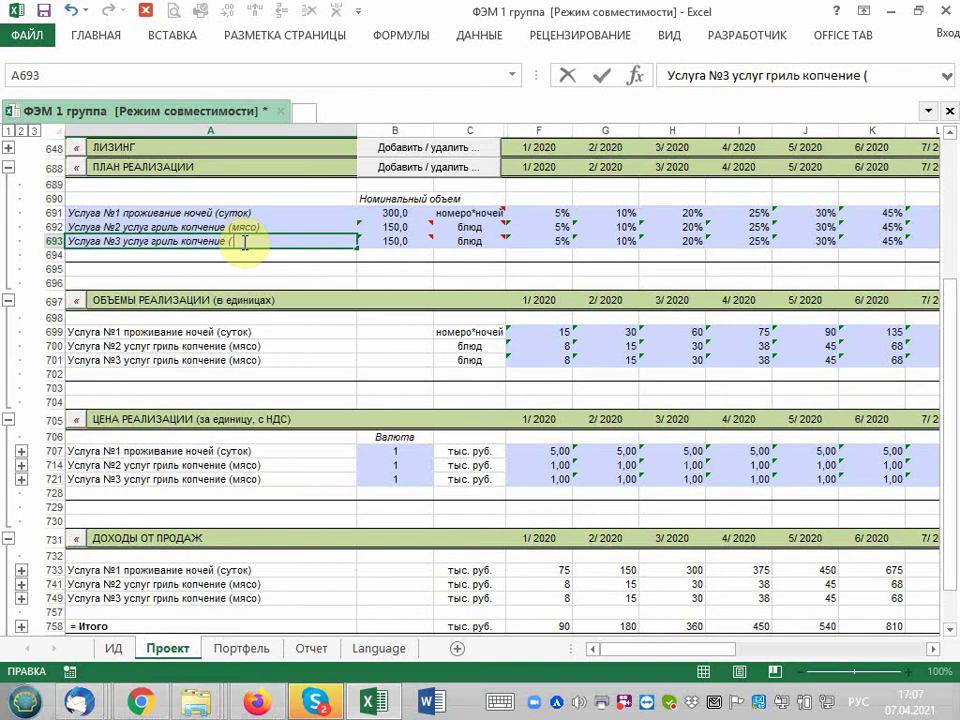
pyautogui.write('рыба)')
pyautogui.hotkey('ctrl', 'Return')
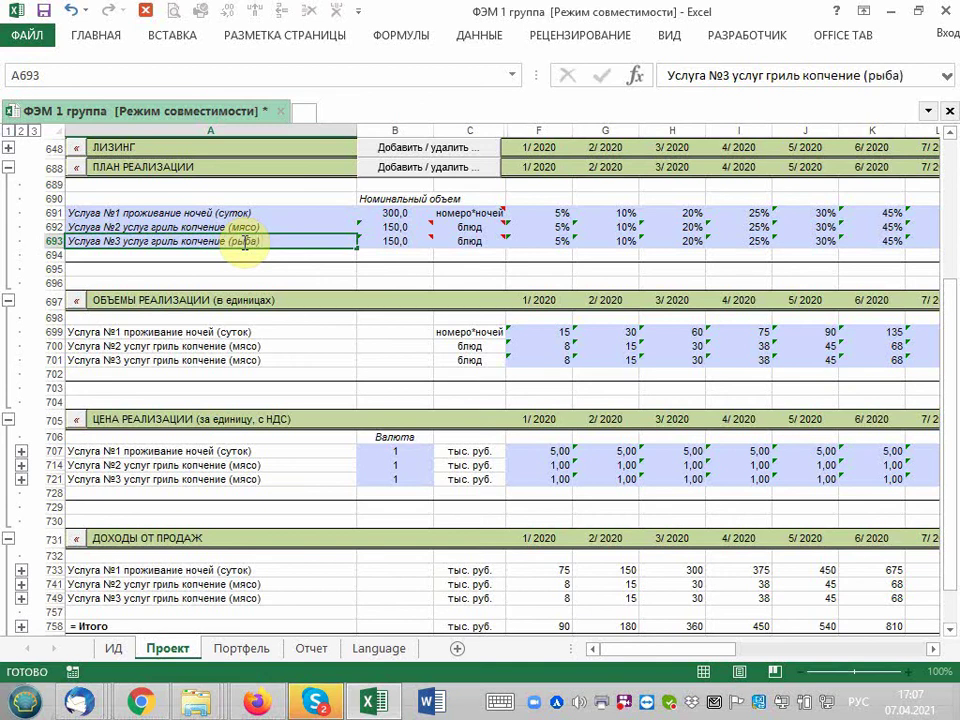
pyautogui.press('Return')
# In A792, drop 'рыба' from the meat service's first material and correct 'сырые' to 'сырое'.
pyautogui.scroll(-3, 274, 360)
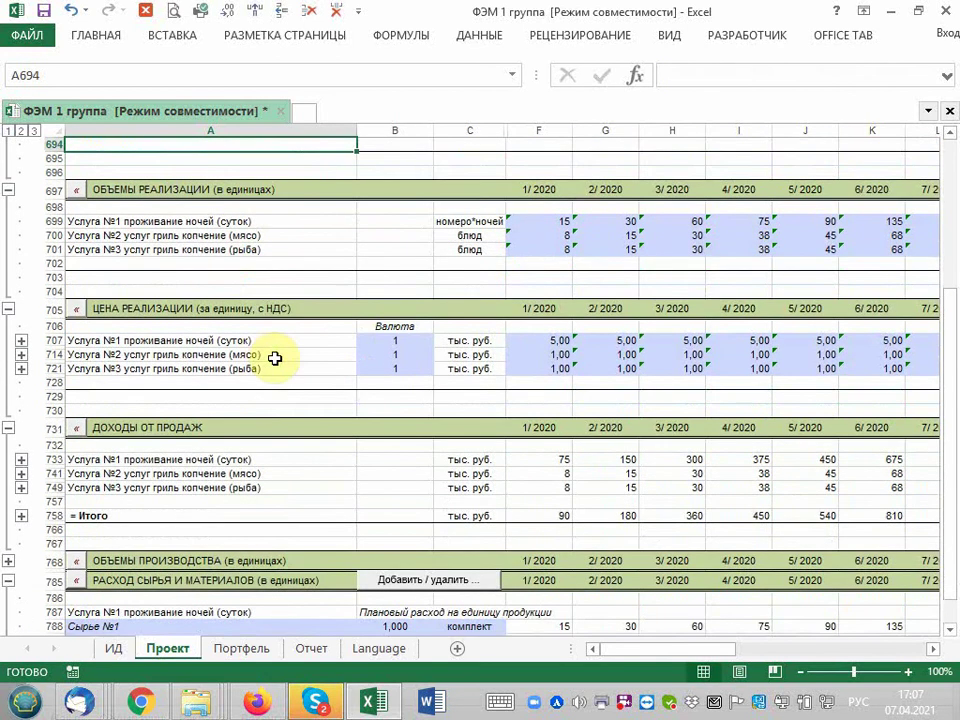
pyautogui.scroll(-1, 349, 360)
pyautogui.scroll(-1, 350, 363)
pyautogui.scroll(-2, 350, 363)
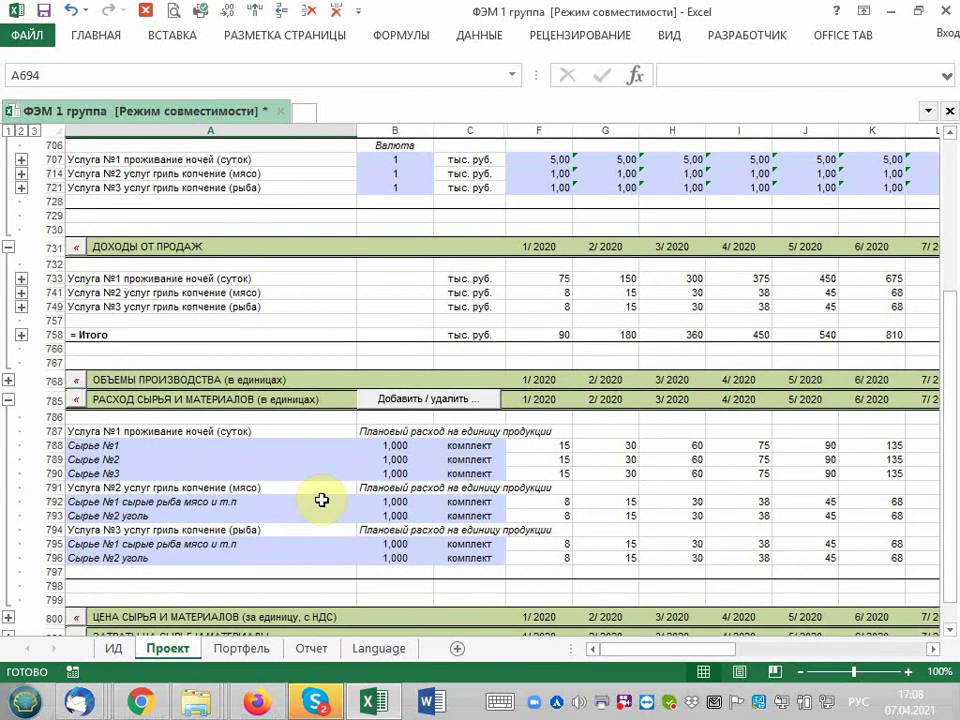
pyautogui.click(400, 446)
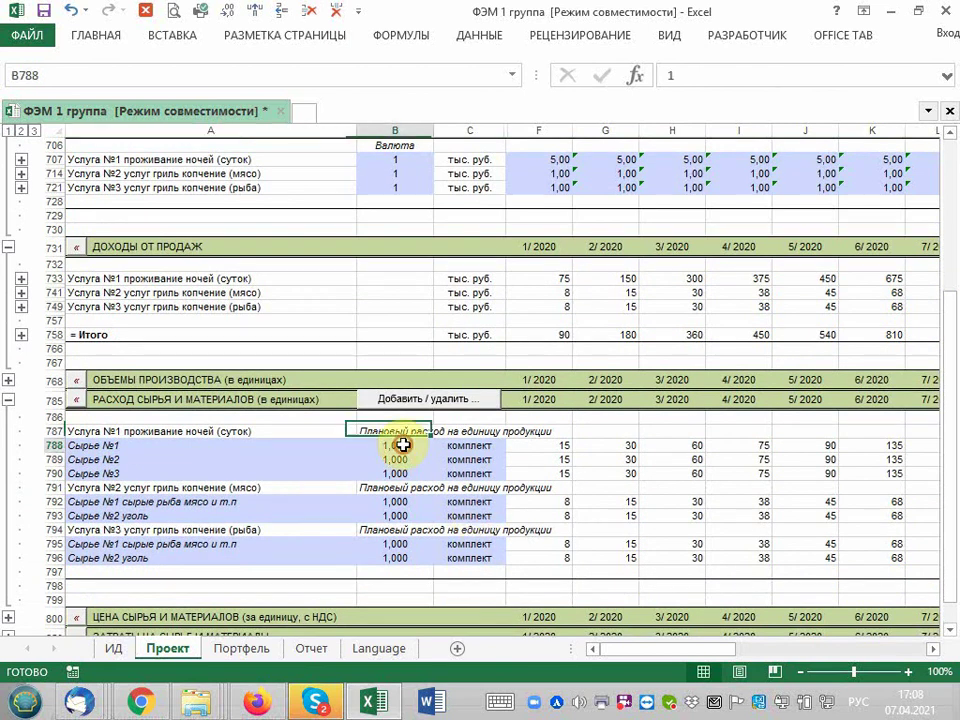
pyautogui.click(170, 446)
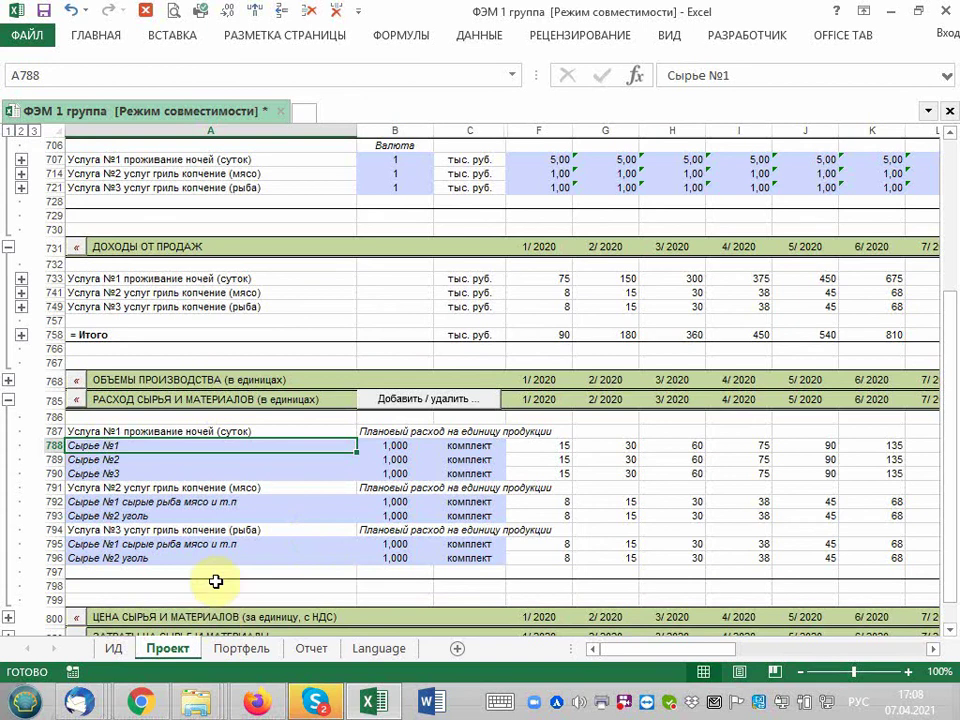
pyautogui.click(163, 502)
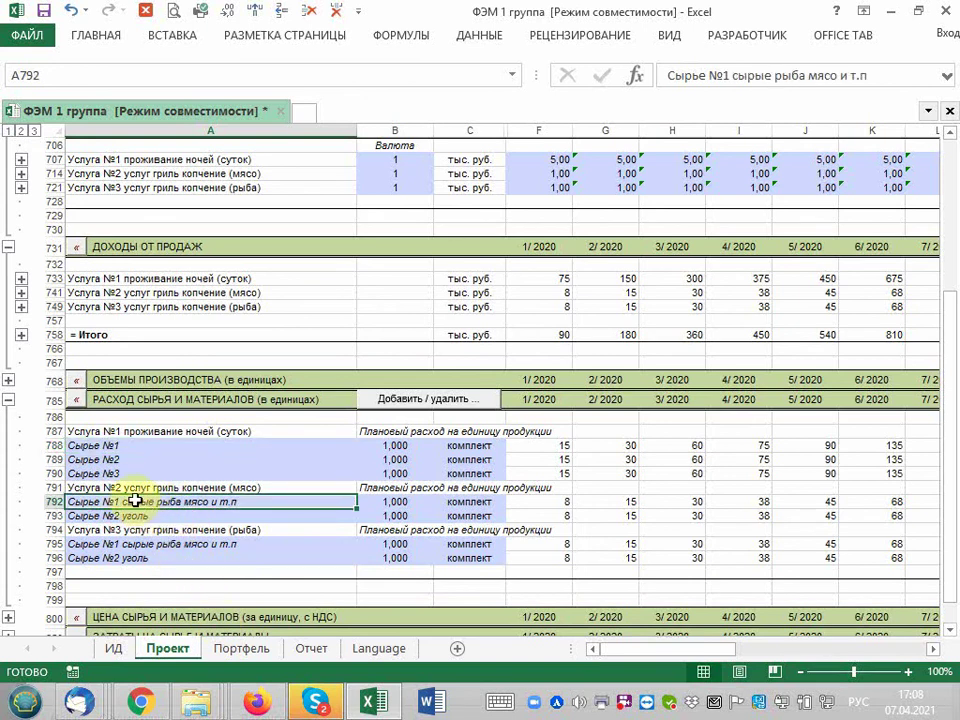
pyautogui.doubleClick(160, 502)
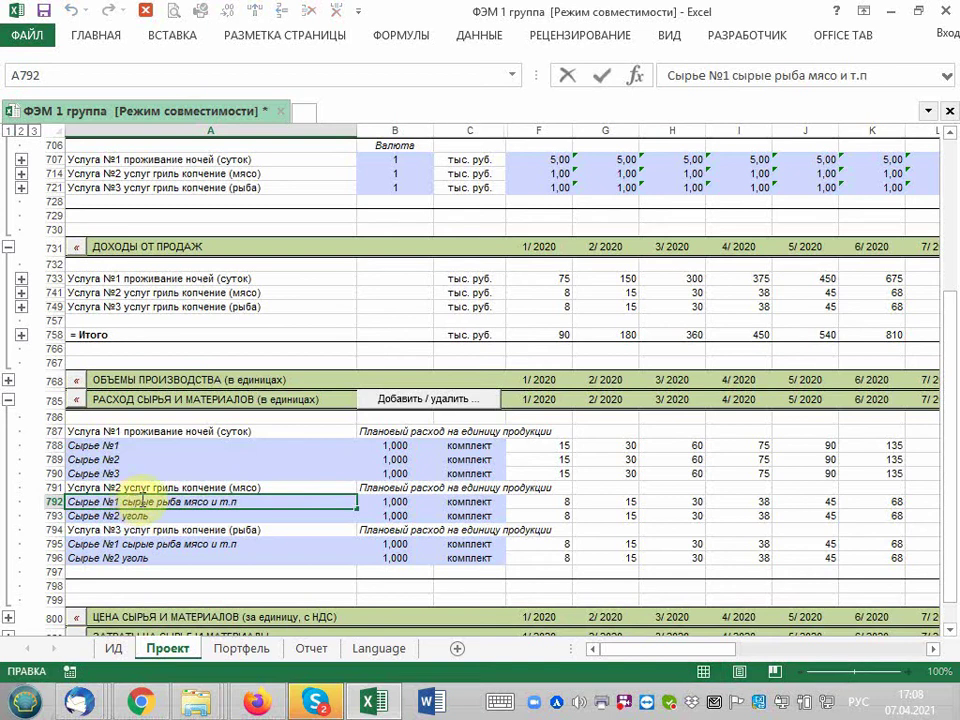
pyautogui.doubleClick(163, 502)
pyautogui.press('BackSpace')
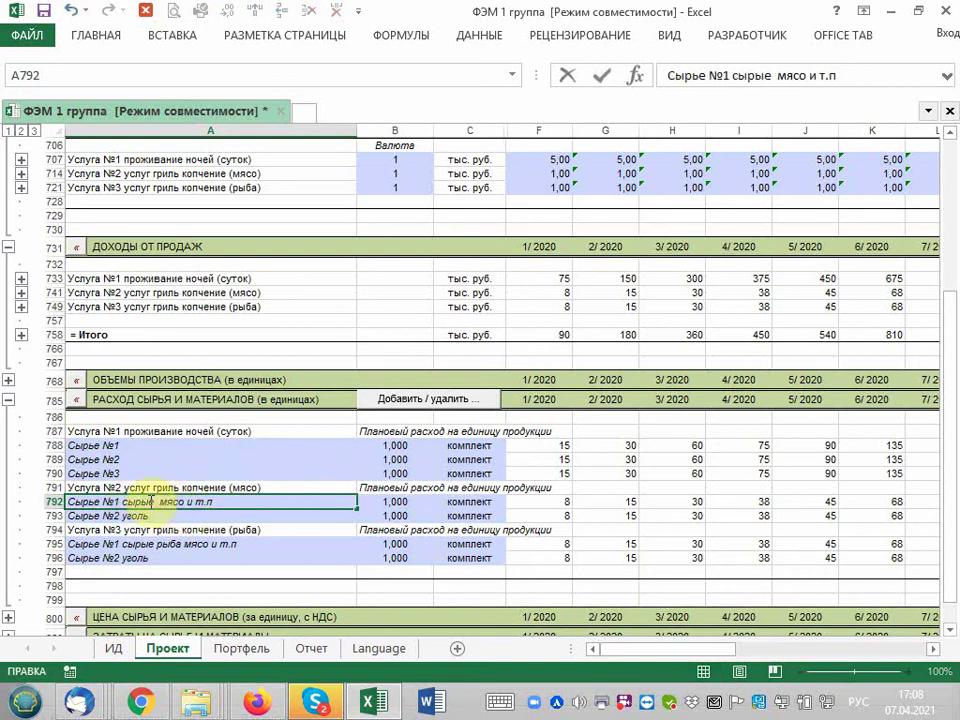
pyautogui.click(148, 502)
pyautogui.press('BackSpace')
pyautogui.write('о')
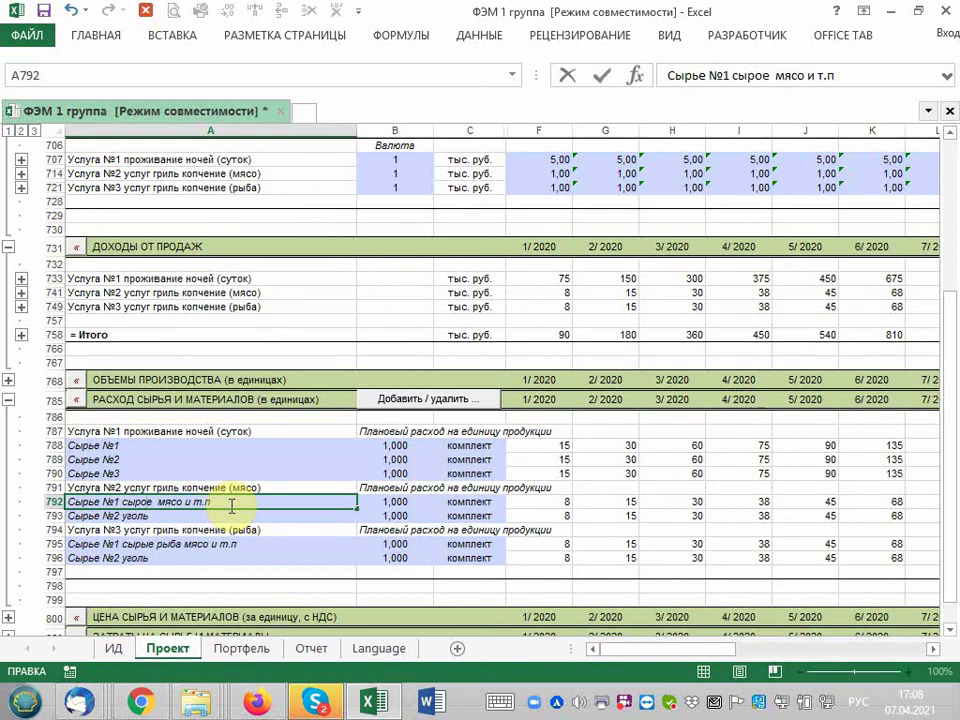
pyautogui.press('Return')
# Append 'филей спина' to the A792 material label.
pyautogui.click(229, 505)
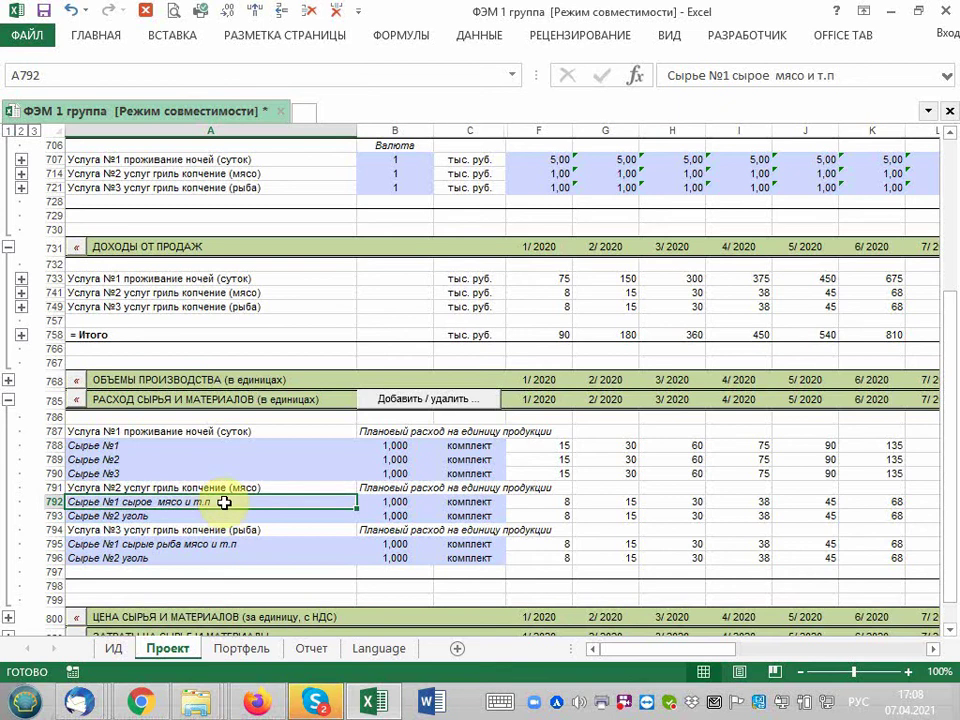
pyautogui.doubleClick(225, 503)
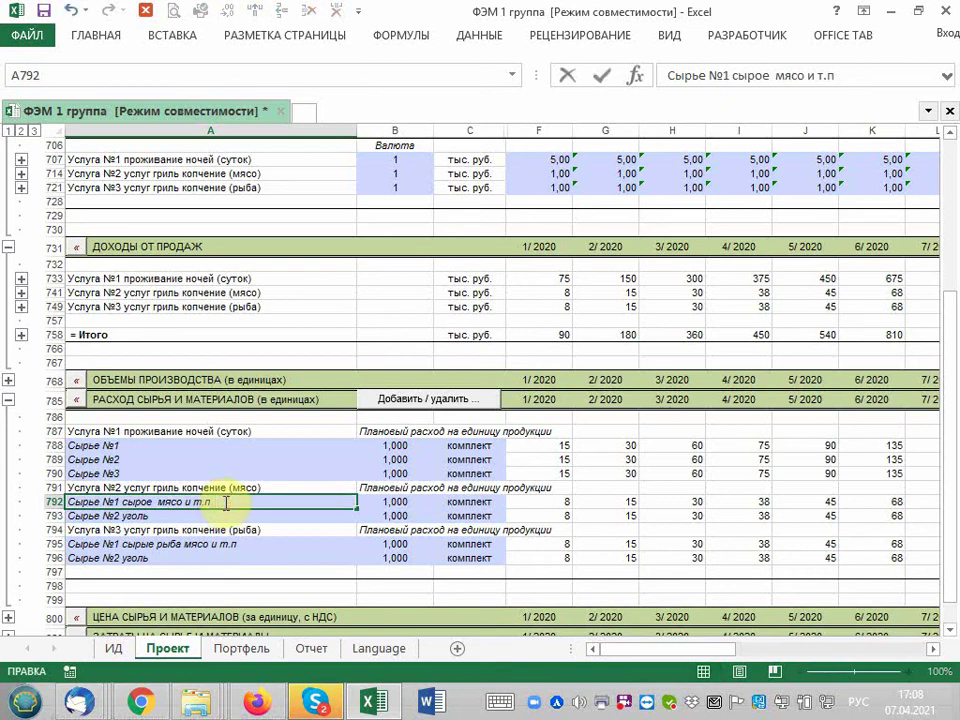
pyautogui.write('филей ')
pyautogui.write('спина')
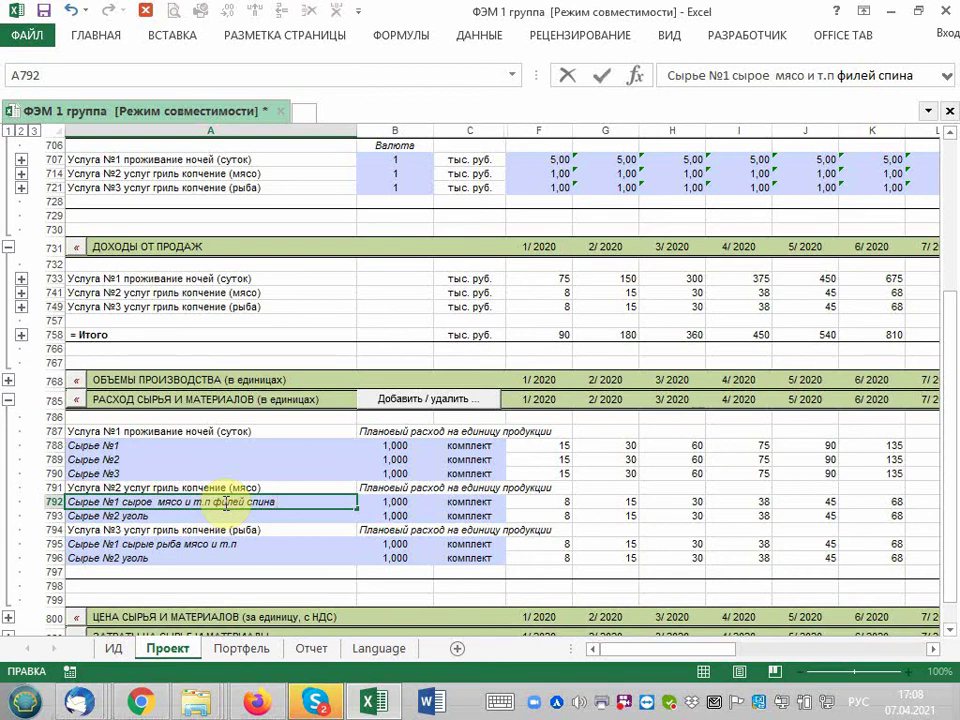
pyautogui.press('Return')
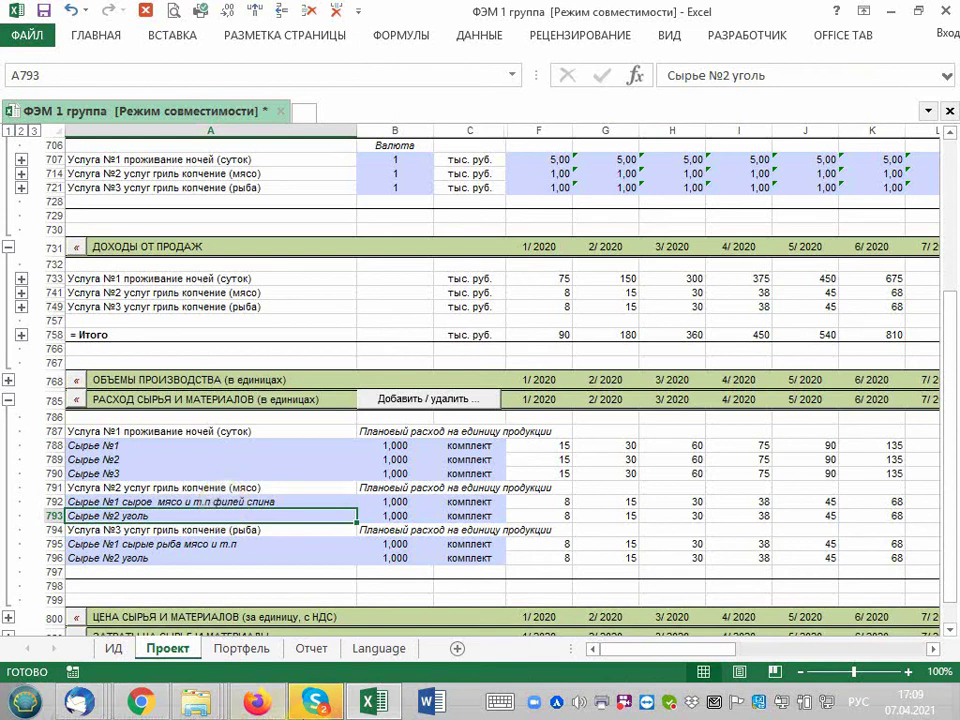
# Set the A792 material's unit in C792 to кг.
pyautogui.click(463, 505)
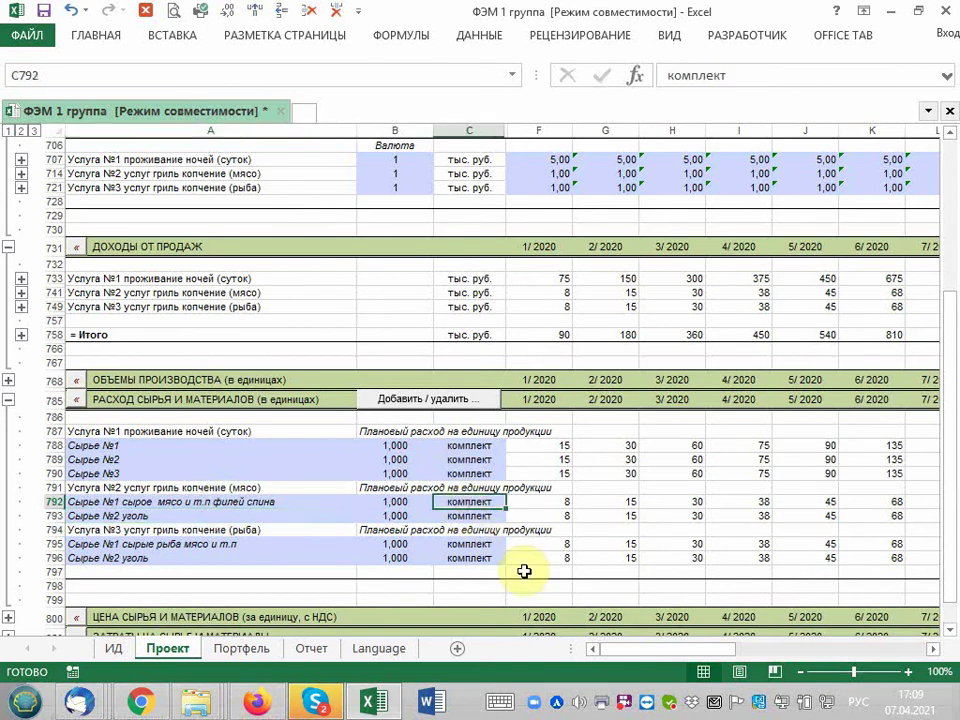
pyautogui.write('кг')
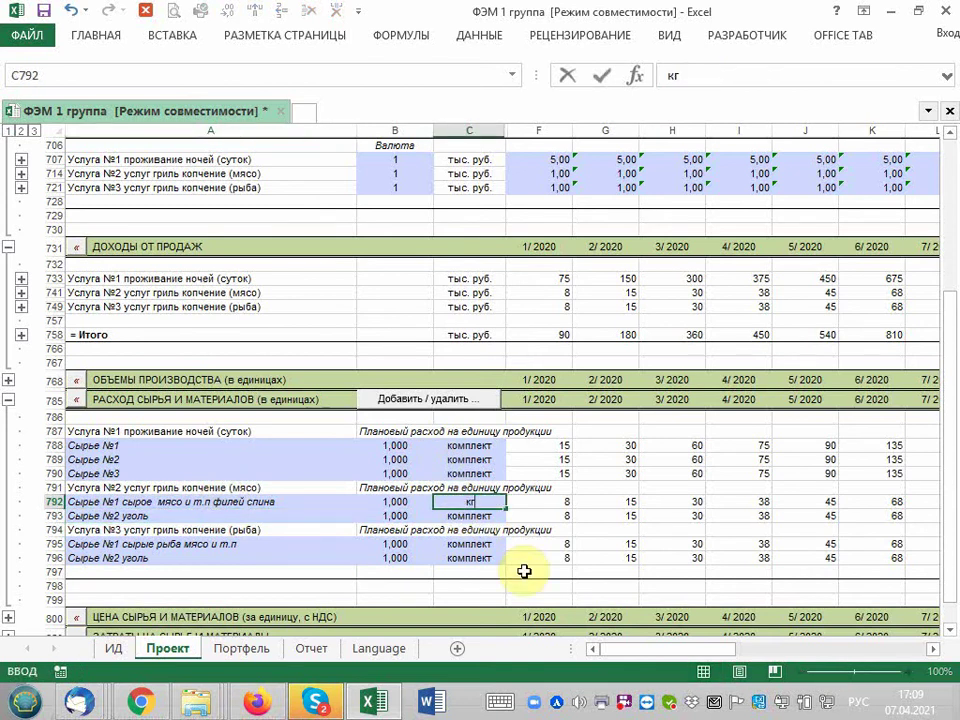
pyautogui.press('Return')
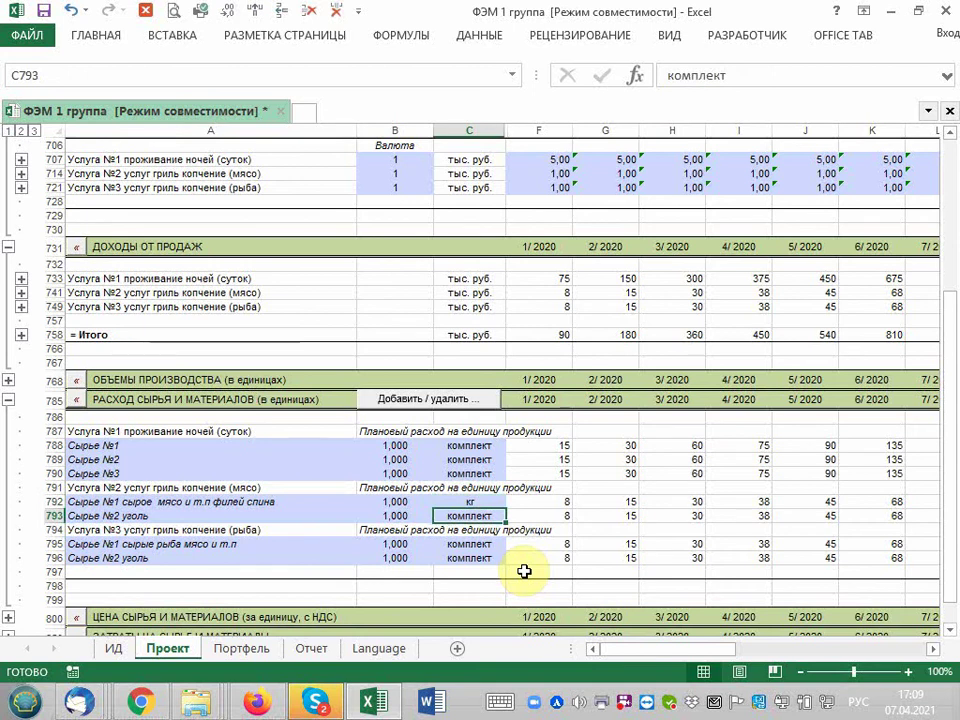
pyautogui.click(256, 502)
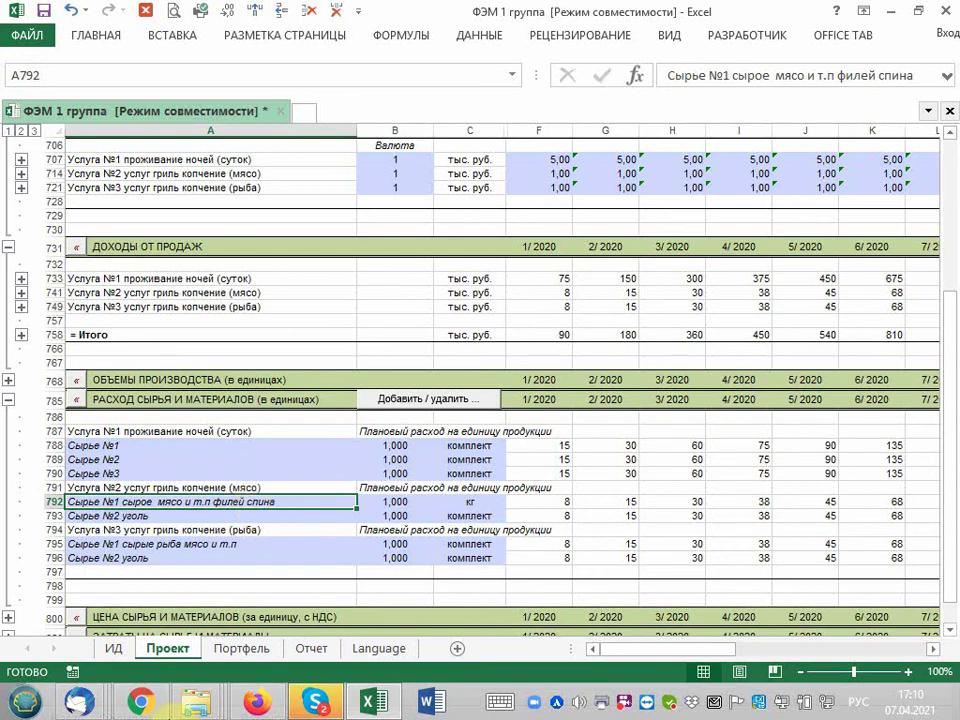
pyautogui.rightClick(176, 708)
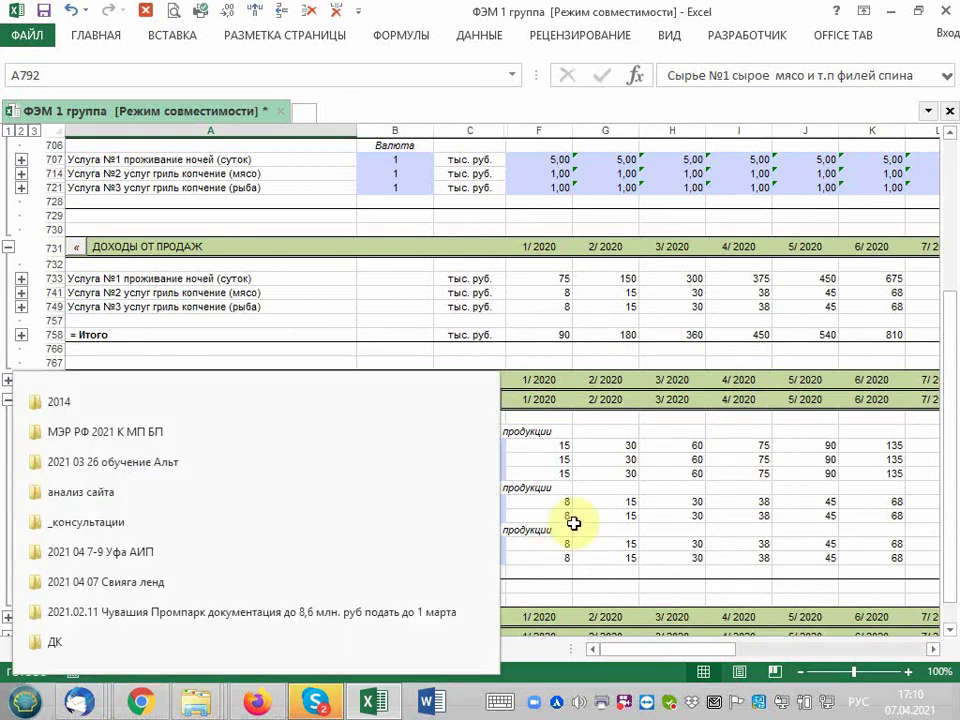
pyautogui.click(542, 491)
pyautogui.click(542, 491)
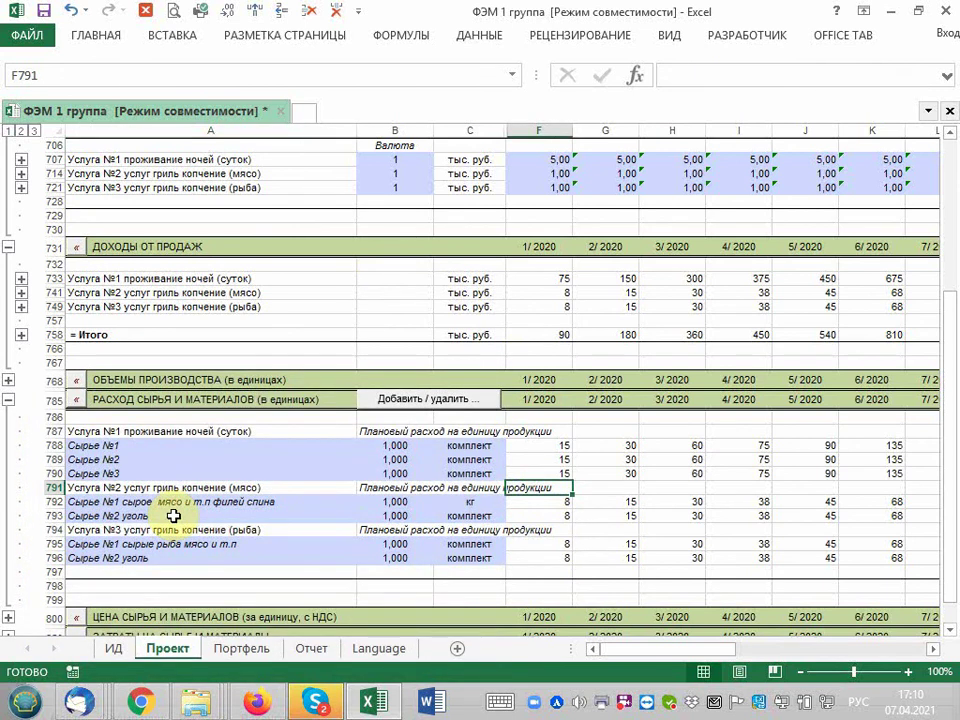
pyautogui.click(173, 515)
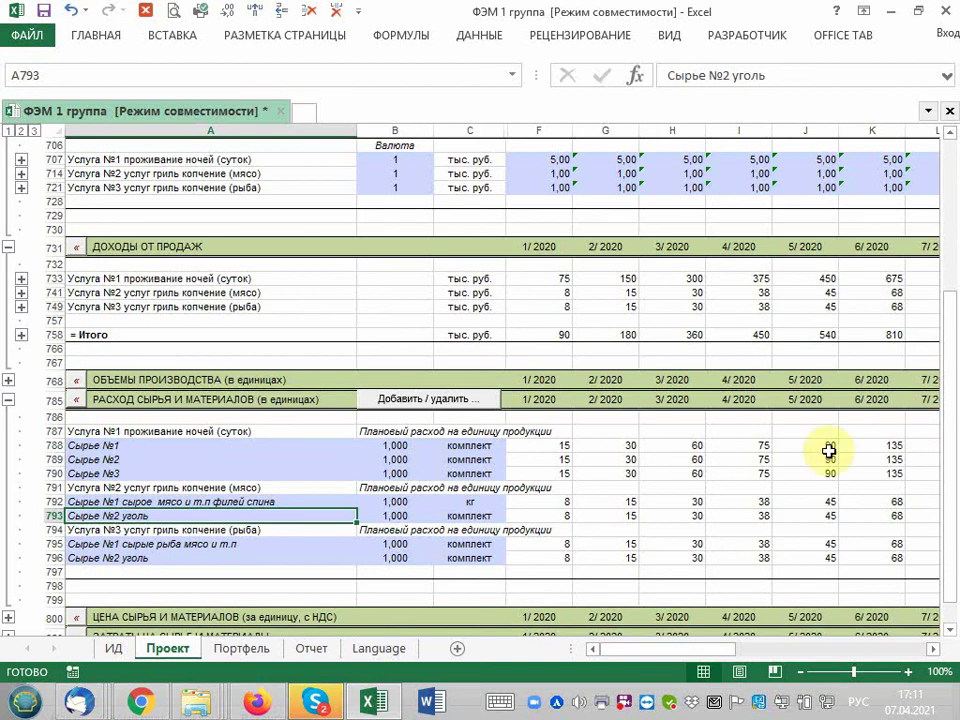
pyautogui.click(309, 500)
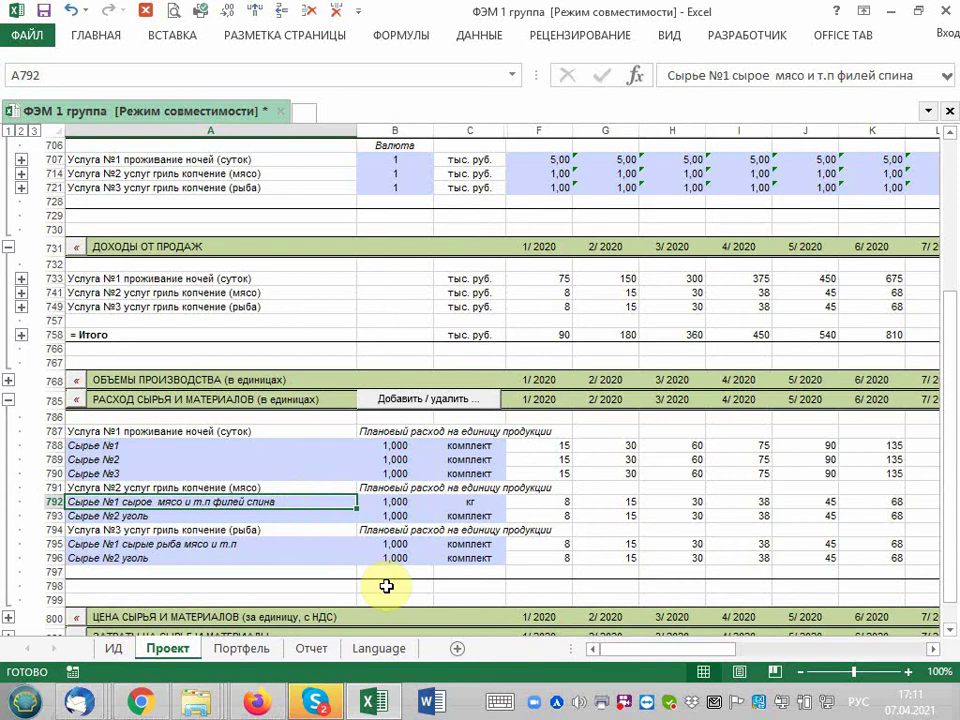
pyautogui.press('Up')
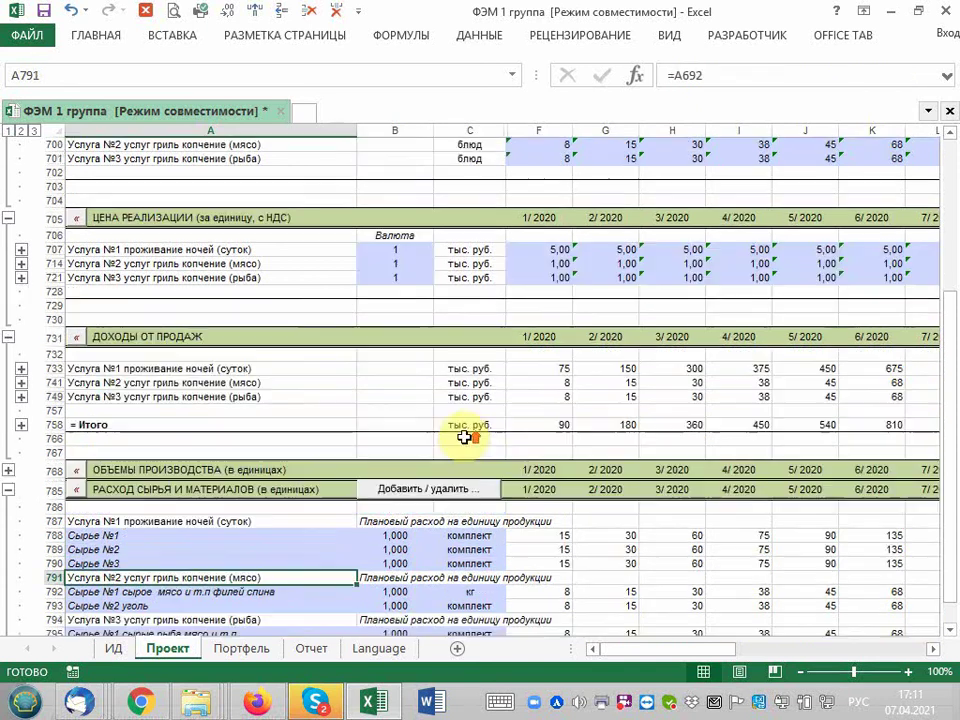
pyautogui.scroll(2, 463, 371)
pyautogui.scroll(2, 468, 435)
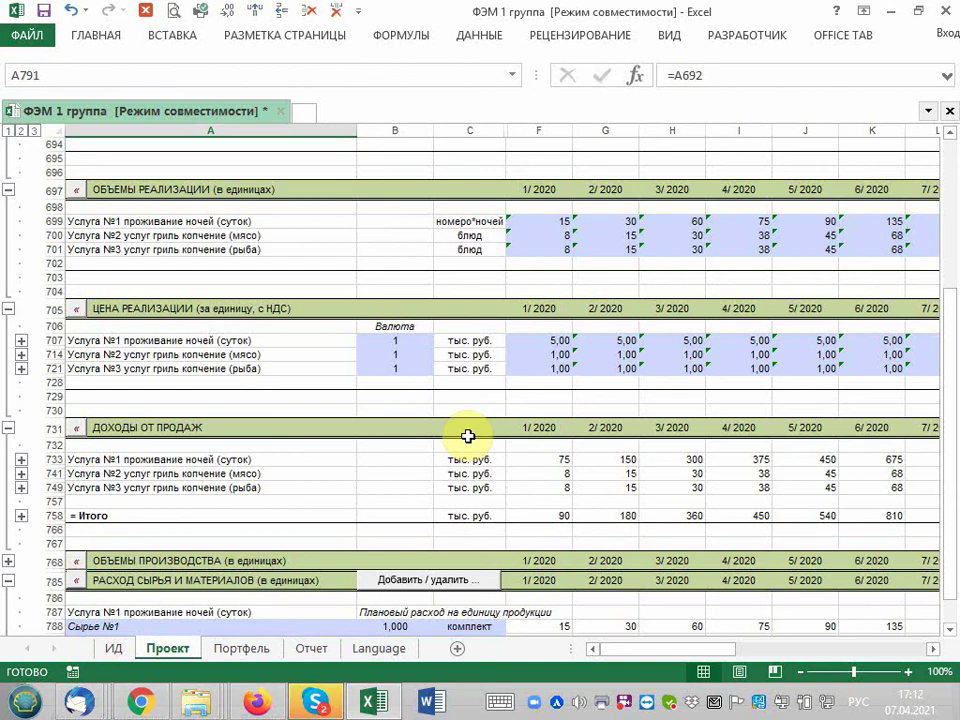
pyautogui.scroll(-4, 392, 452)
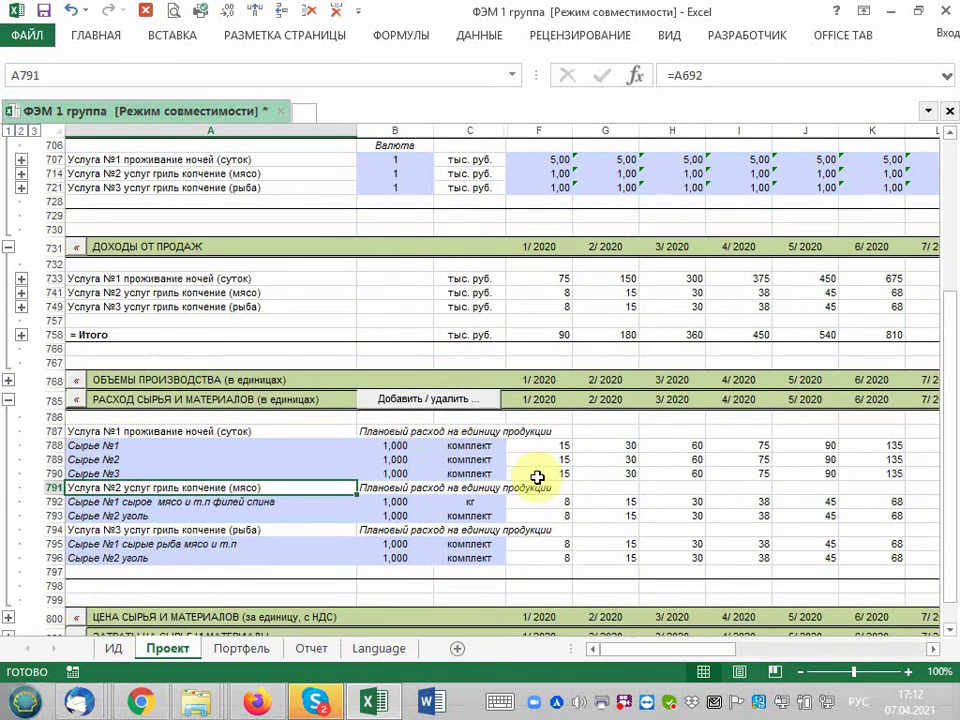
pyautogui.press('Down')
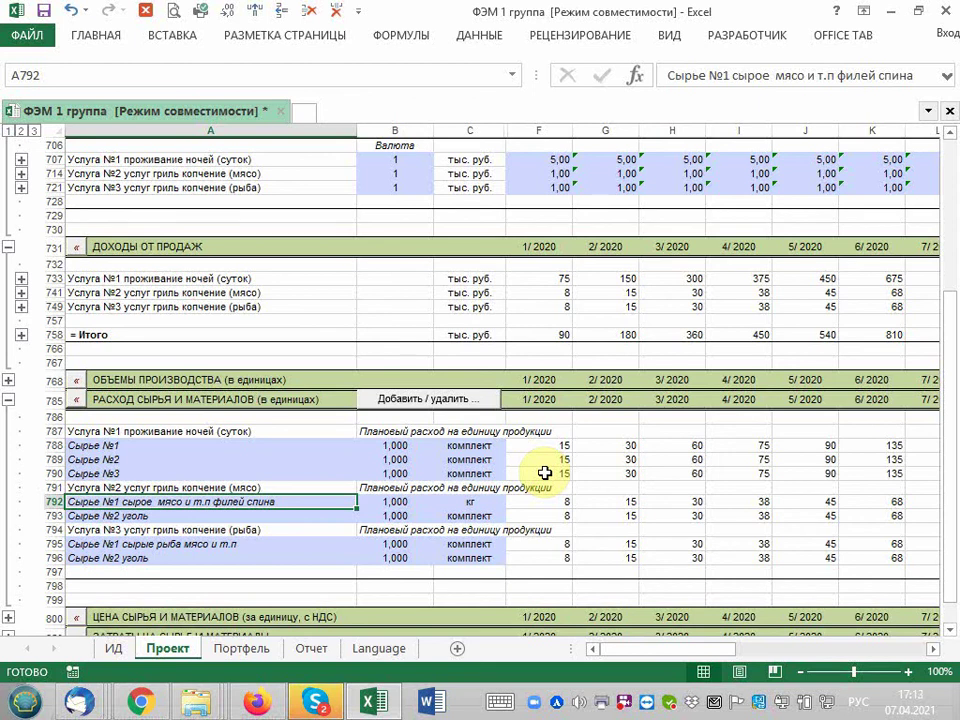
# Replace комплект with кг as the unit for Сырье №2 уголь in C793.
pyautogui.press('Right')
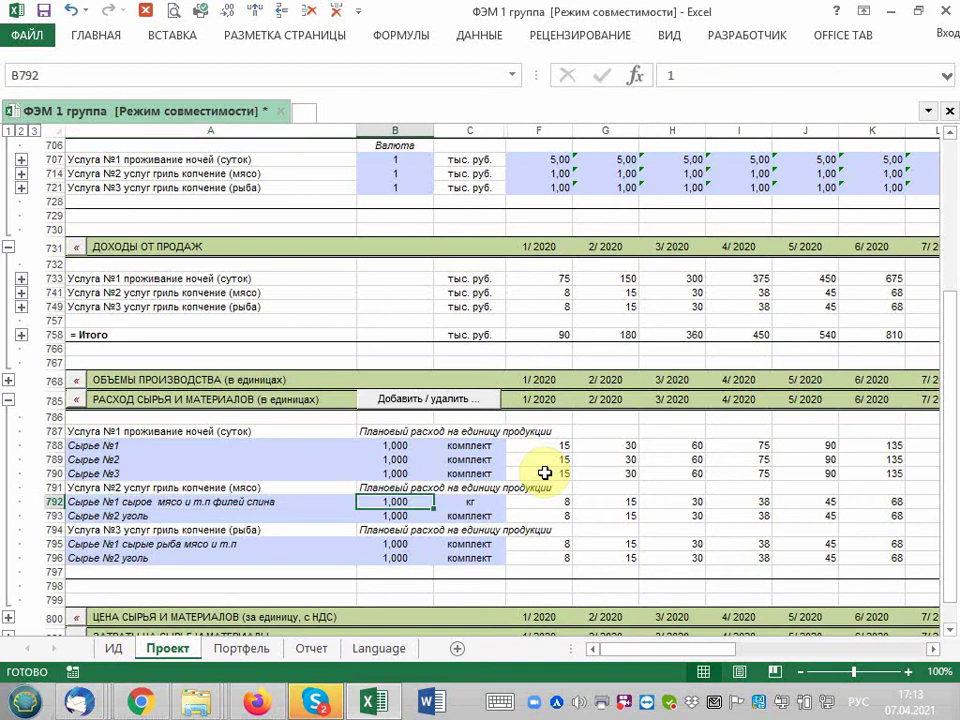
pyautogui.press('Right')
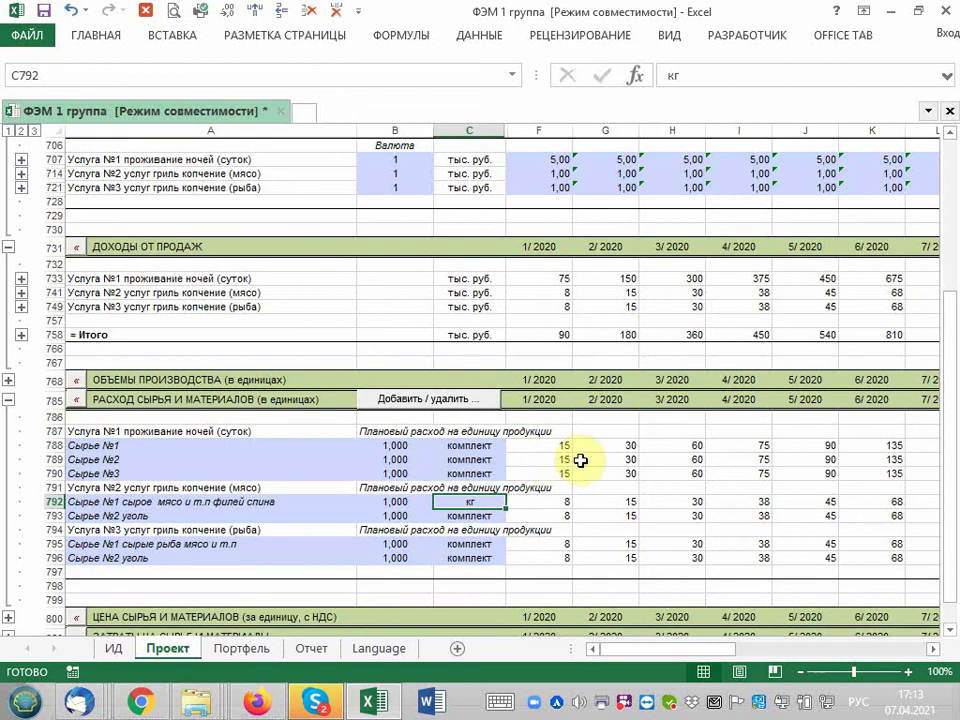
pyautogui.click(468, 514)
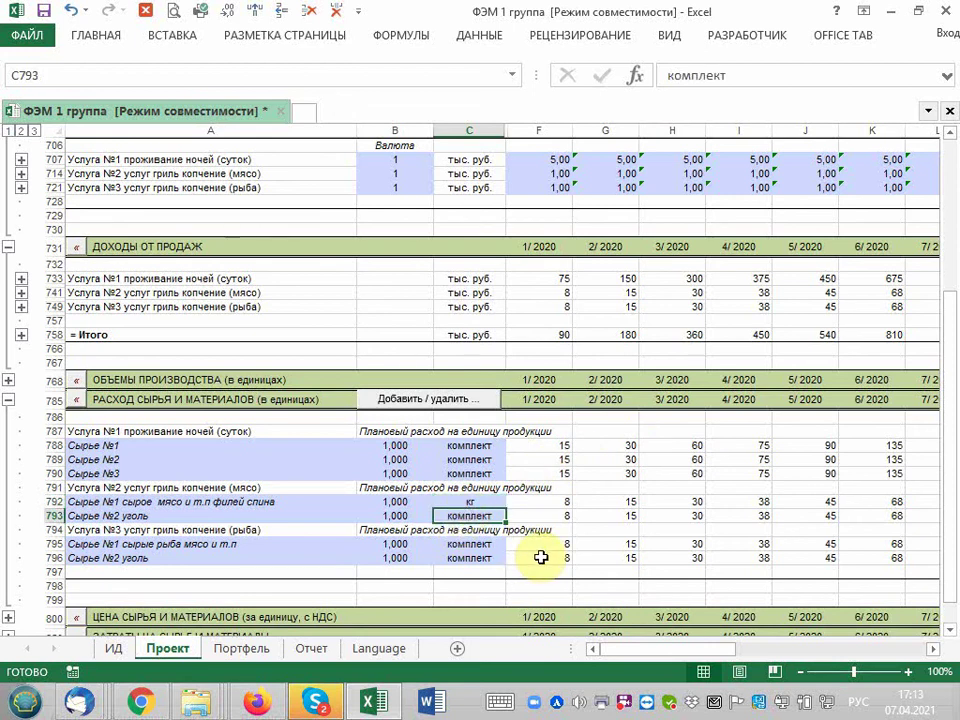
pyautogui.write('мешков')
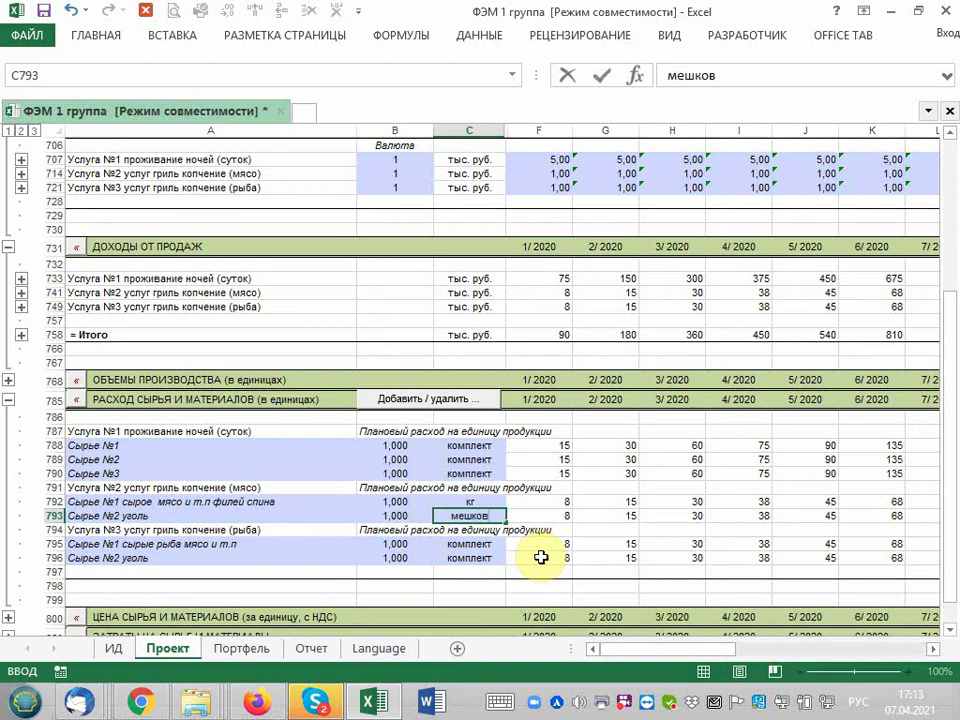
pyautogui.press('BackSpace')
pyautogui.press('BackSpace')
pyautogui.press('BackSpace')
pyautogui.press('BackSpace')
pyautogui.press('BackSpace')
pyautogui.press('BackSpace')
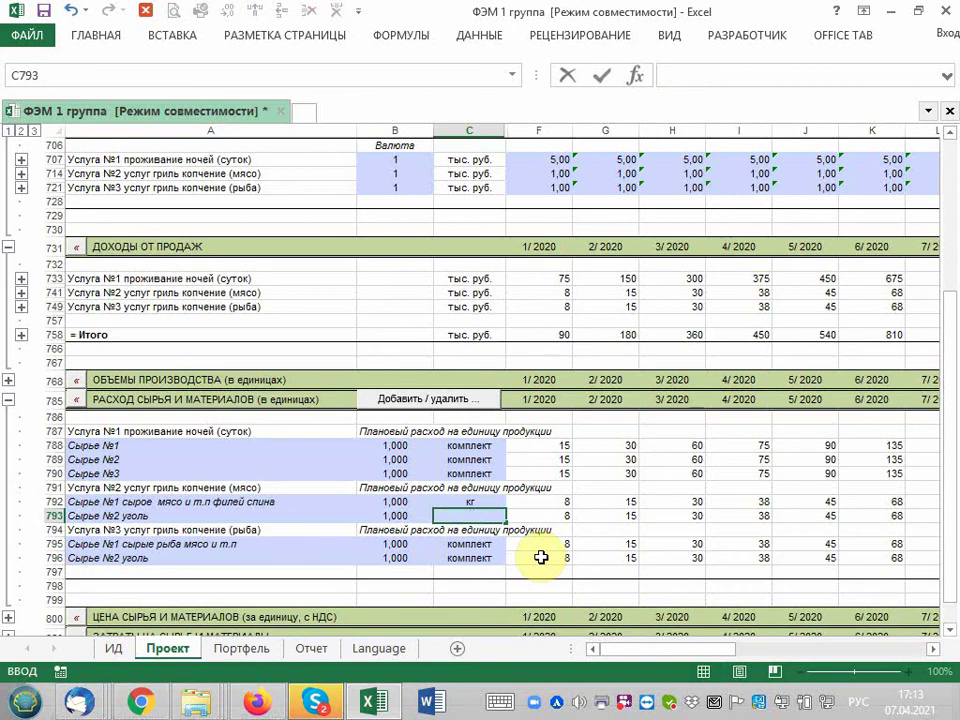
pyautogui.write('кг')
pyautogui.press('Return')
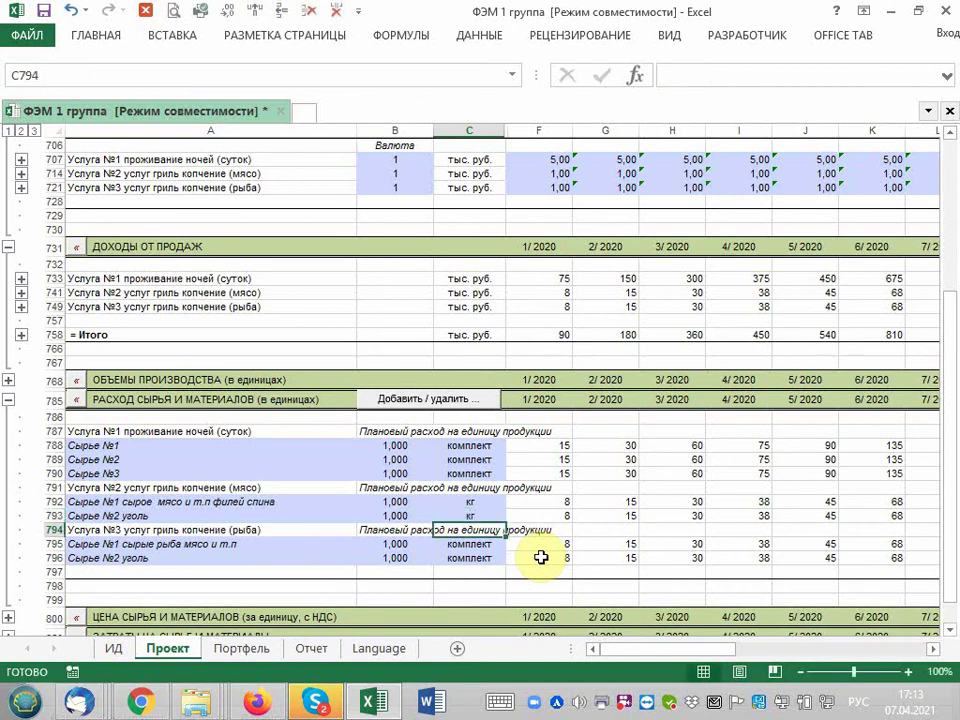
pyautogui.press('Up')
pyautogui.press('Left')
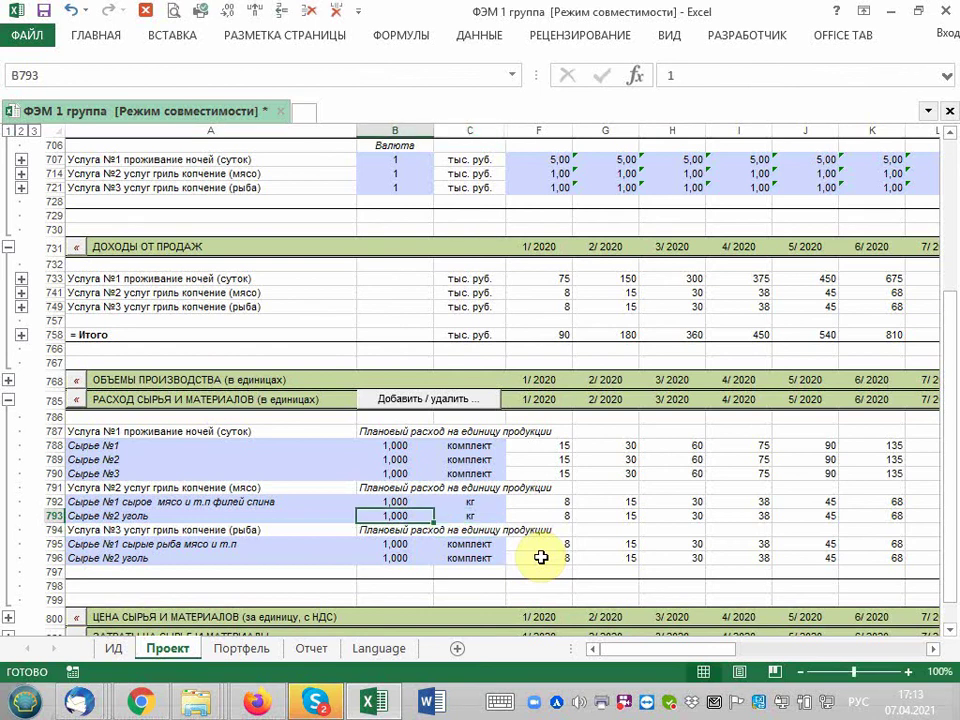
pyautogui.press('Up')
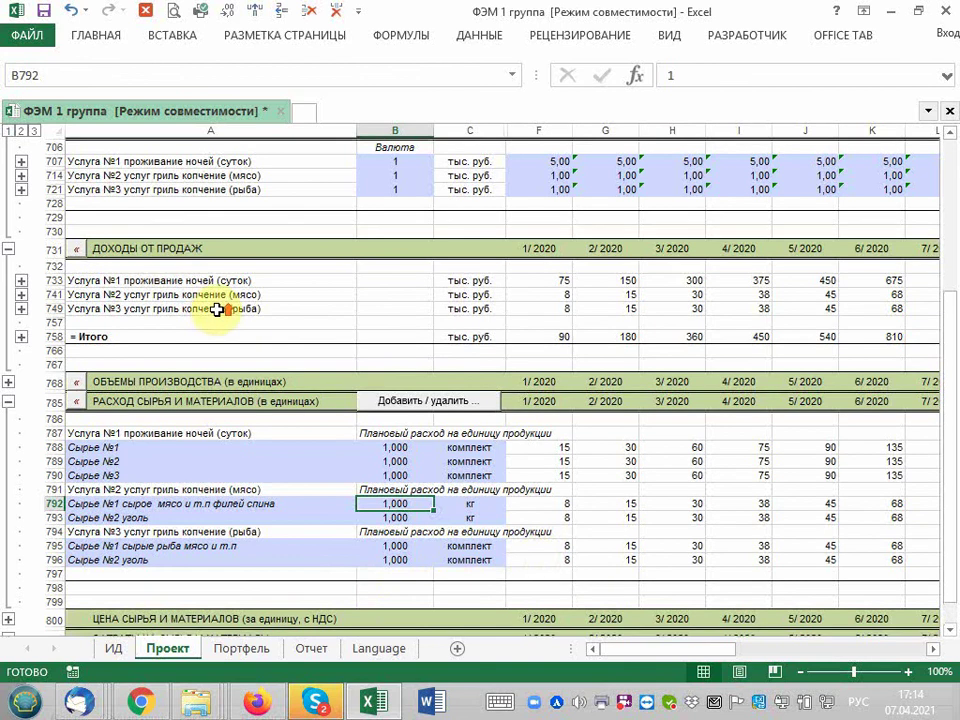
# Append '1 Кг' to the meat and fish grill service names in A692 and A693.
pyautogui.scroll(5, 214, 364)
pyautogui.scroll(2, 213, 366)
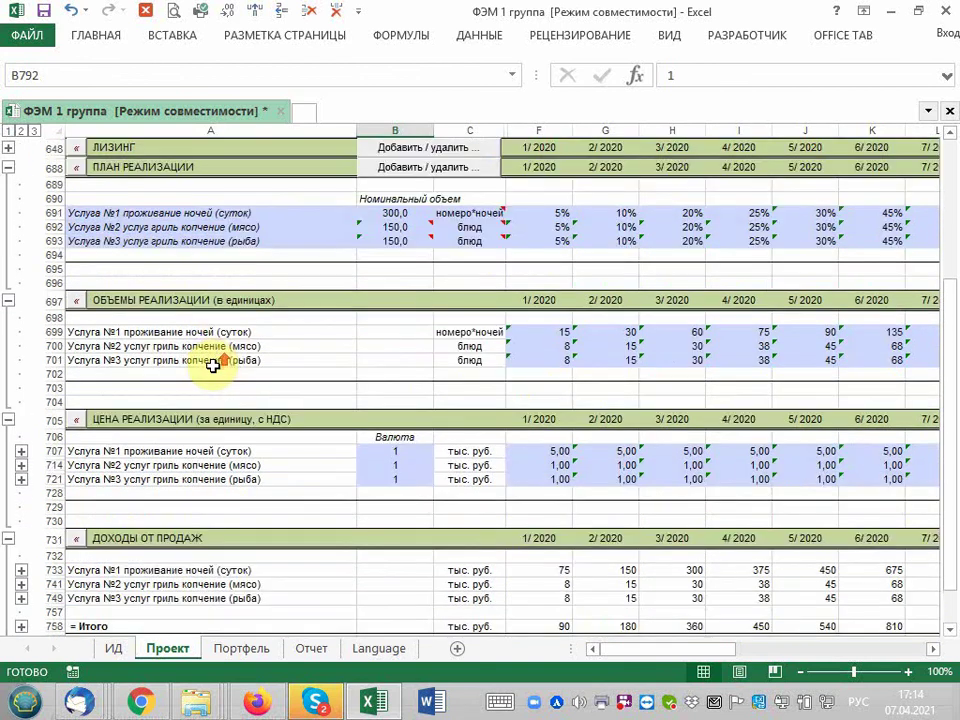
pyautogui.click(300, 224)
pyautogui.doubleClick(300, 224)
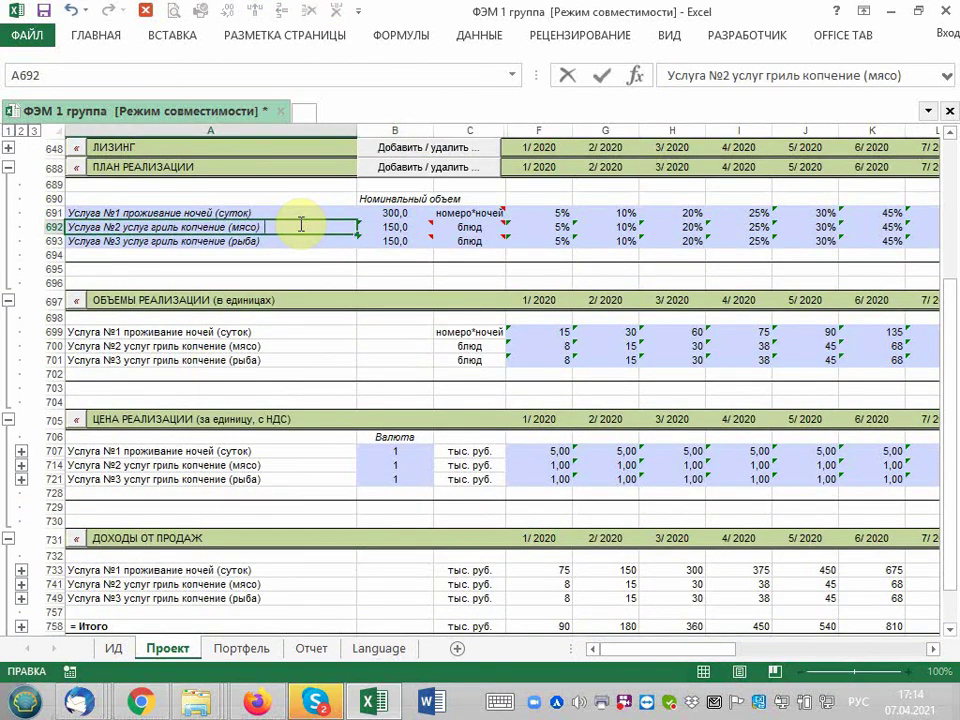
pyautogui.write(' 1')
pyautogui.write(' Кг')
pyautogui.press('Return')
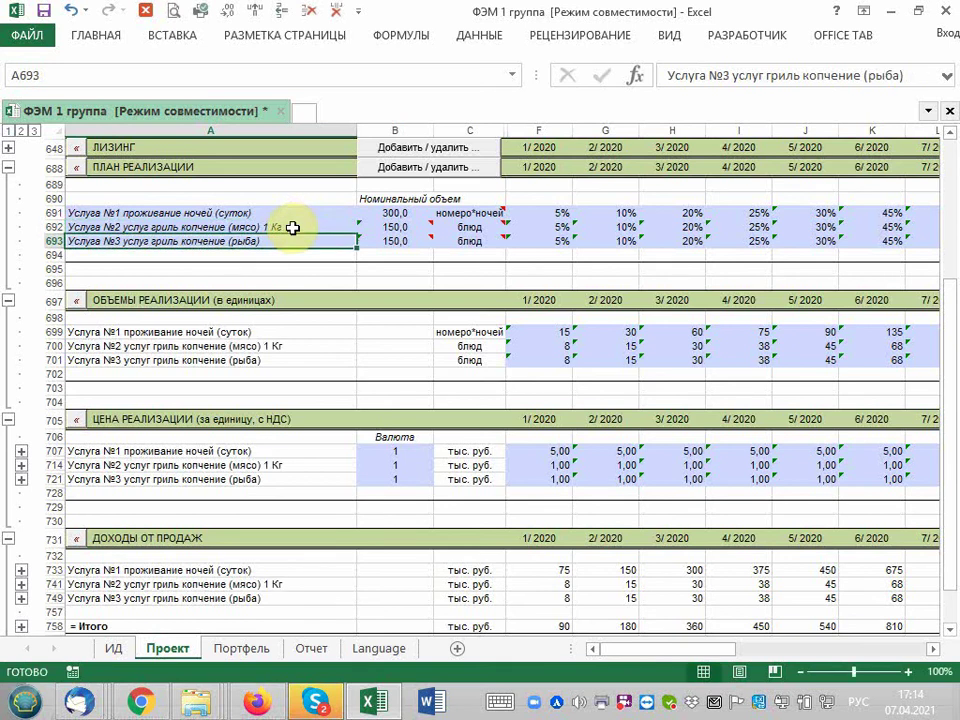
pyautogui.doubleClick(286, 241)
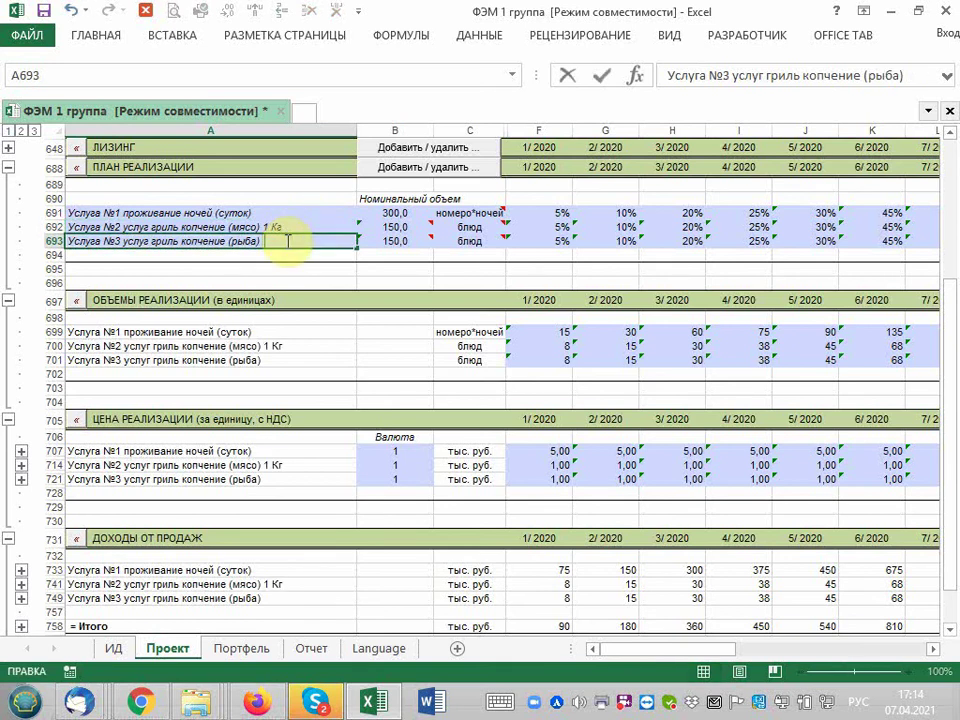
pyautogui.write('1 Кг')
pyautogui.press('Return')
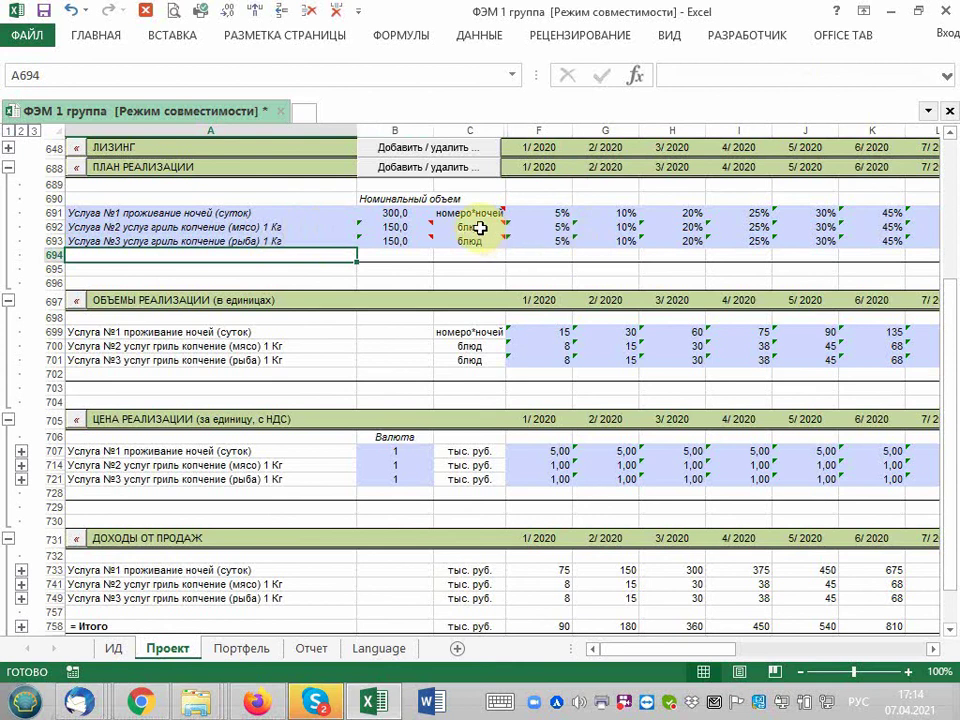
# Set the units in C692 and C693 to кг instead of блюд.
pyautogui.click(482, 228)
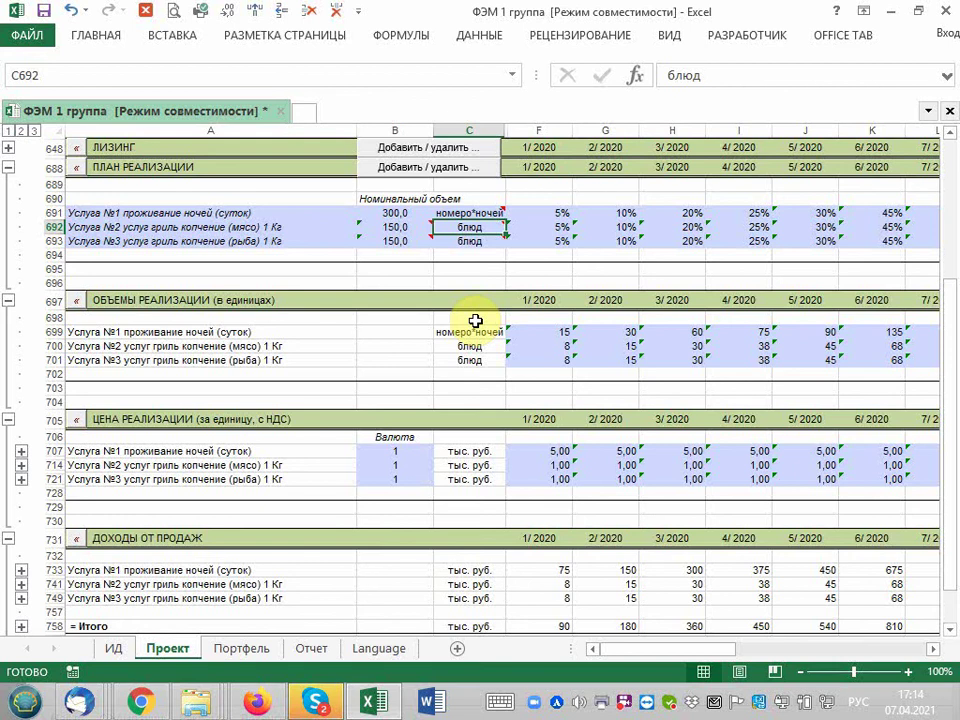
pyautogui.write('кг')
pyautogui.press('Return')
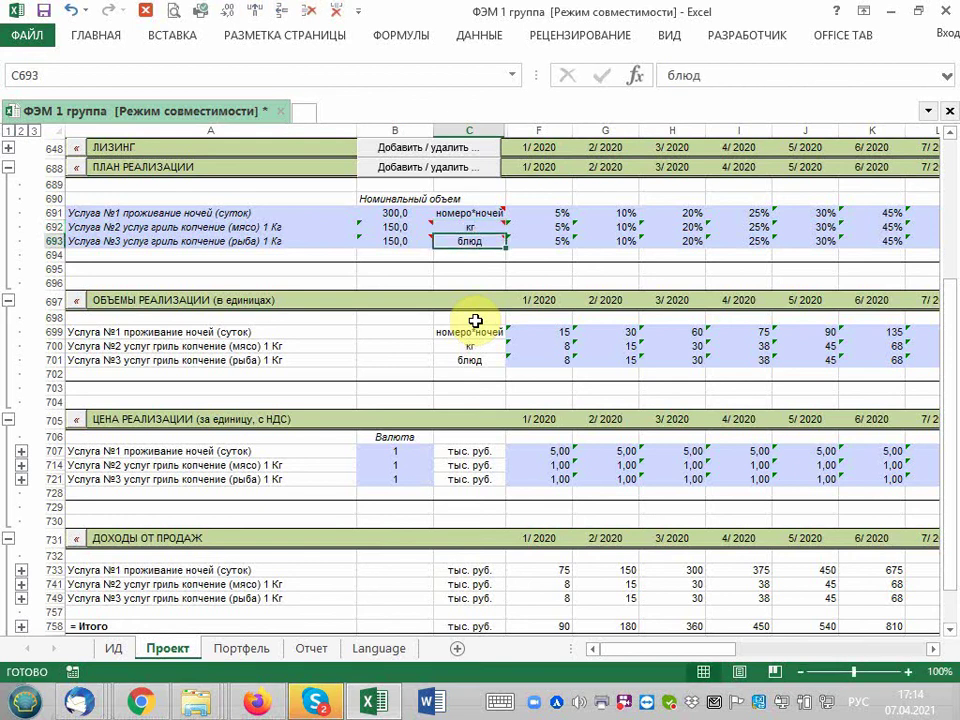
pyautogui.write('кг')
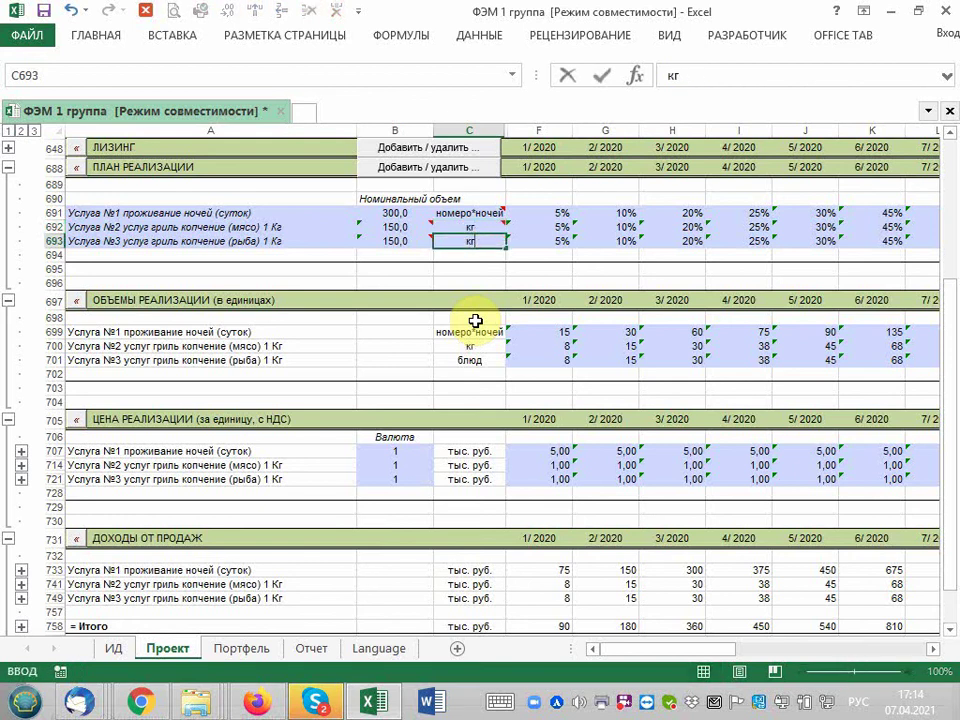
pyautogui.press('Left')
pyautogui.press('Up')
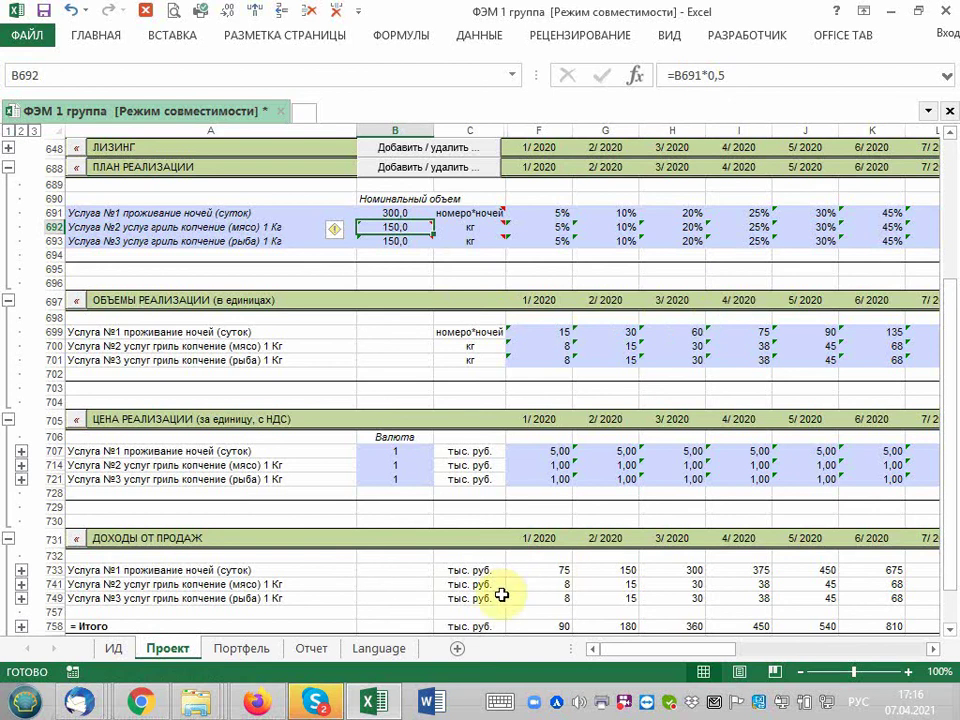
# Enter 2,5 as the raw meat usage in B792 and 1,5 as the raw fish usage in B795.
pyautogui.scroll(-1, 510, 589)
pyautogui.scroll(-3, 510, 590)
pyautogui.scroll(-3, 510, 590)
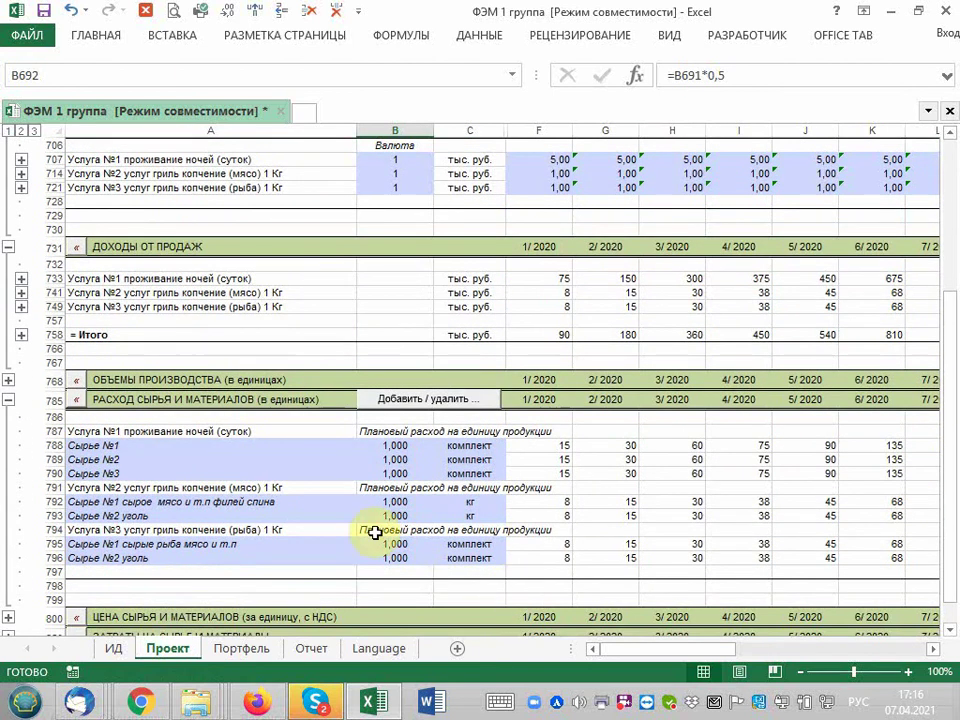
pyautogui.click(405, 500)
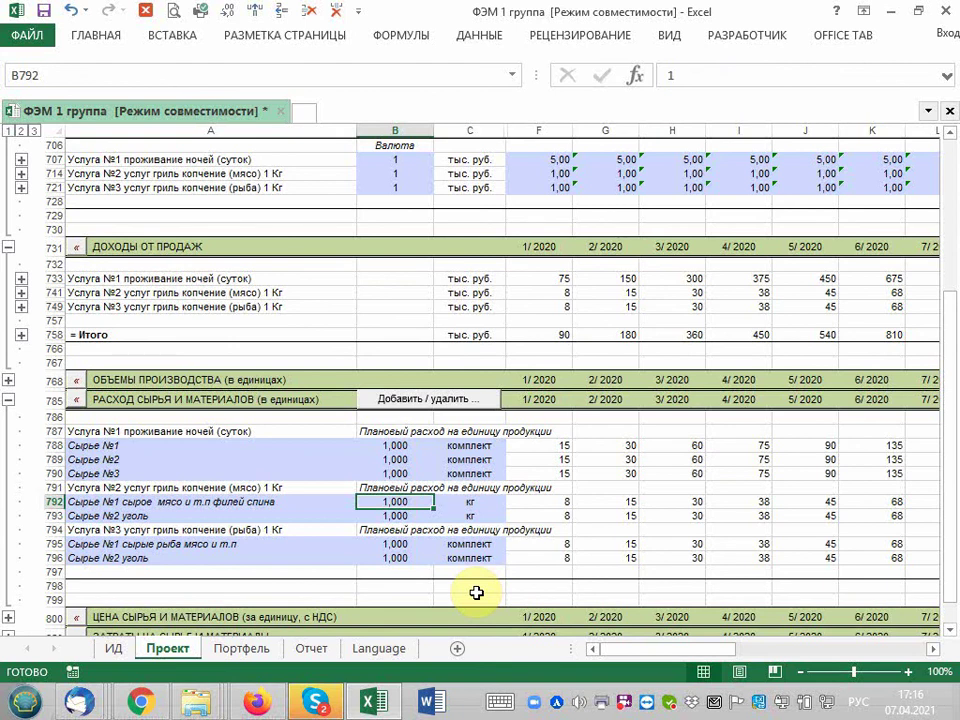
pyautogui.write('2,5')
pyautogui.press('Return')
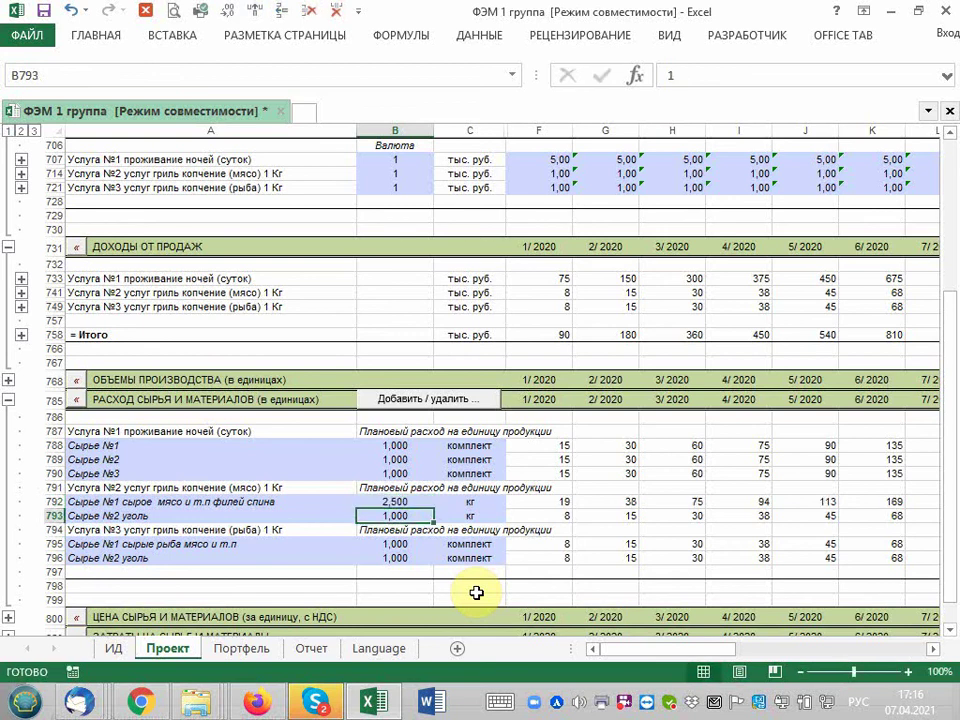
pyautogui.press('Up')
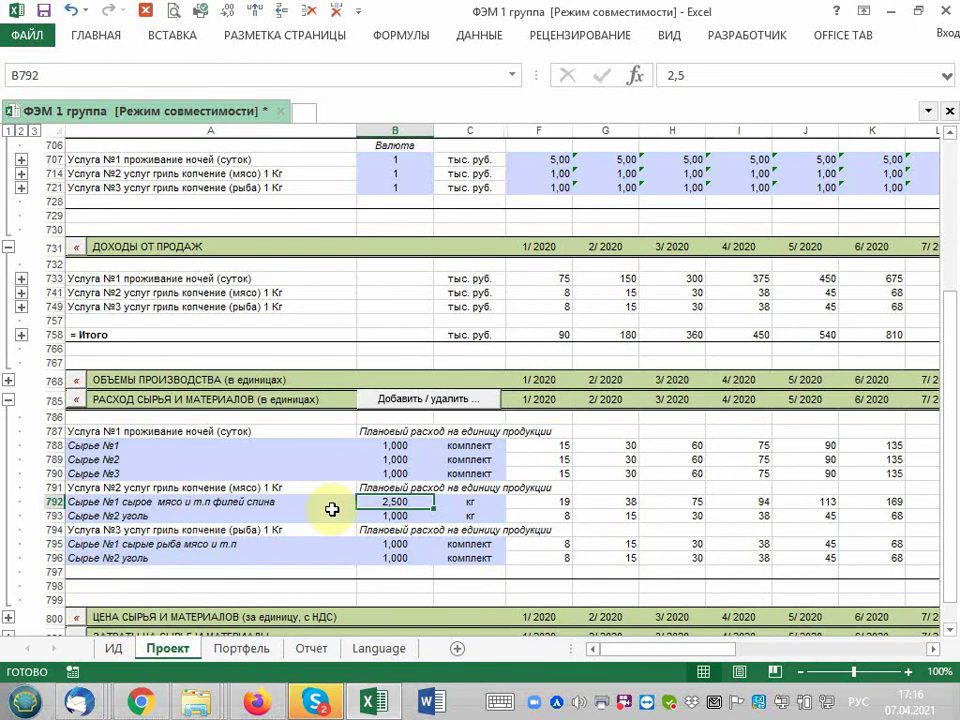
pyautogui.click(403, 545)
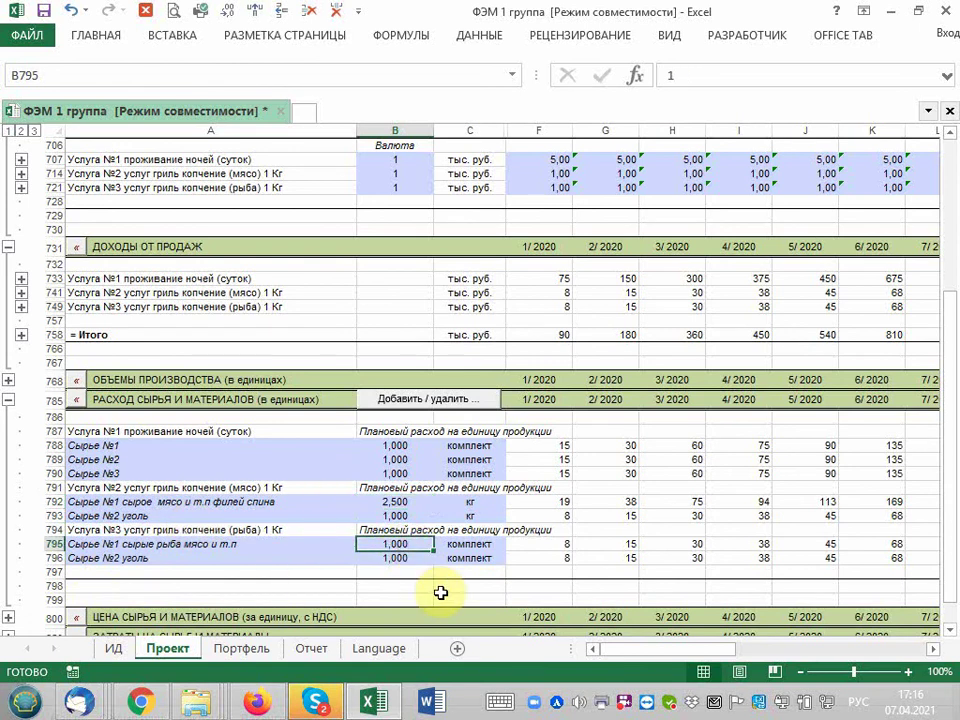
pyautogui.write('1,5')
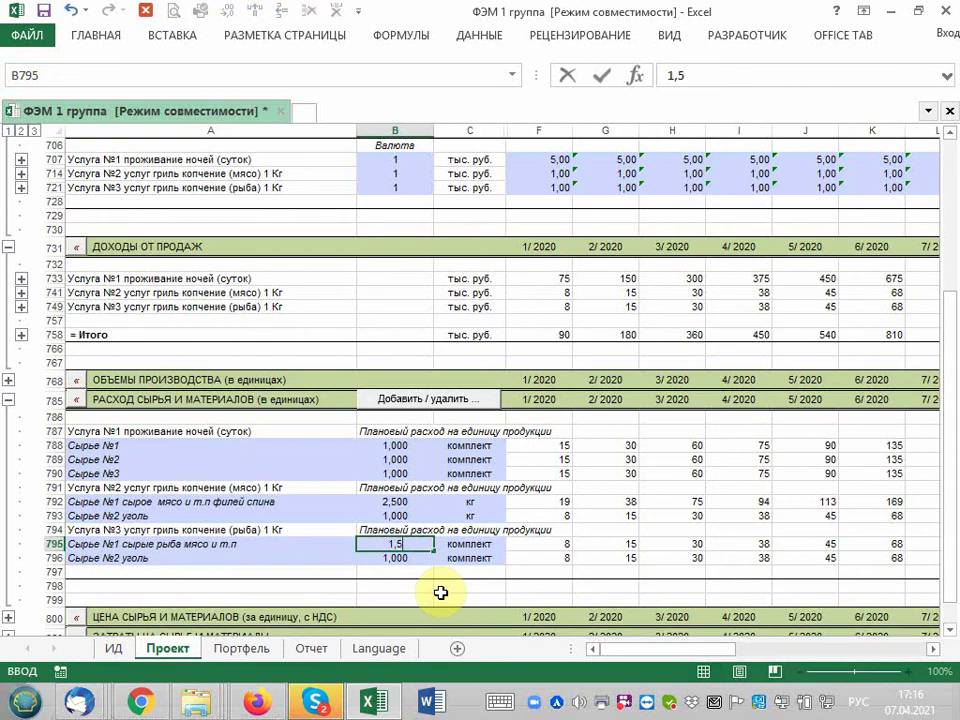
pyautogui.press('Return')
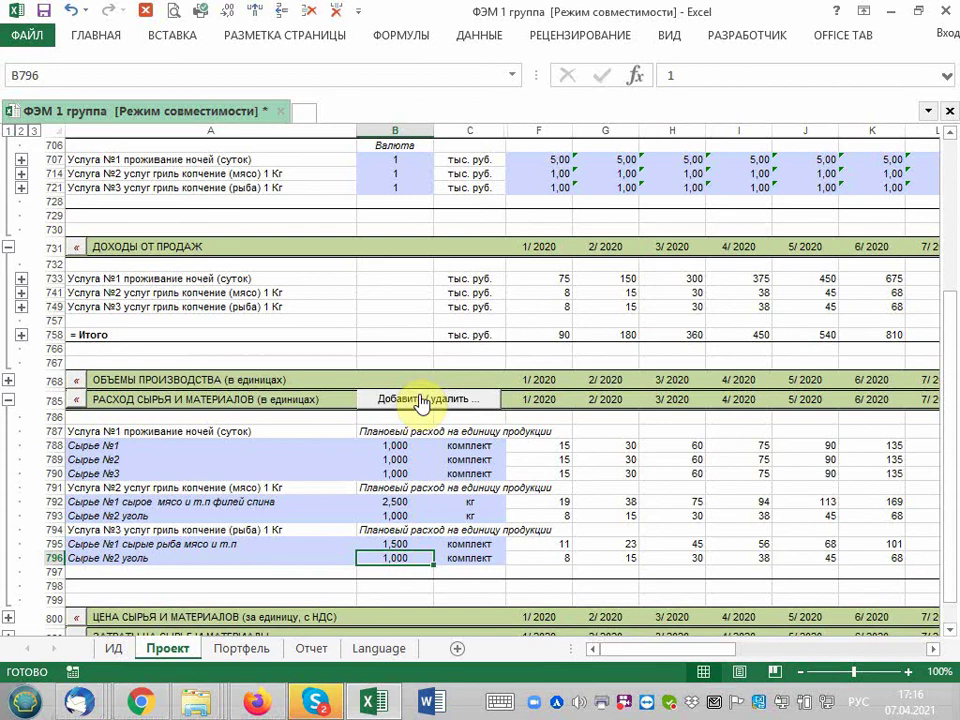
# Add a Специи raw material to the grilled-meat service Услуга №2.
pyautogui.click(422, 401)
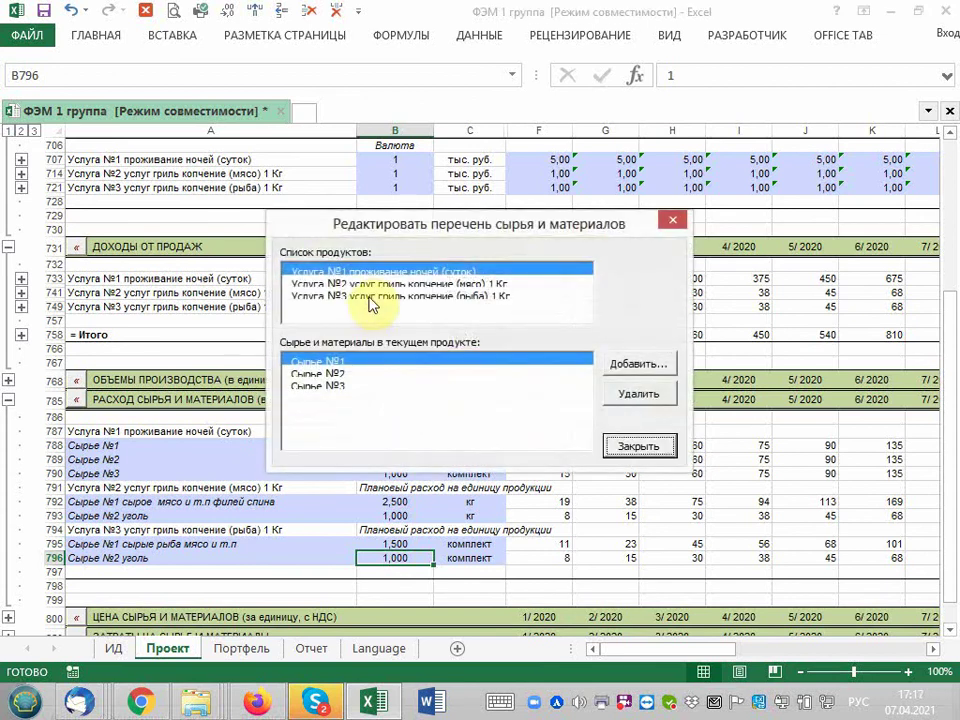
pyautogui.click(372, 286)
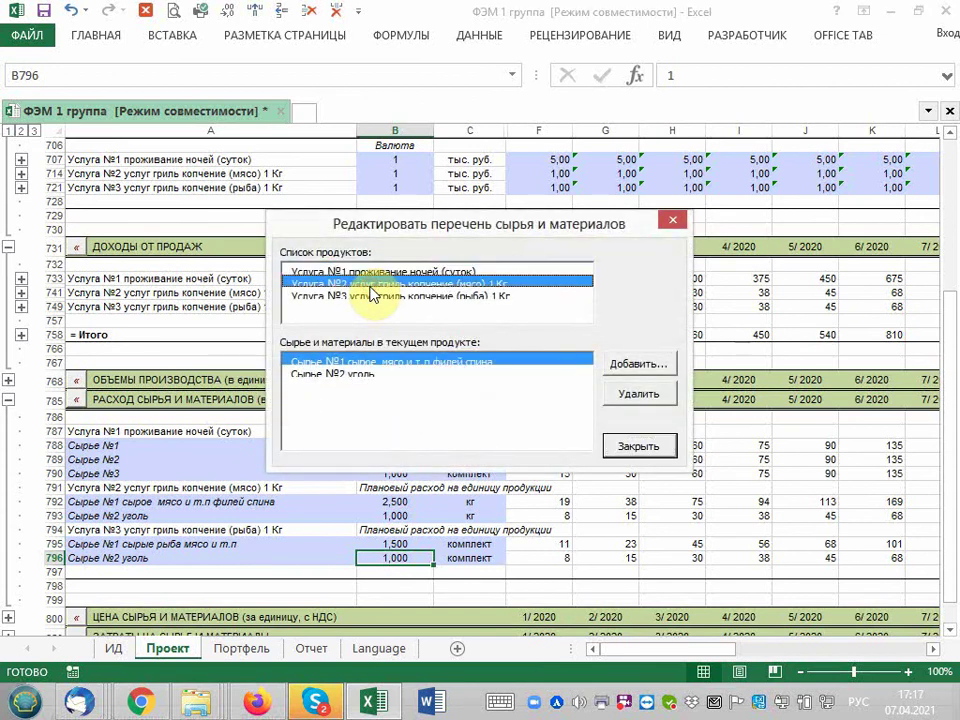
pyautogui.click(338, 374)
pyautogui.click(620, 368)
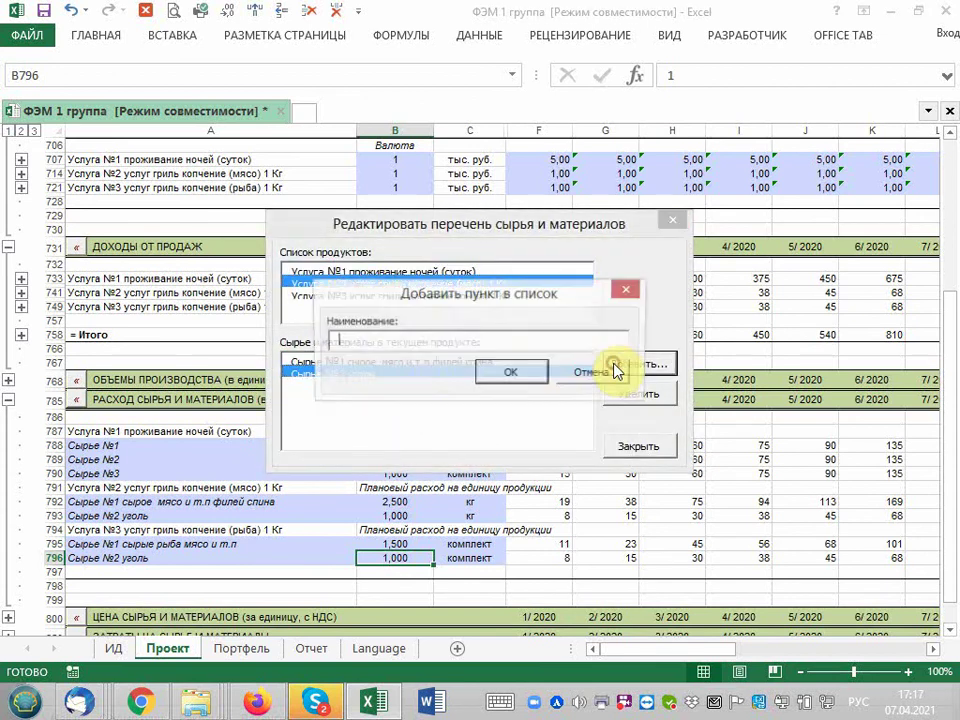
pyautogui.write('Спец')
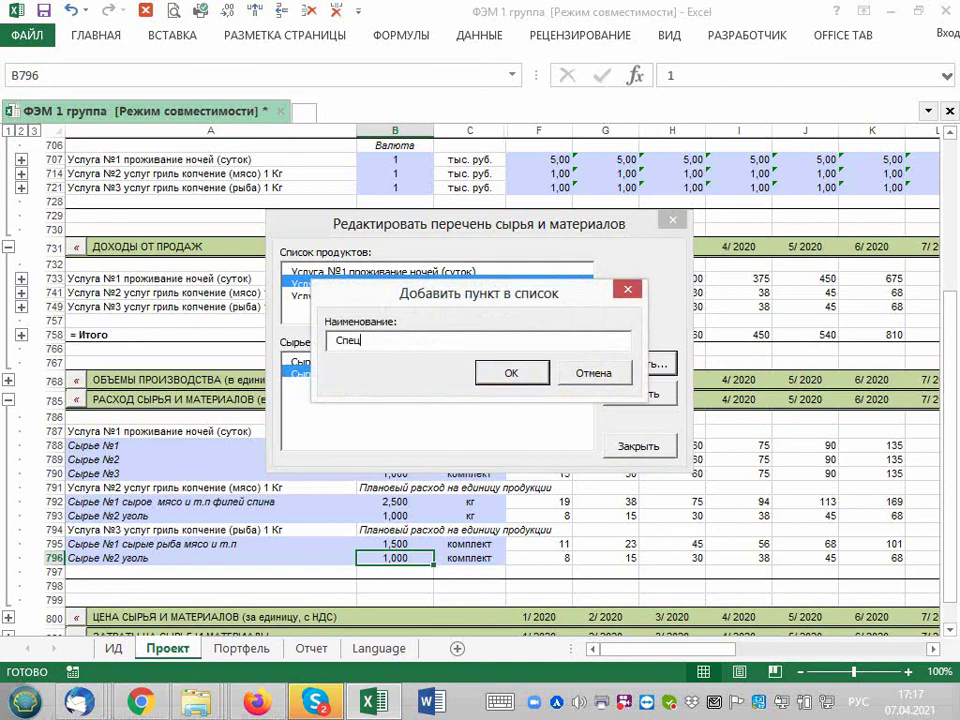
pyautogui.write('ии')
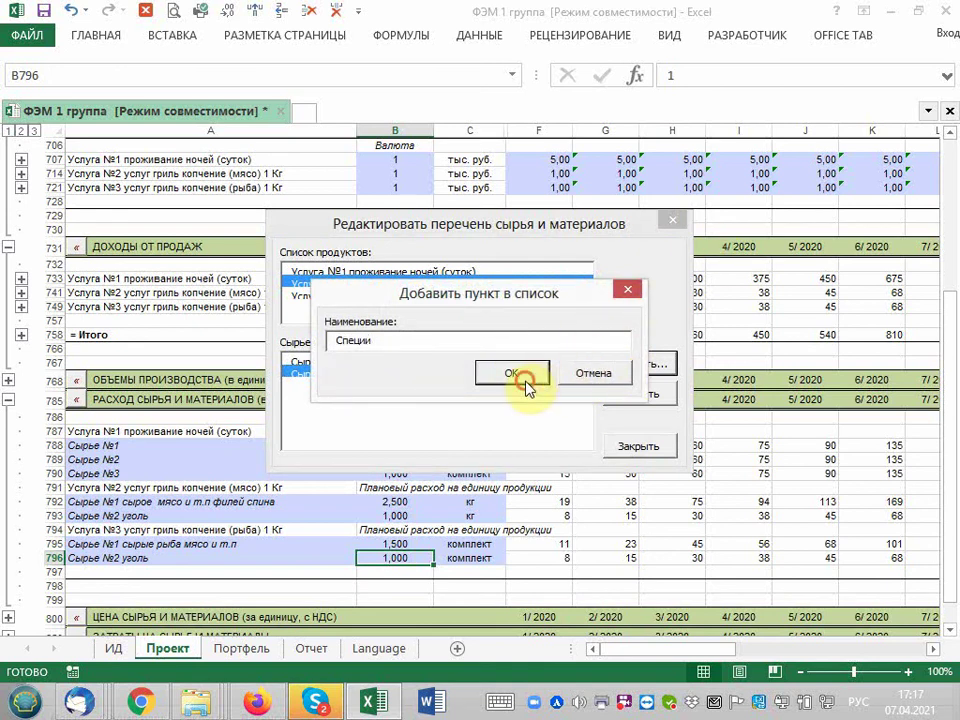
pyautogui.click(522, 377)
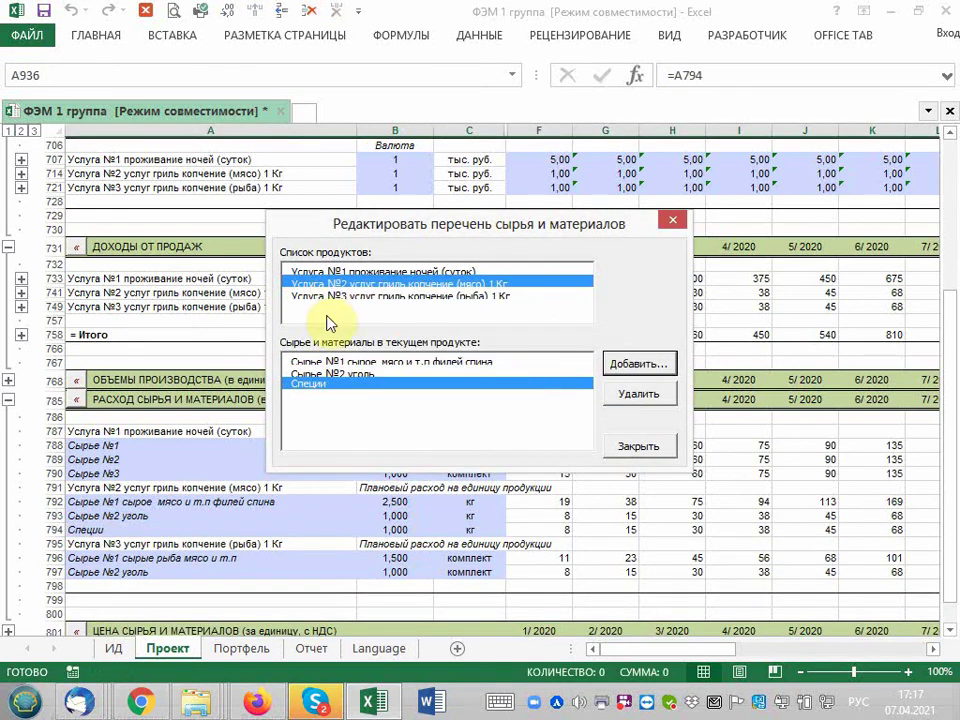
# Add a Специи raw material to the grilled-fish service Услуга №3.
pyautogui.click(321, 296)
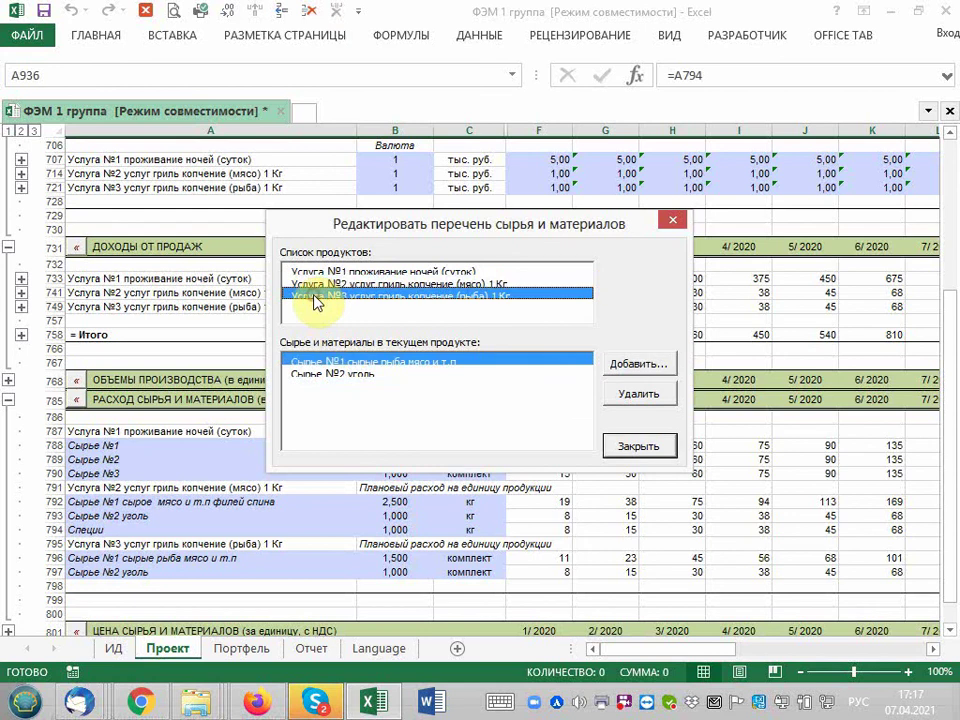
pyautogui.click(376, 375)
pyautogui.click(640, 364)
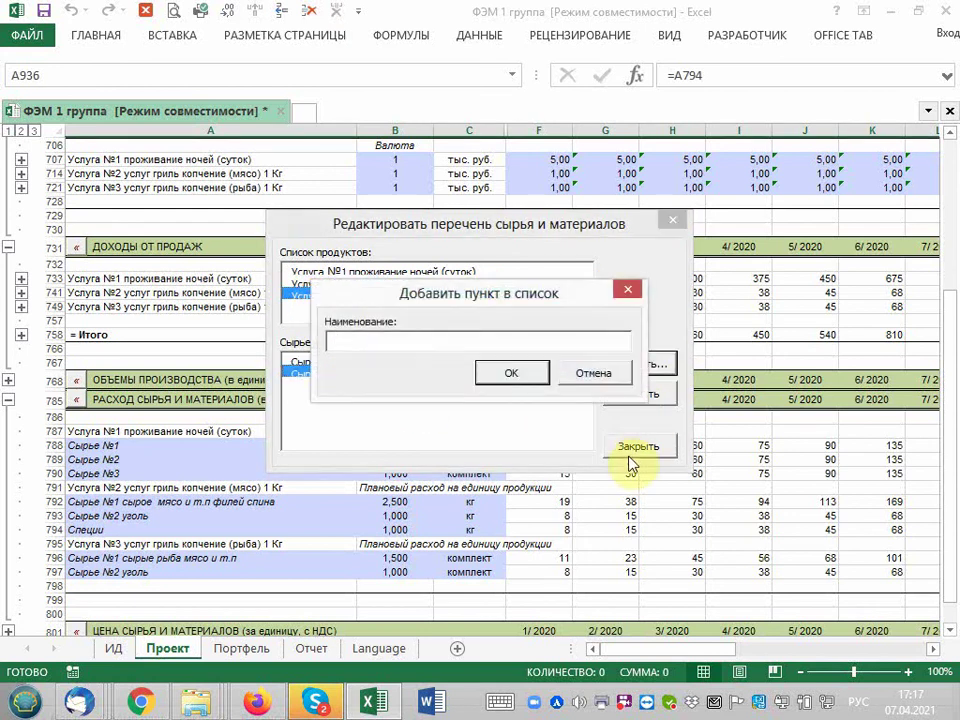
pyautogui.write('Специи')
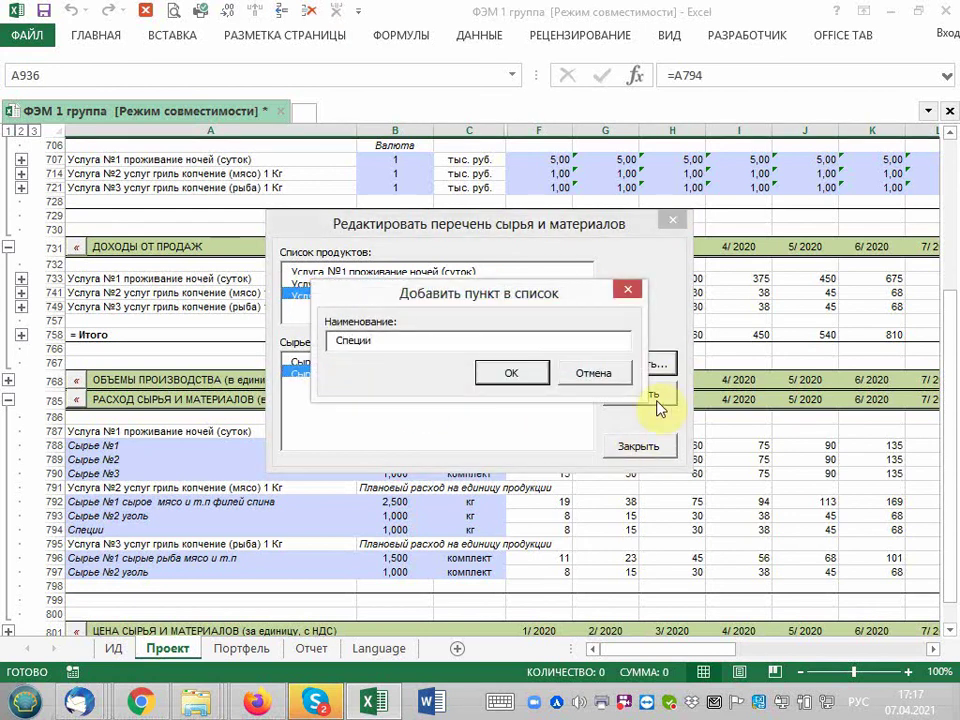
pyautogui.click(533, 379)
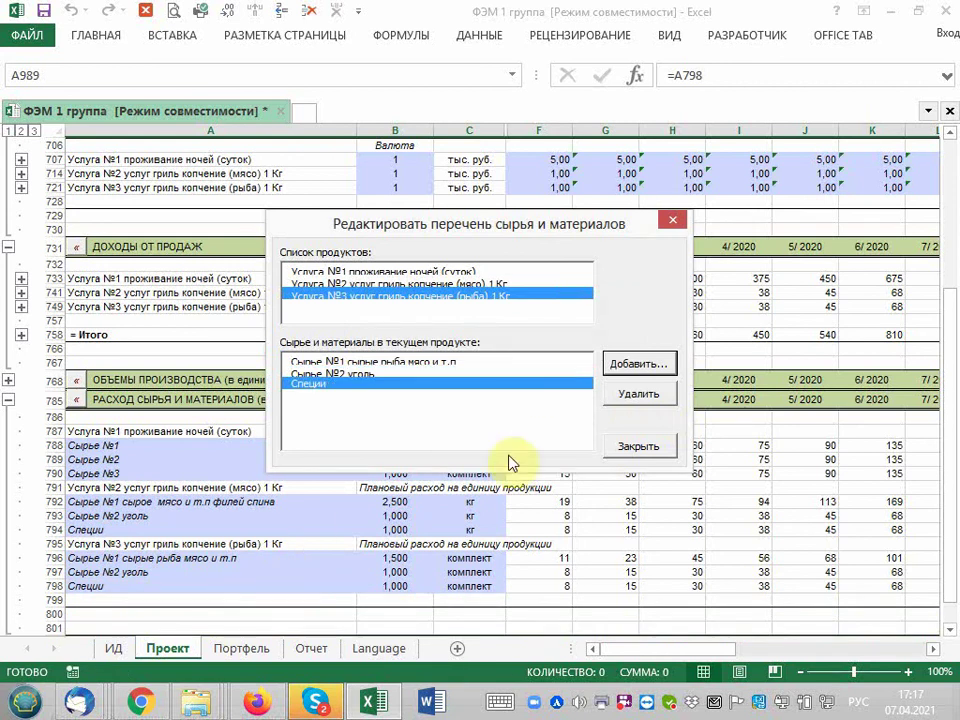
# Close the raw materials editor and rename the meat spice row in A794 to 'Специи к мясу'.
pyautogui.click(614, 452)
pyautogui.click(140, 530)
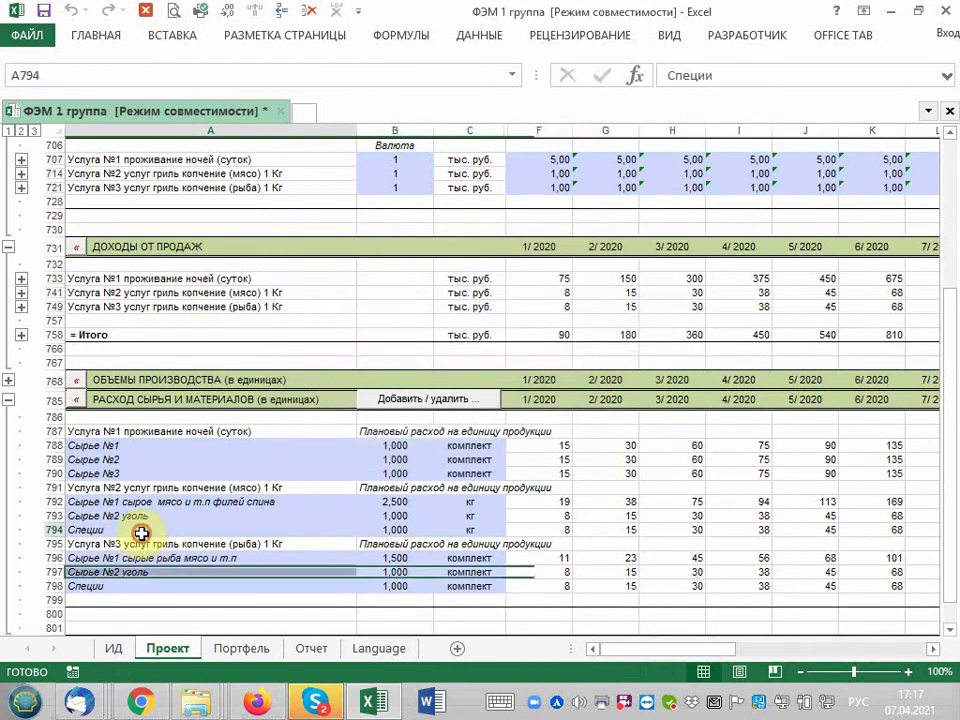
pyautogui.doubleClick(143, 533)
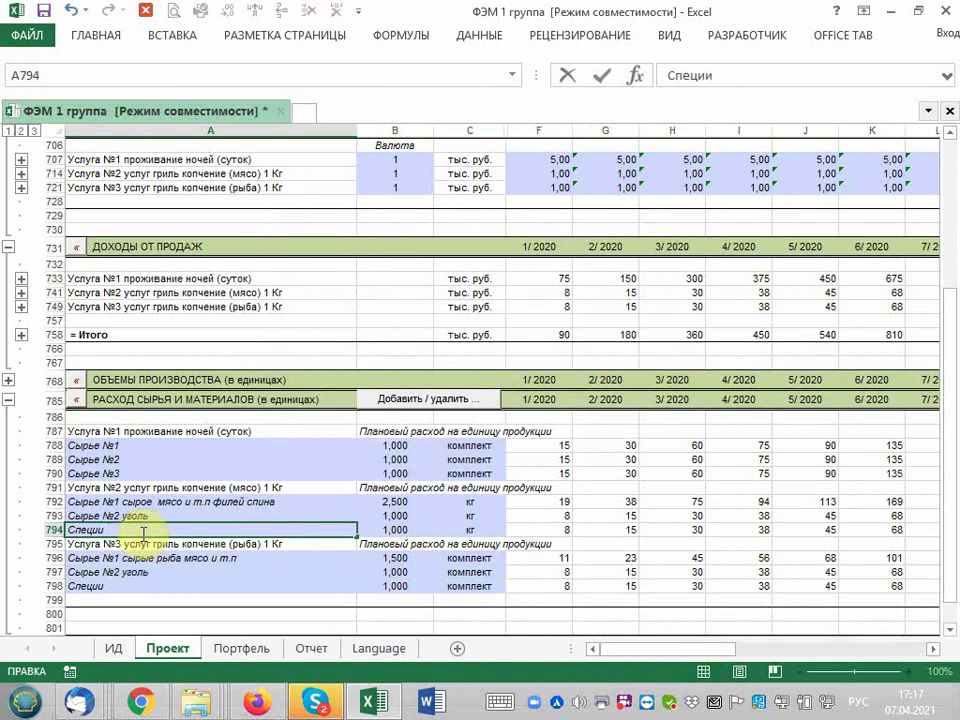
pyautogui.write(' к мясу')
pyautogui.press('Return')
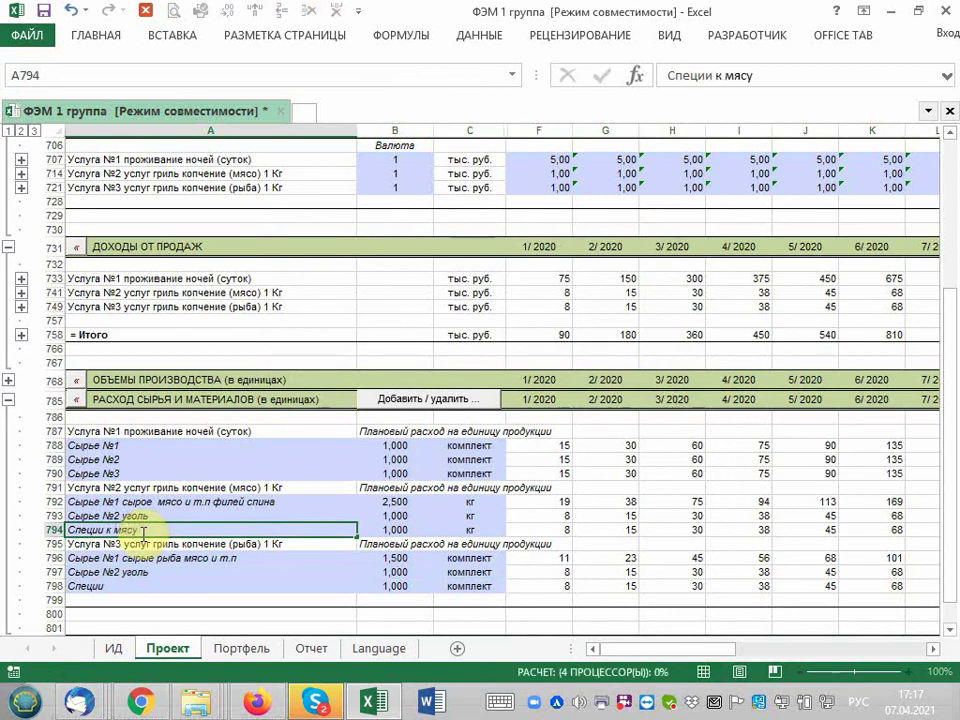
# Rename the fish spice row in A798 to 'Специи к рыбе'.
pyautogui.click(121, 588)
pyautogui.doubleClick(121, 588)
pyautogui.write('к мясу')
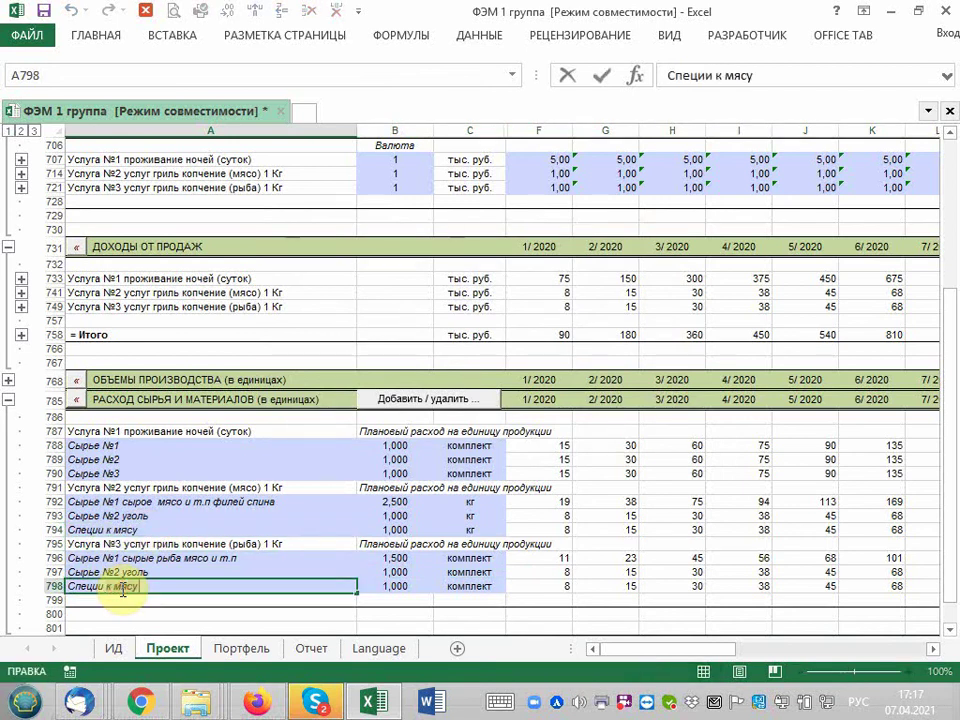
pyautogui.press('BackSpace')
pyautogui.press('BackSpace')
pyautogui.press('BackSpace')
pyautogui.press('BackSpace')
pyautogui.write('рыбе')
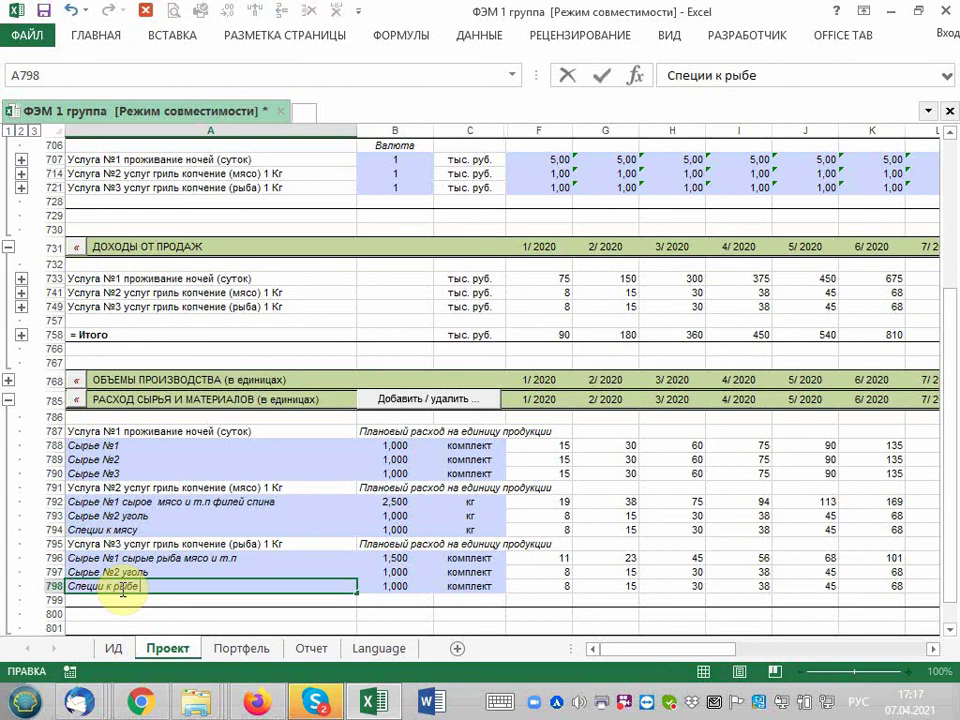
pyautogui.press('Return')
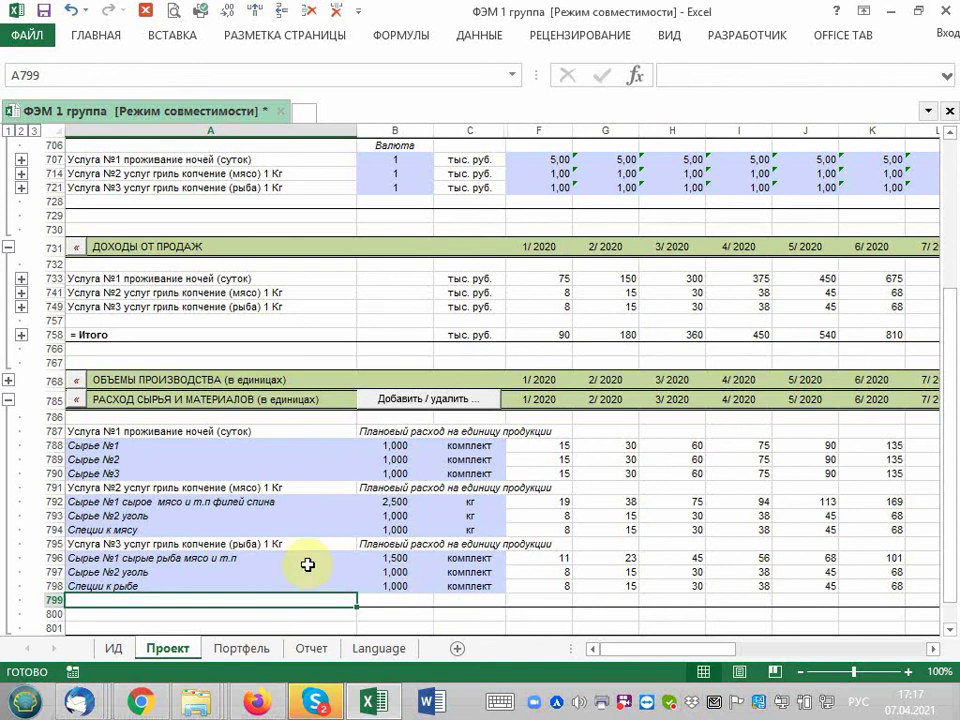
# Set the raw fish unit in C796 to кг, then start entering 0,25 as the coal rate in B793.
pyautogui.click(468, 561)
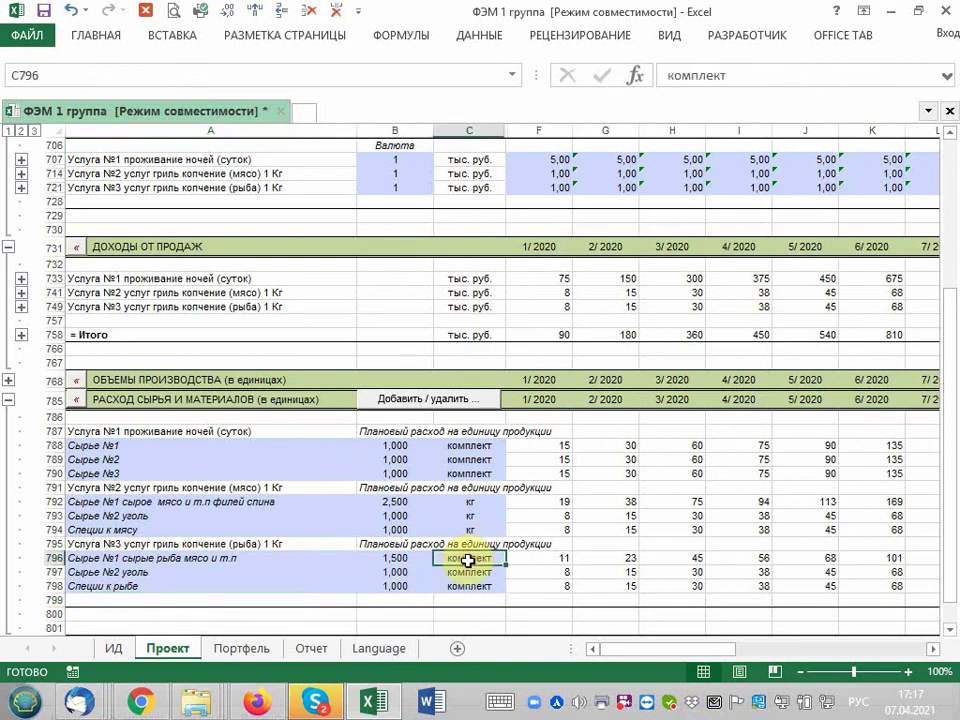
pyautogui.write('кг')
pyautogui.press('Return')
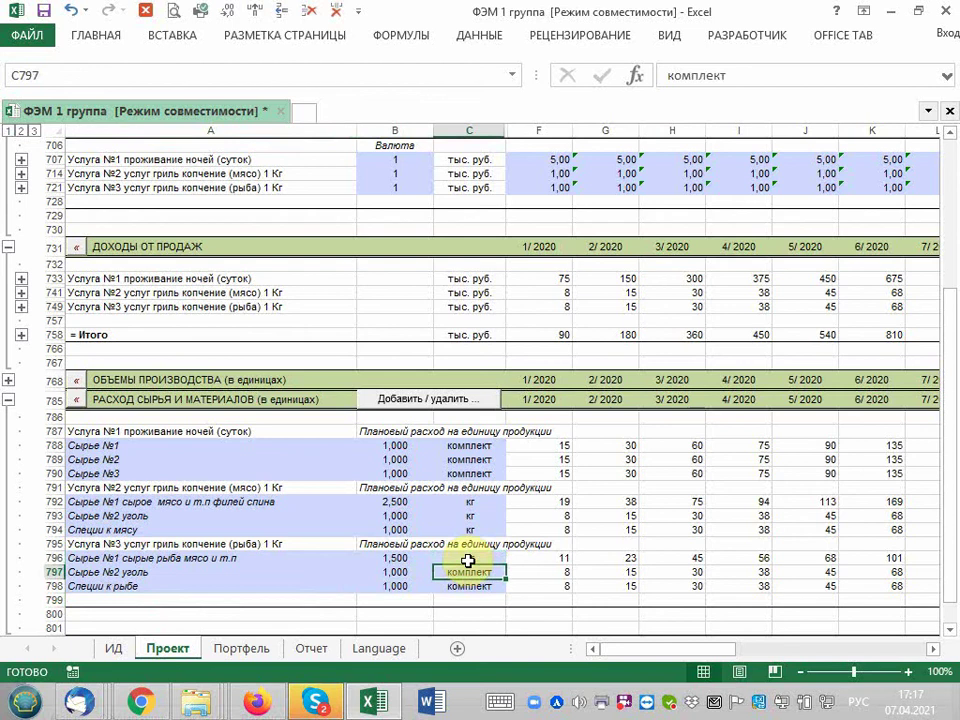
pyautogui.press('Up')
pyautogui.press('Up')
pyautogui.press('Up')
pyautogui.press('Up')
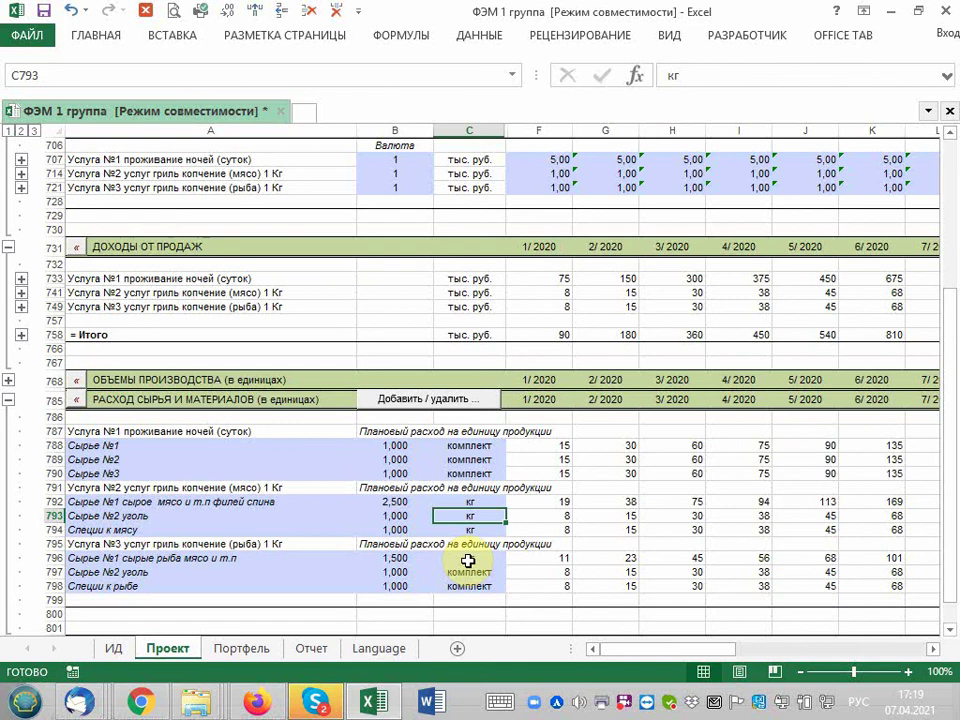
pyautogui.press('Left')
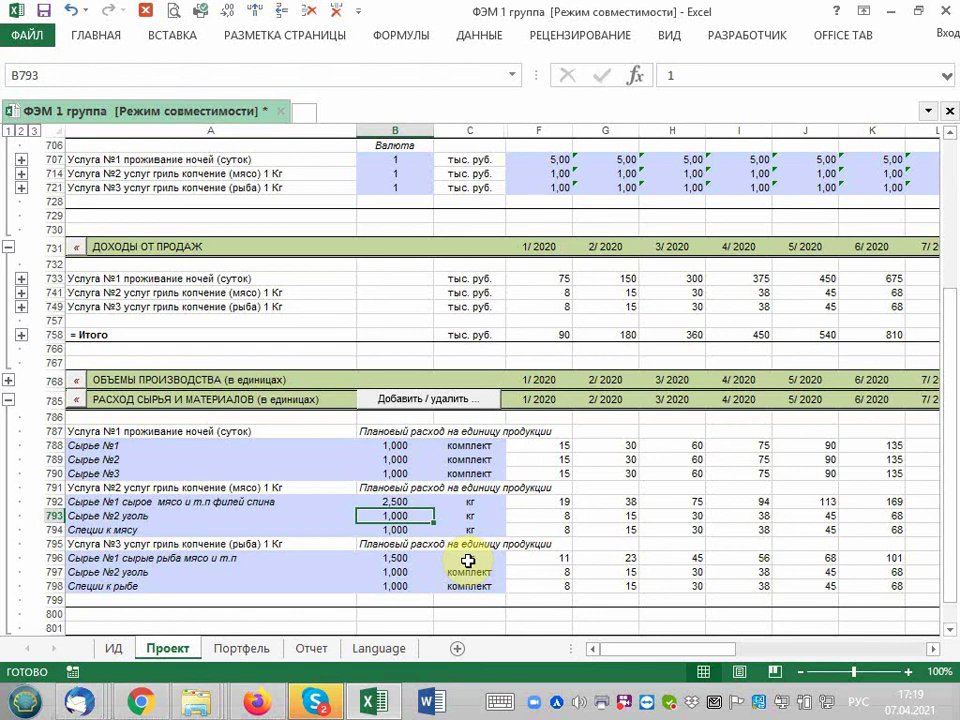
pyautogui.write('0,')
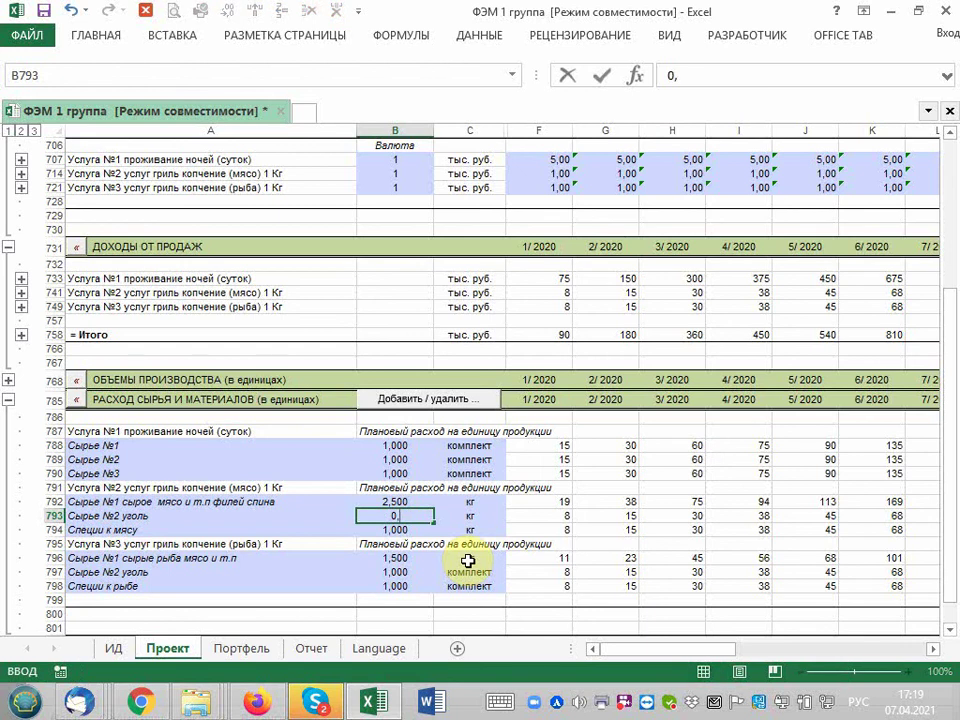
pyautogui.write('25')
# Confirm 0,25 as the meat-section coal rate with unit мешка in row 793.
pyautogui.press('Tab')
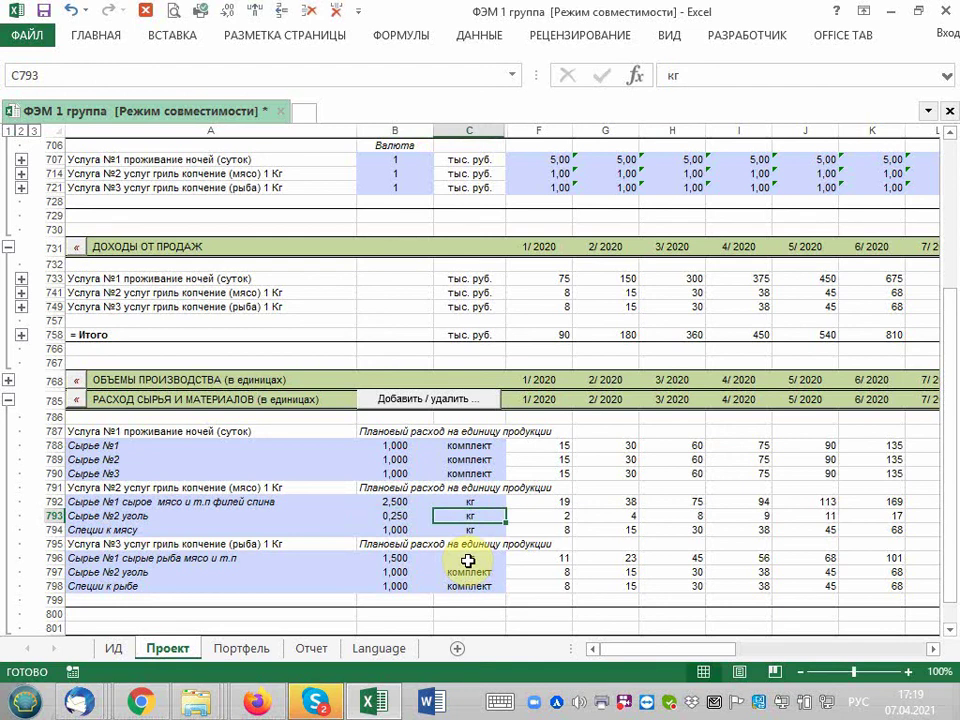
pyautogui.write('мешка')
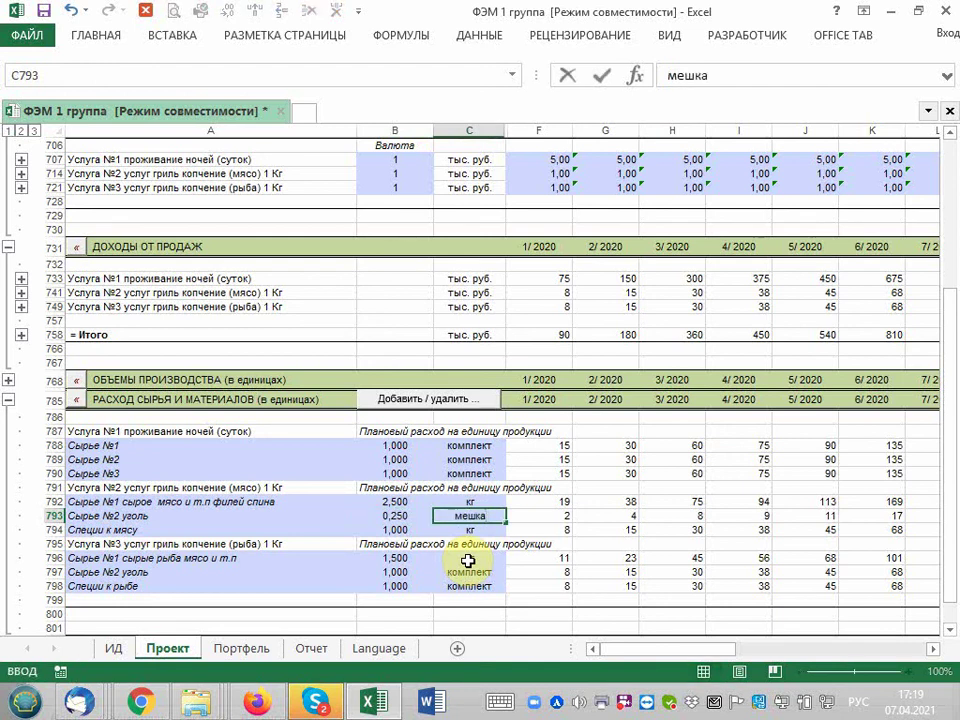
pyautogui.press('Return')
pyautogui.press('Up')
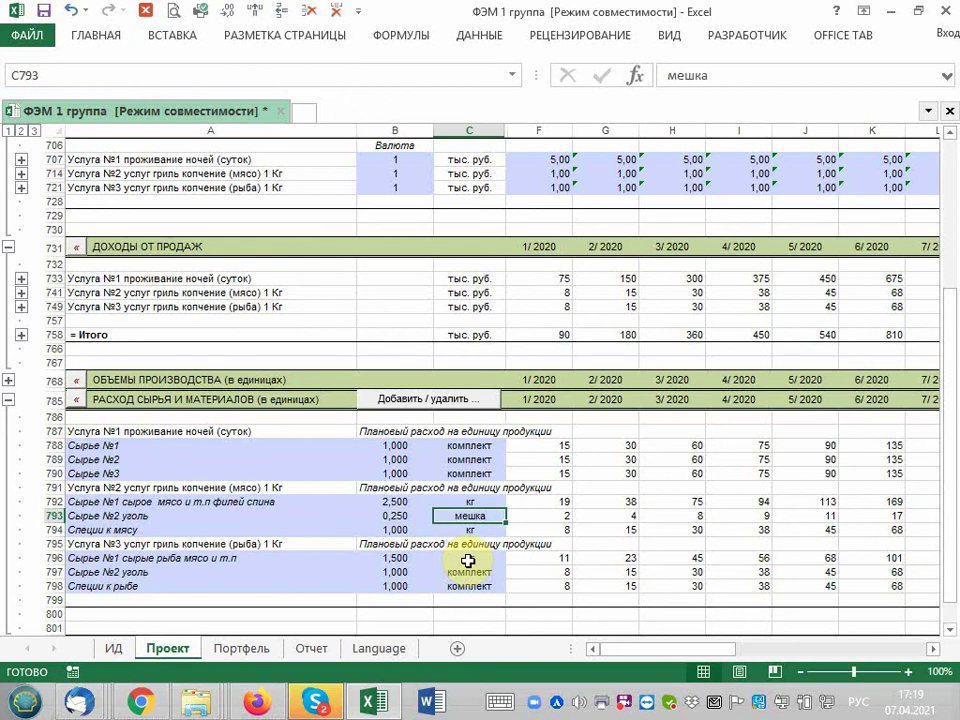
pyautogui.press('Left')
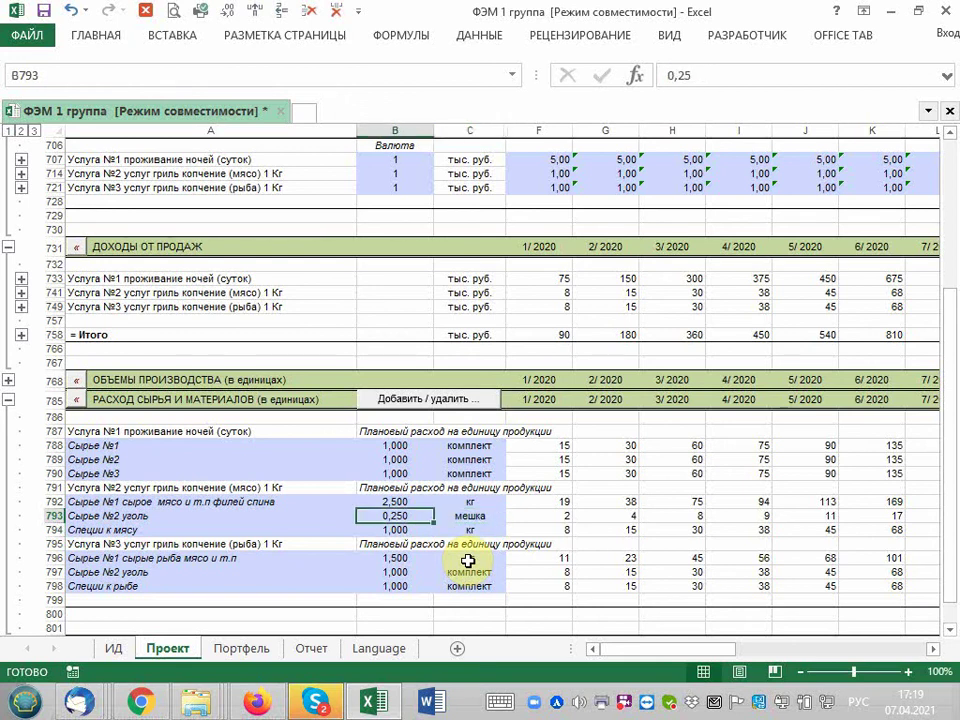
pyautogui.press('Right')
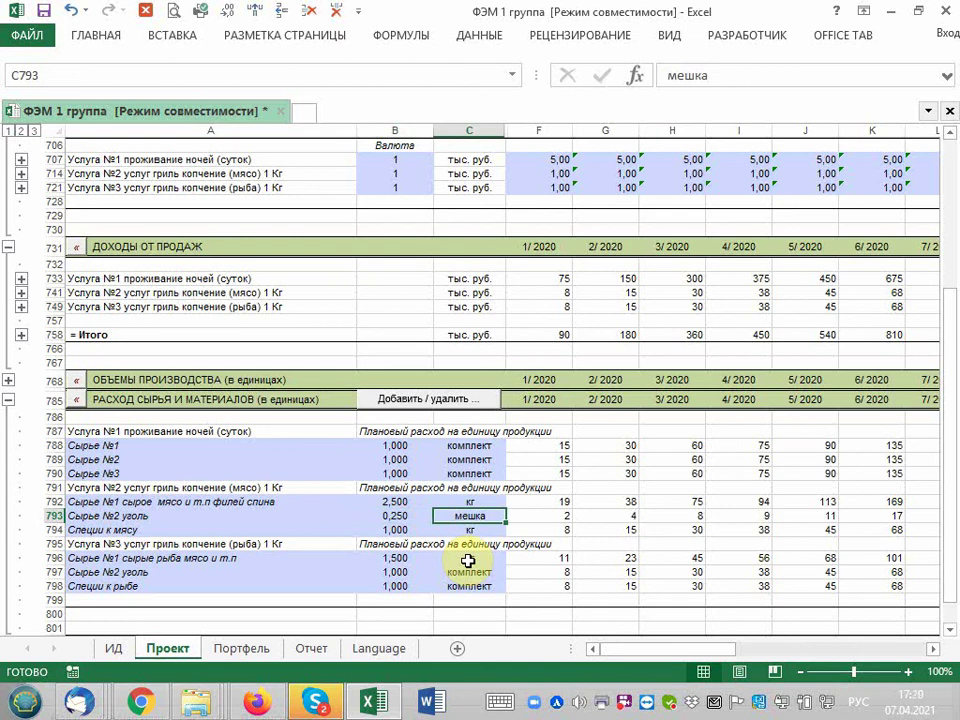
# Set the unit of both spice rows, C794 and C798, to пакет.
pyautogui.press('Left')
pyautogui.press('Down')
pyautogui.press('Right')
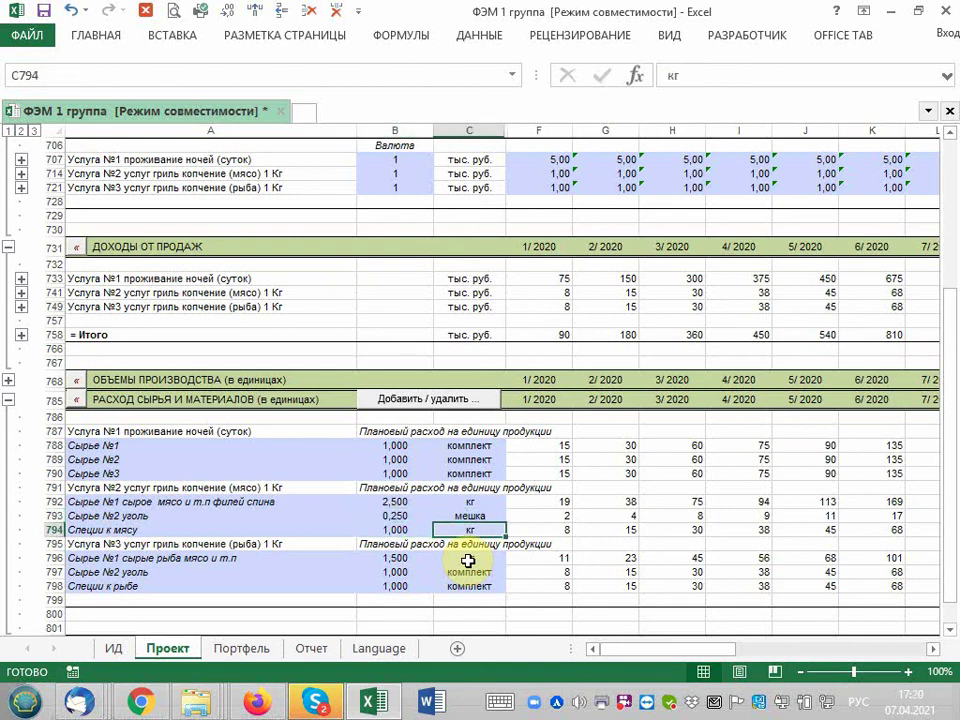
pyautogui.write('пакет')
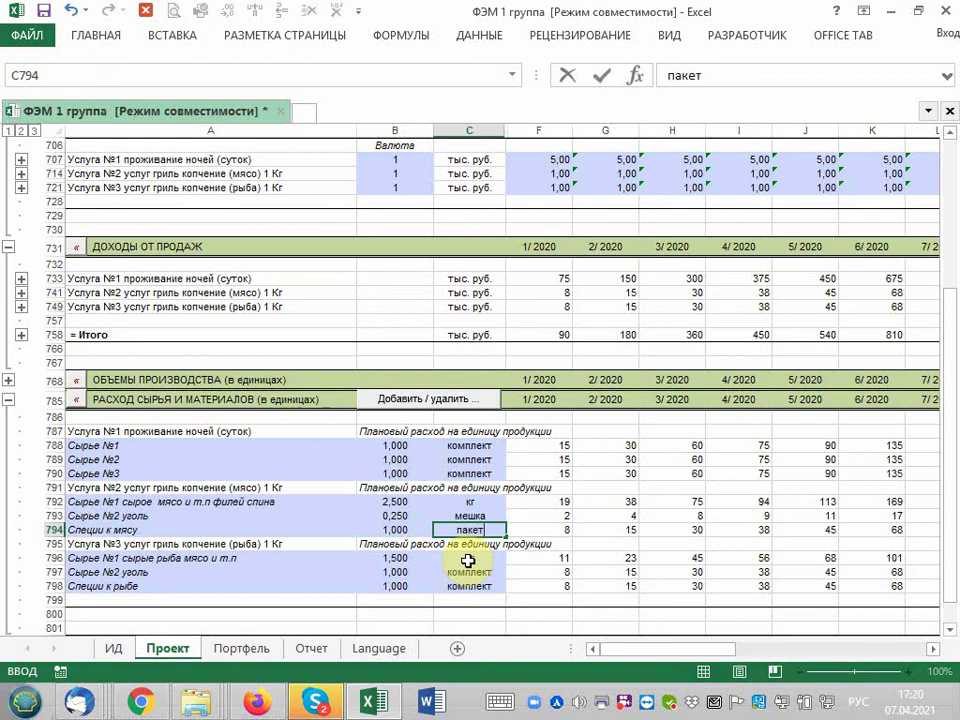
pyautogui.press('Return')
pyautogui.press('Down')
pyautogui.press('Down')
pyautogui.press('Down')
pyautogui.write('пакет')
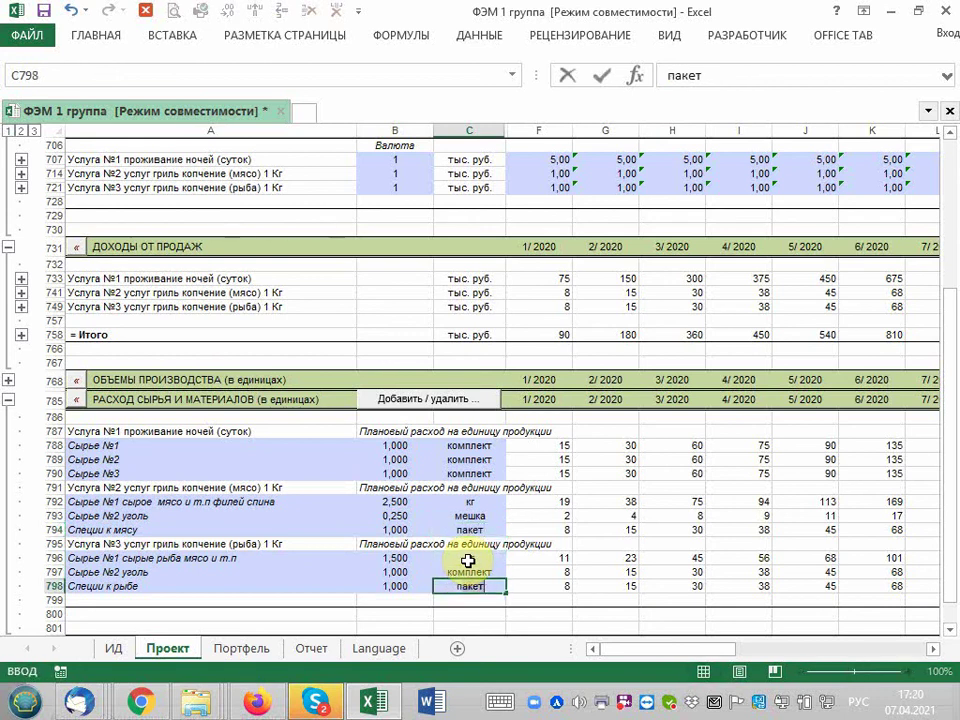
pyautogui.press('Up')
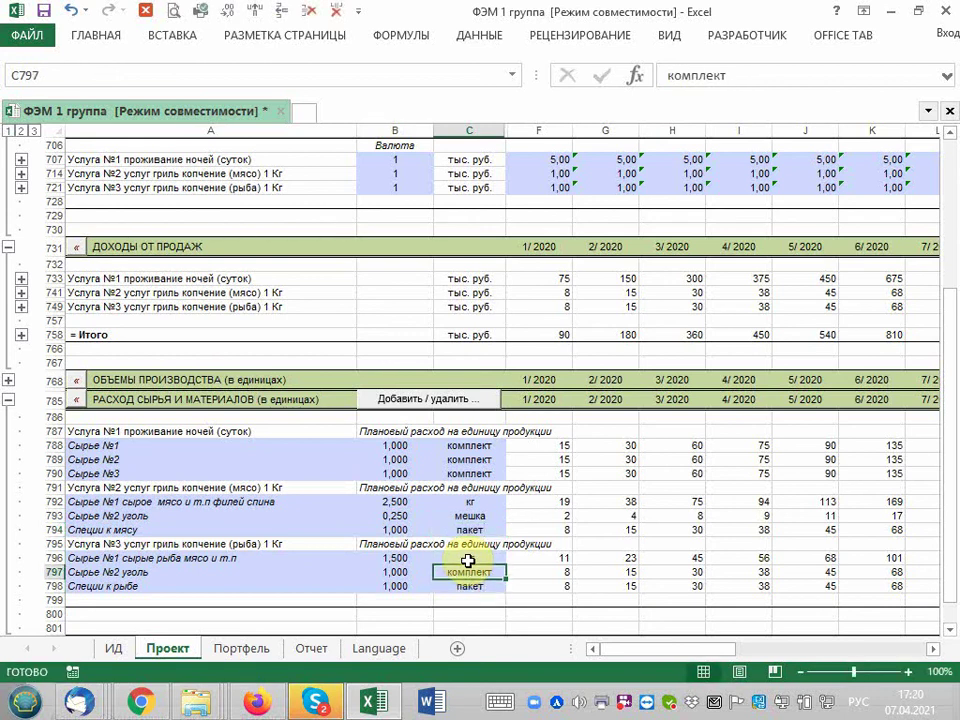
# Give the fish-section coal row unit мешка and quantity 0,25.
pyautogui.write('мешка')
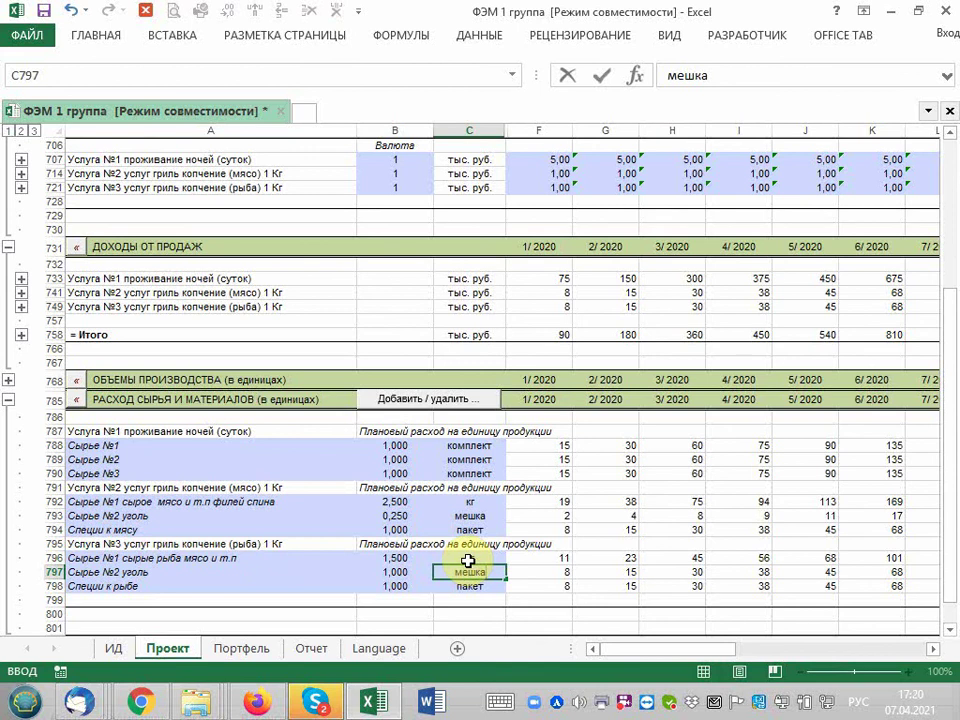
pyautogui.press('Left')
pyautogui.press('Left')
pyautogui.press('Right')
pyautogui.write('0,25')
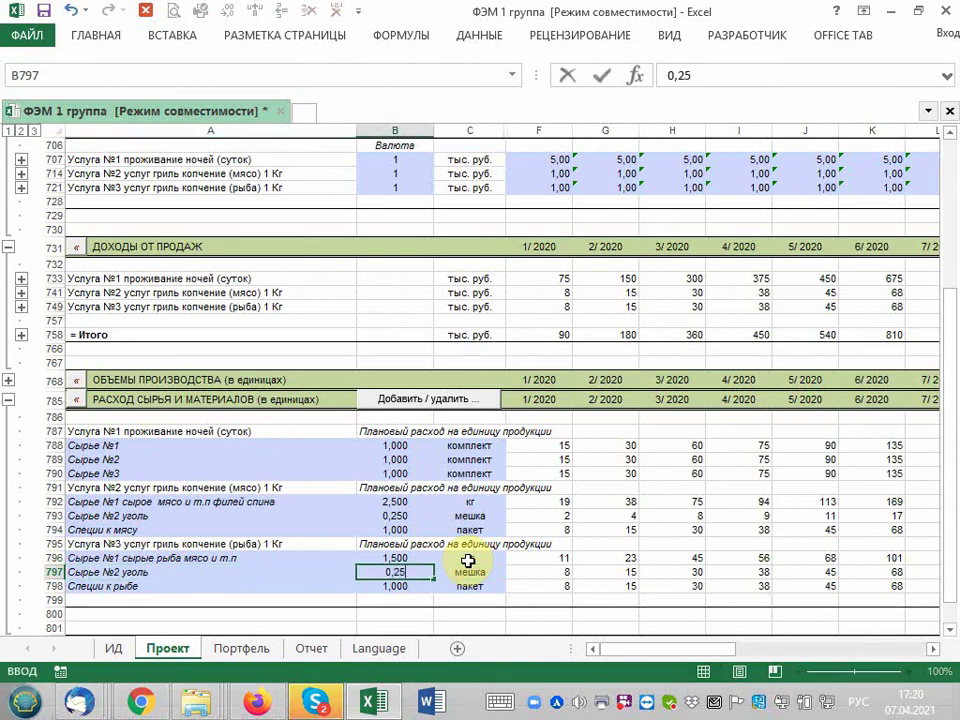
pyautogui.press('Return')
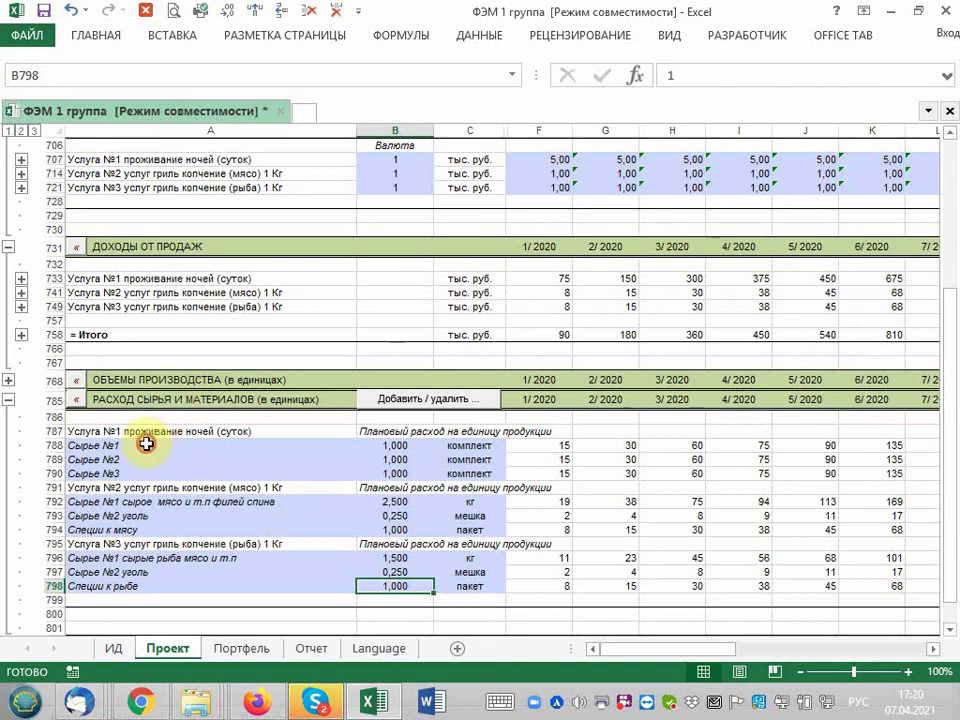
# Append 'комплект постельног белья (1,30 стоимости покупки + стоимть услуги прачечной)' to Сырье №1 in A788.
pyautogui.click(205, 445)
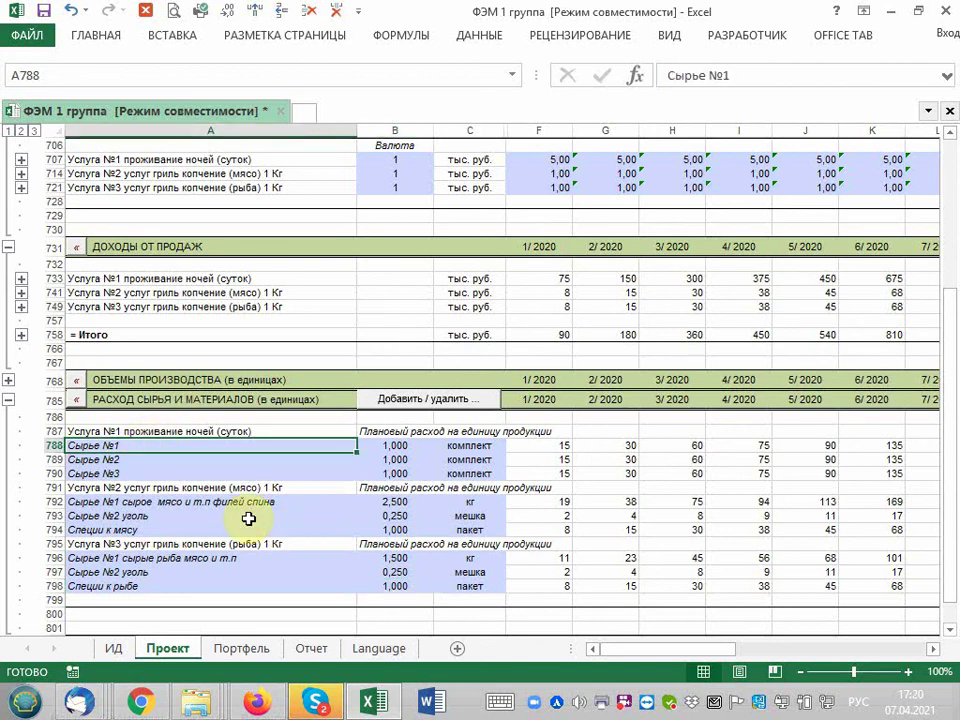
pyautogui.doubleClick(221, 445)
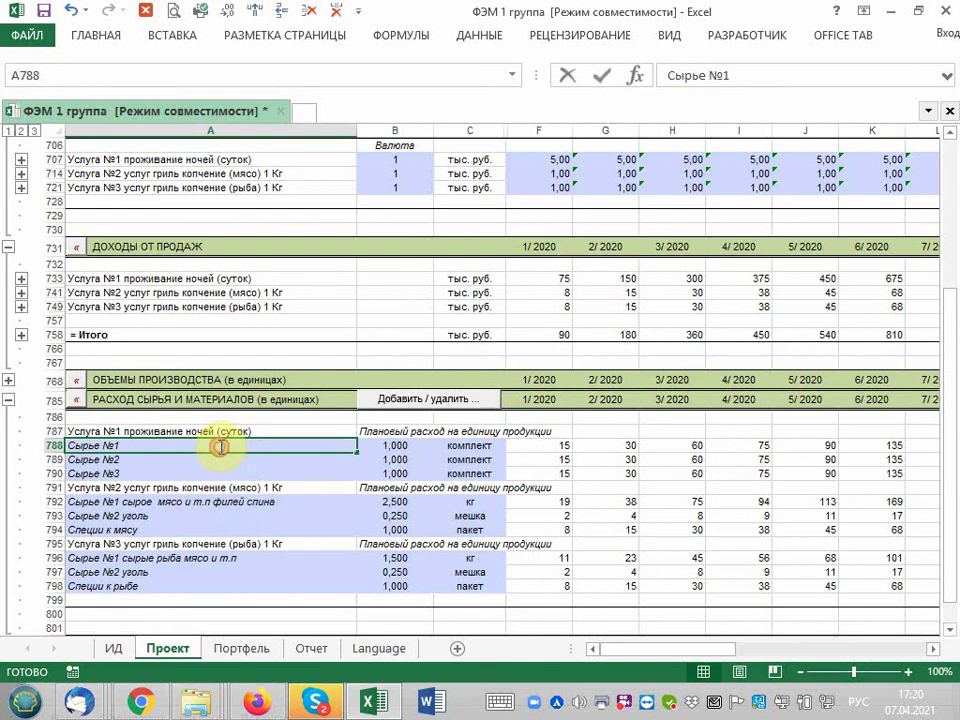
pyautogui.write(' ком')
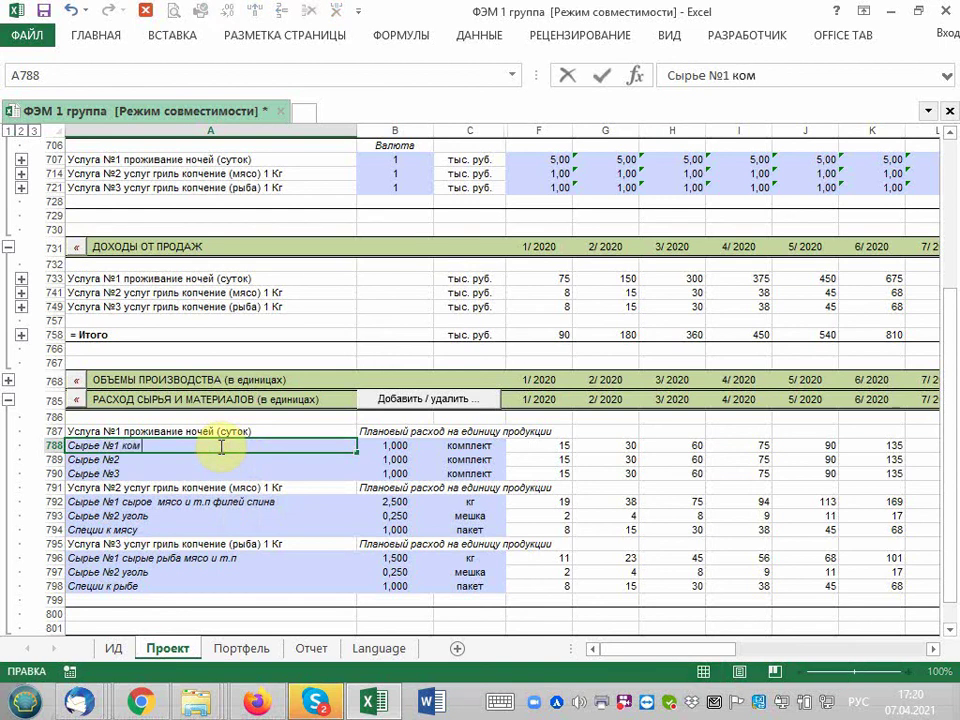
pyautogui.write('плект пос')
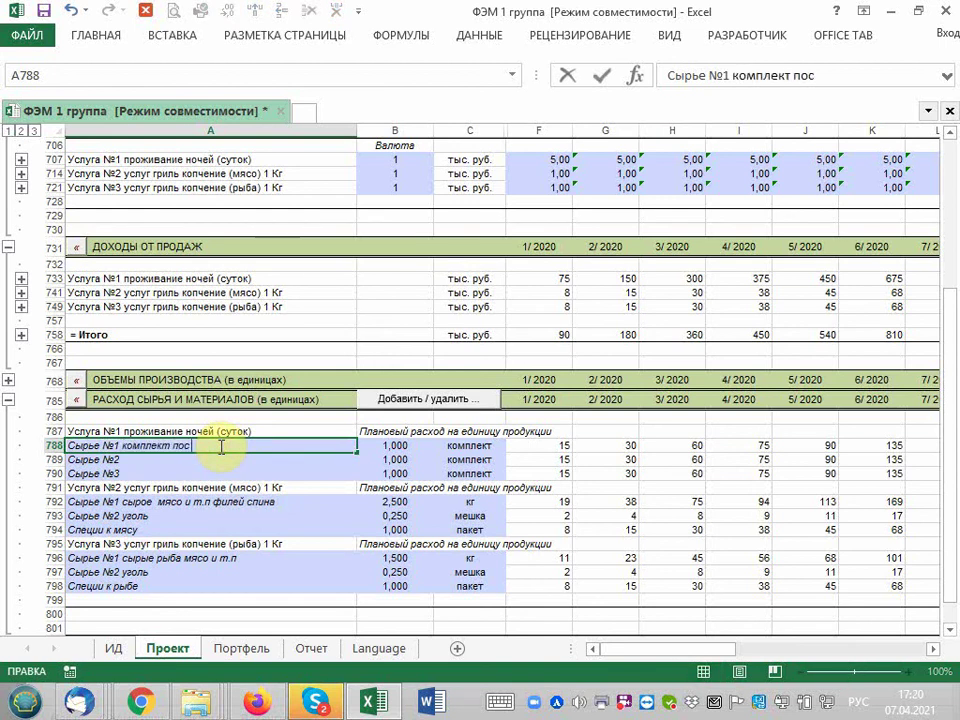
pyautogui.write('тельног бель')
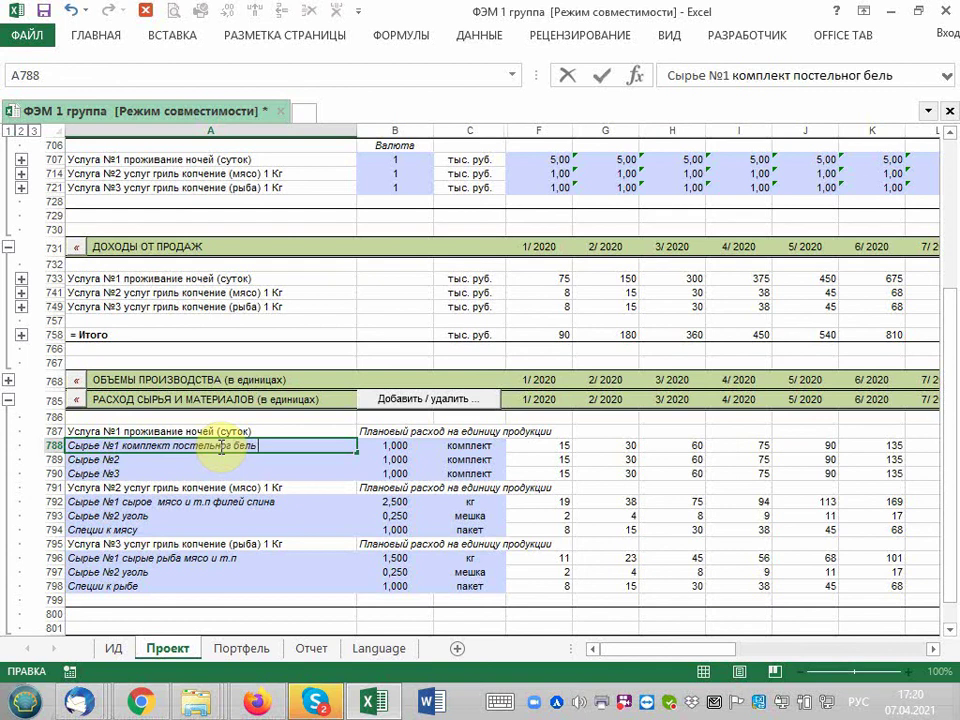
pyautogui.write('я ')
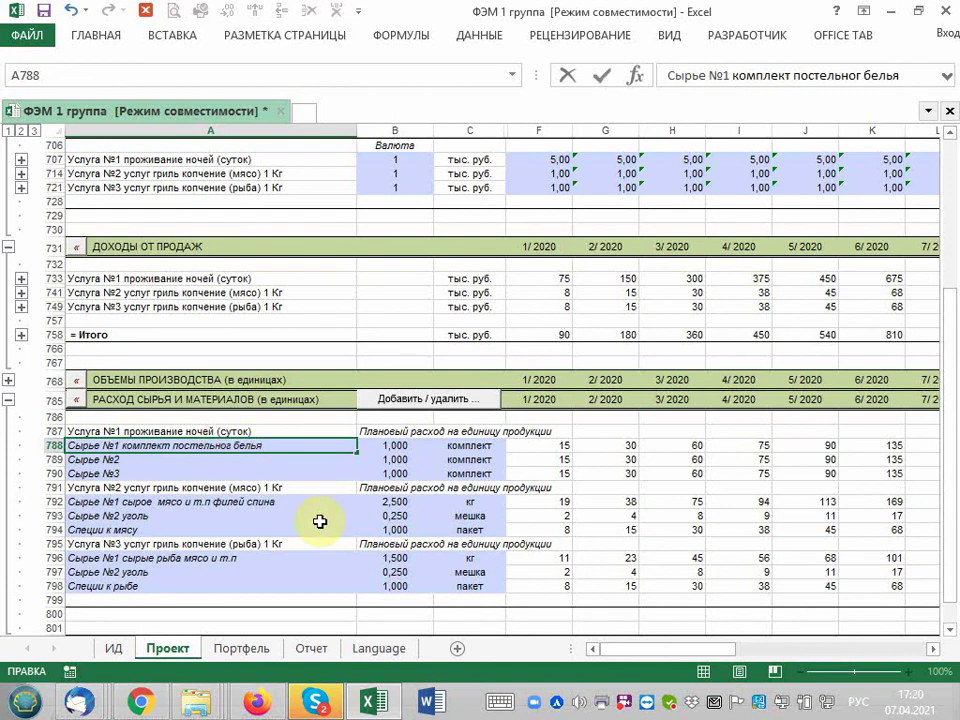
pyautogui.write('()')
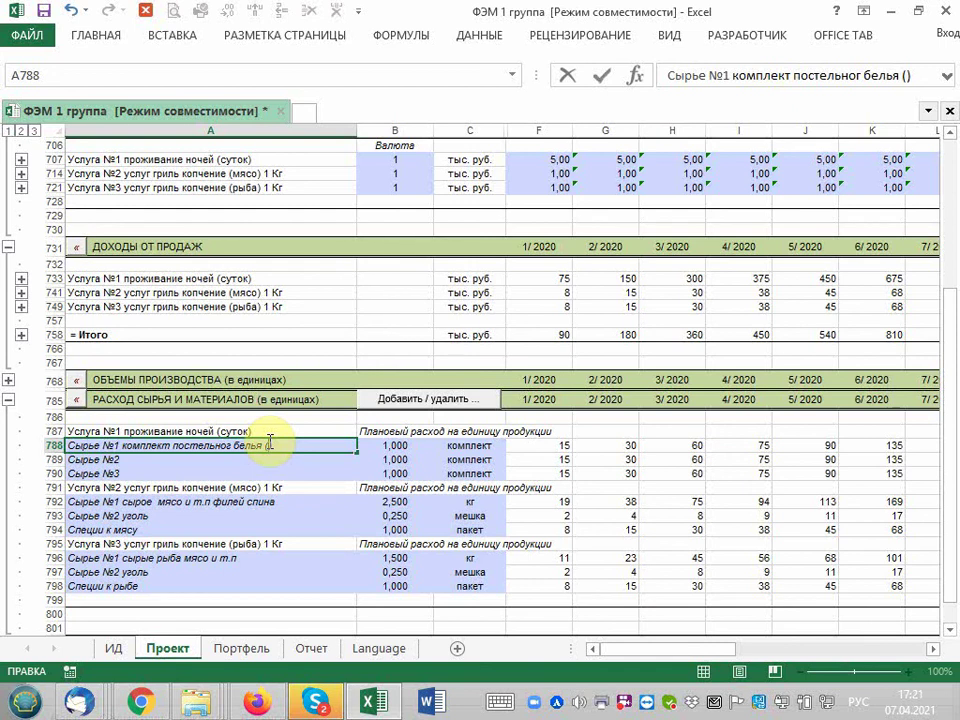
pyautogui.write('1,30')
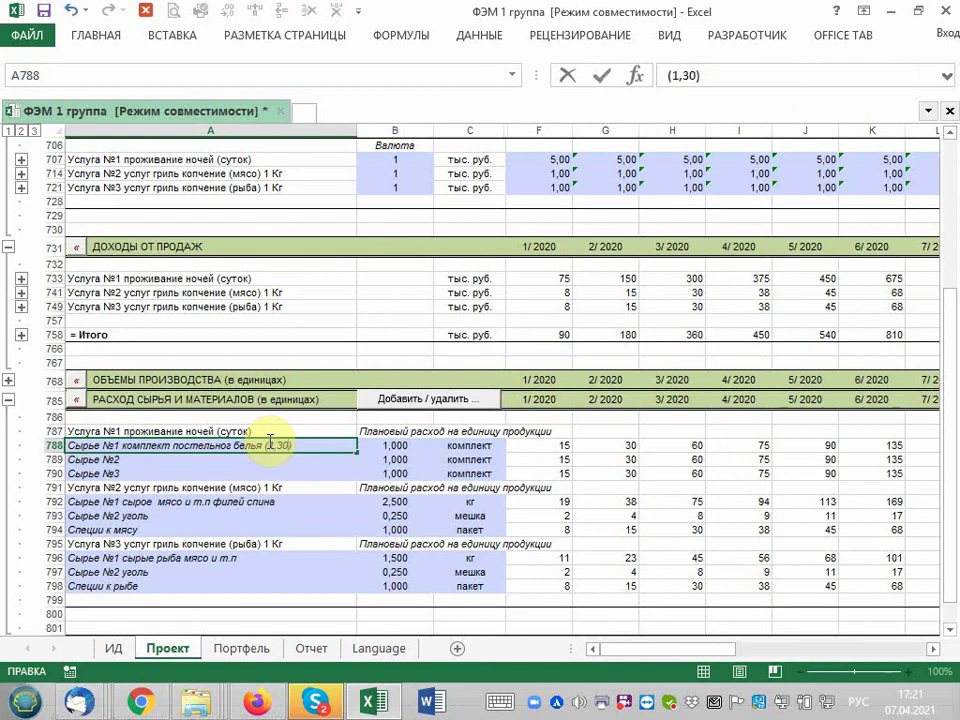
pyautogui.write(' стоимо')
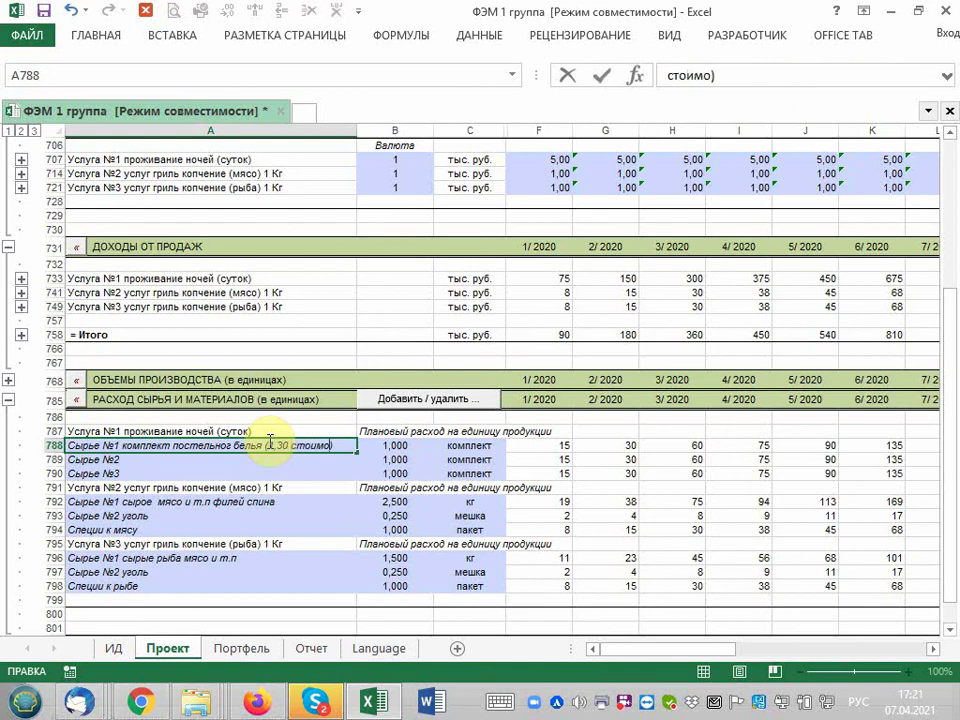
pyautogui.write('сти')
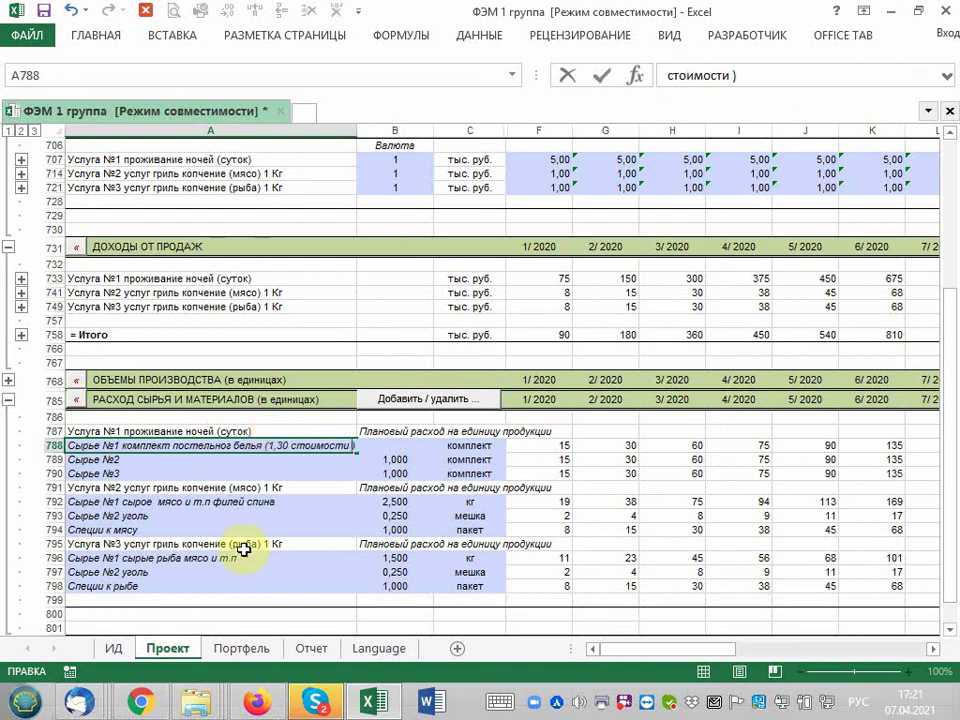
pyautogui.write(' покупки ')
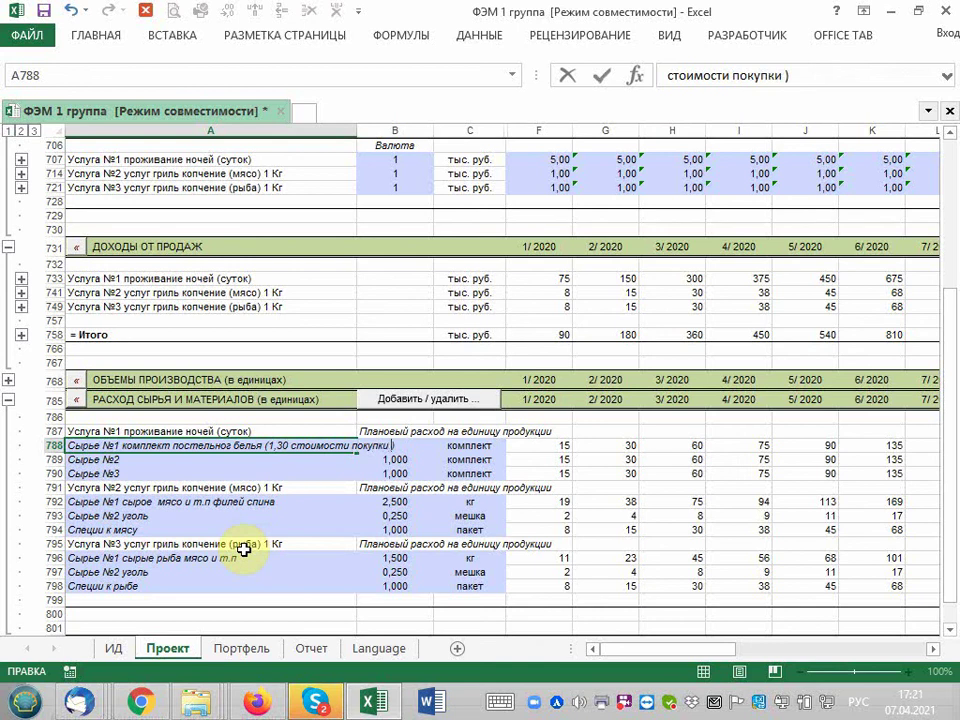
pyautogui.write('+ стоимть усл')
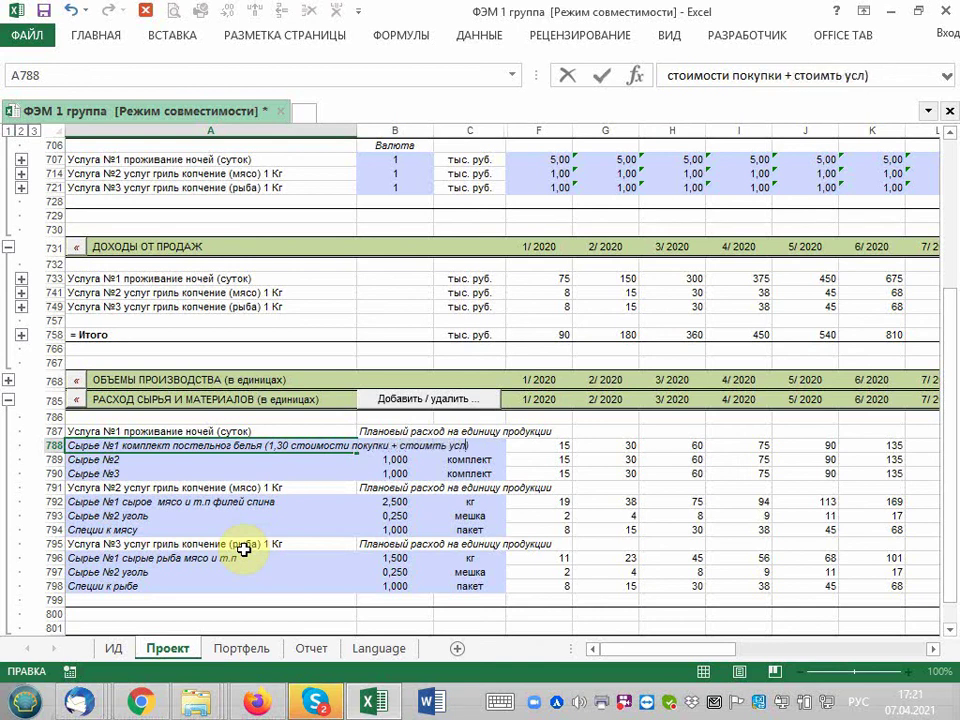
pyautogui.write('уги')
pyautogui.write(' прачеч')
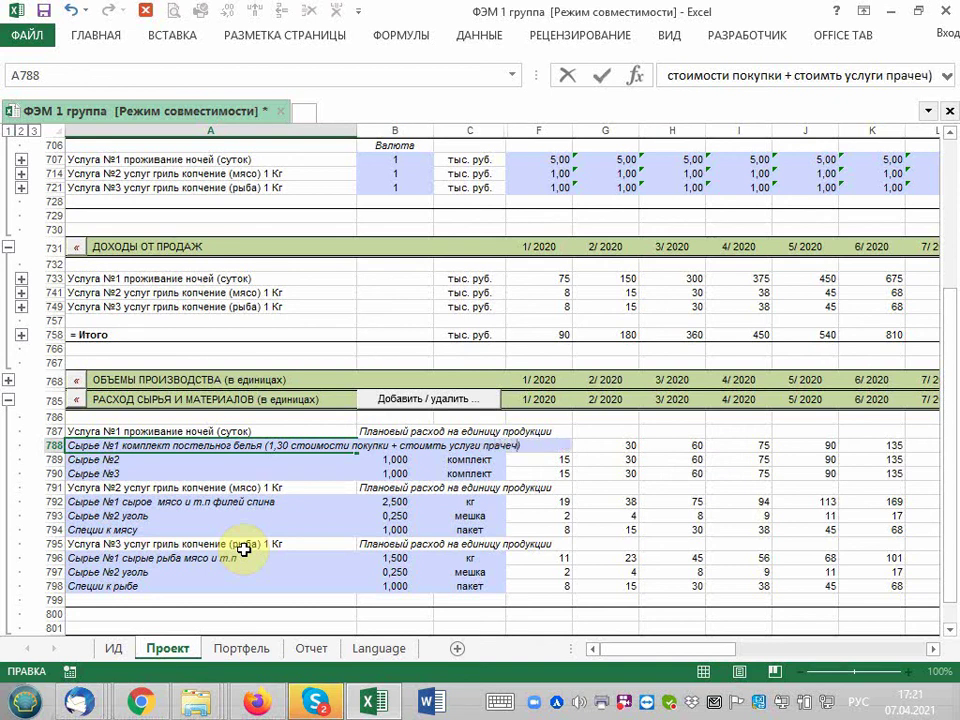
pyautogui.write('ной')
pyautogui.press('Return')
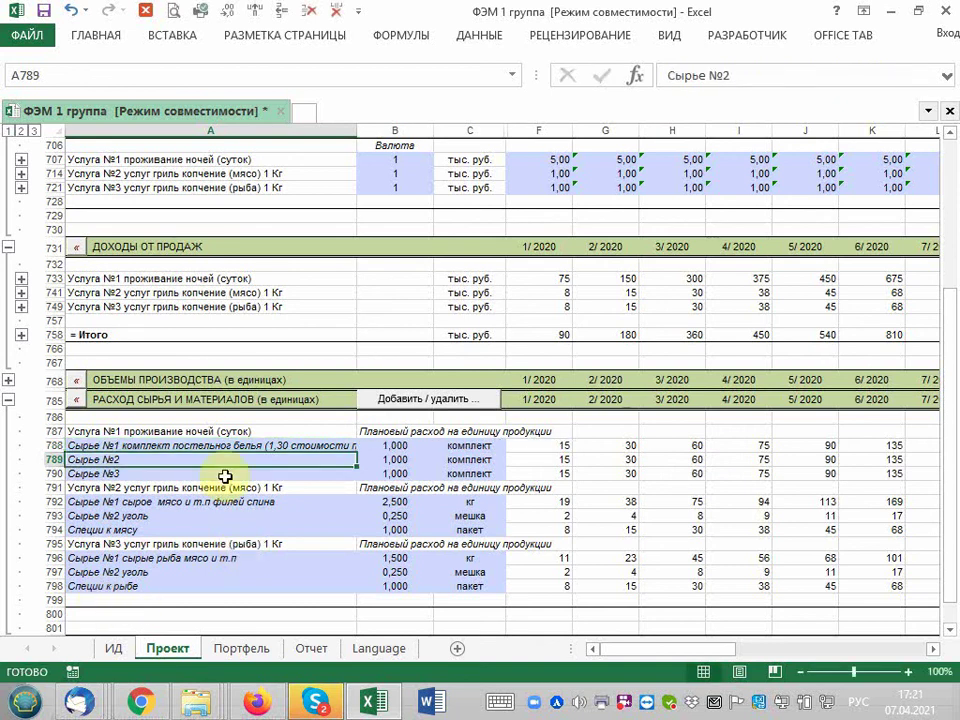
# Pin the ribbon, then centre vertically and wrap the raw-material names in column A.
pyautogui.moveTo(345, 445)
pyautogui.mouseDown()
pyautogui.moveTo(233, 553)
pyautogui.moveTo(229, 579)
pyautogui.mouseUp()
pyautogui.rightClick(271, 38)
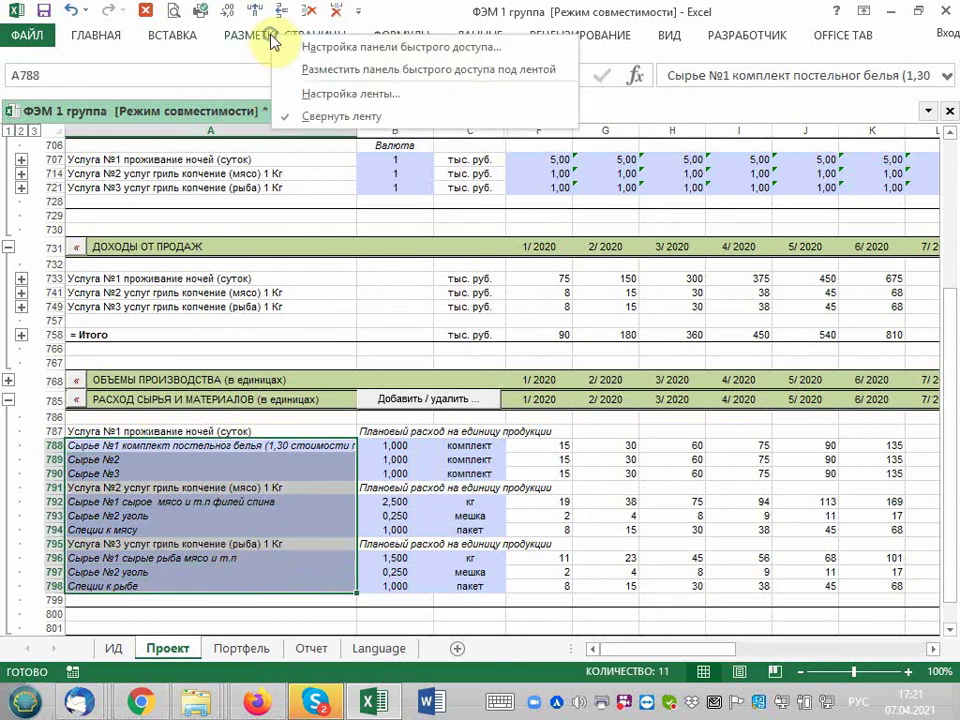
pyautogui.click(320, 116)
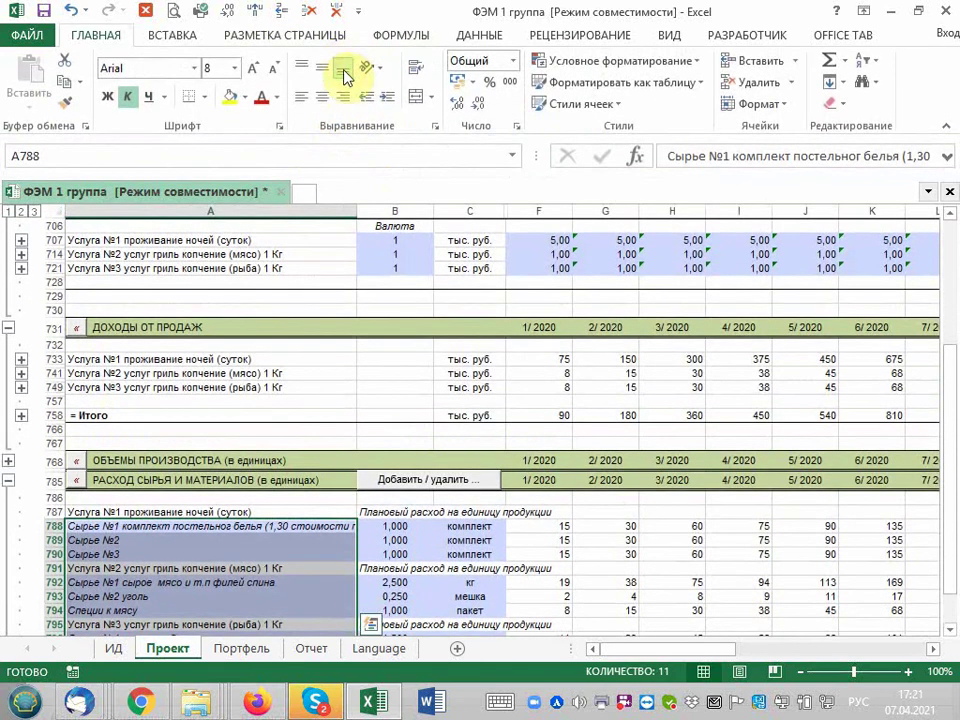
pyautogui.click(342, 70)
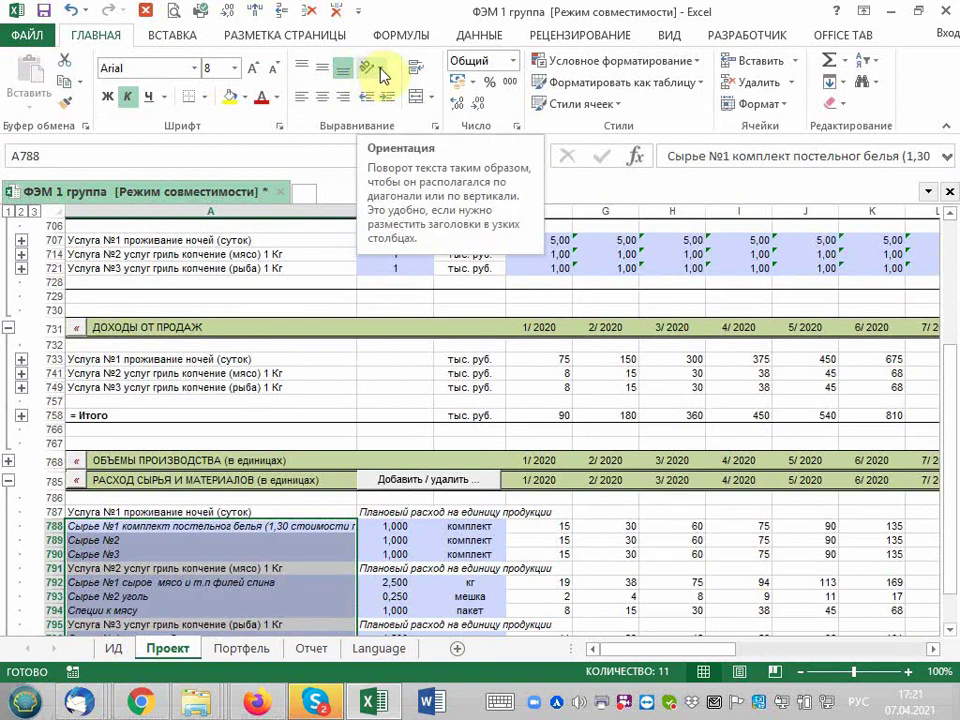
pyautogui.click(418, 69)
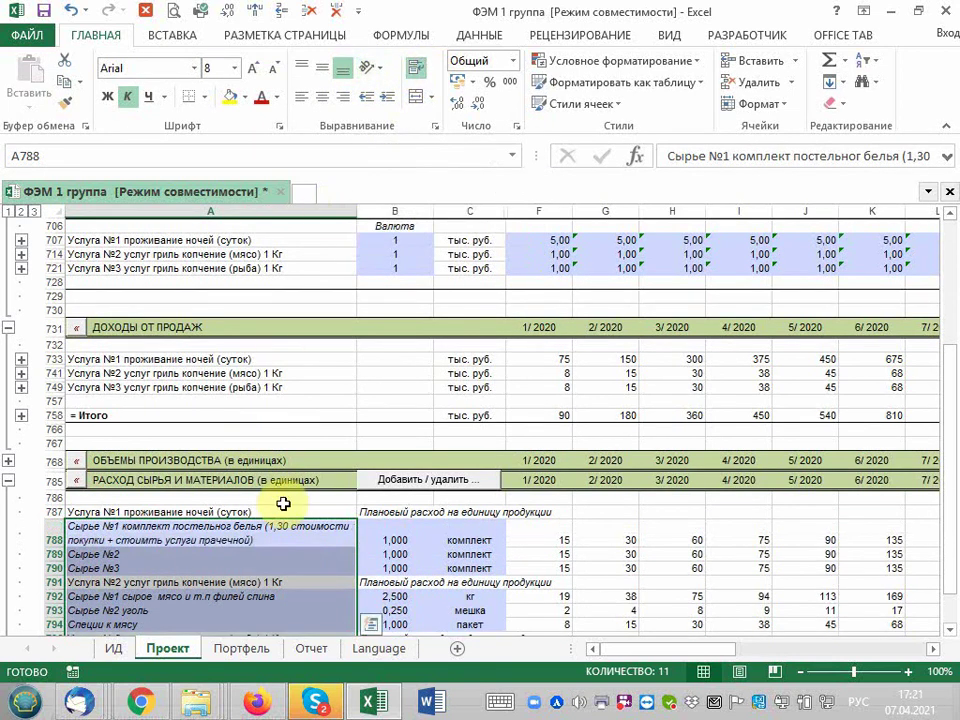
# Change 1,30 to 1/30 in the A788 bed-linen description.
pyautogui.click(301, 542)
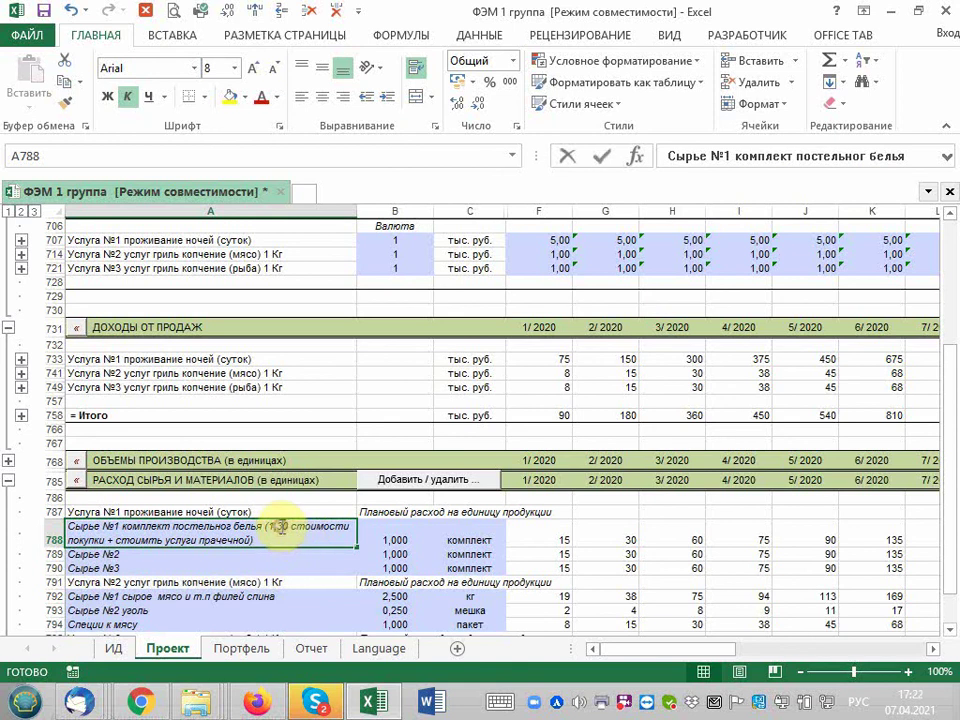
pyautogui.doubleClick(279, 532)
pyautogui.doubleClick(280, 532)
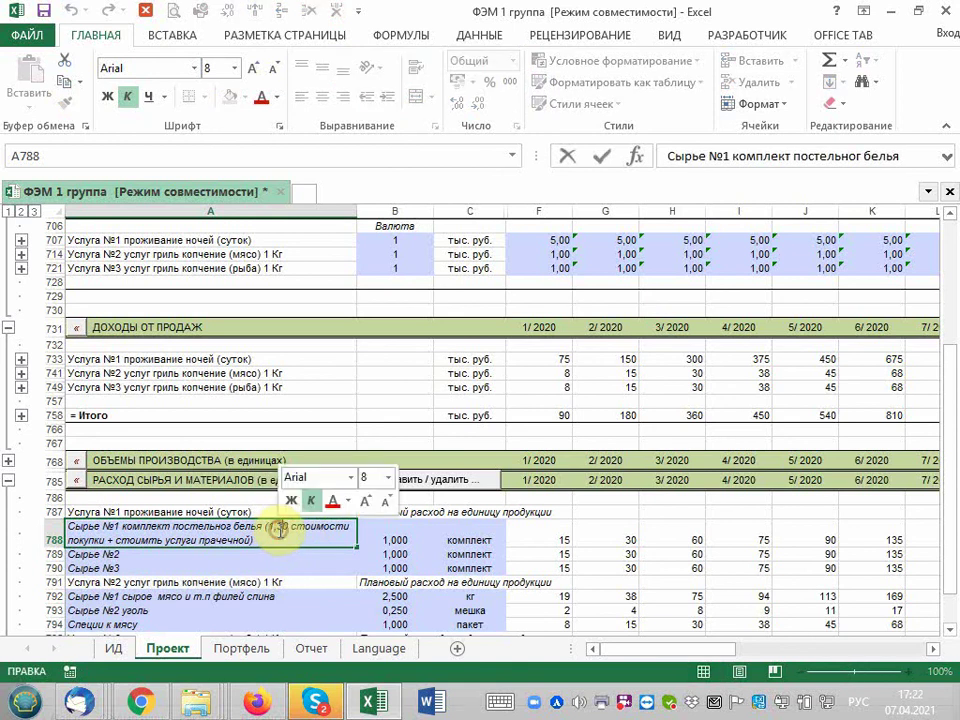
pyautogui.write('/')
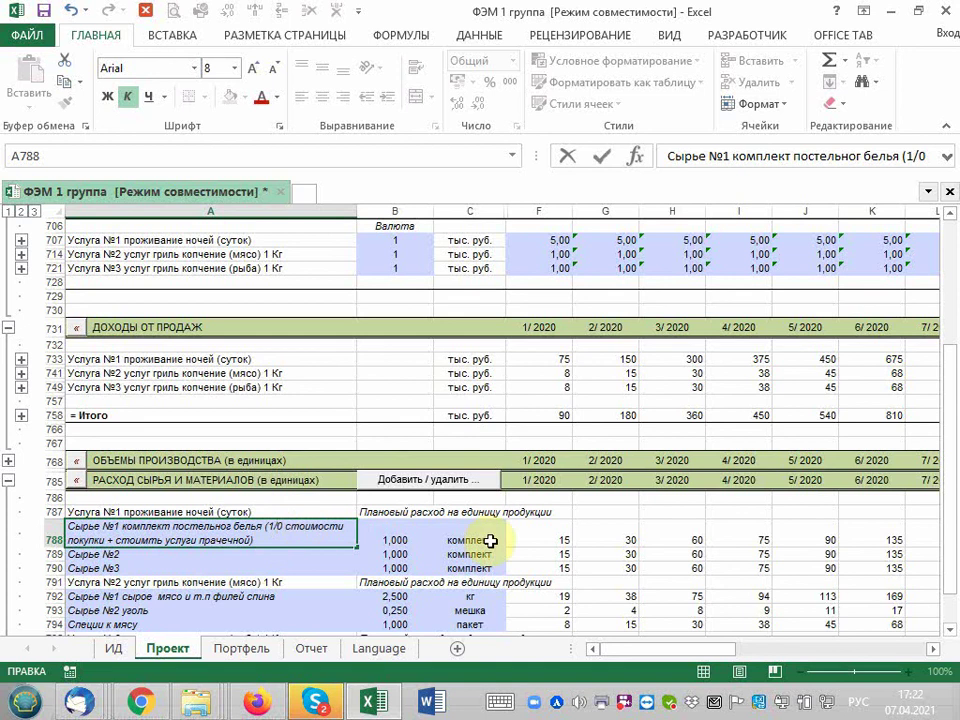
pyautogui.write('3')
pyautogui.click(150, 542)
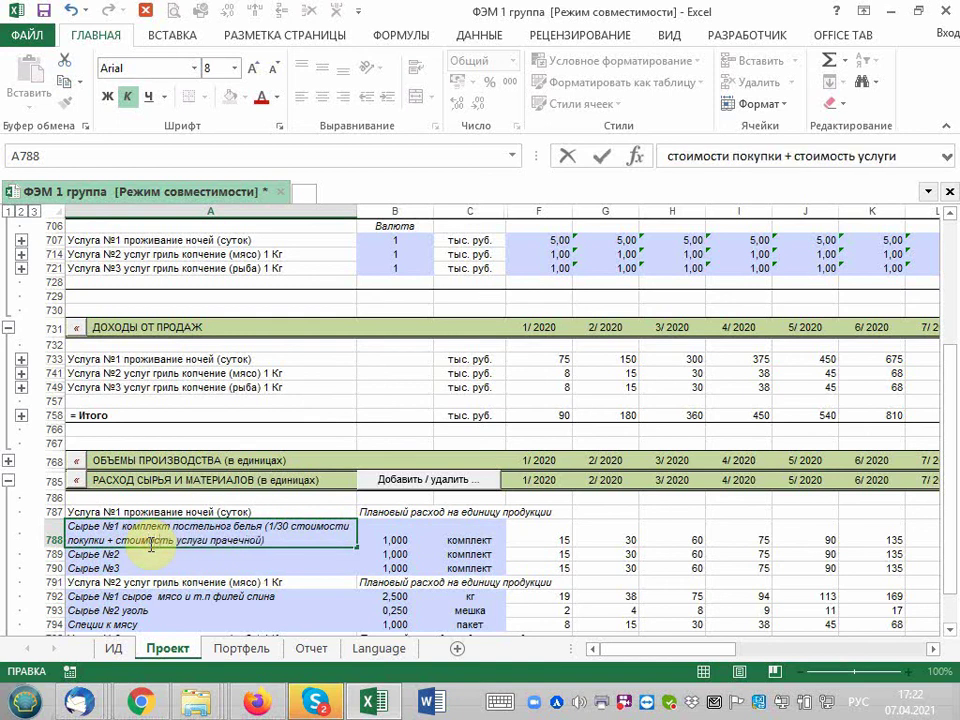
pyautogui.press('Return')
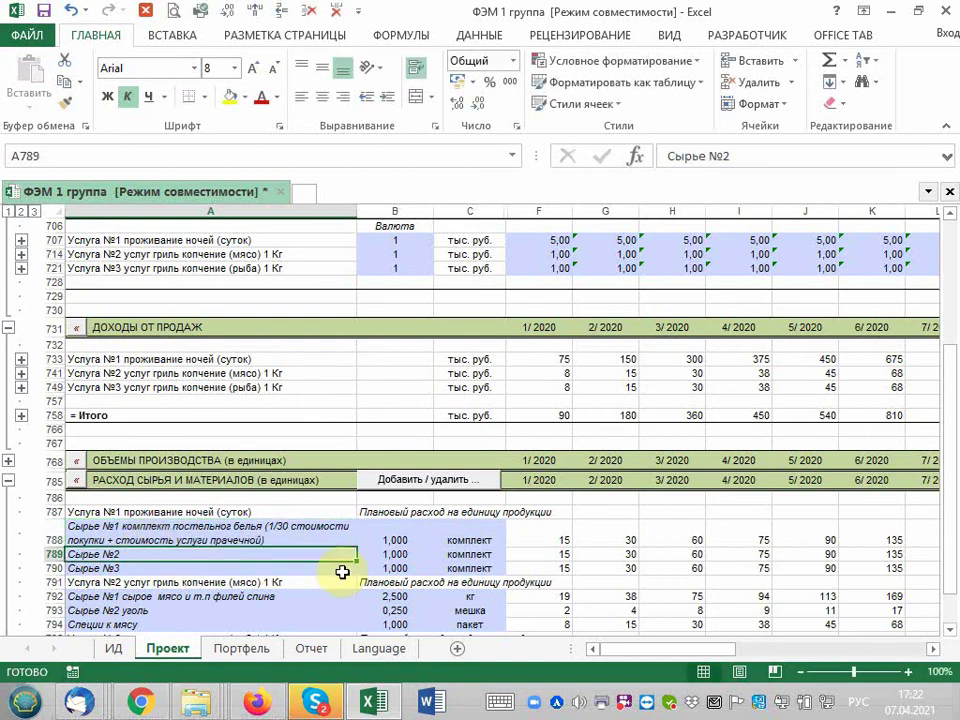
# Copy the bed-linen description into A789 and renumber it to Сырье №2.
pyautogui.click(398, 539)
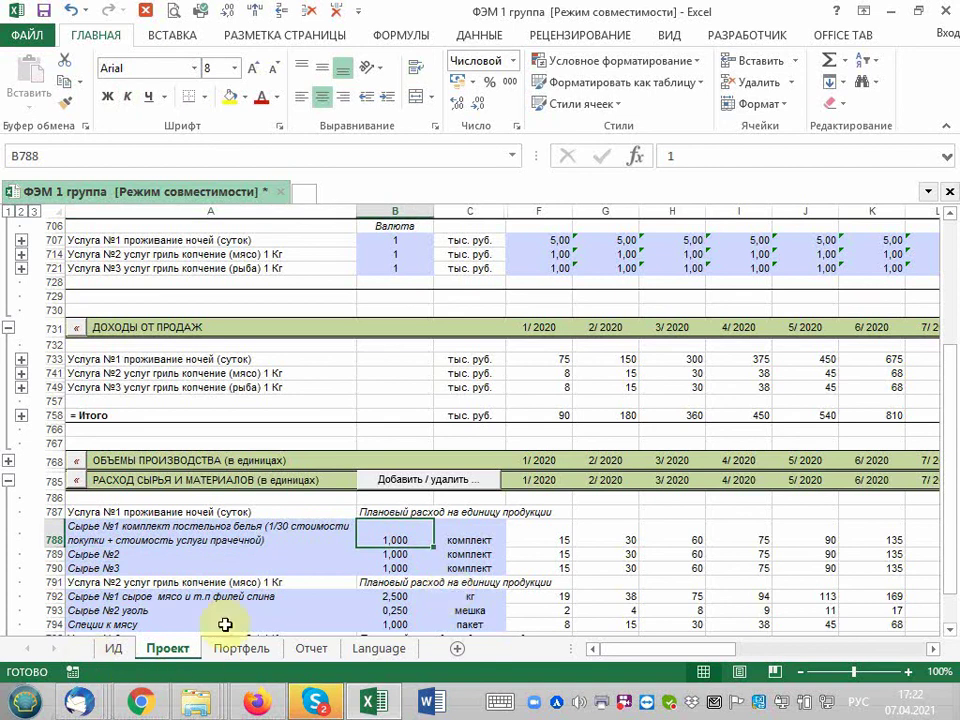
pyautogui.click(253, 537)
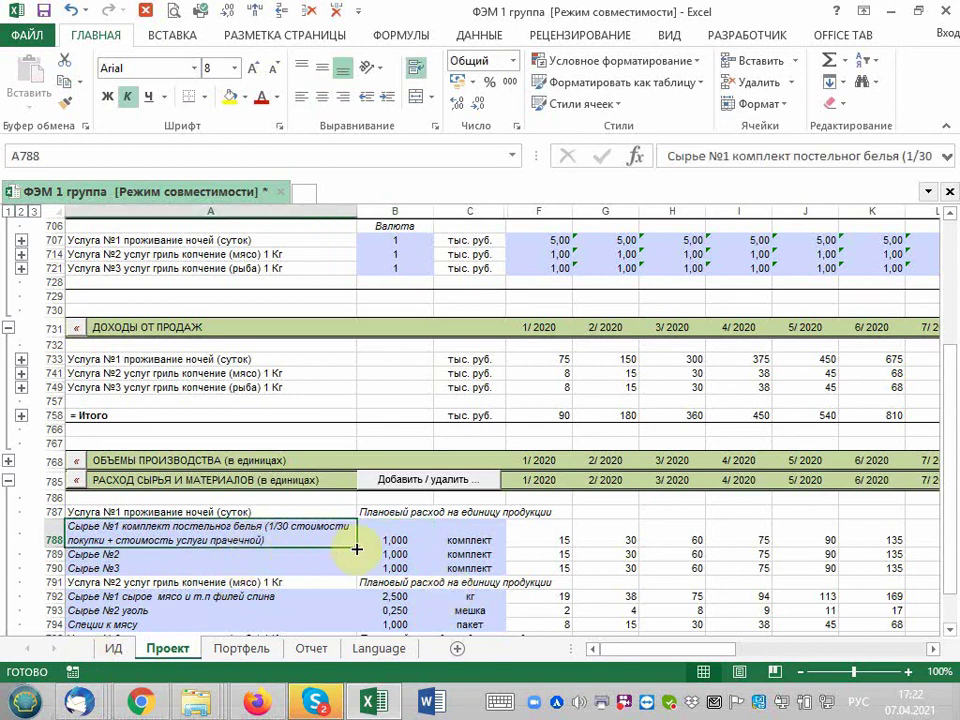
pyautogui.moveTo(354, 545); pyautogui.dragTo(356, 566)
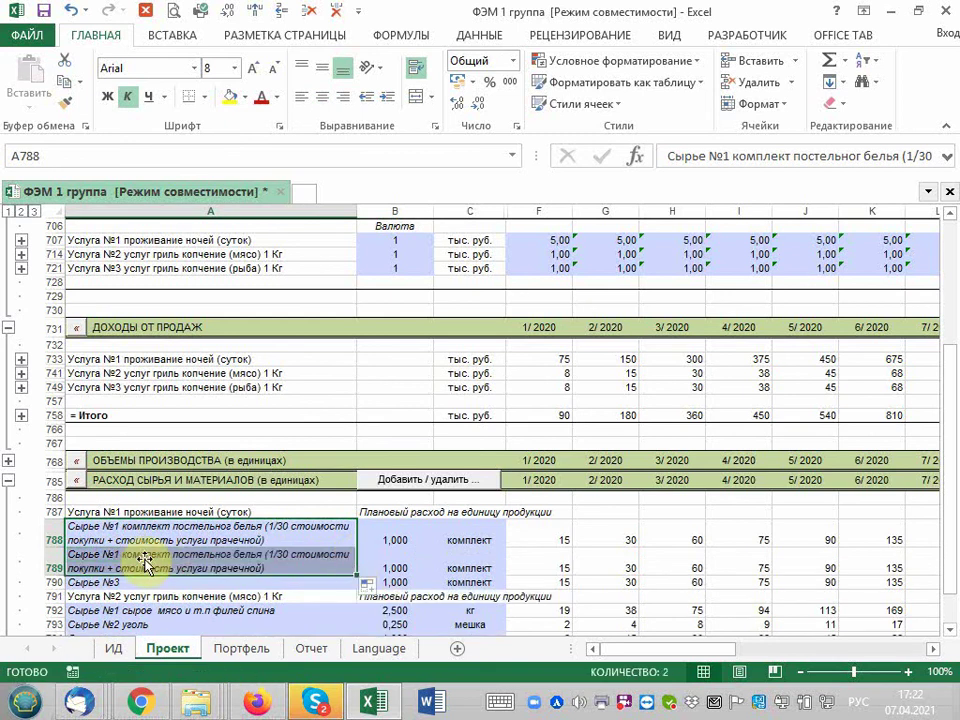
pyautogui.click(125, 558)
pyautogui.doubleClick(122, 556)
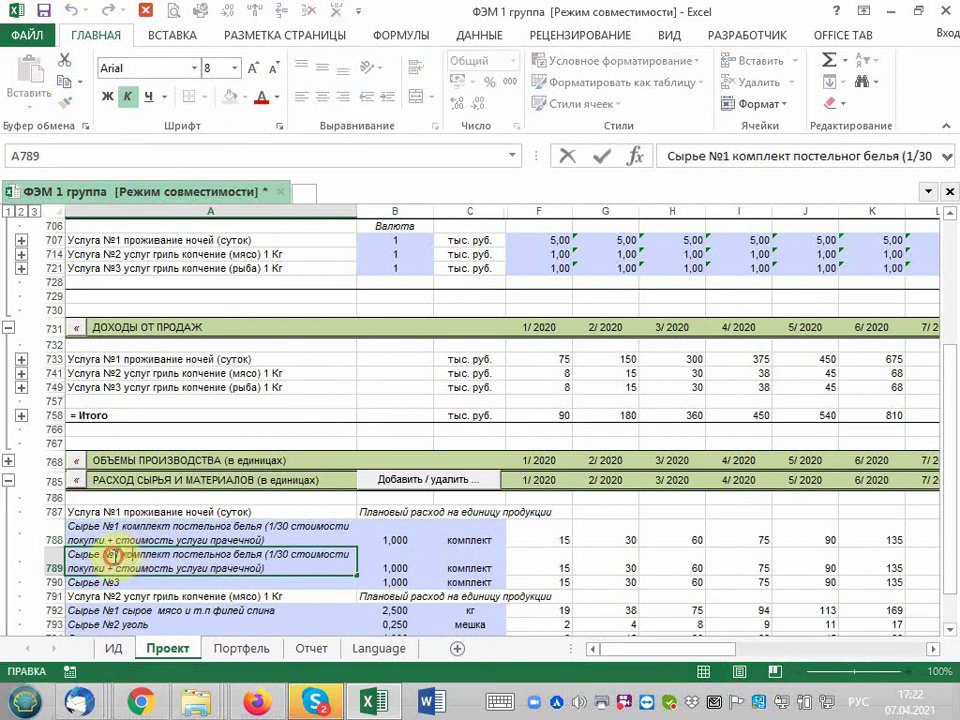
pyautogui.write('2')
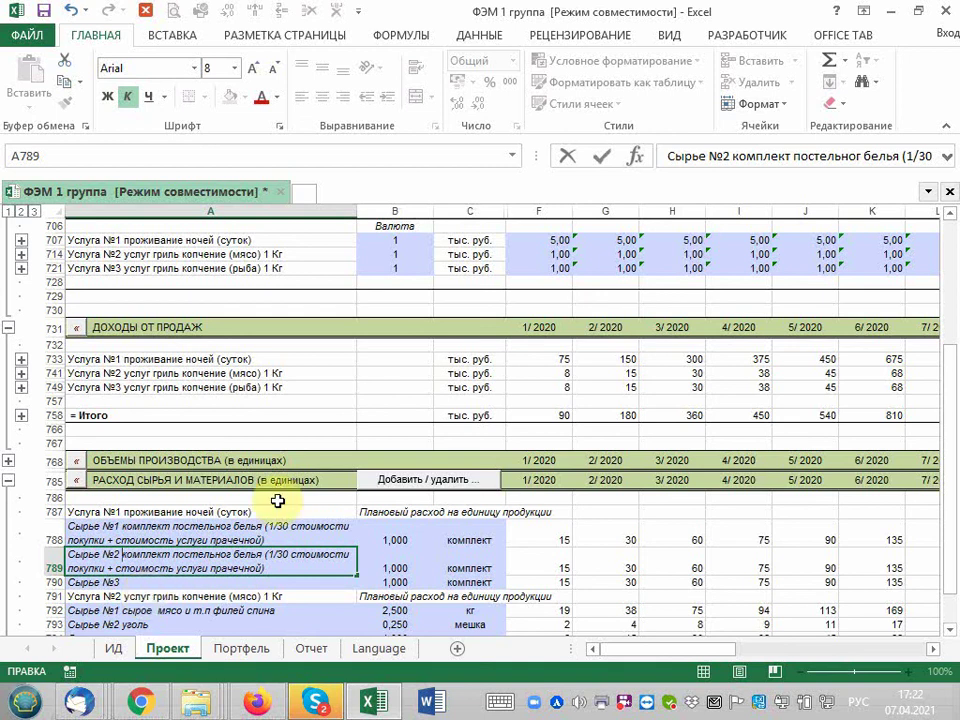
# Reword A789 as a shower towel-and-robe set with the note '(2 комплекта на 2 местный номер)'.
pyautogui.doubleClick(203, 553)
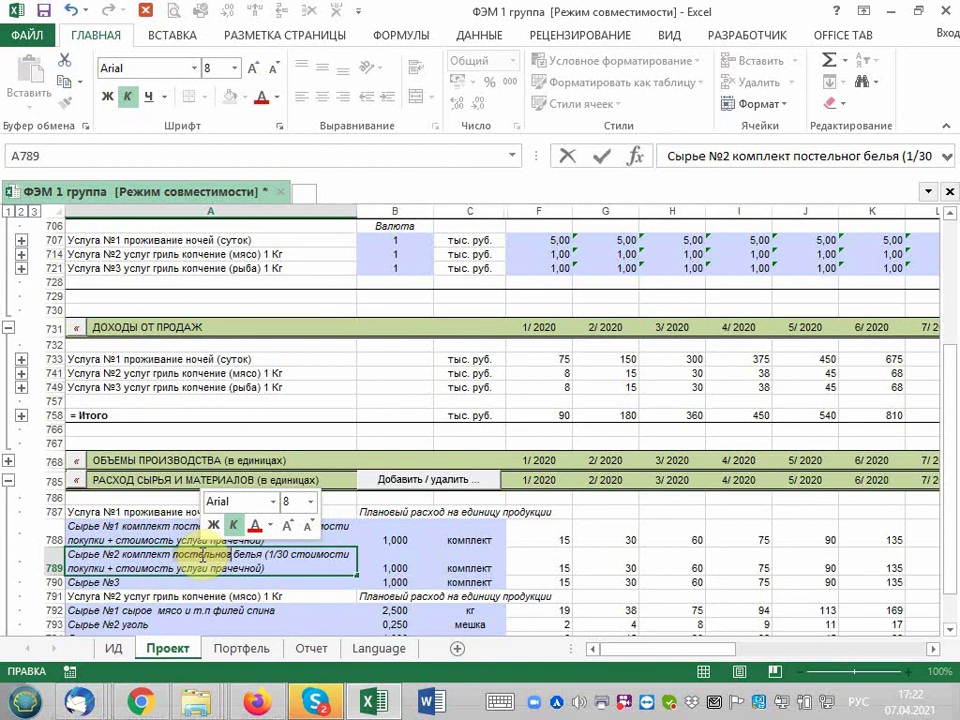
pyautogui.press('BackSpace')
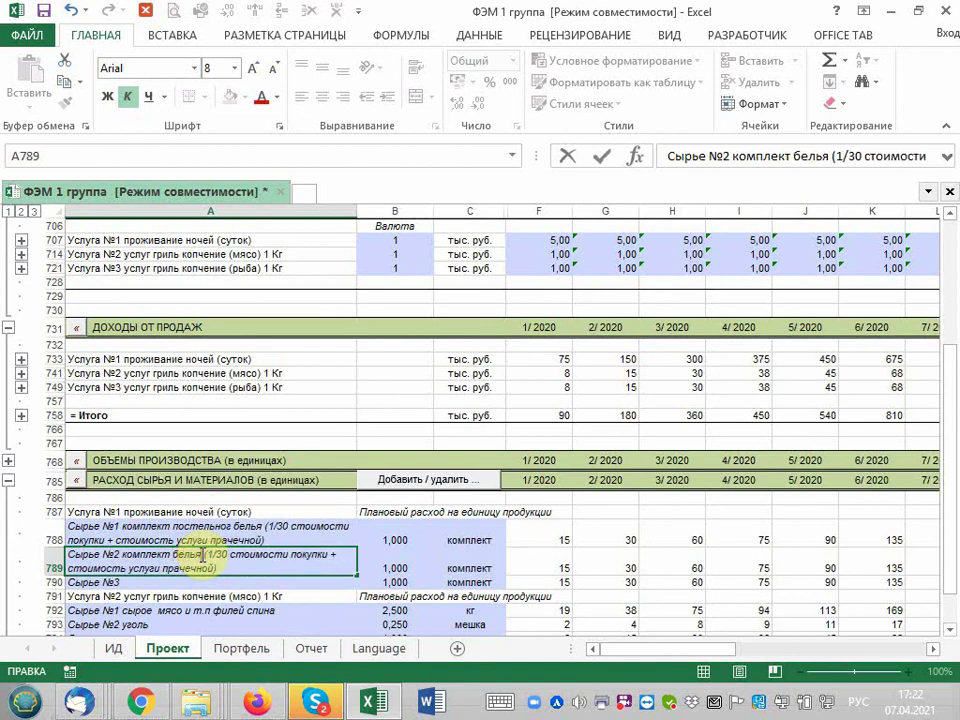
pyautogui.write('для душа')
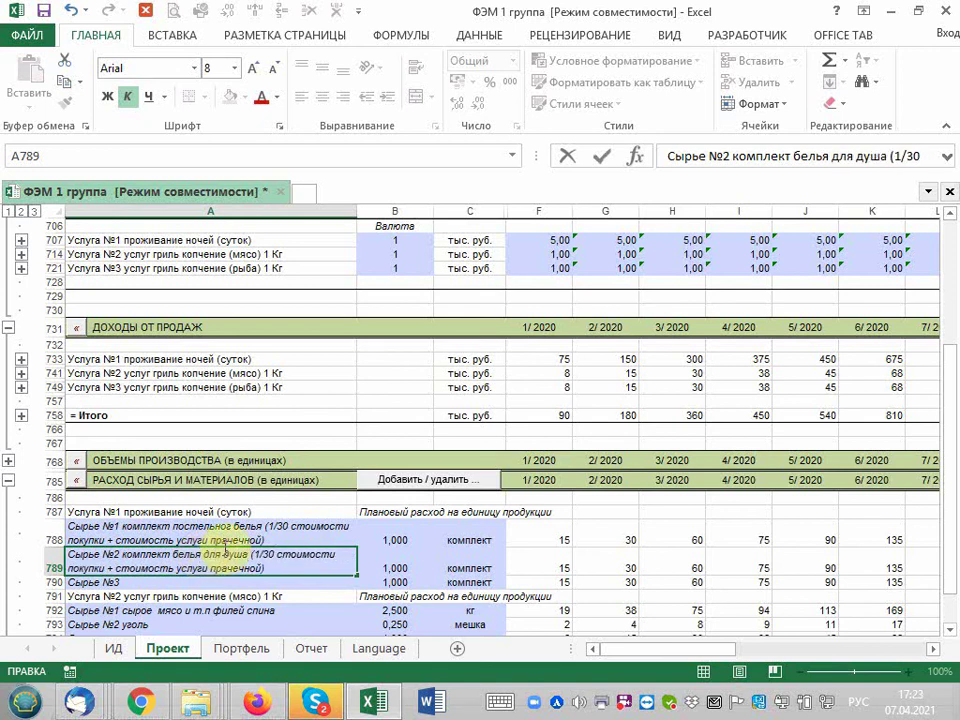
pyautogui.write(' - п')
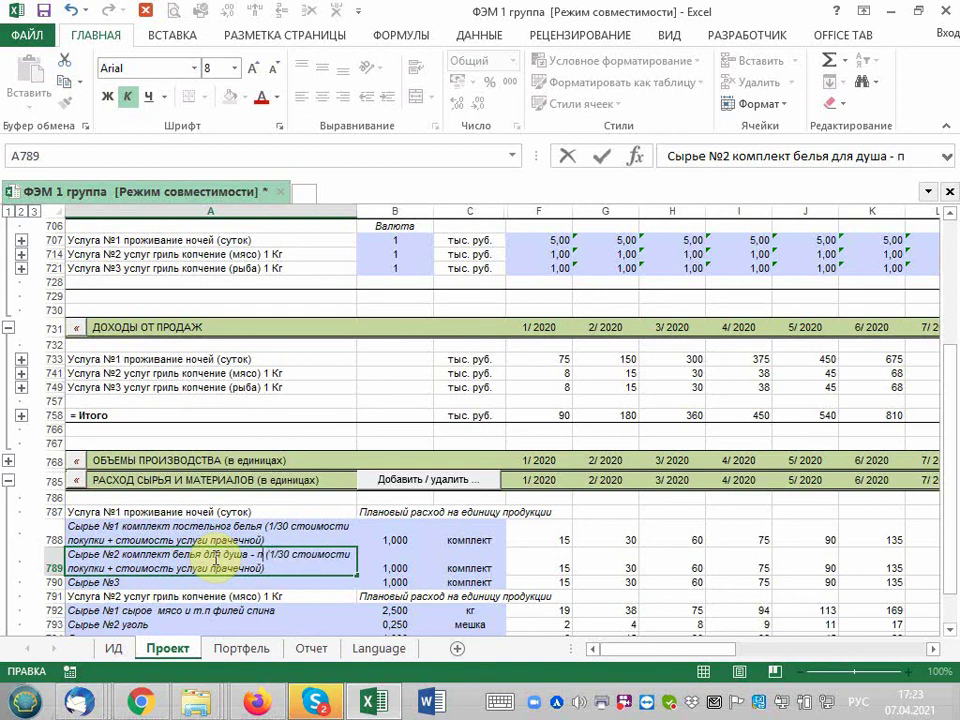
pyautogui.write('налор поло')
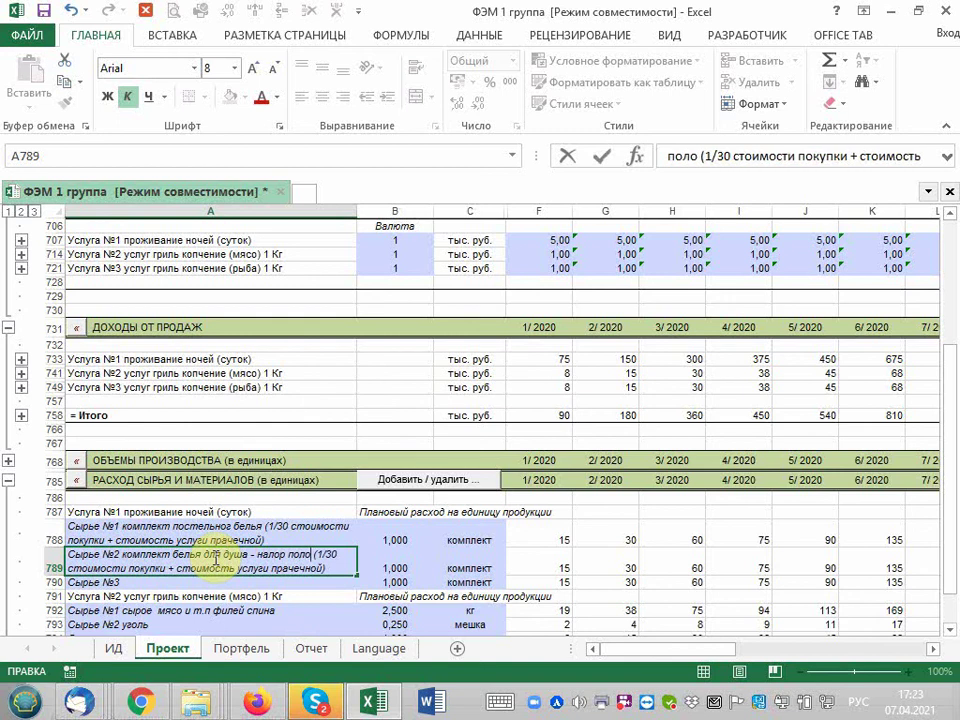
pyautogui.write('тенец и ')
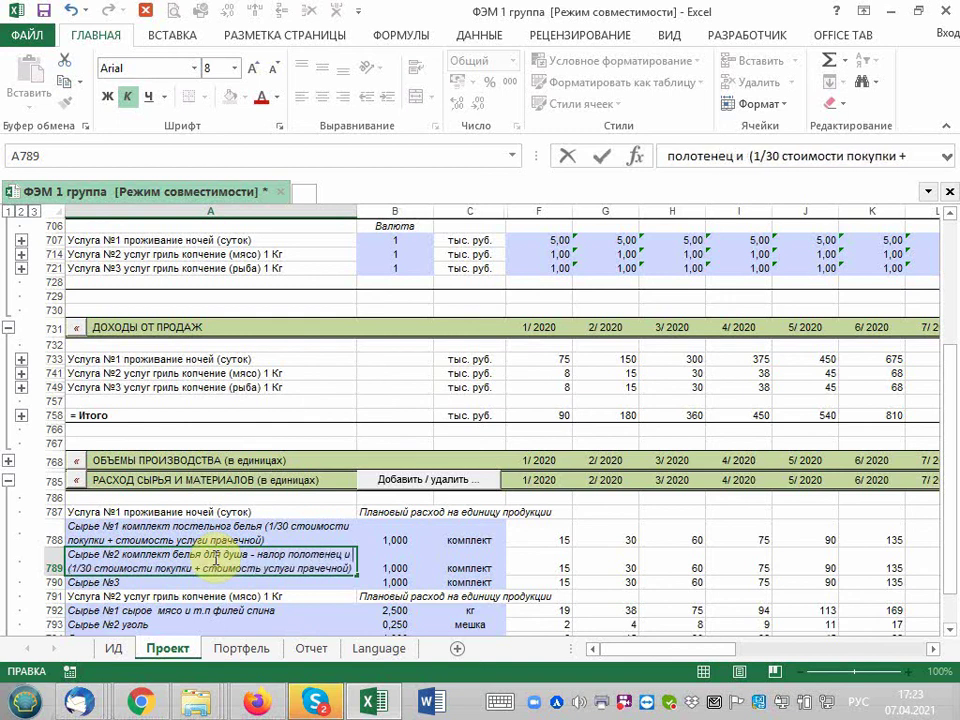
pyautogui.write('халат')
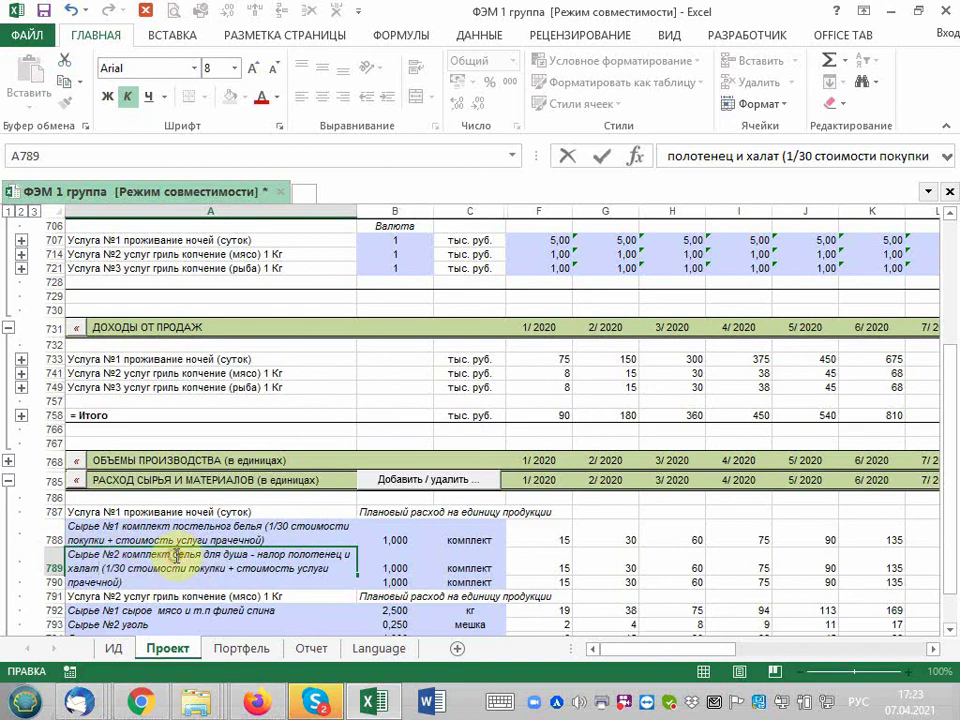
pyautogui.click(177, 555)
pyautogui.write('()')
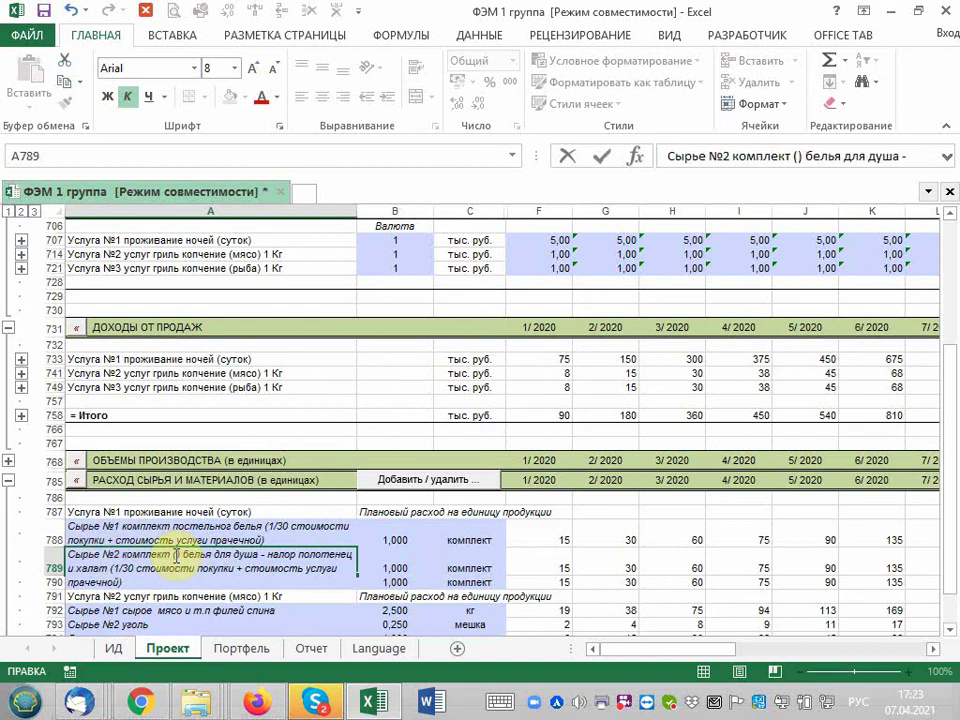
pyautogui.press('Left')
pyautogui.press('Left')
pyautogui.write('2 комплекта')
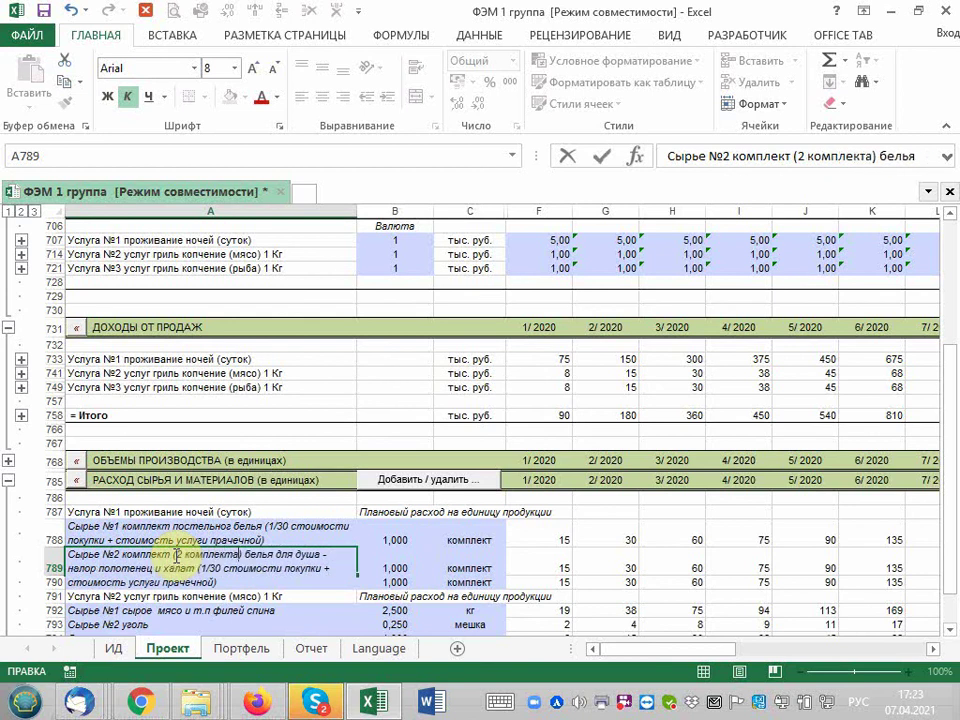
pyautogui.write(' на 2 ')
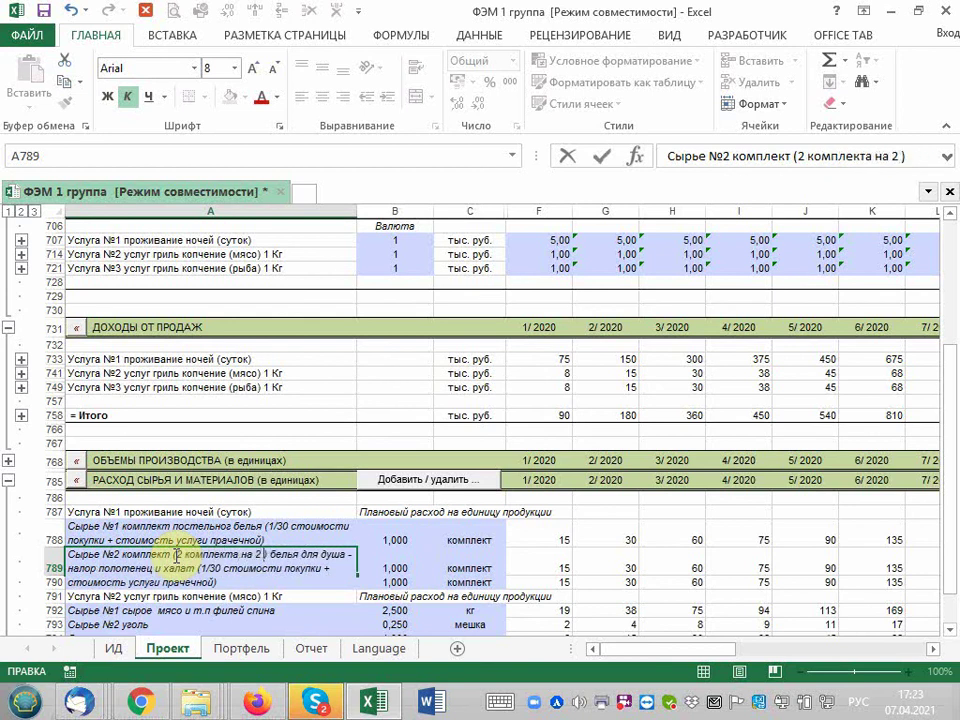
pyautogui.write('местный номер')
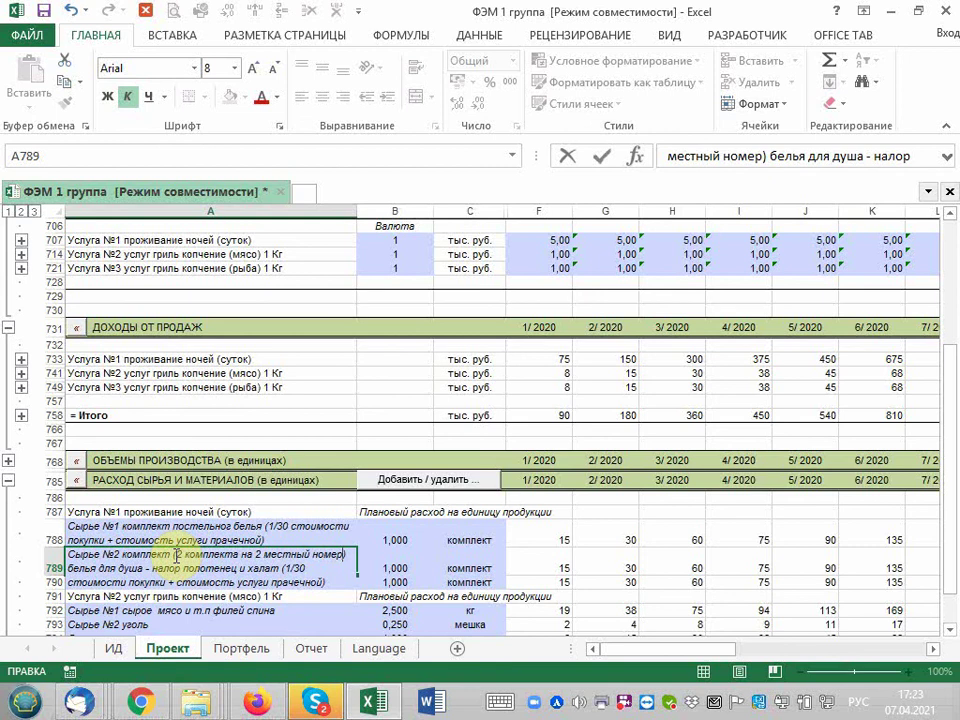
pyautogui.hotkey('shift', 'Left')
pyautogui.hotkey('shift', 'Left')
pyautogui.hotkey('shift', 'Left')
pyautogui.hotkey('shift', 'Left')
pyautogui.hotkey('shift', 'Left')
pyautogui.hotkey('shift', 'Left')
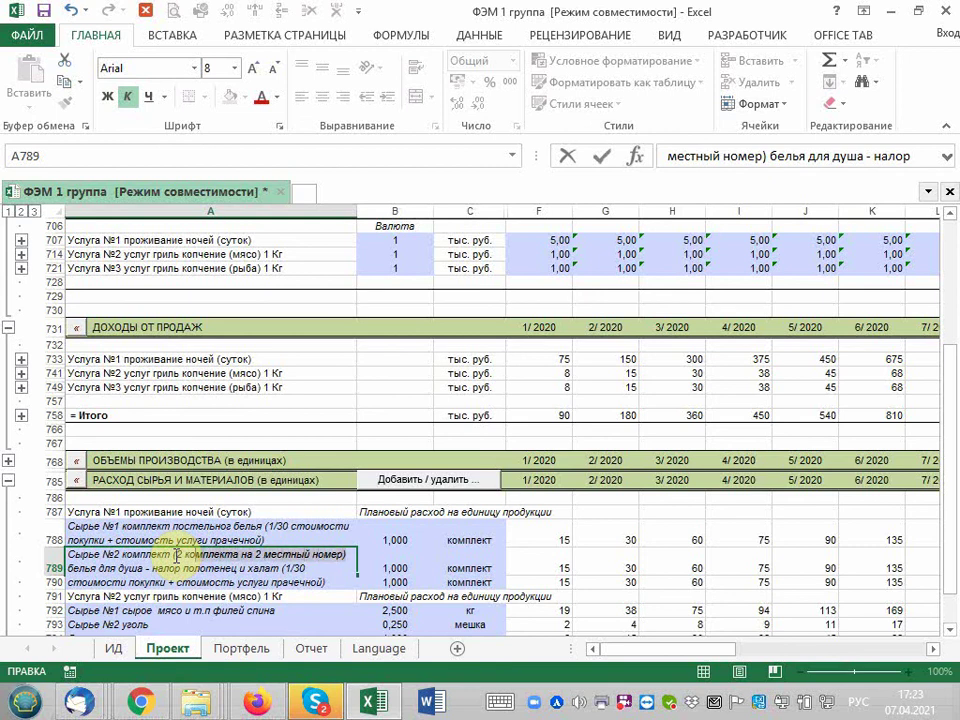
pyautogui.press('Return')
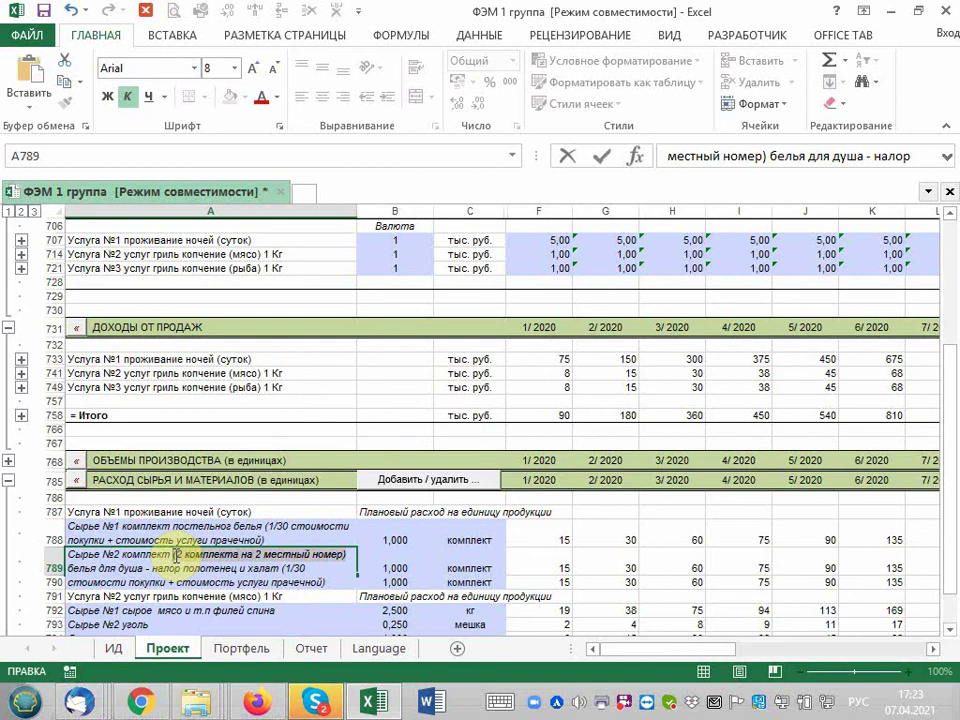
# Paste '(2 комплекта на 2 местный номер)' after комплект in A788, then fill A789's text into A790.
pyautogui.click(245, 530)
pyautogui.doubleClick(176, 527)
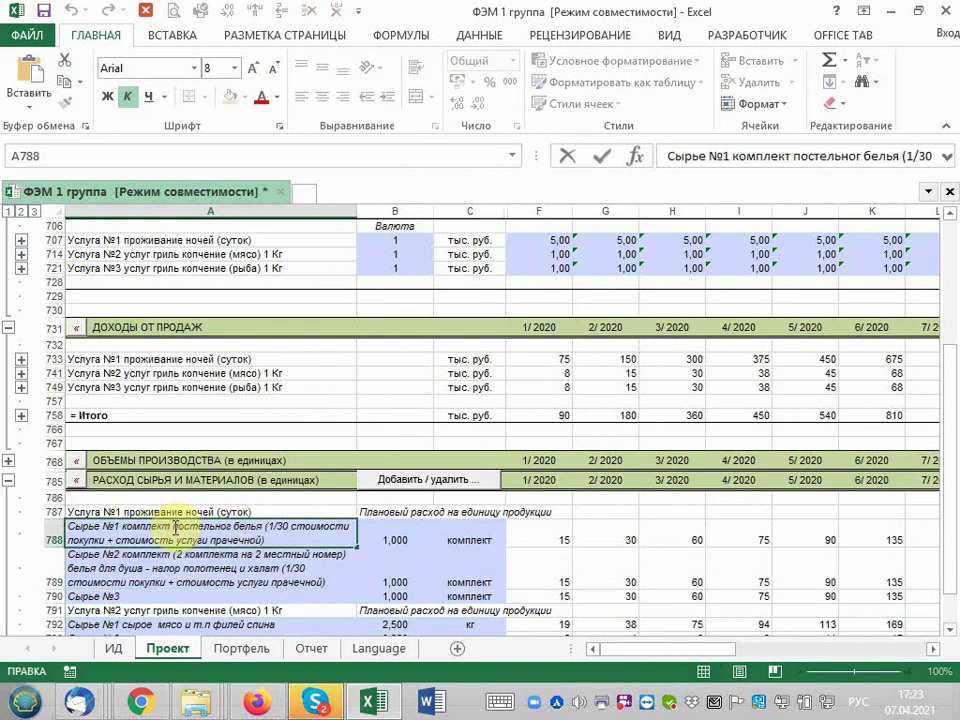
pyautogui.write('(2 комплекта на 2 местный номер)')
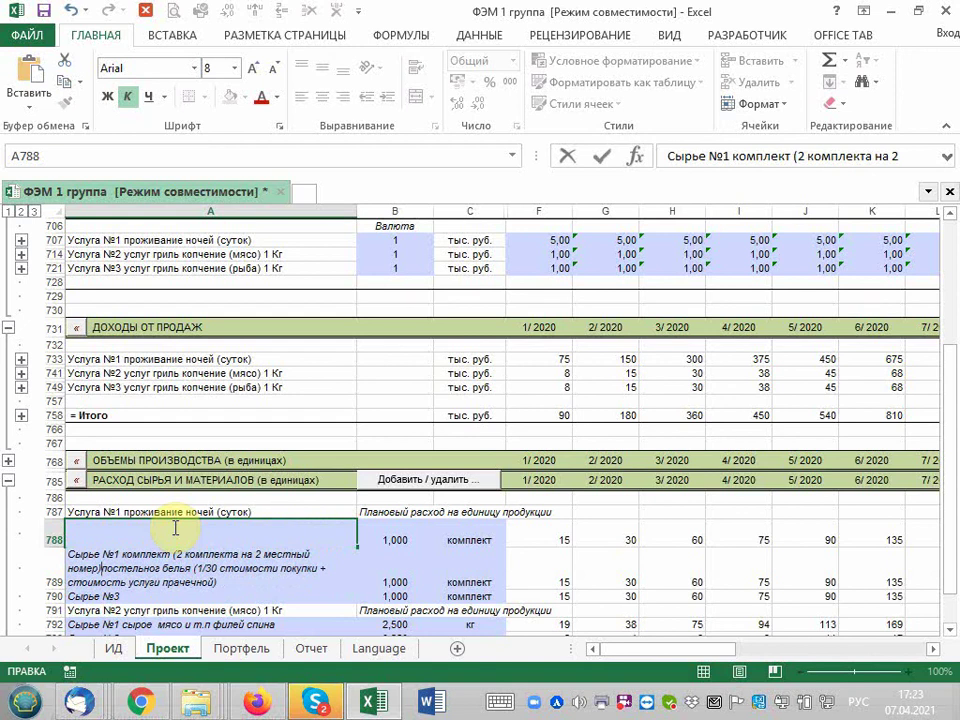
pyautogui.press('Return')
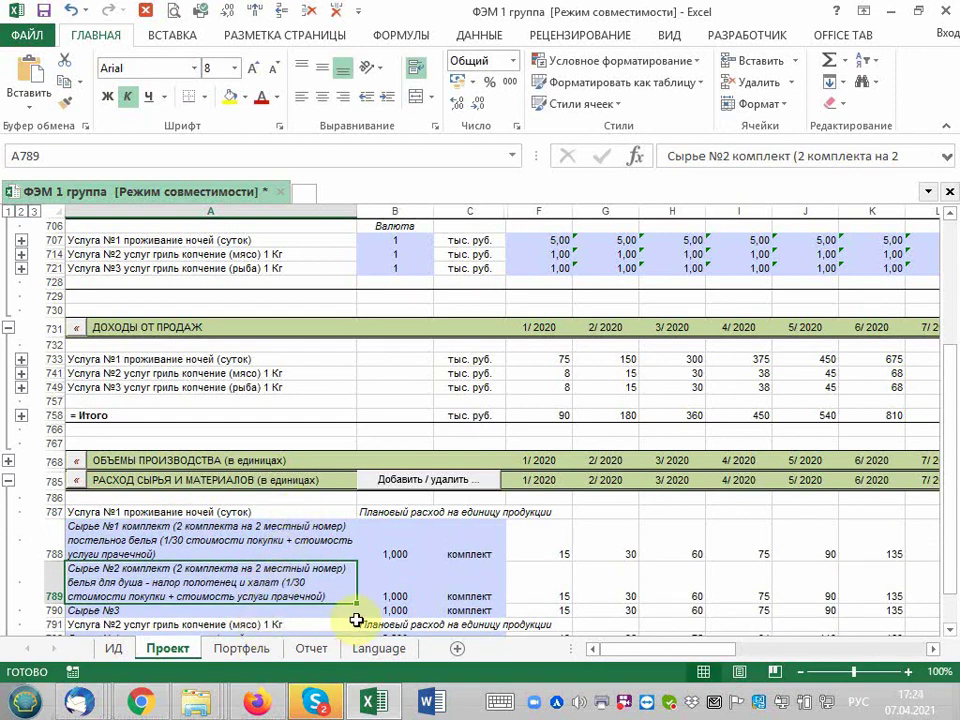
pyautogui.moveTo(357, 605); pyautogui.dragTo(356, 616)
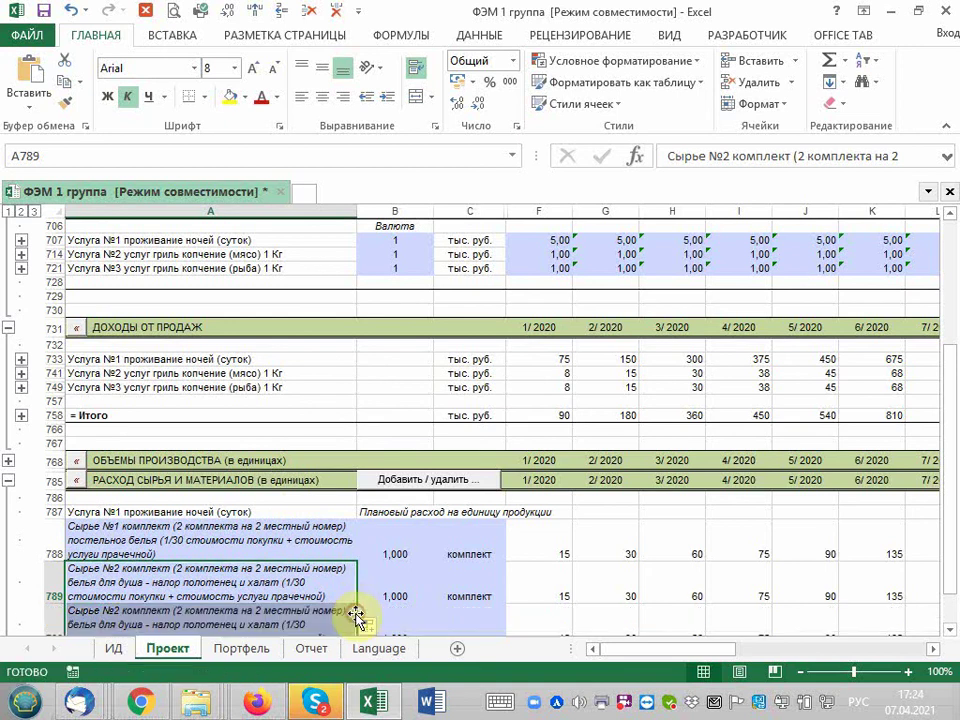
pyautogui.doubleClick(127, 607)
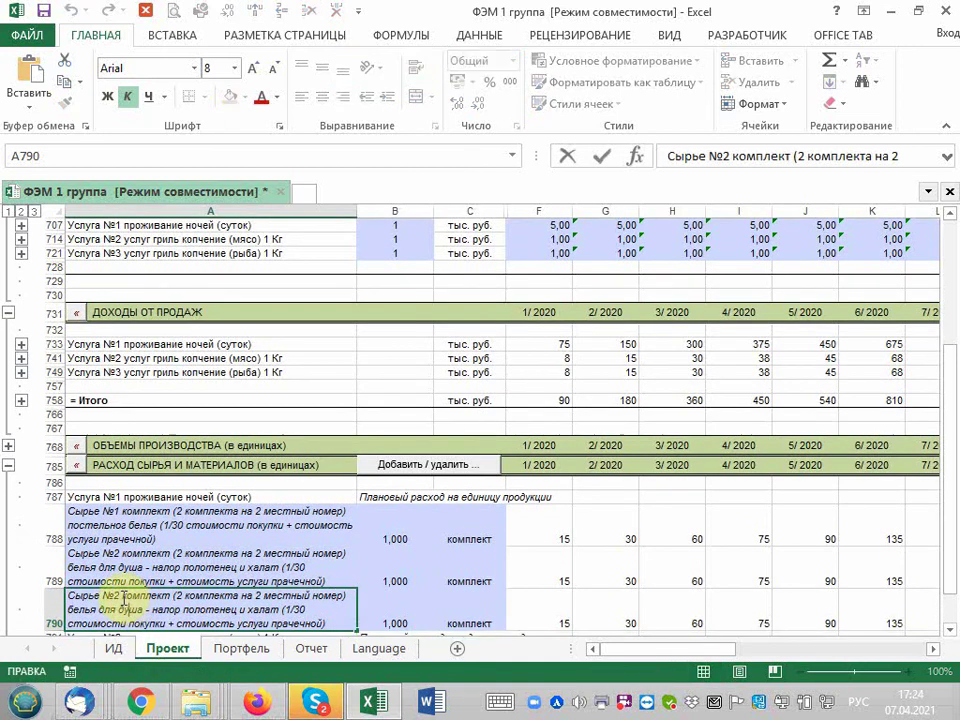
# Renumber A790 to Сырье №3 and replace 'белья для душа' with 'душевая косметика (шампунь мыло паста щетка шапочка)'.
pyautogui.moveTo(121, 596); pyautogui.dragTo(126, 596)
pyautogui.write('3')
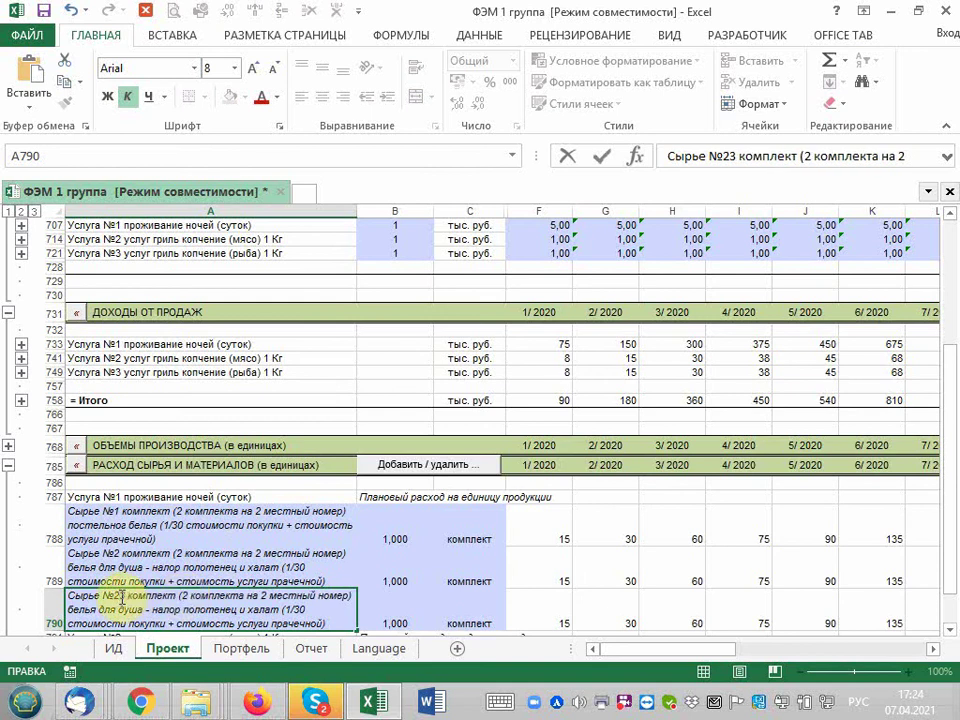
pyautogui.click(118, 596)
pyautogui.press('BackSpace')
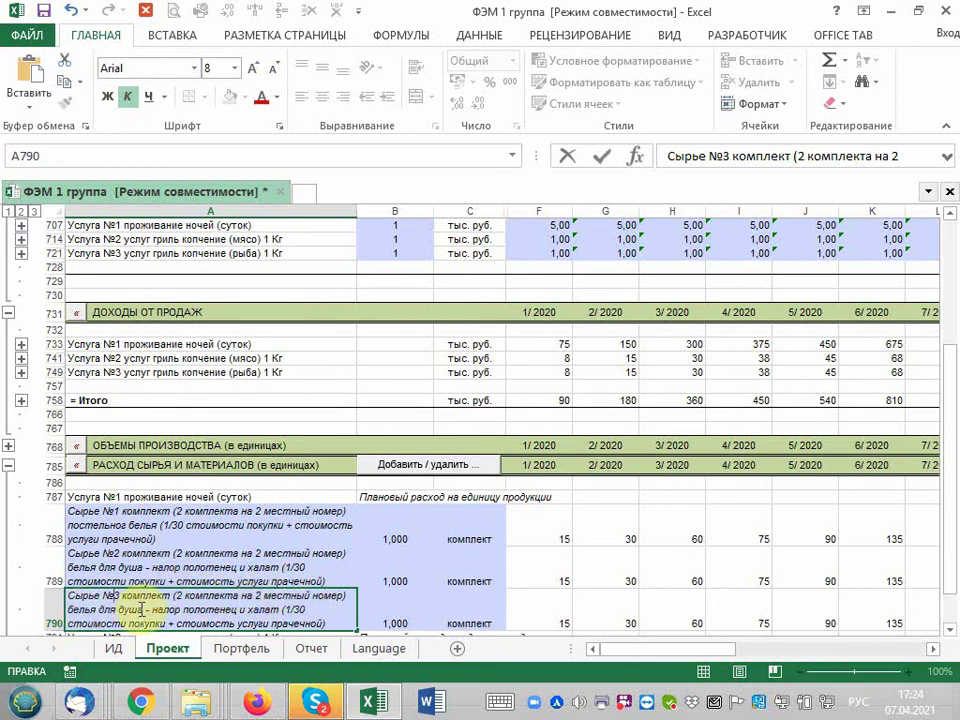
pyautogui.moveTo(143, 608); pyautogui.dragTo(55, 607)
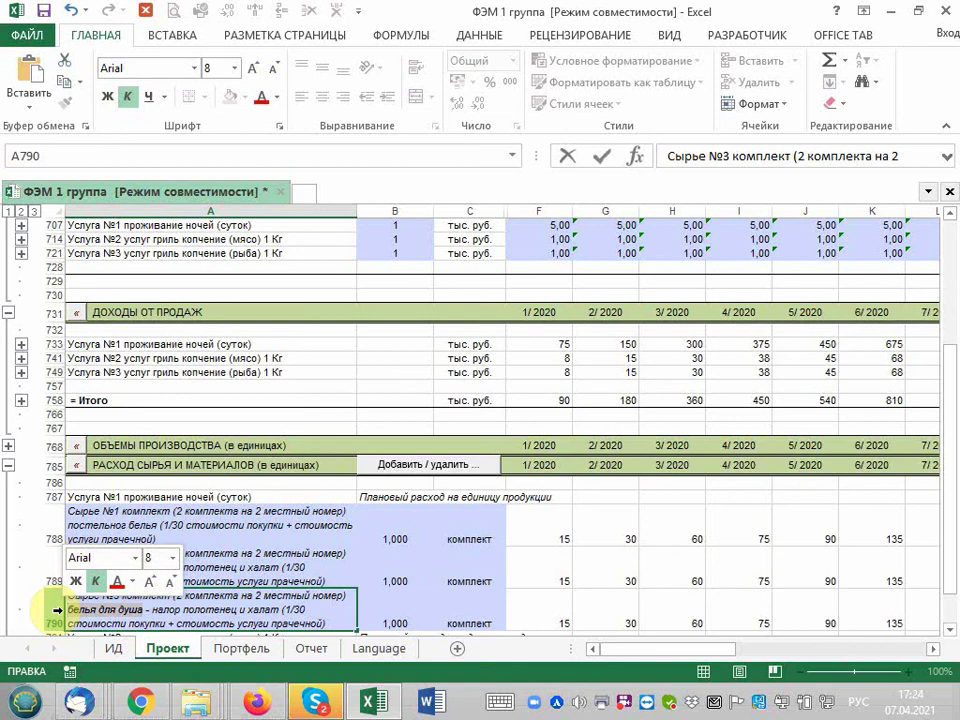
pyautogui.write('душ')
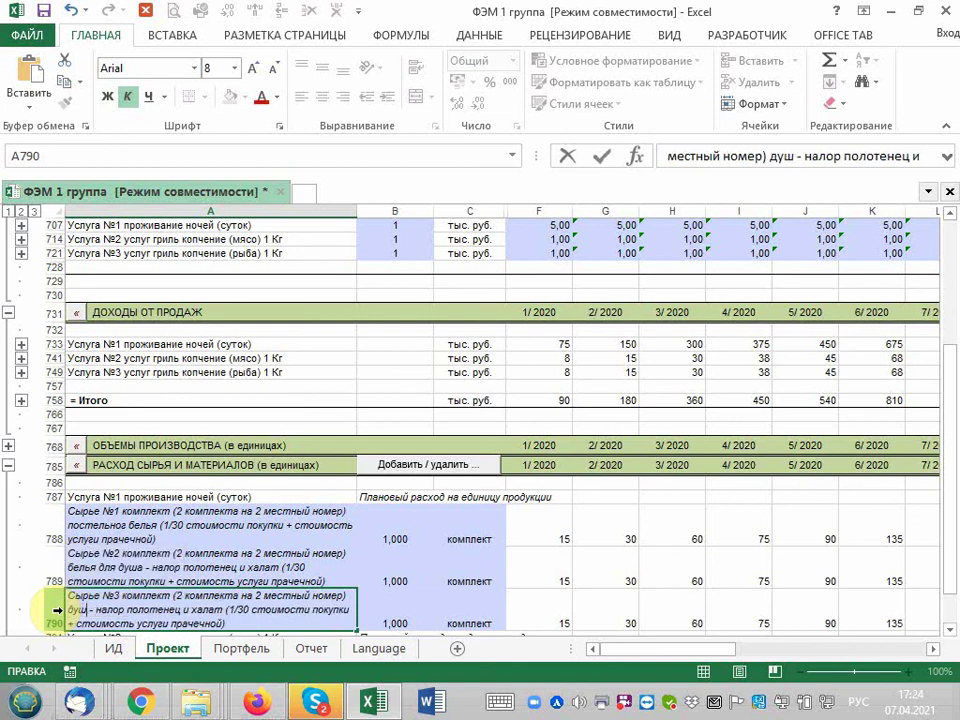
pyautogui.write('евая косметика')
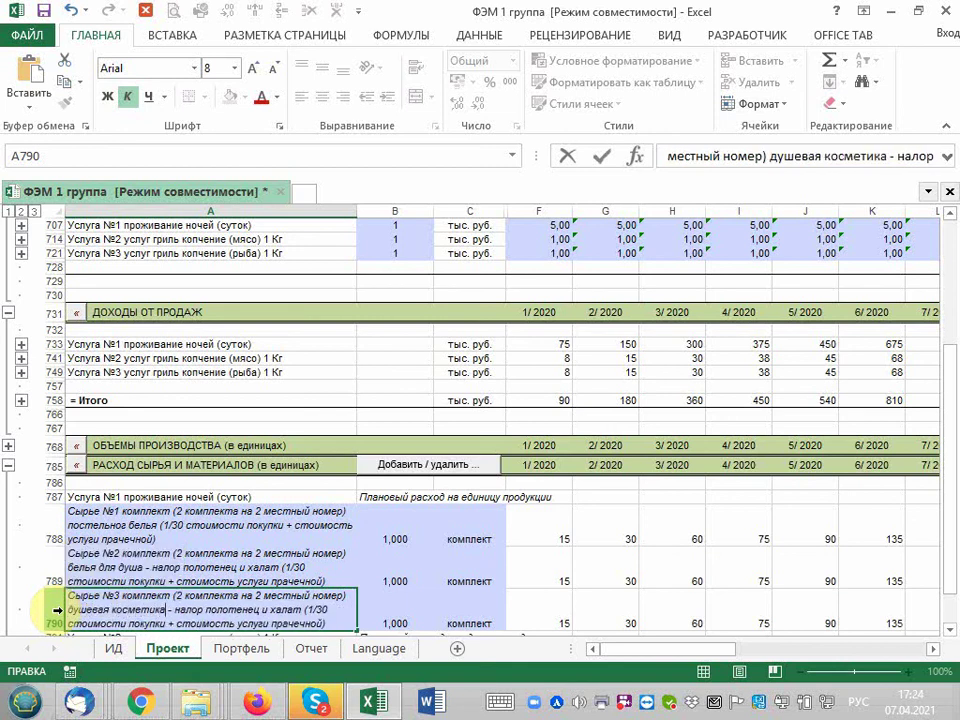
pyautogui.write(' ()')
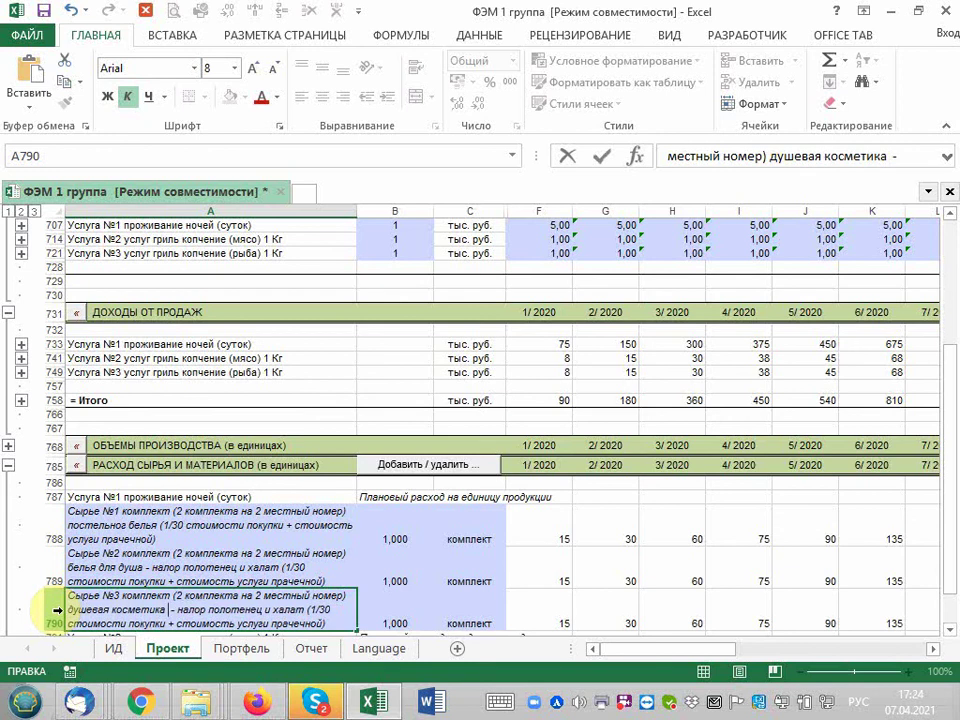
pyautogui.write('ш')
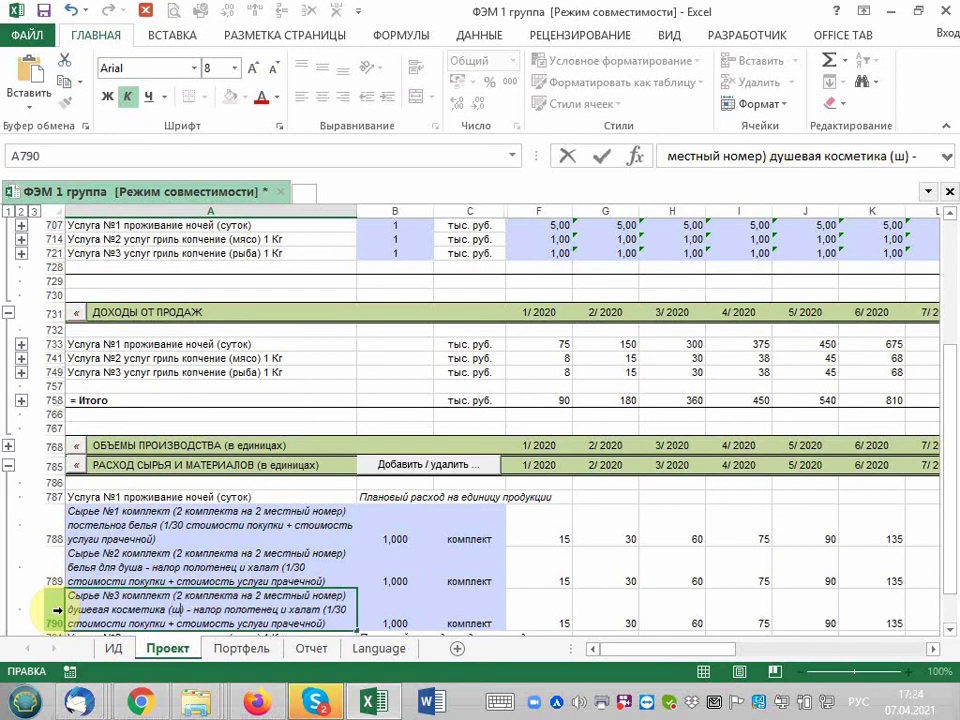
pyautogui.write('ампунь')
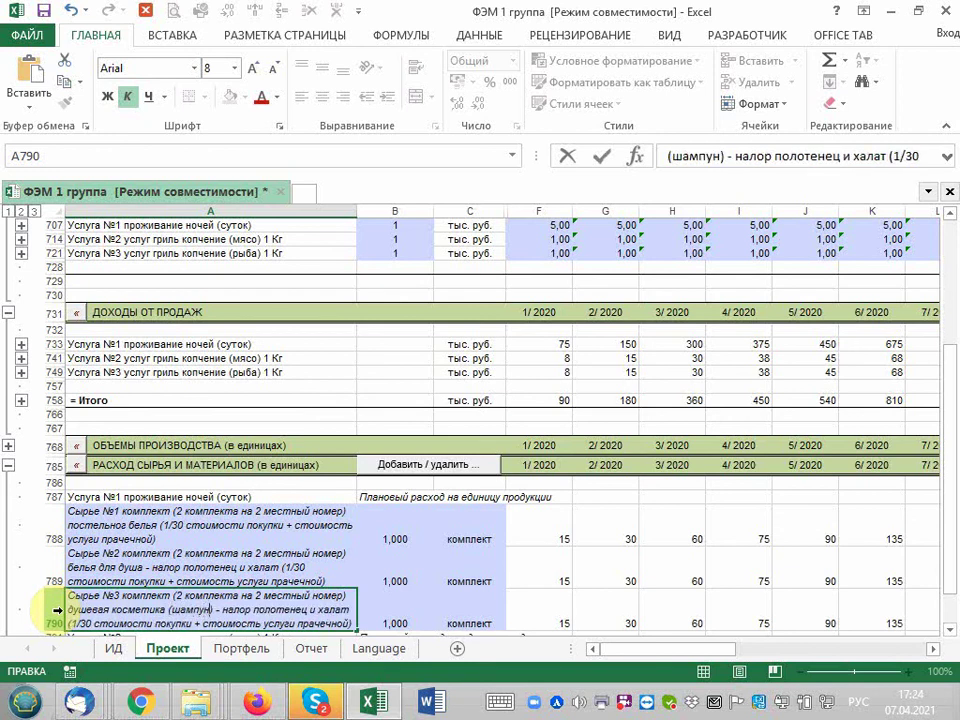
pyautogui.write(' мыло')
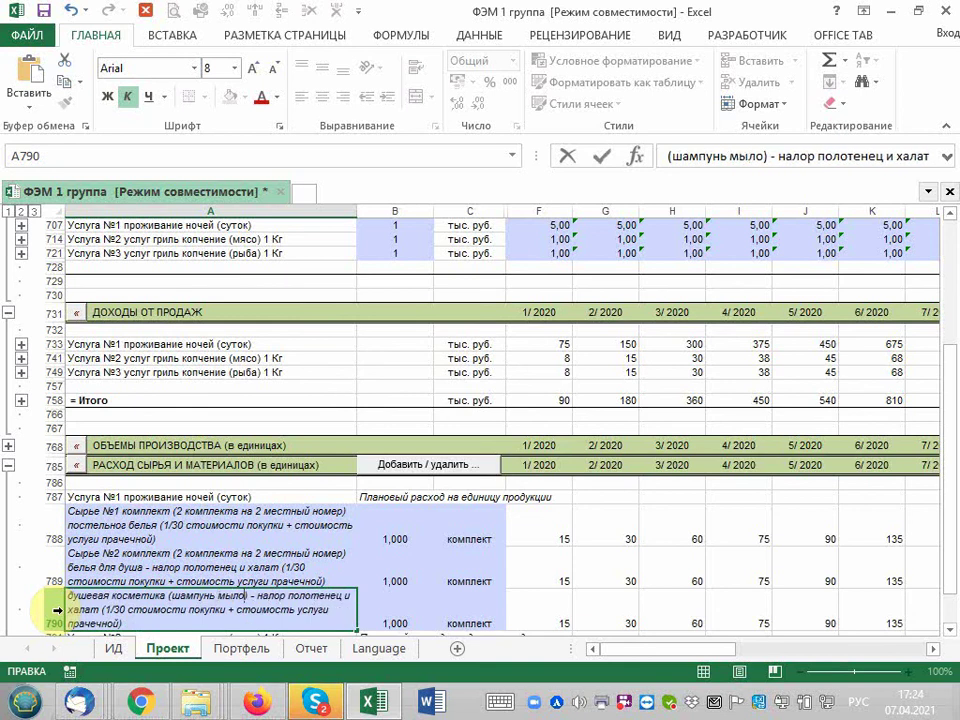
pyautogui.write(' паст')
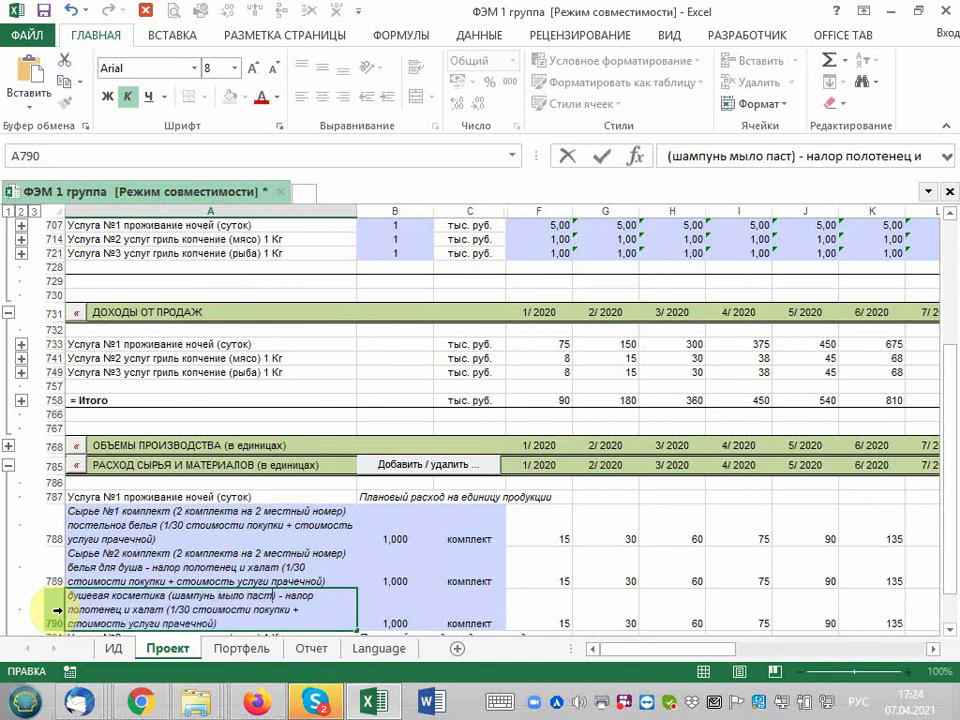
pyautogui.write('а щетка ')
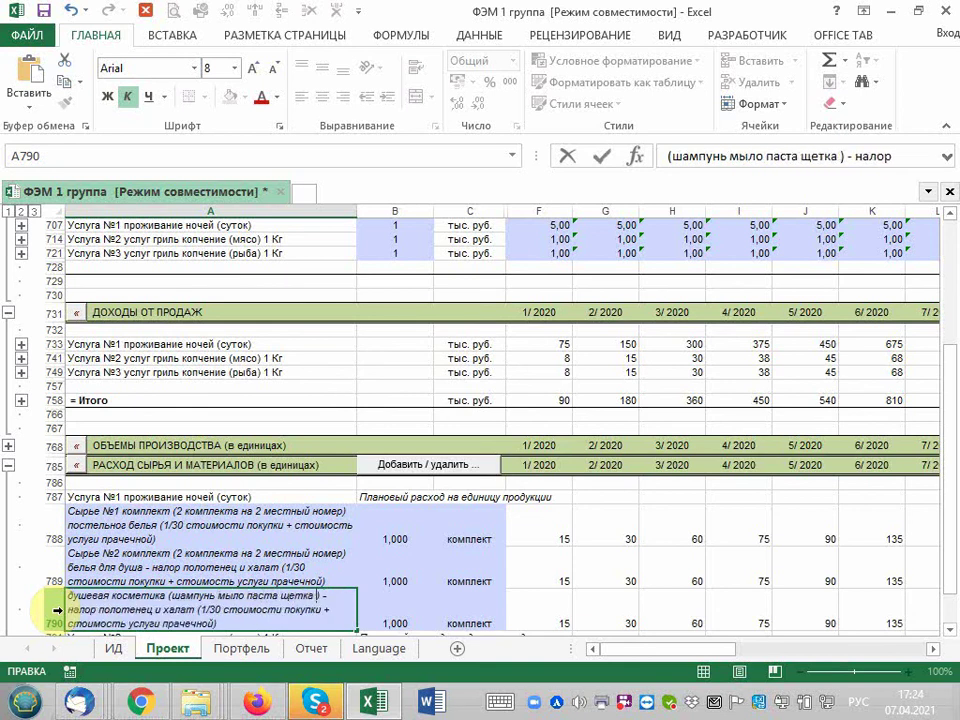
pyautogui.write('шапоч')
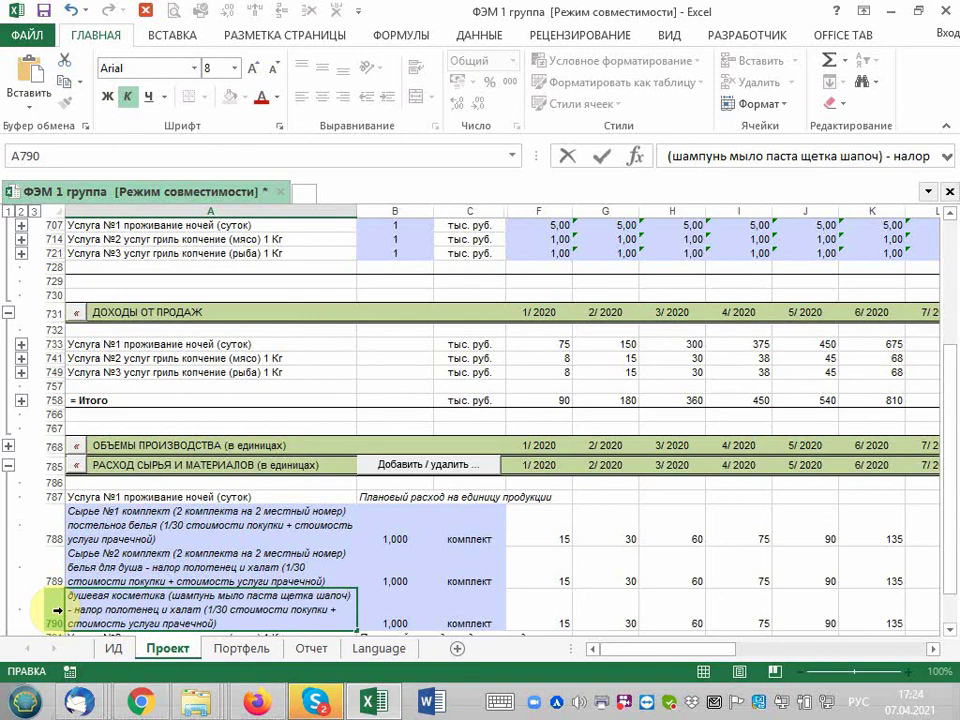
pyautogui.write('ка')
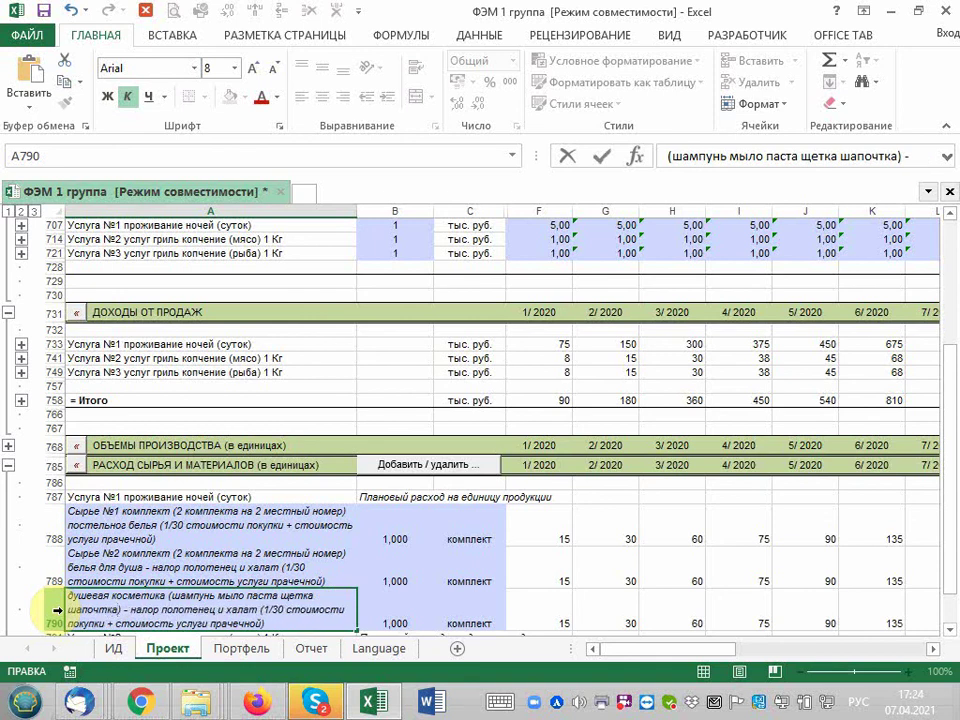
# Add 'гель кондиционер' after шампунь in A790 and delete the towel-and-robe wording with its dash.
pyautogui.press('Left')
pyautogui.press('Left')
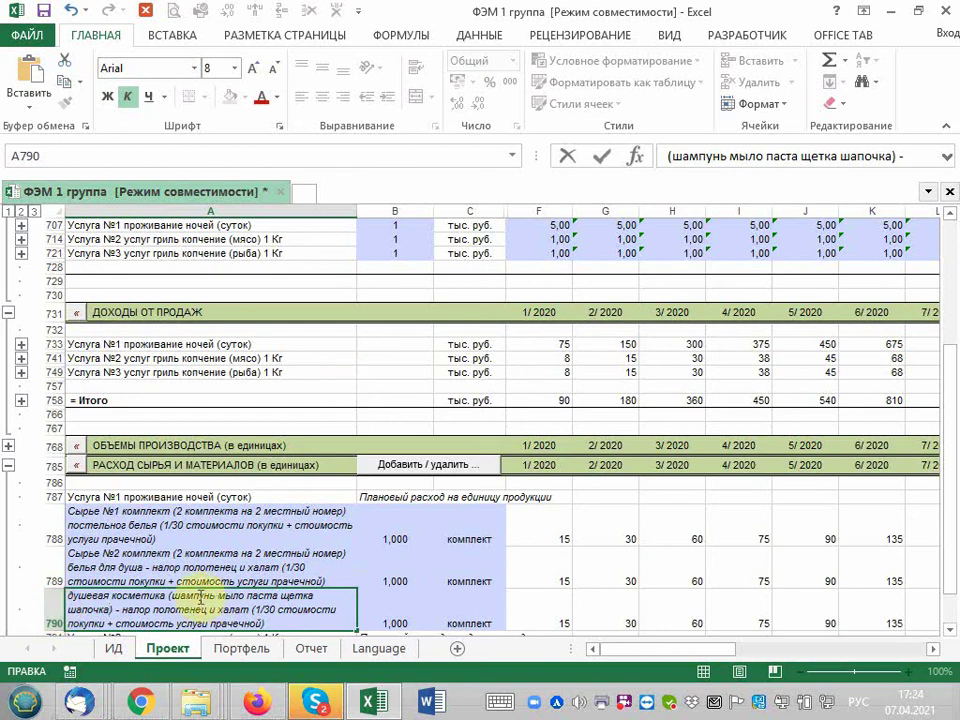
pyautogui.click(217, 597)
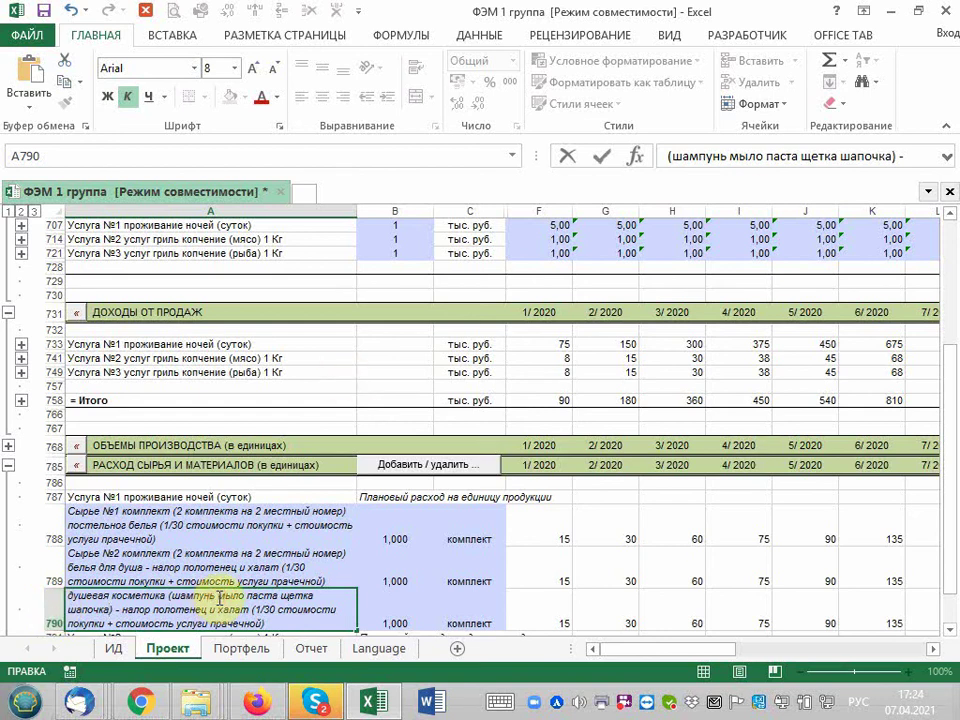
pyautogui.write('гель')
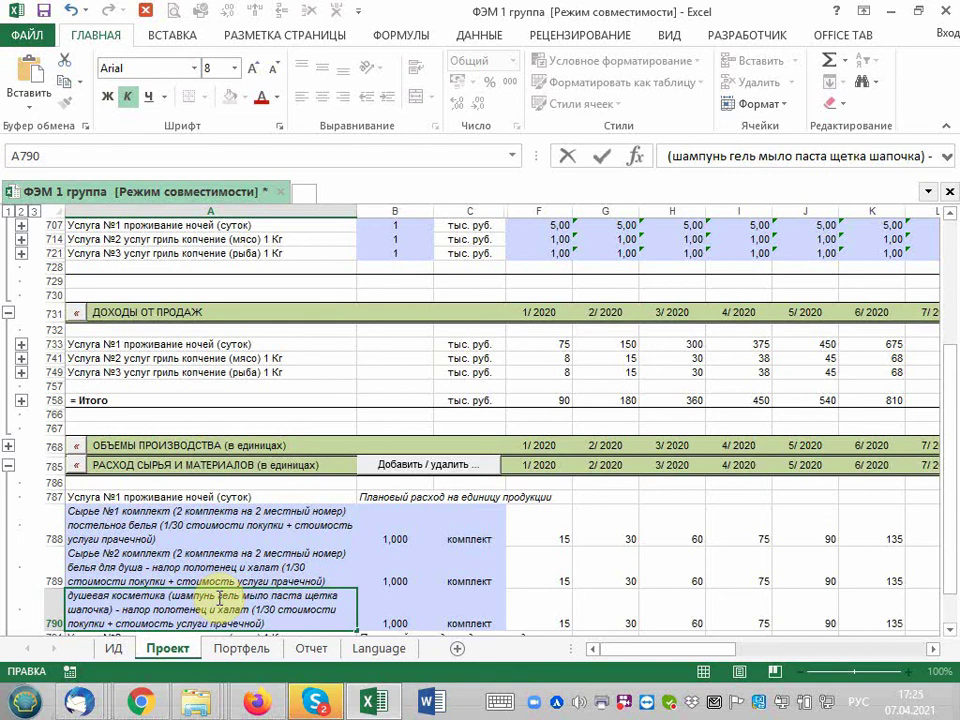
pyautogui.write(' кондицио')
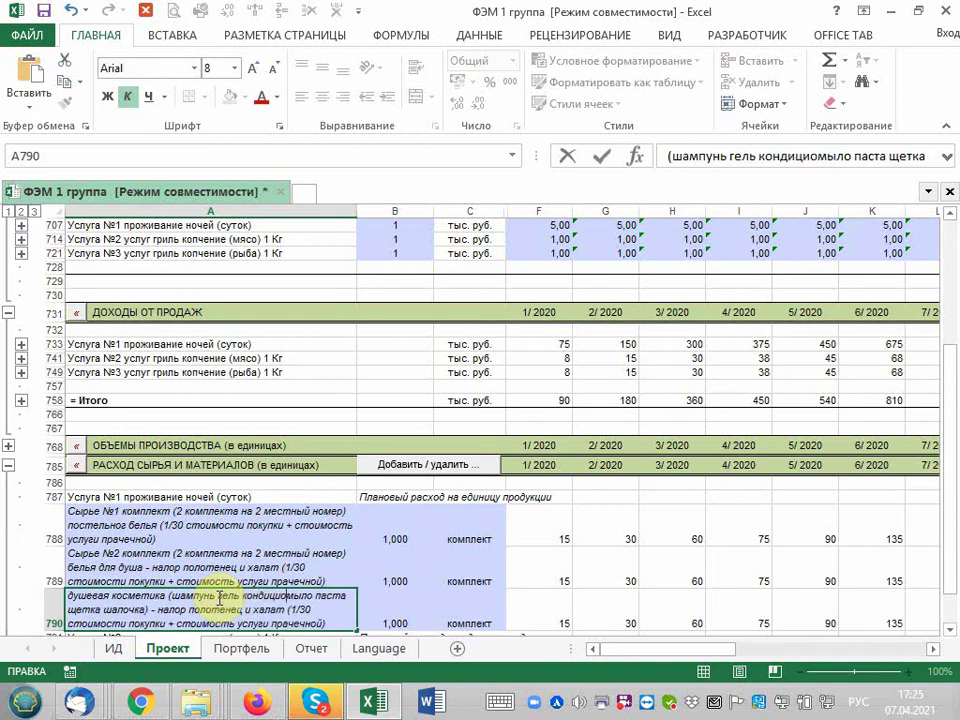
pyautogui.write('нер')
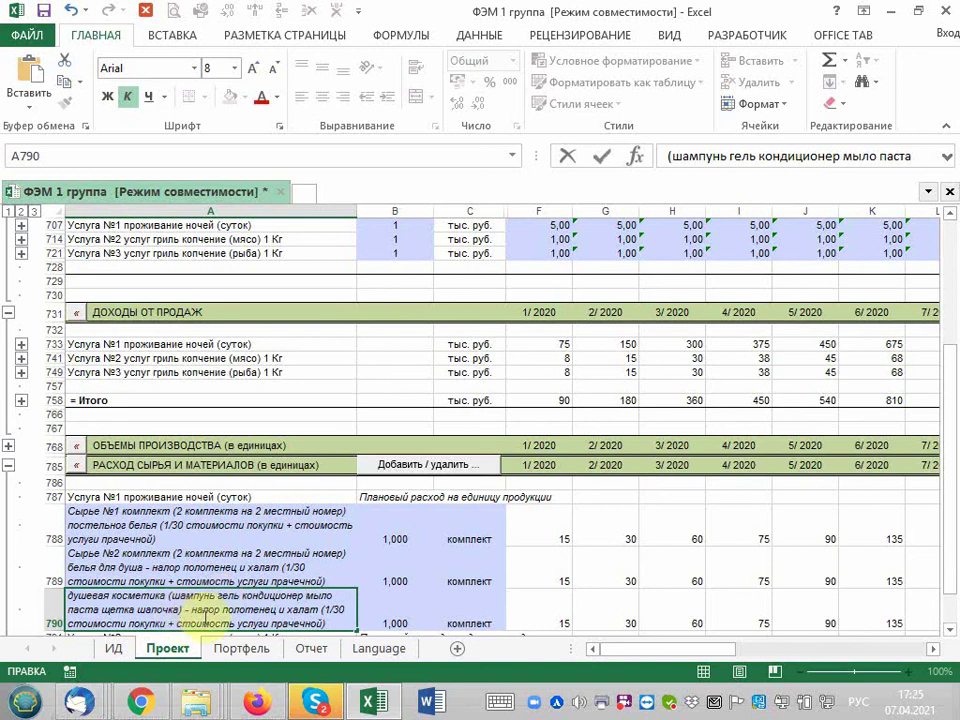
pyautogui.moveTo(186, 609); pyautogui.dragTo(299, 609)
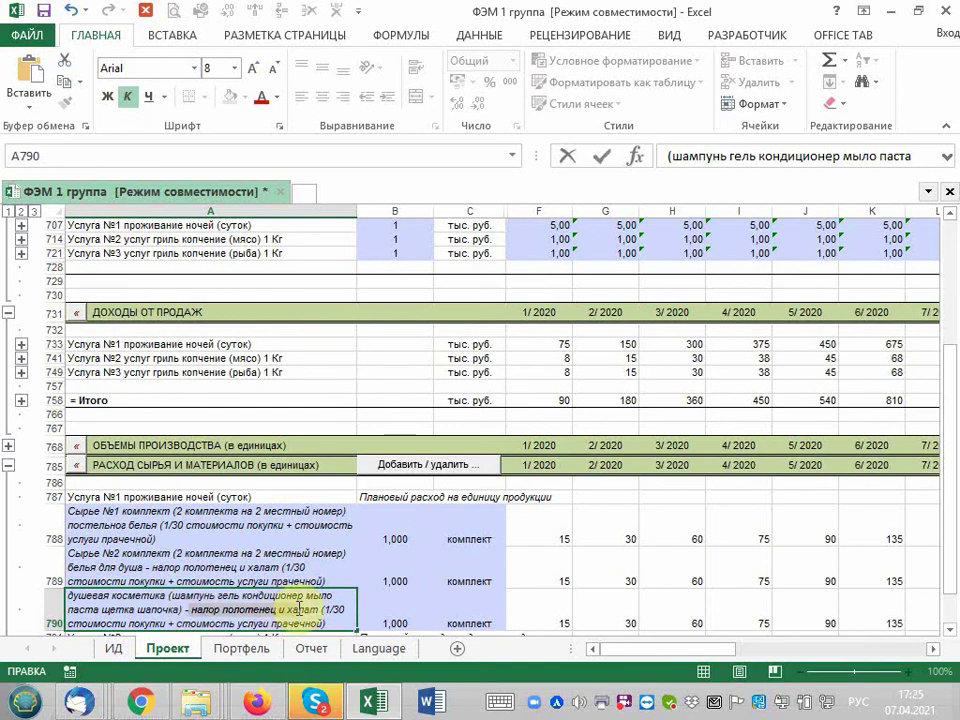
pyautogui.press('Delete')
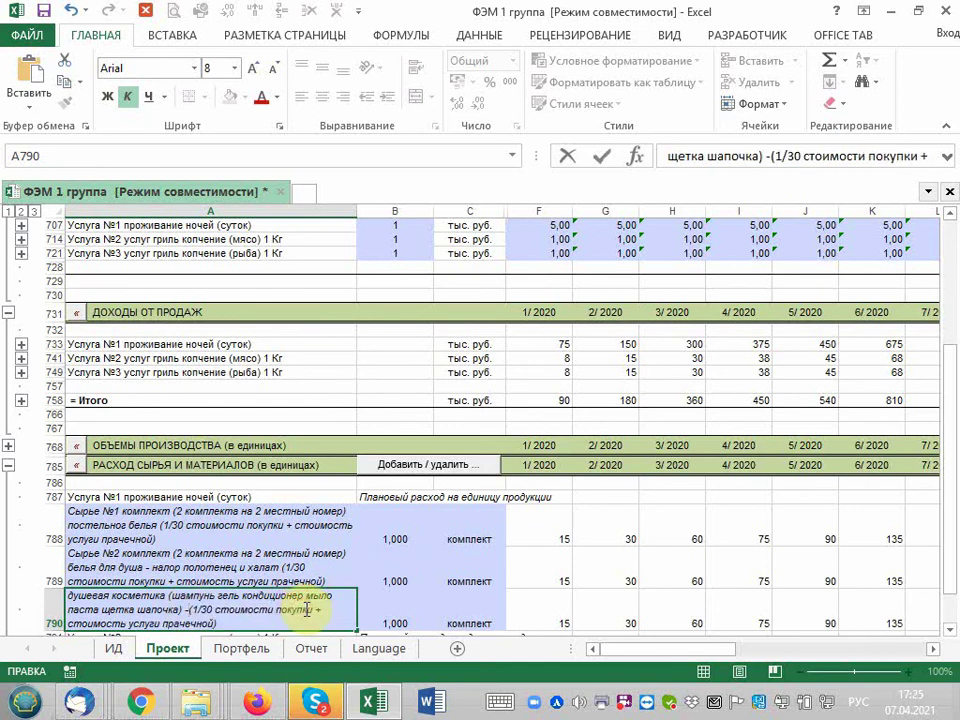
pyautogui.press('Delete')
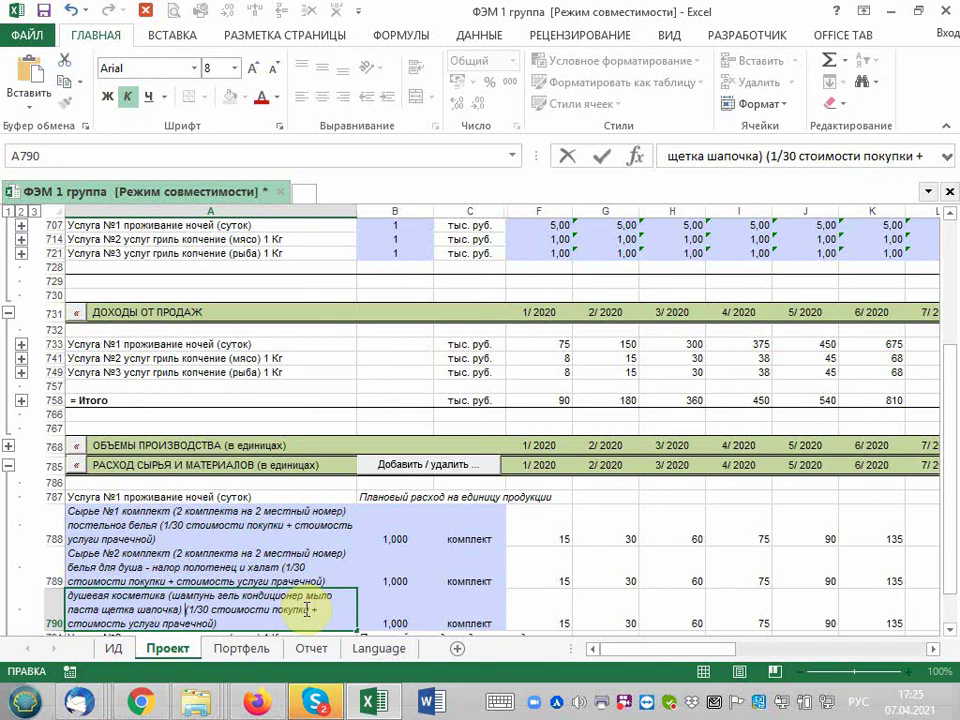
# Change A790's cost note to '(= стоимости покупки)', removing 1/30 and the laundry charge.
pyautogui.click(190, 609)
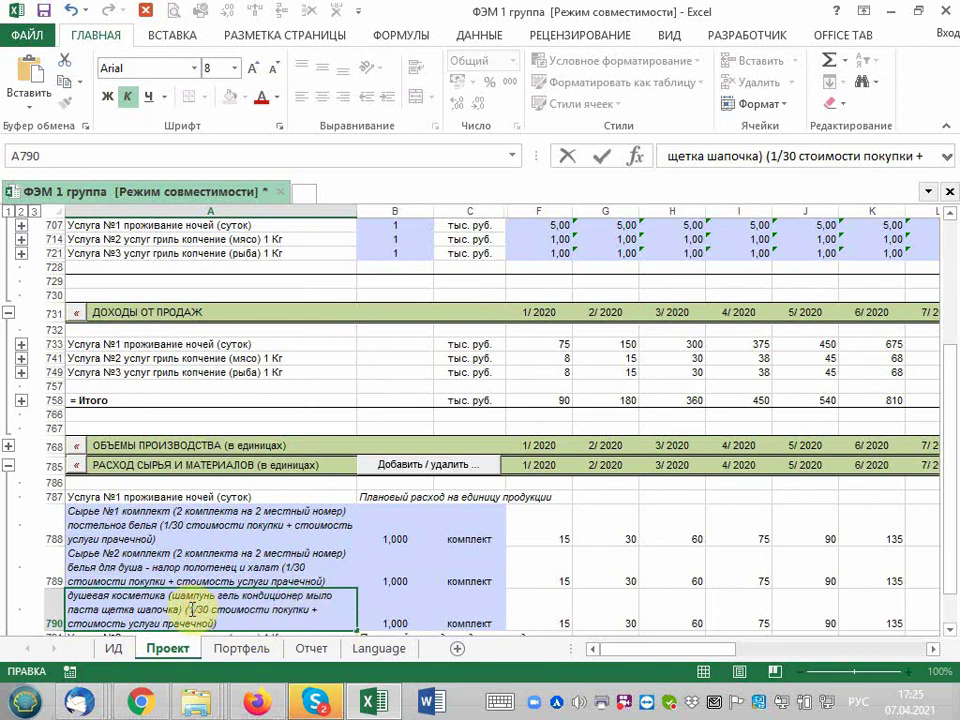
pyautogui.write('=')
pyautogui.press('Delete')
pyautogui.press('Delete')
pyautogui.press('Delete')
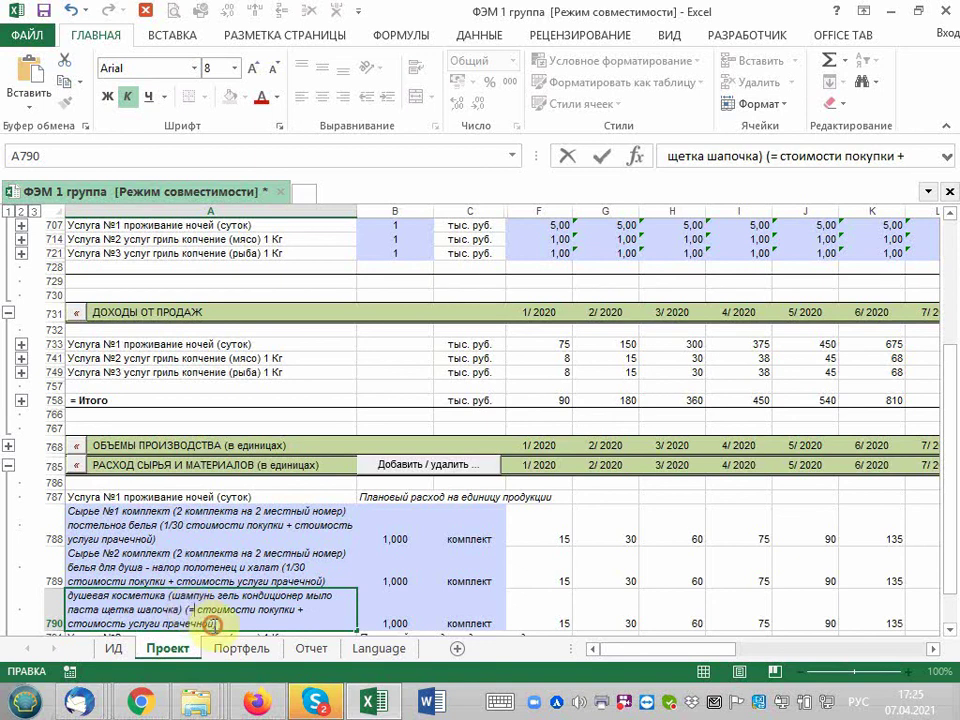
pyautogui.moveTo(216, 623); pyautogui.dragTo(67, 623)
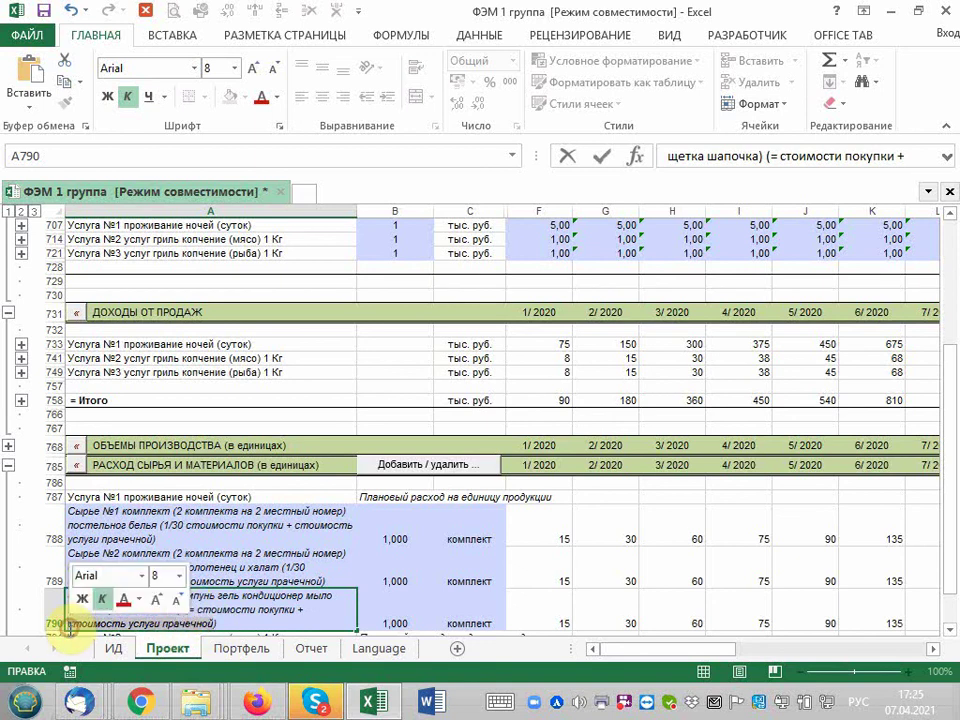
pyautogui.press('BackSpace')
pyautogui.press('BackSpace')
pyautogui.press('BackSpace')
pyautogui.press('BackSpace')
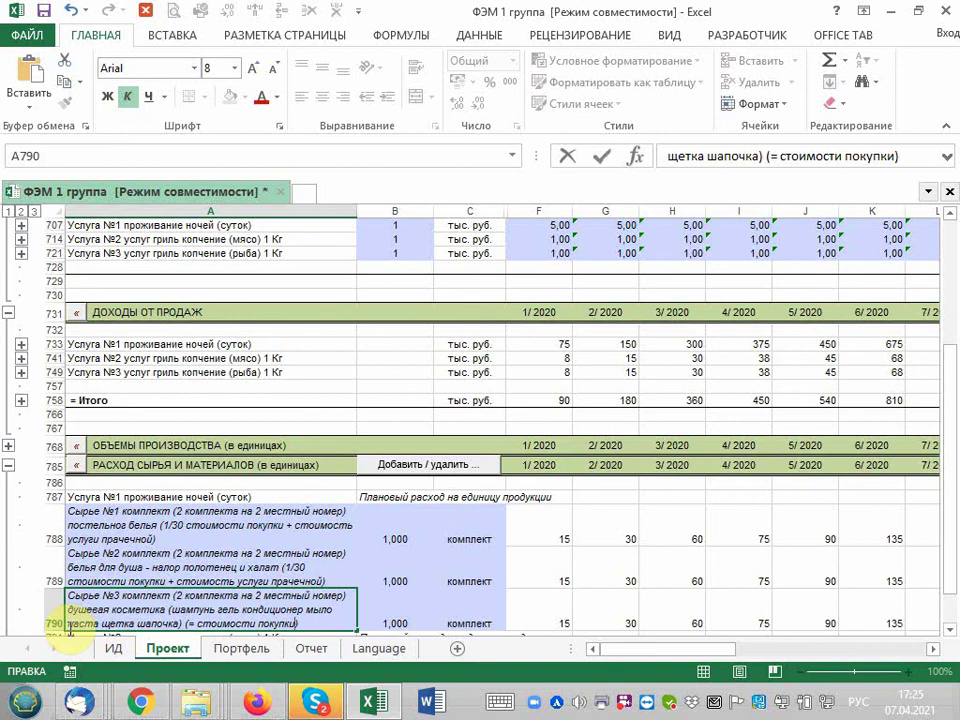
pyautogui.press('Return')
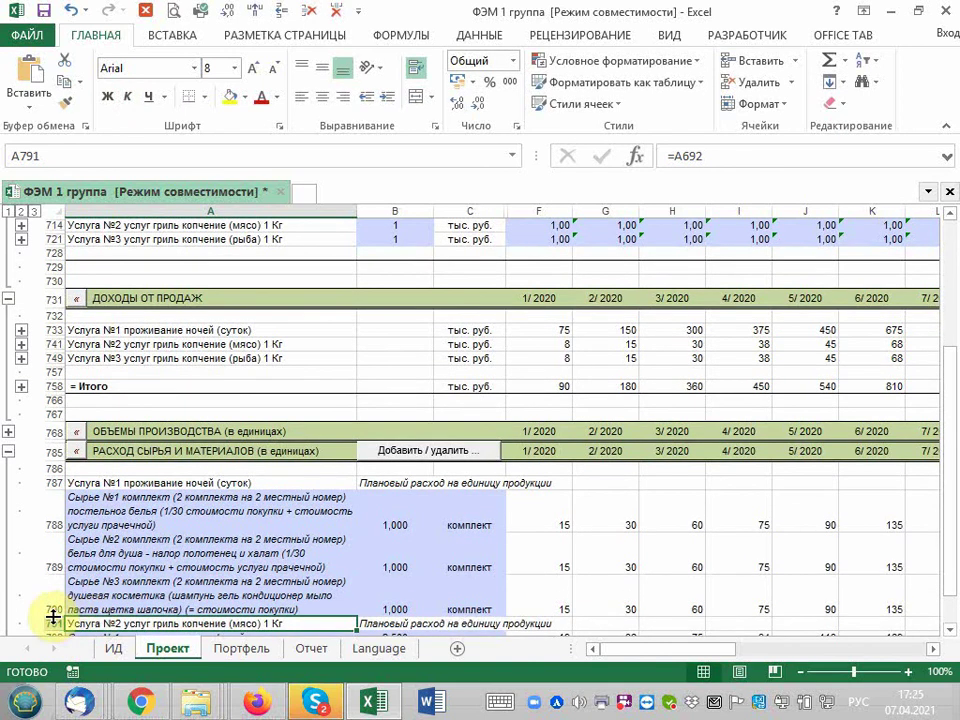
# Increase the heights of rows 788, 789 and 790.
pyautogui.moveTo(53, 622); pyautogui.dragTo(47, 626)
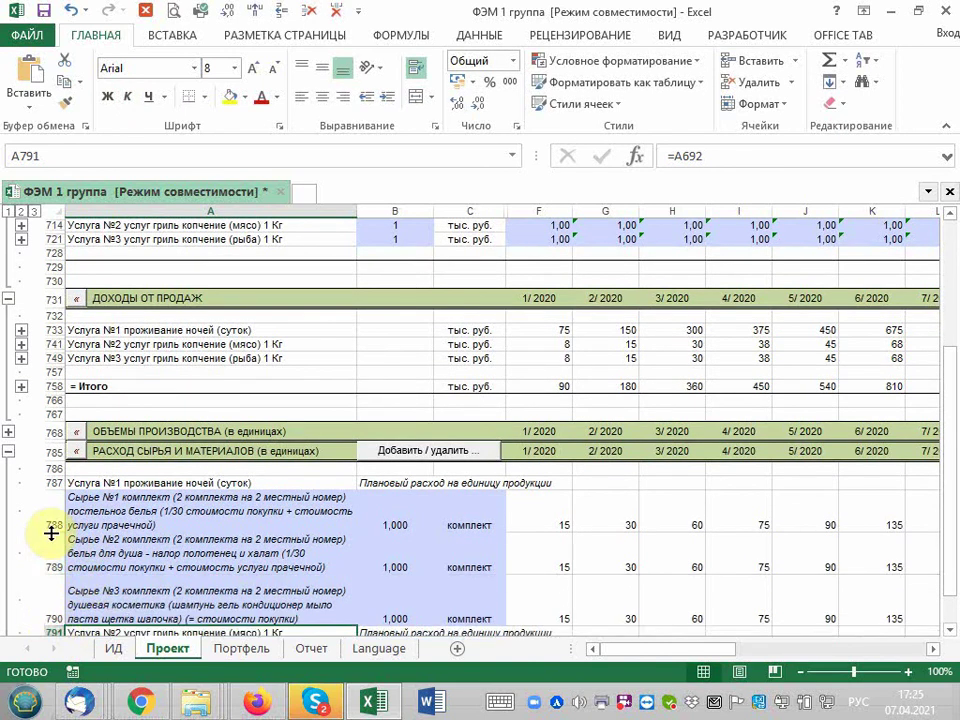
pyautogui.moveTo(48, 532); pyautogui.dragTo(48, 545)
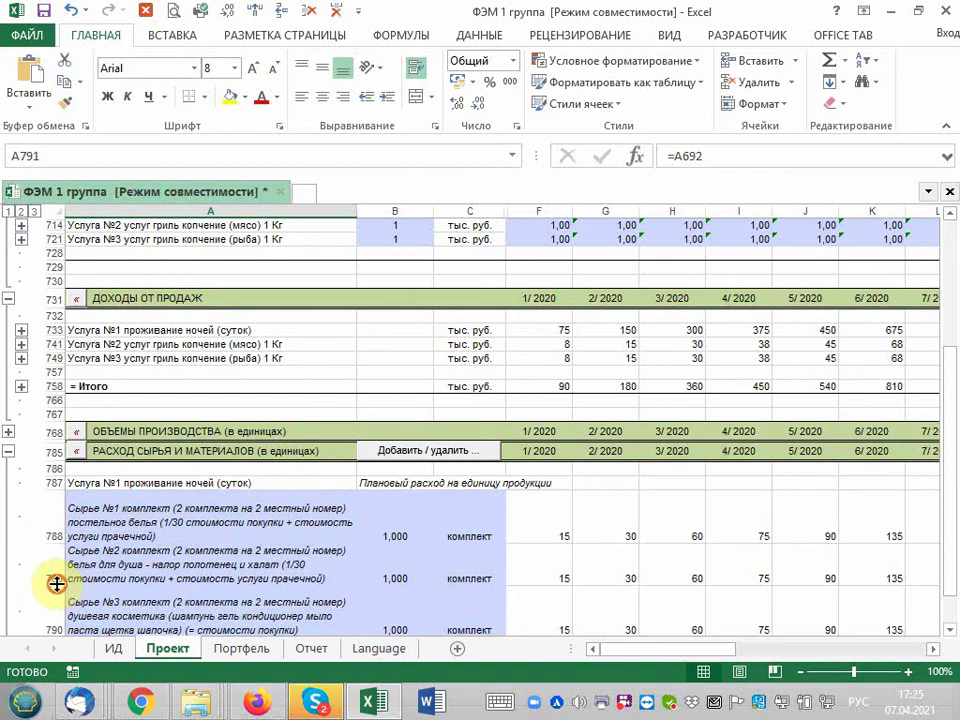
pyautogui.moveTo(50, 591); pyautogui.dragTo(55, 600)
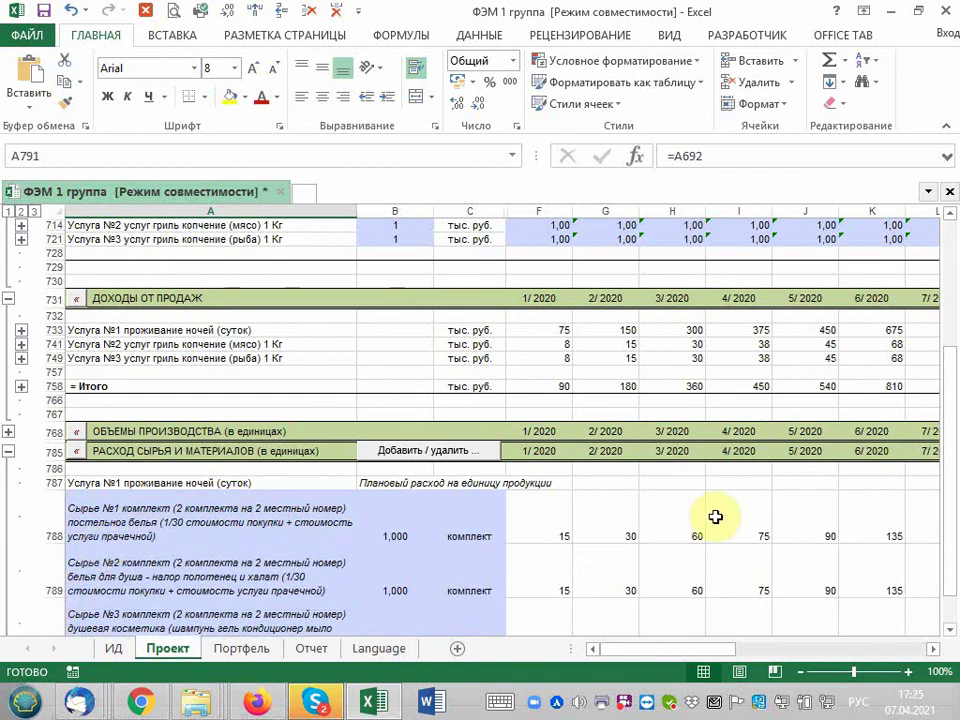
pyautogui.scroll(-1, 716, 516)
pyautogui.scroll(-1, 712, 500)
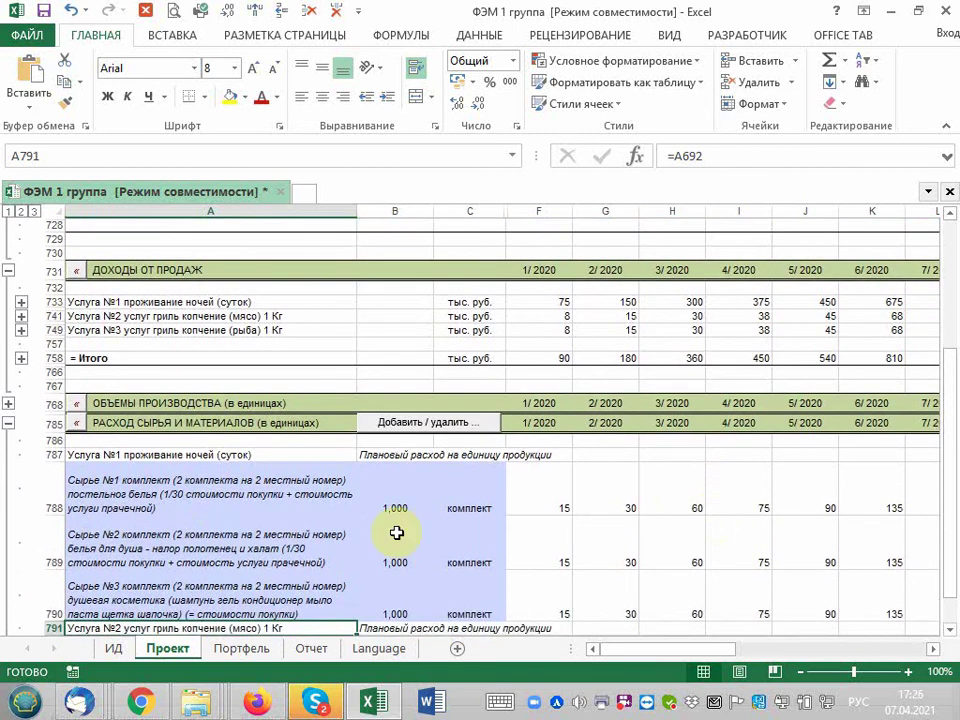
# Add 'тапочки' after халат in the row 789 towels-and-robe description.
pyautogui.click(156, 494)
pyautogui.doubleClick(156, 494)
pyautogui.write('г')
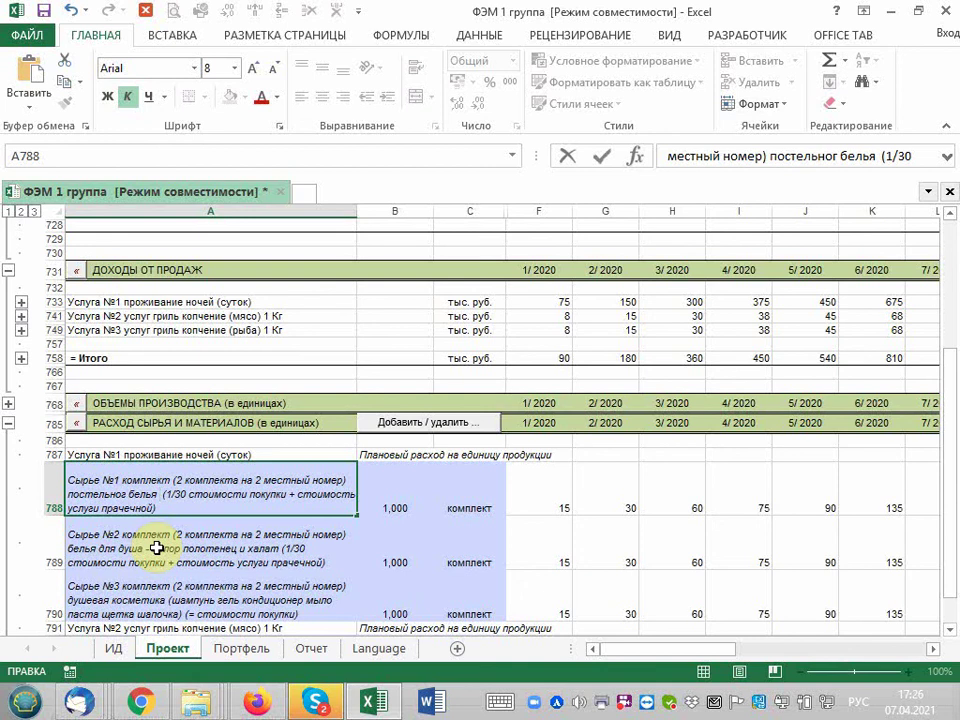
pyautogui.press('Return')
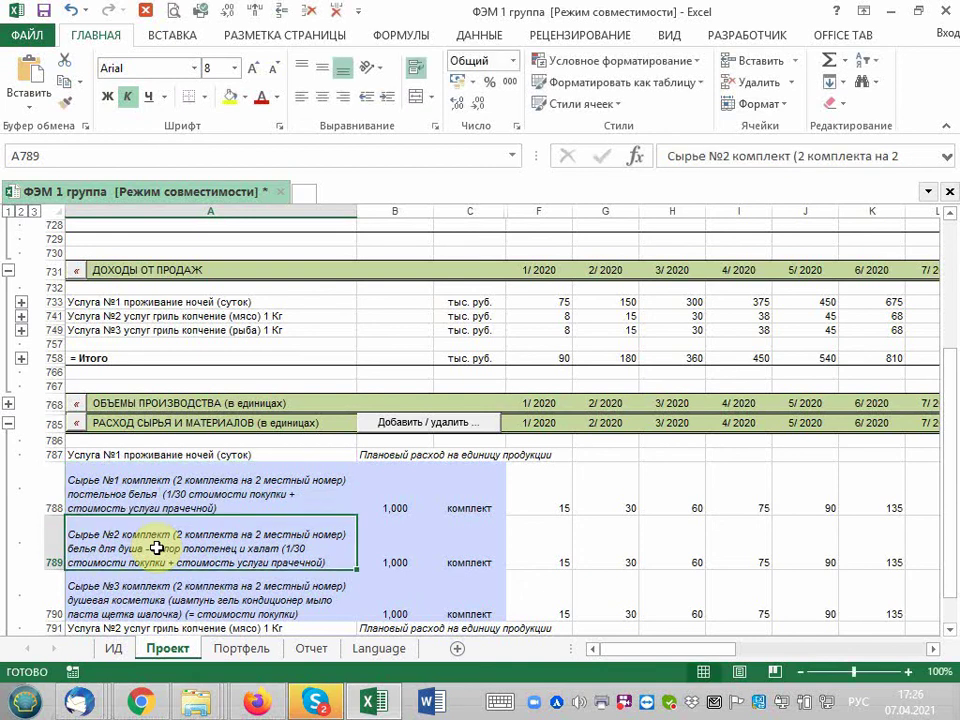
pyautogui.doubleClick(265, 549)
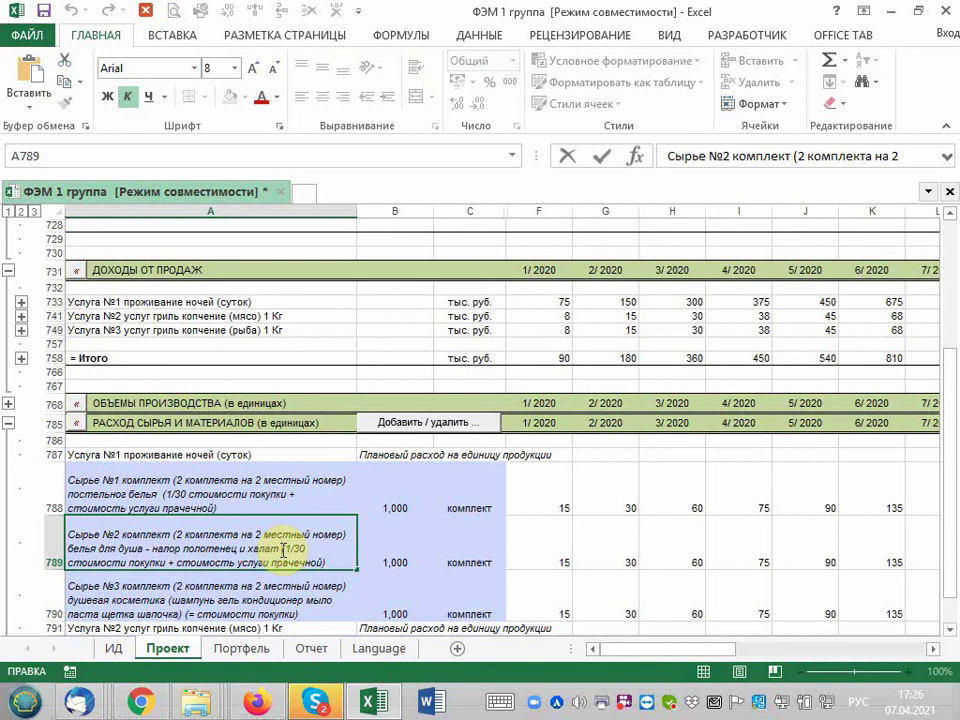
pyautogui.write('тапочки')
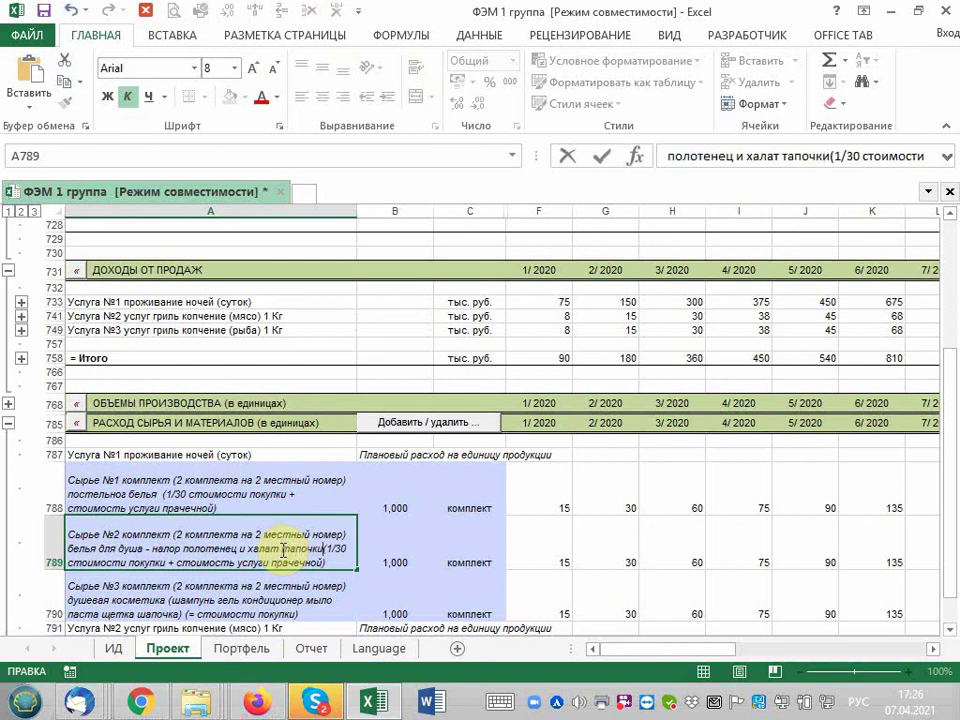
pyautogui.press('Return')
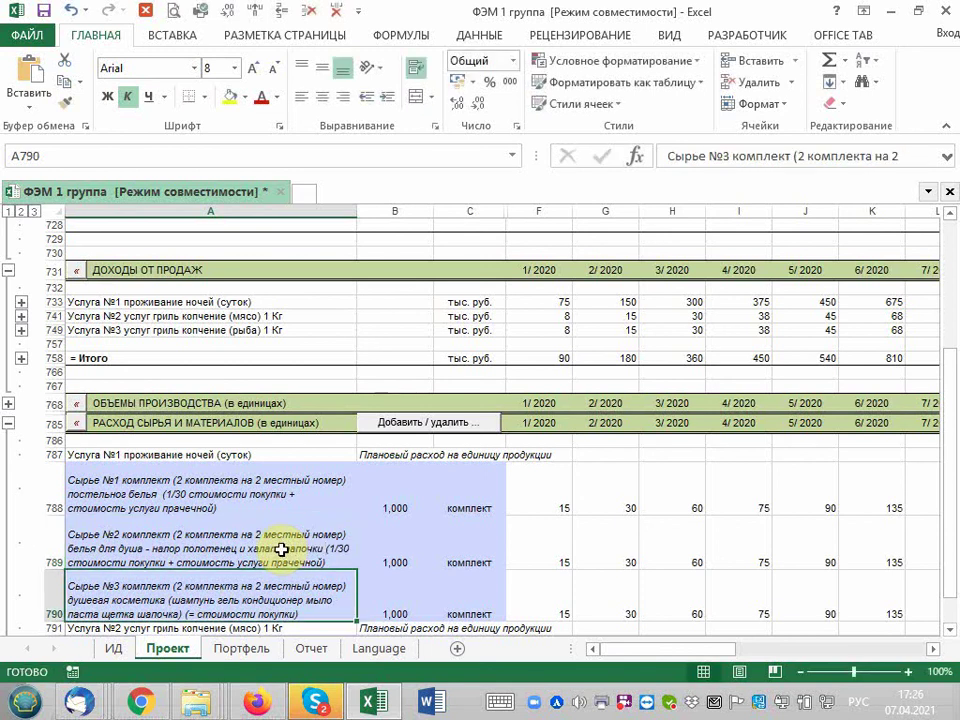
# Enlarge rows 789 and 790 further so their full descriptions fit.
pyautogui.moveTo(52, 569); pyautogui.dragTo(57, 573)
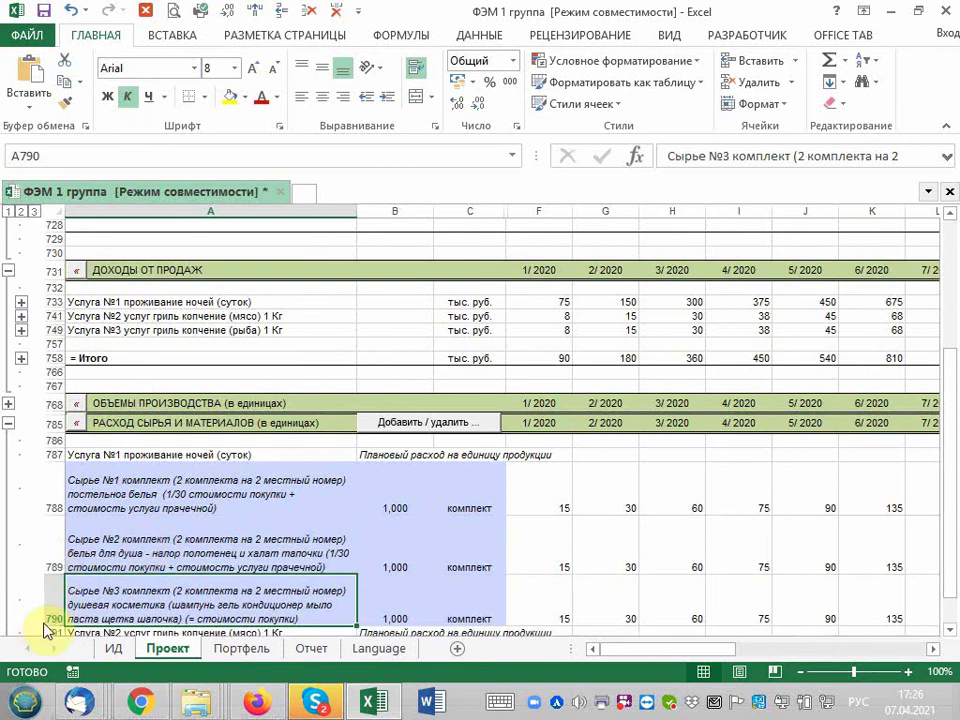
pyautogui.moveTo(49, 622); pyautogui.dragTo(47, 627)
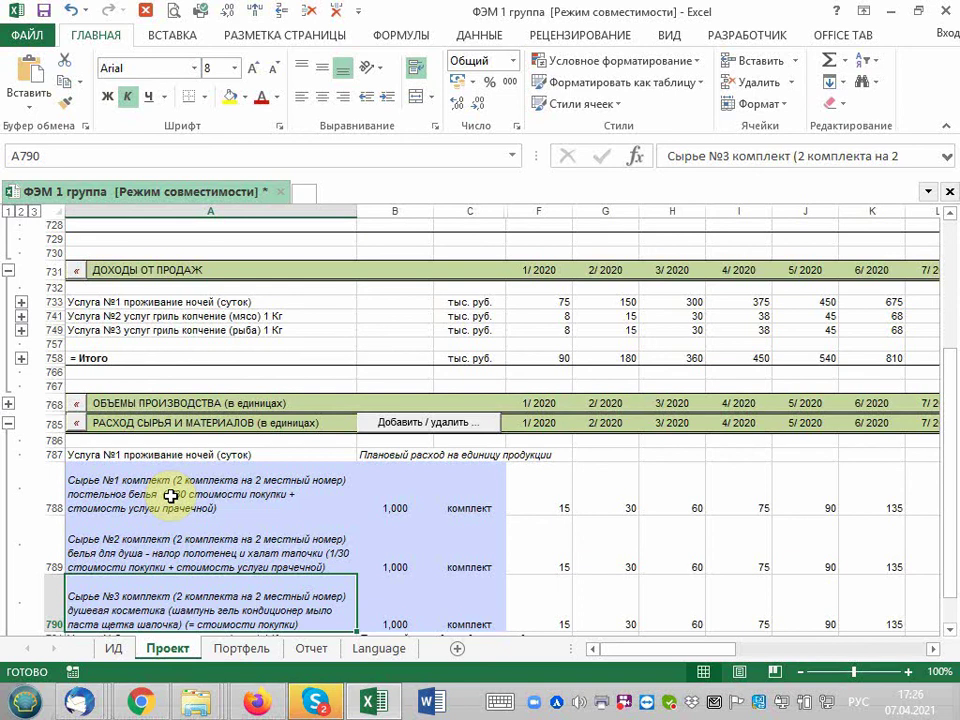
pyautogui.click(171, 496)
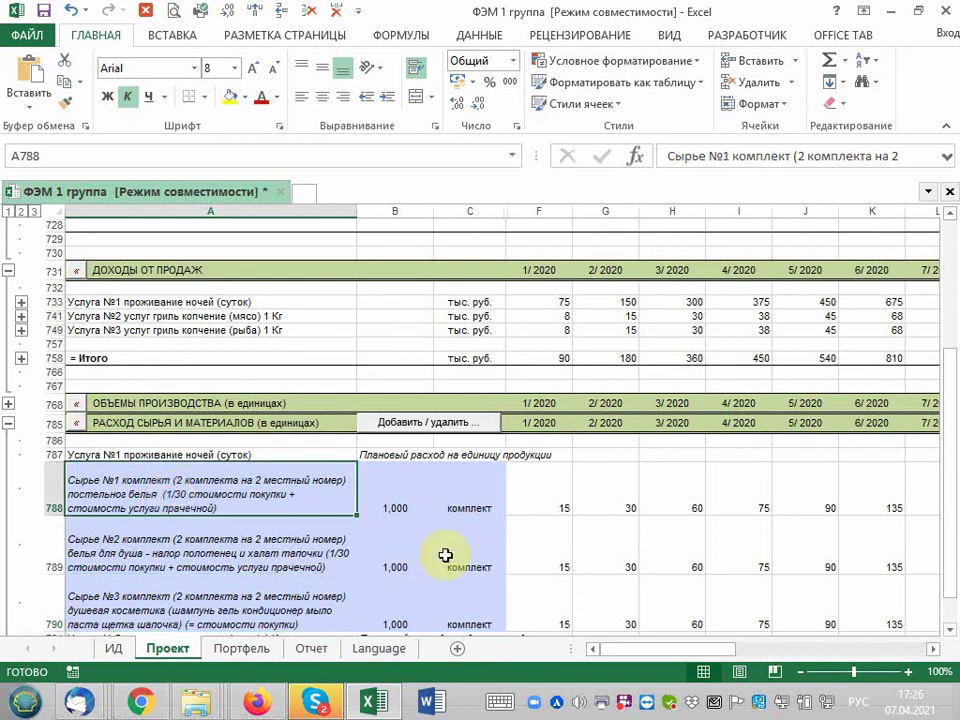
pyautogui.scroll(-1, 445, 555)
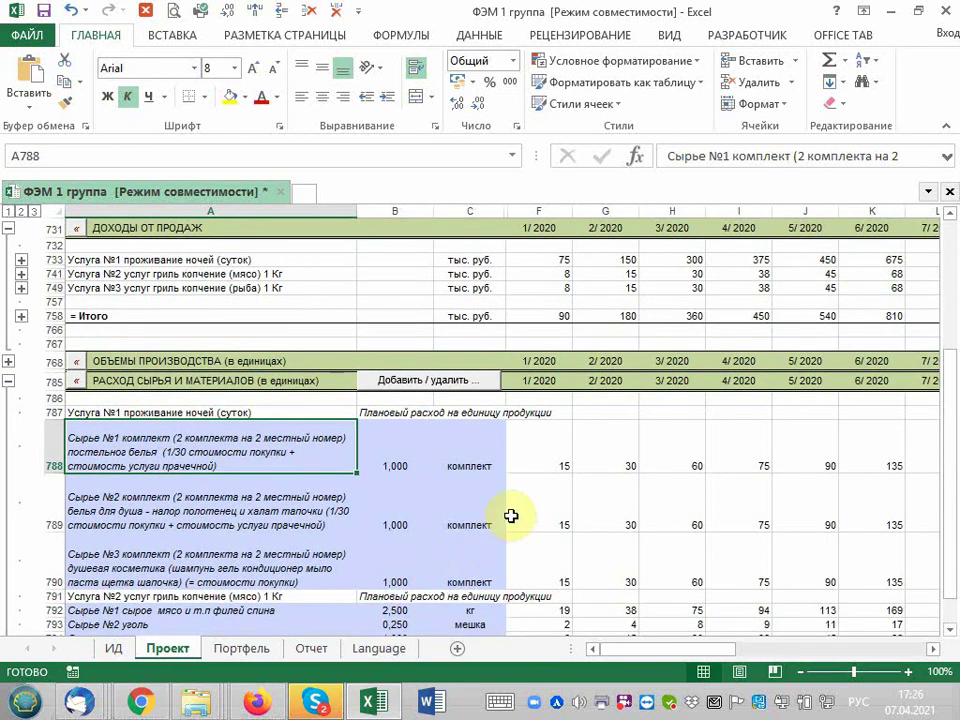
# Enter 2 sets per night for the linen, towels and cosmetics rows in B788–B790.
pyautogui.click(390, 465)
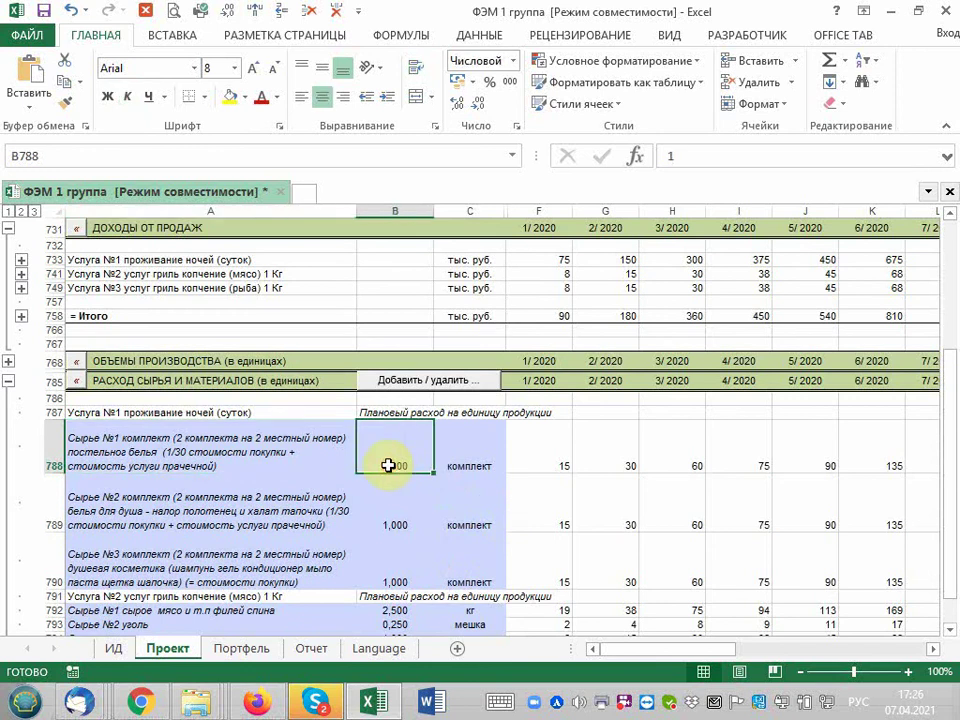
pyautogui.write('2')
pyautogui.press('Return')
pyautogui.write('2')
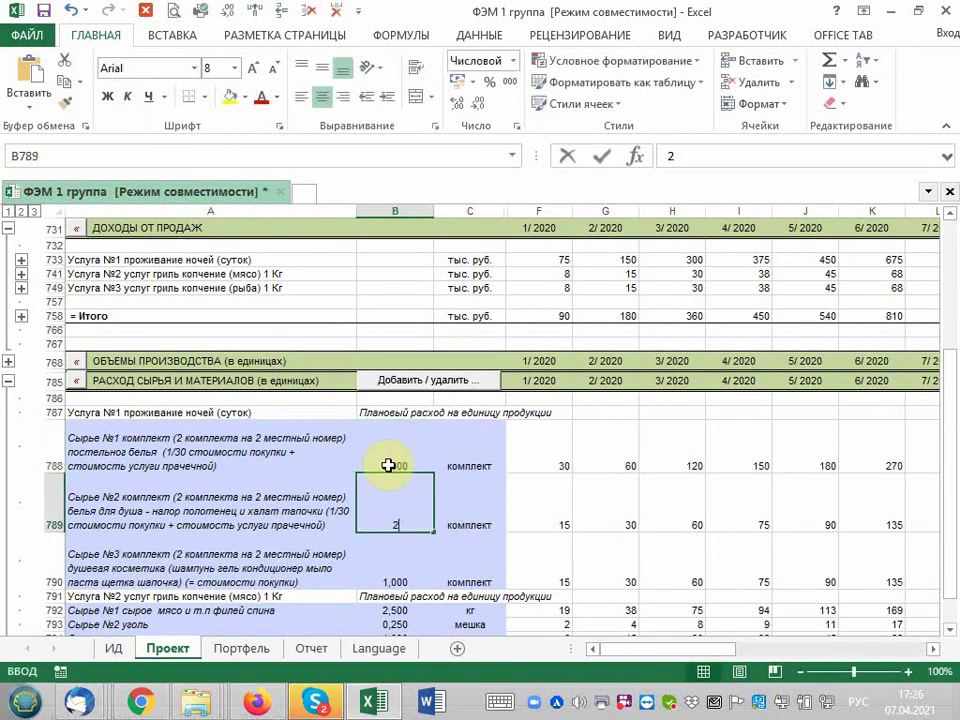
pyautogui.press('Return')
pyautogui.write('2')
pyautogui.press('Up')
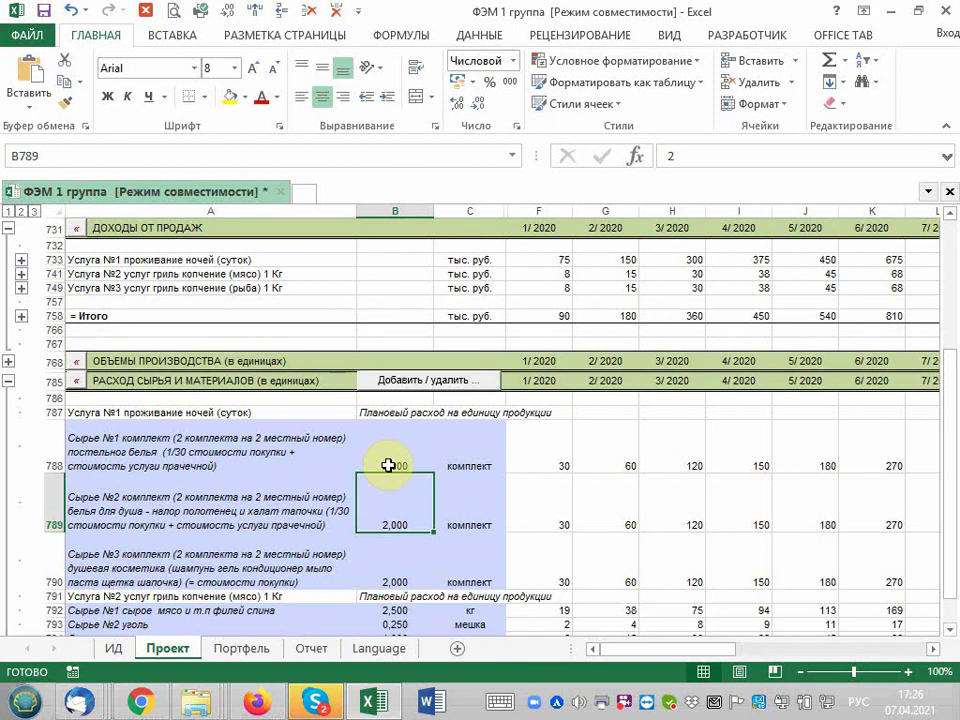
# Review the grill service quantities, then move over to the cosmetics set name.
pyautogui.press('Up')
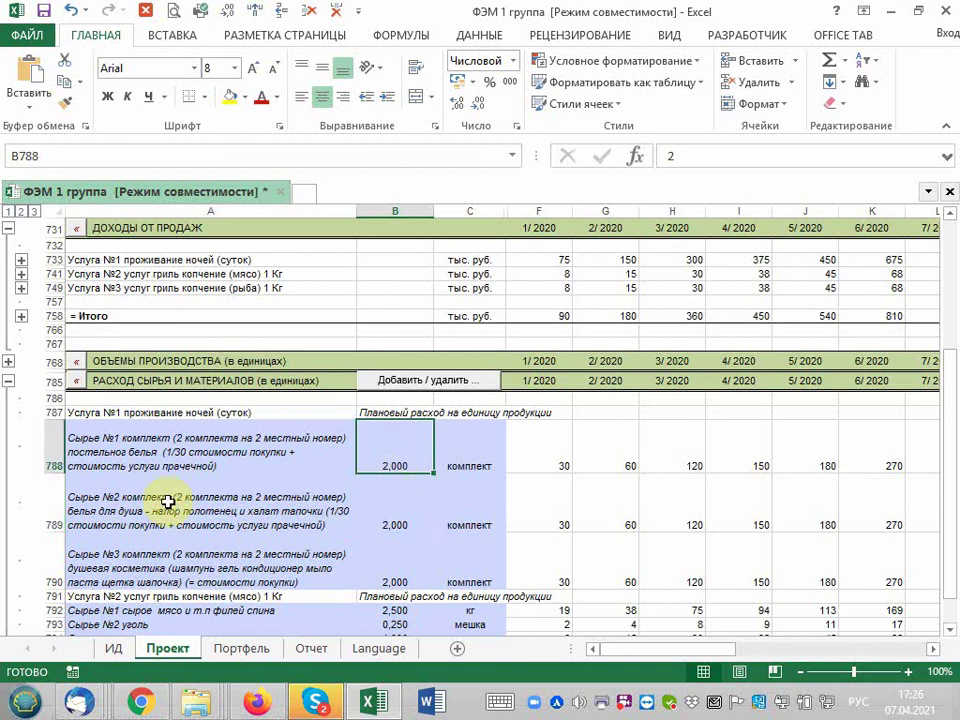
pyautogui.press('Down')
pyautogui.press('Down')
pyautogui.press('Down')
pyautogui.press('Down')
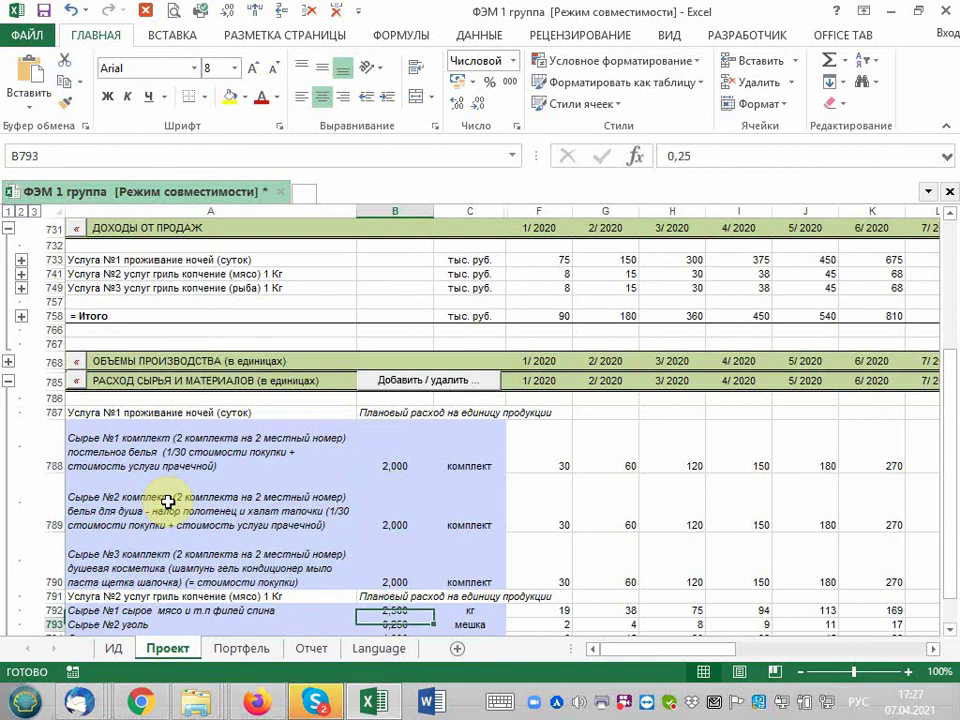
pyautogui.press('Down')
pyautogui.press('Down')
pyautogui.press('Down')
pyautogui.press('Down')
pyautogui.press('Down')
pyautogui.press('Down')
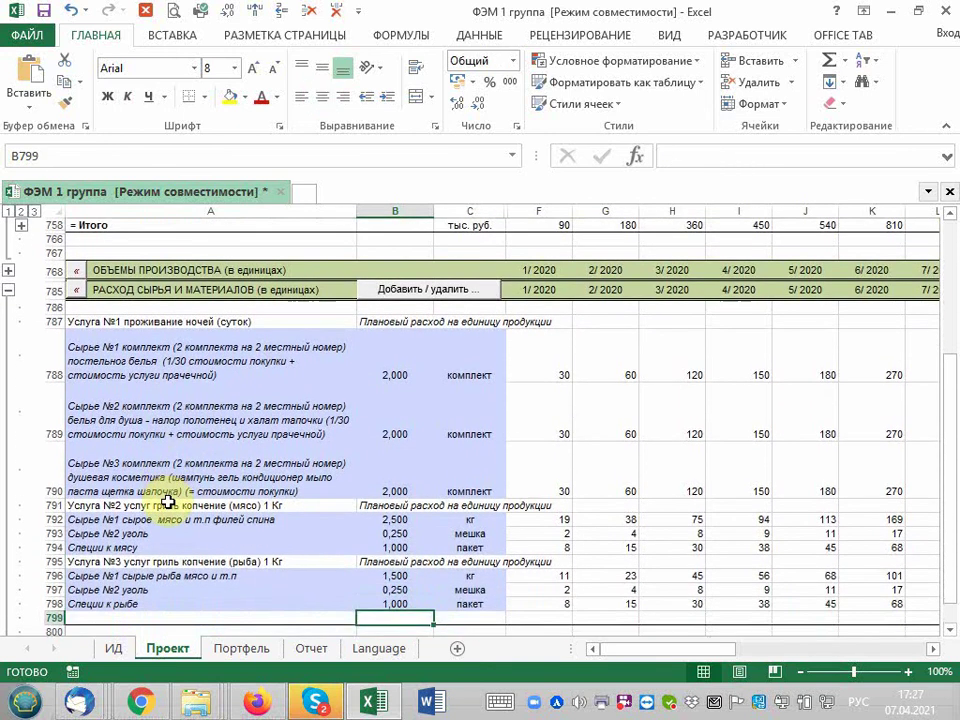
pyautogui.press('Up')
pyautogui.press('Up')
pyautogui.press('Up')
pyautogui.press('Up')
pyautogui.press('Up')
pyautogui.press('Up')
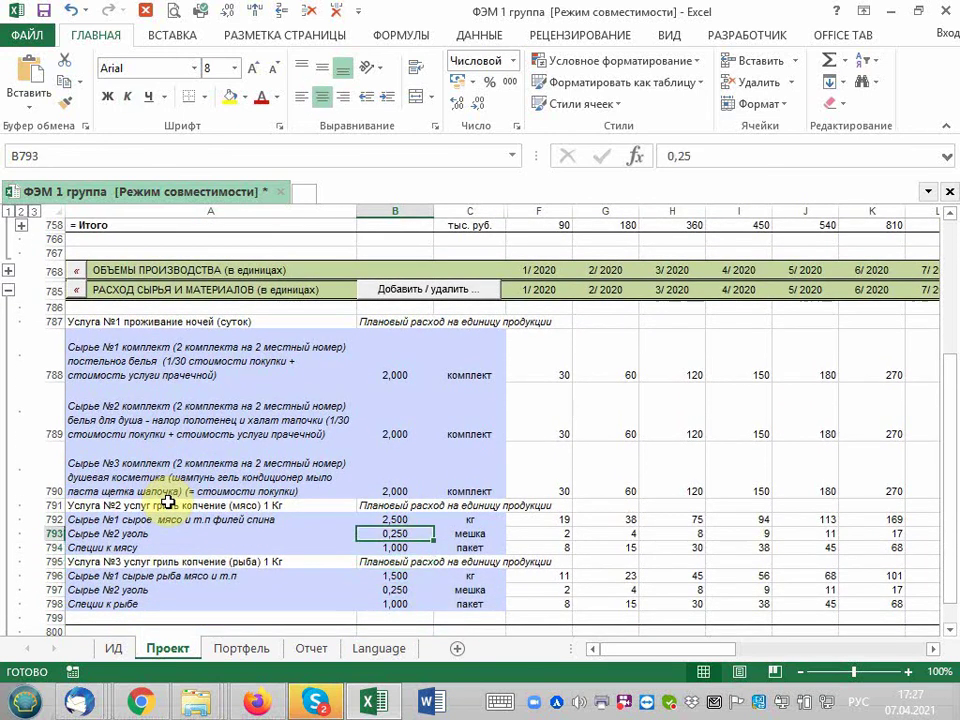
pyautogui.press('Up')
pyautogui.press('Up')
pyautogui.press('Up')
pyautogui.press('Up')
pyautogui.press('Up')
pyautogui.press('Up')
pyautogui.press('Left')
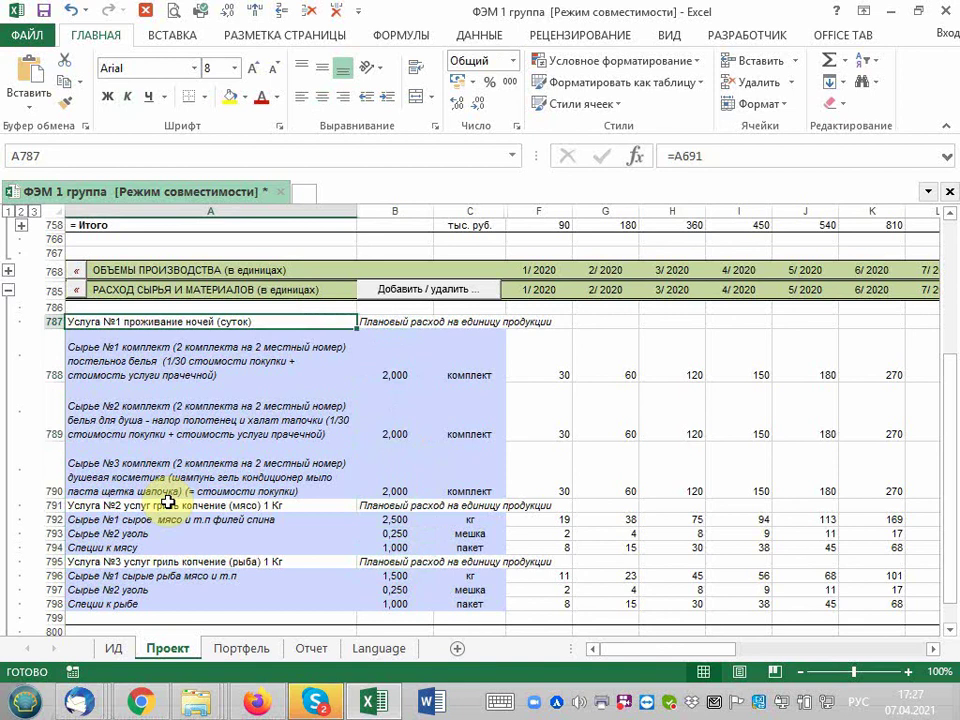
pyautogui.press('Down')
pyautogui.press('Down')
pyautogui.press('Down')
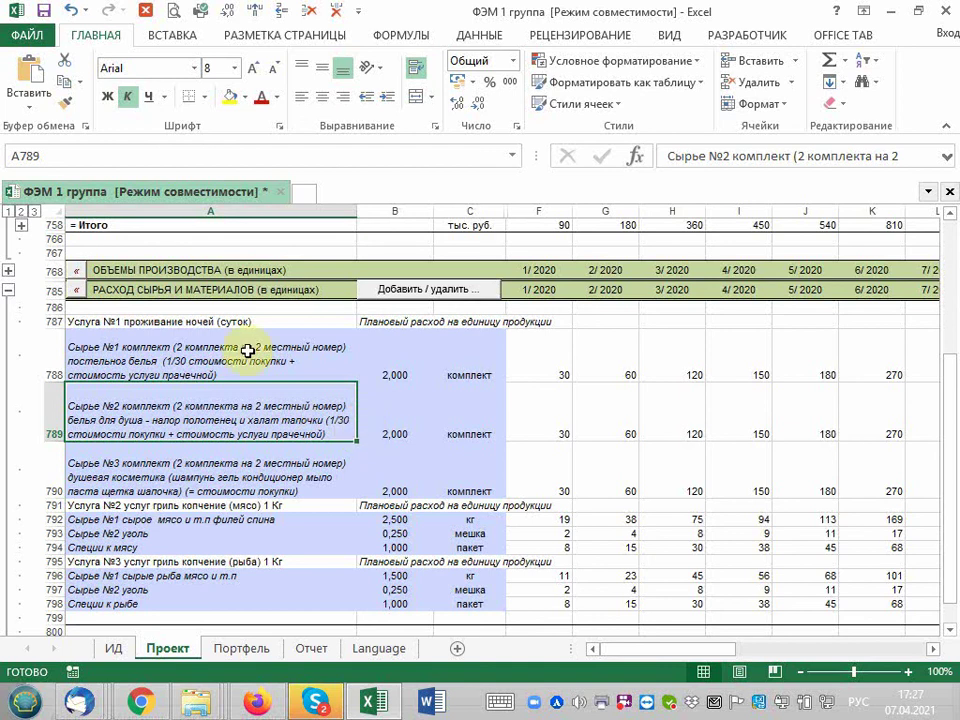
# Add 'Набор для бара' as a new overnight-stay material after the cosmetics set.
pyautogui.click(398, 290)
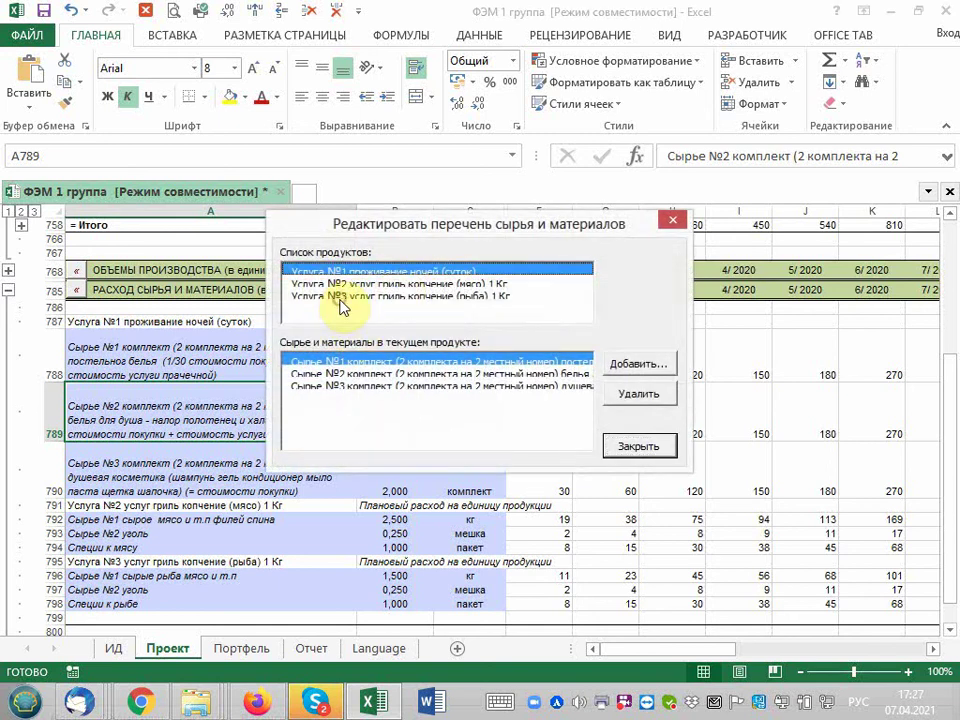
pyautogui.click(326, 297)
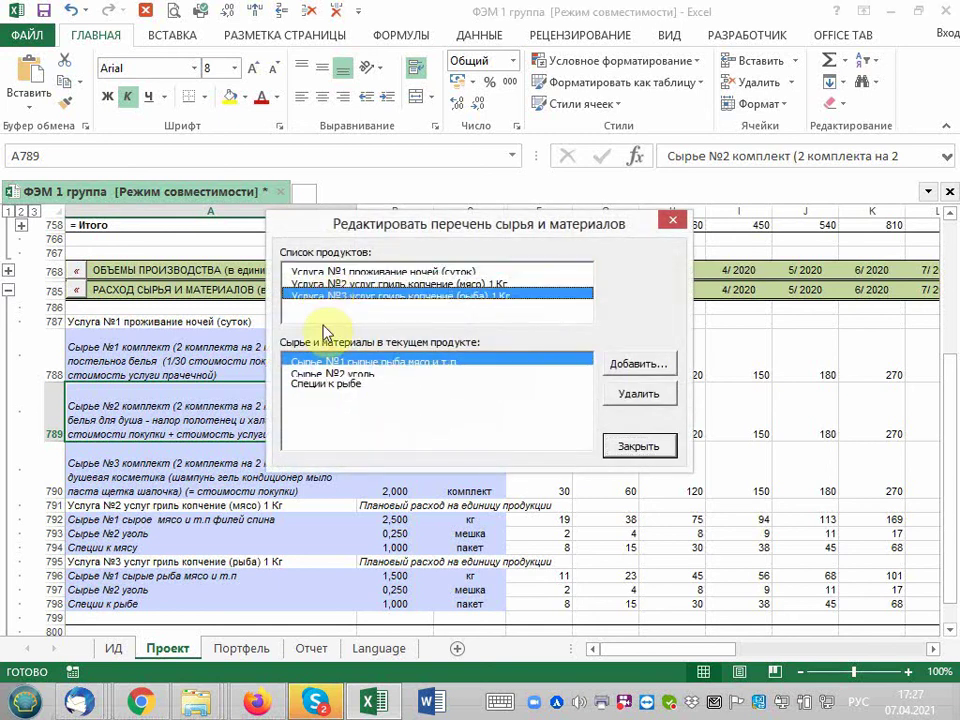
pyautogui.click(429, 272)
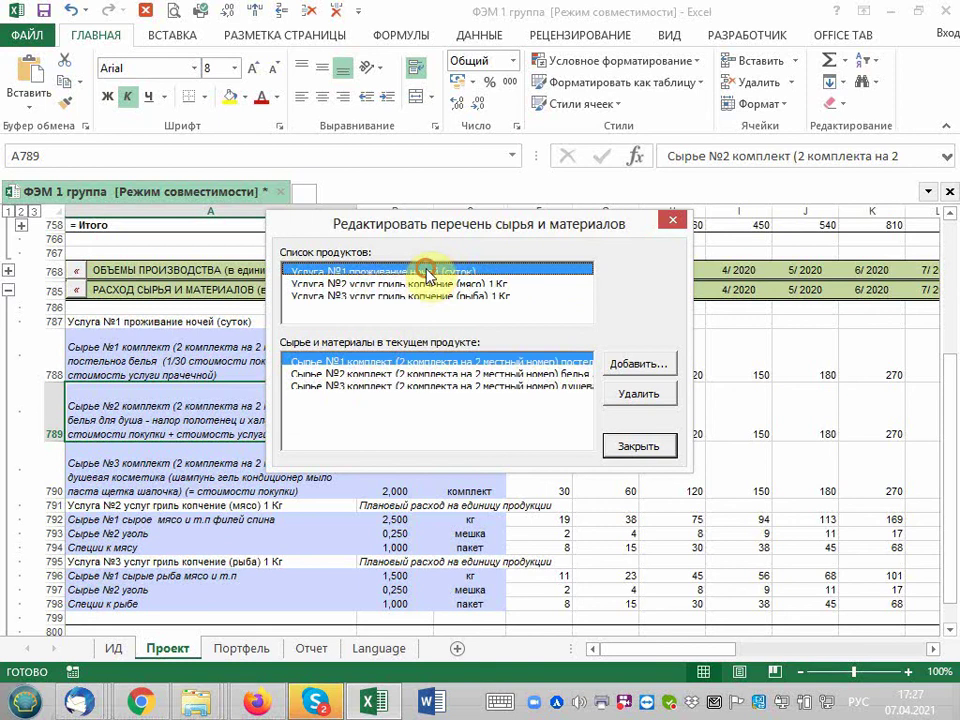
pyautogui.click(514, 387)
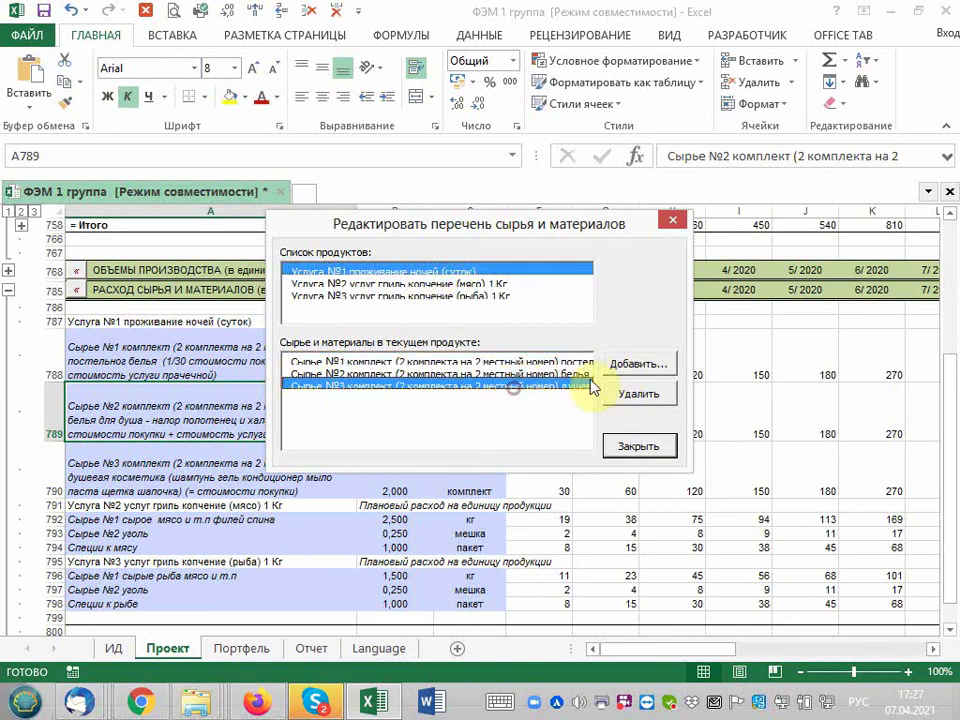
pyautogui.click(622, 364)
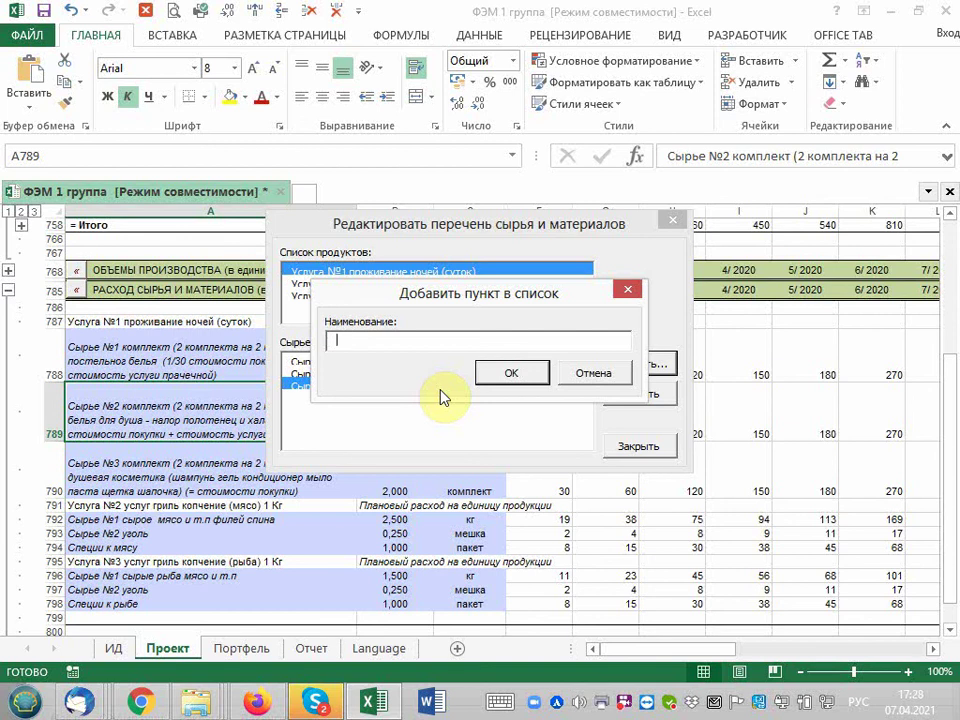
pyautogui.write('Набор')
pyautogui.write(' для бара')
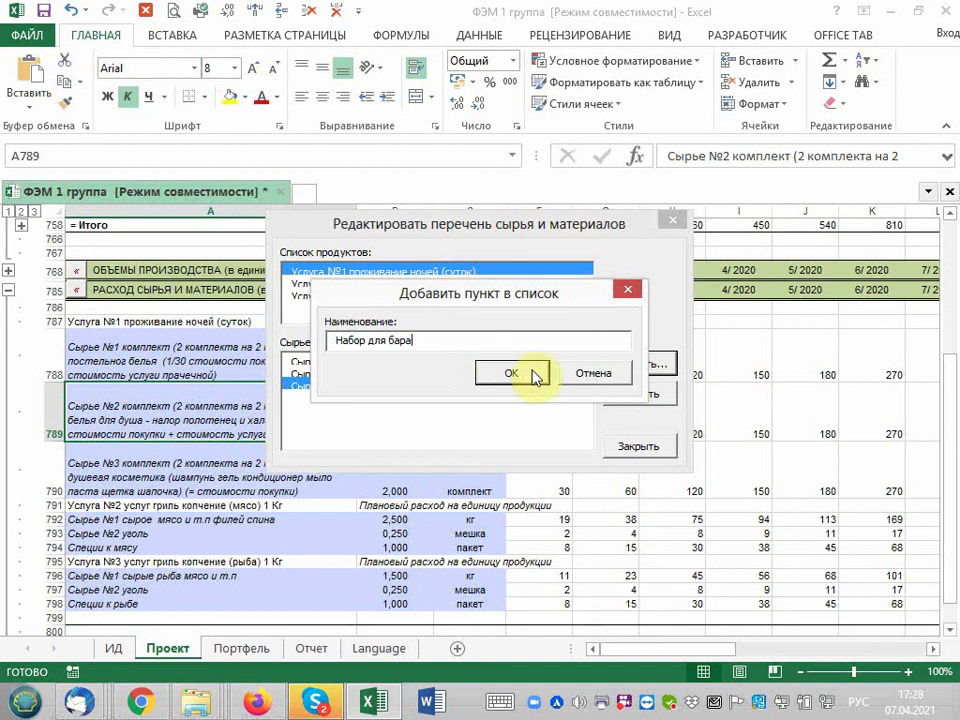
pyautogui.click(508, 373)
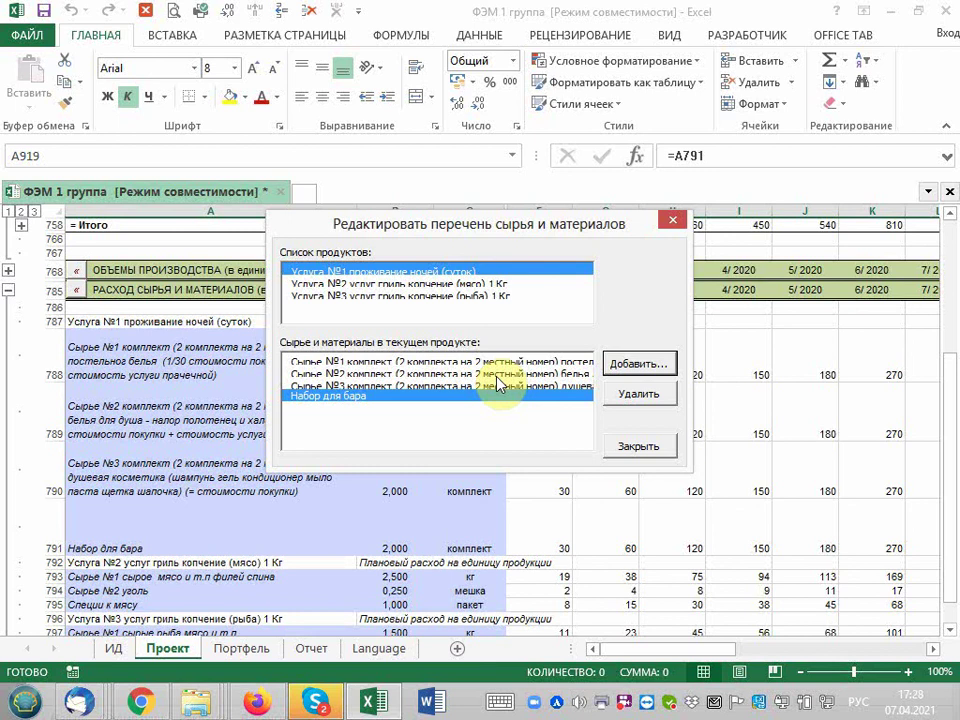
pyautogui.click(645, 448)
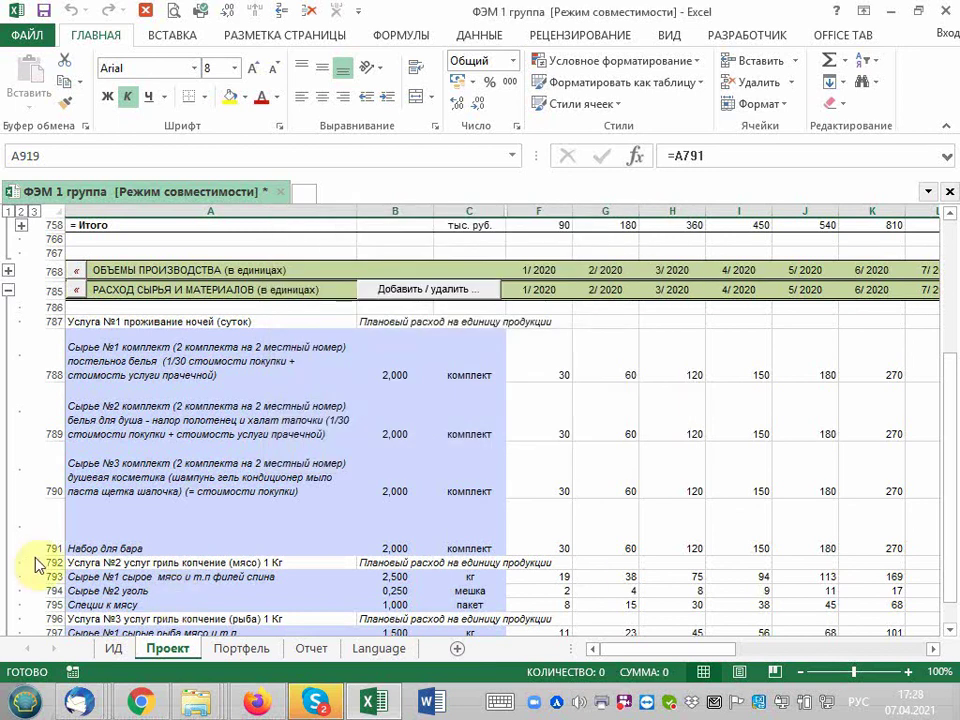
# Append '(чайный пакетинки, 1 бут воды, 1 сок, орешки/снэки)' to the bar set name, then save the workbook.
pyautogui.moveTo(53, 555); pyautogui.dragTo(52, 543)
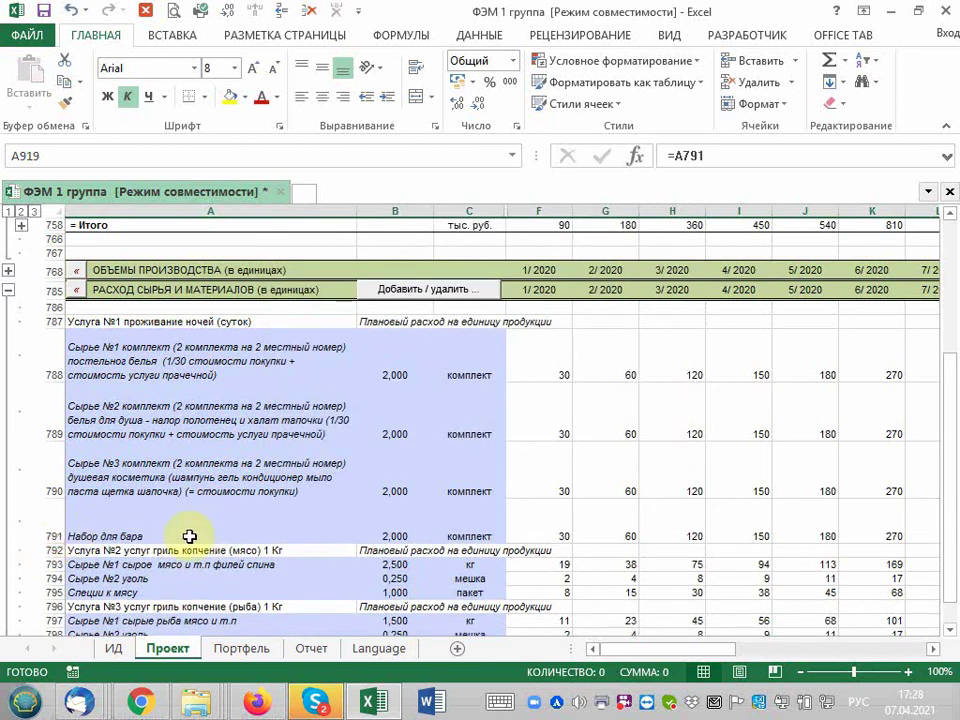
pyautogui.click(188, 536)
pyautogui.doubleClick(188, 536)
pyautogui.press('BackSpace')
pyautogui.write('(ч')
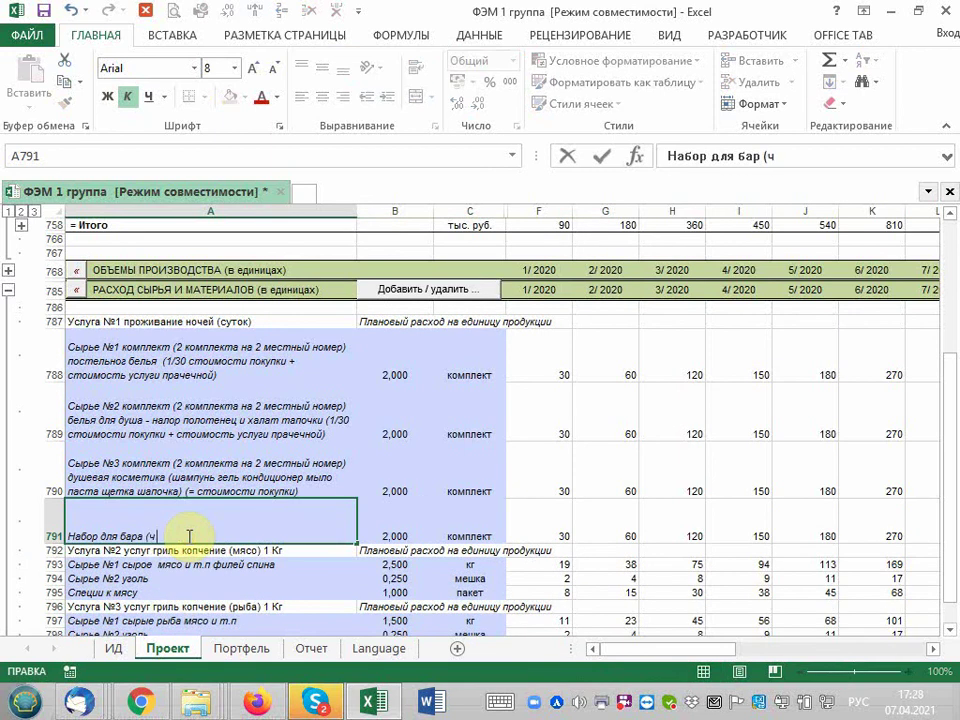
pyautogui.write('айный паке')
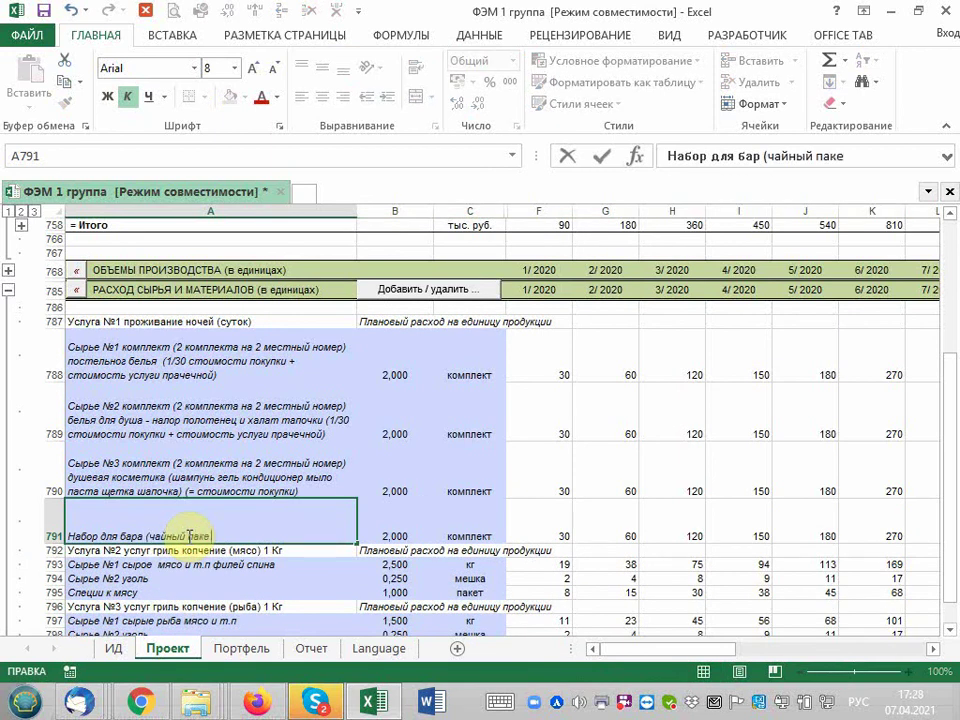
pyautogui.write('тинки')
pyautogui.write(',')
pyautogui.write(' 1 бут вод')
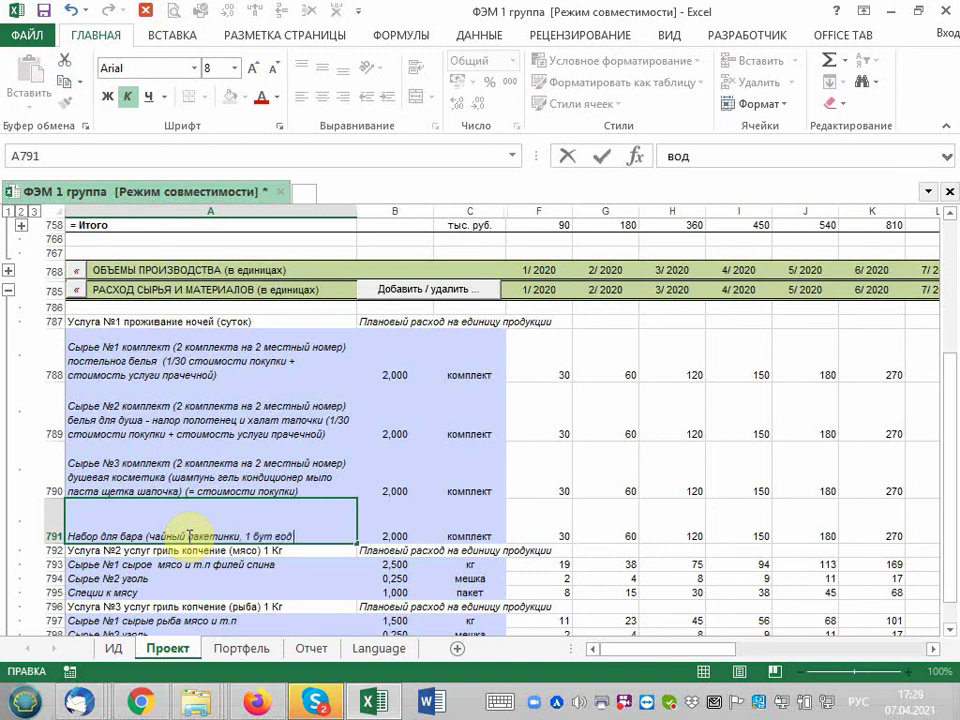
pyautogui.write('ы, у со')
pyautogui.write('к,')
pyautogui.doubleClick(309, 537)
pyautogui.write('1')
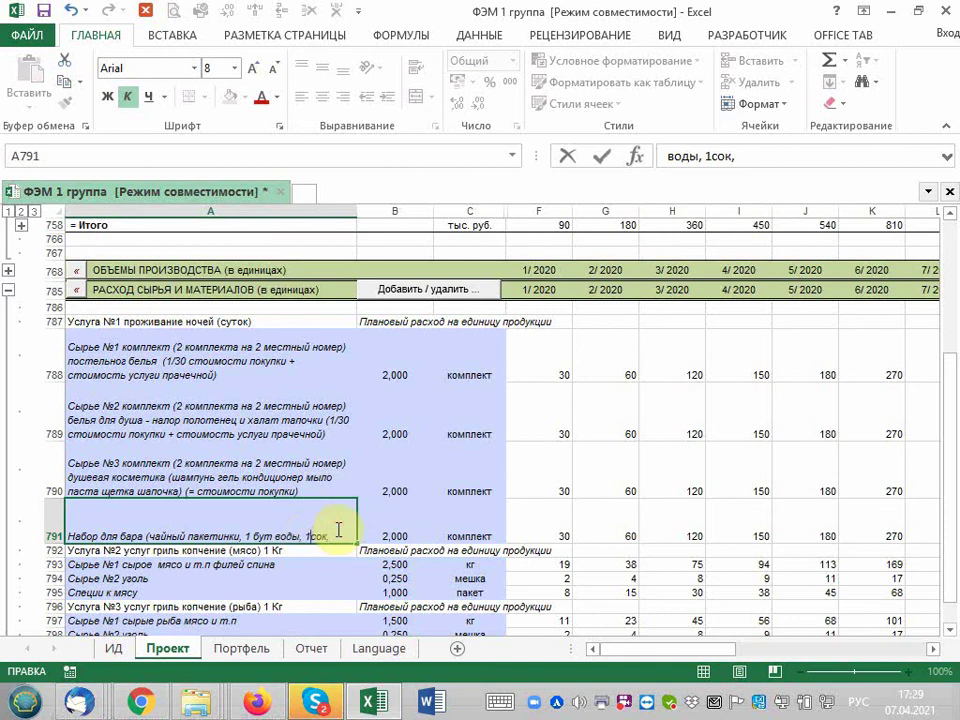
pyautogui.write(' сок,')
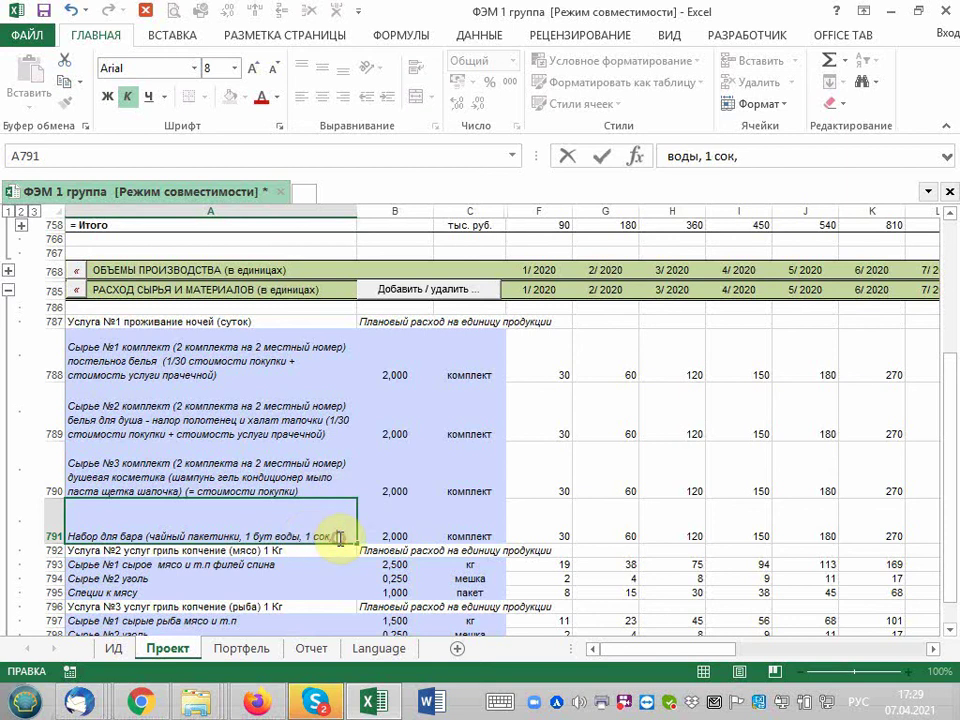
pyautogui.write(' р')
pyautogui.press('BackSpace')
pyautogui.write('орешки/')
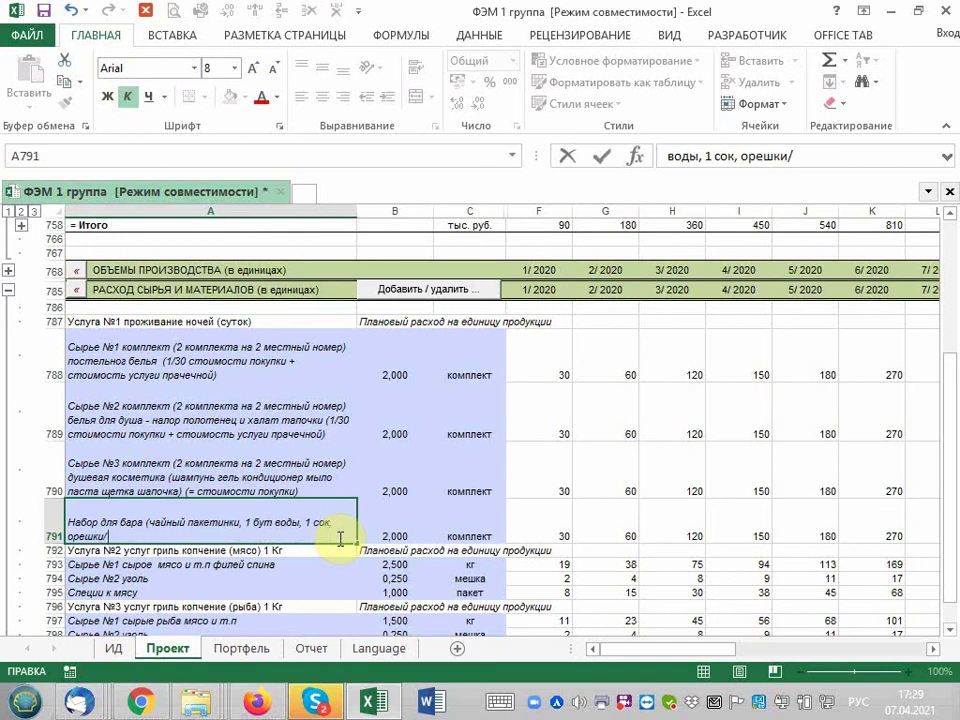
pyautogui.write('снэки')
pyautogui.write(')')
pyautogui.press('Return')
pyautogui.click(187, 526)
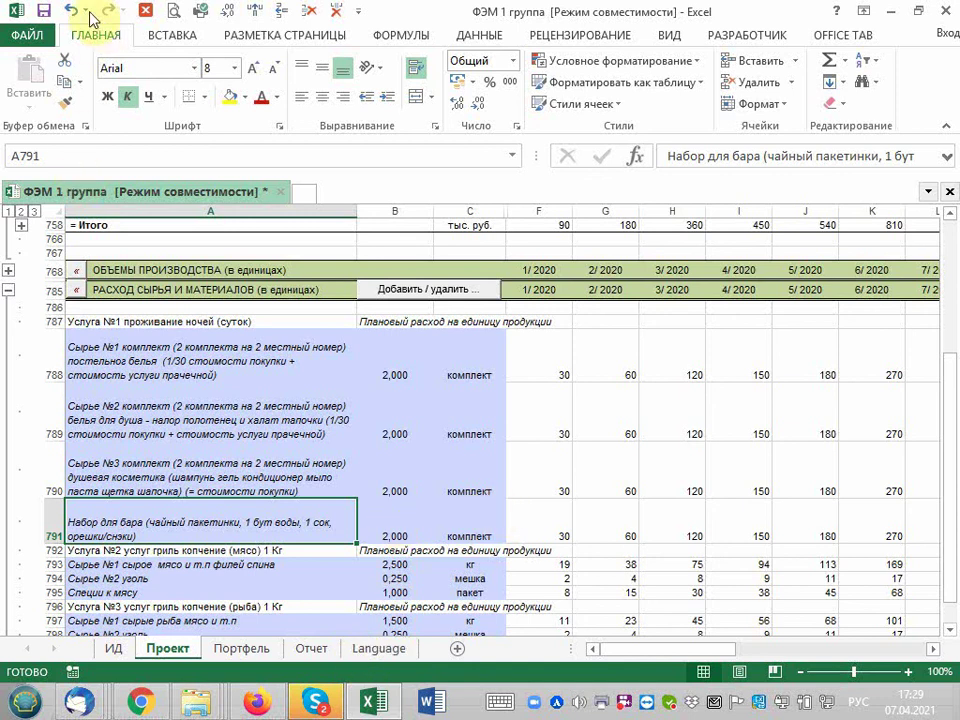
pyautogui.click(43, 12)
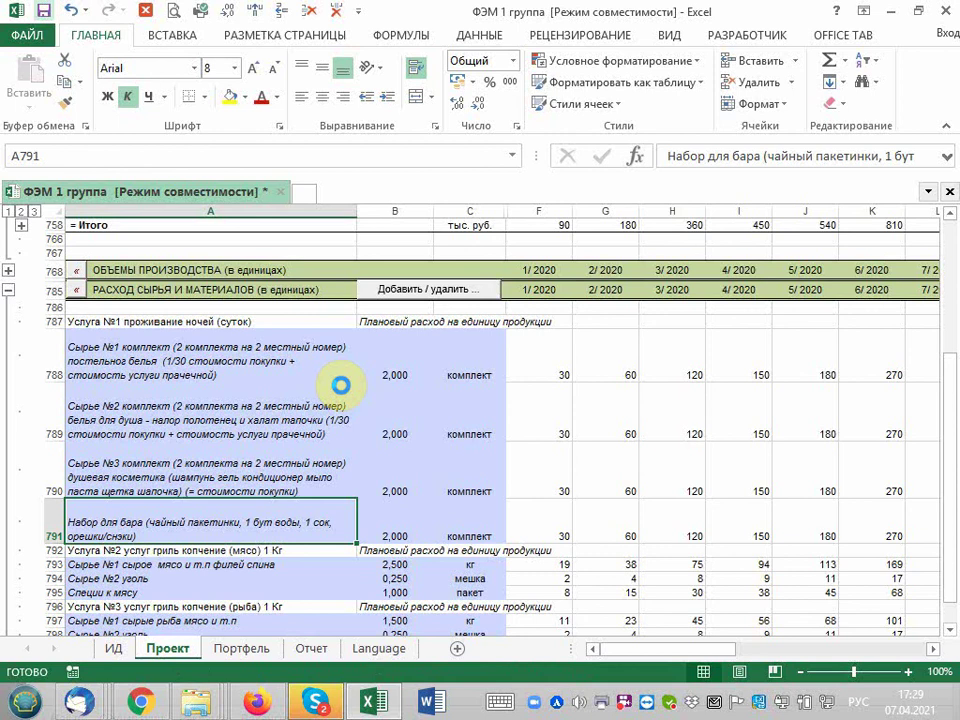